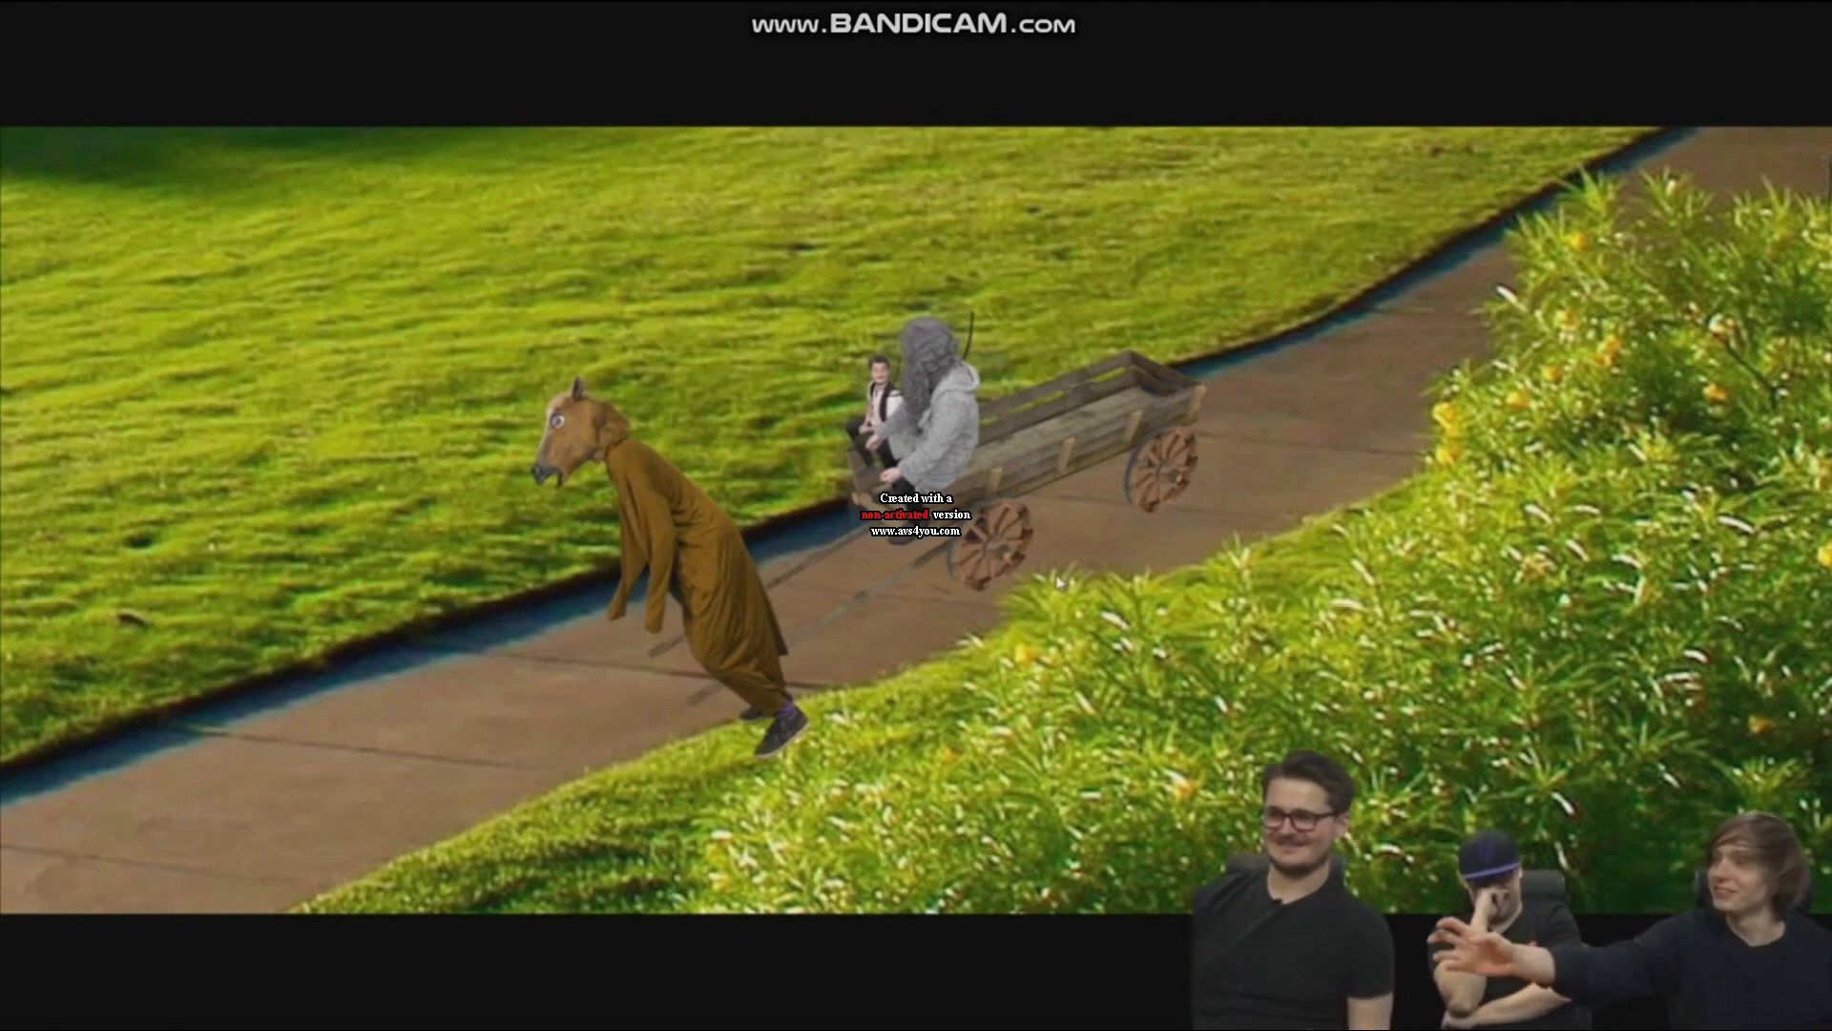
Leave fullscreen, open the 'cart top down' nest, and Alt-drag a Horse copy onto a higher track
key("Escape")
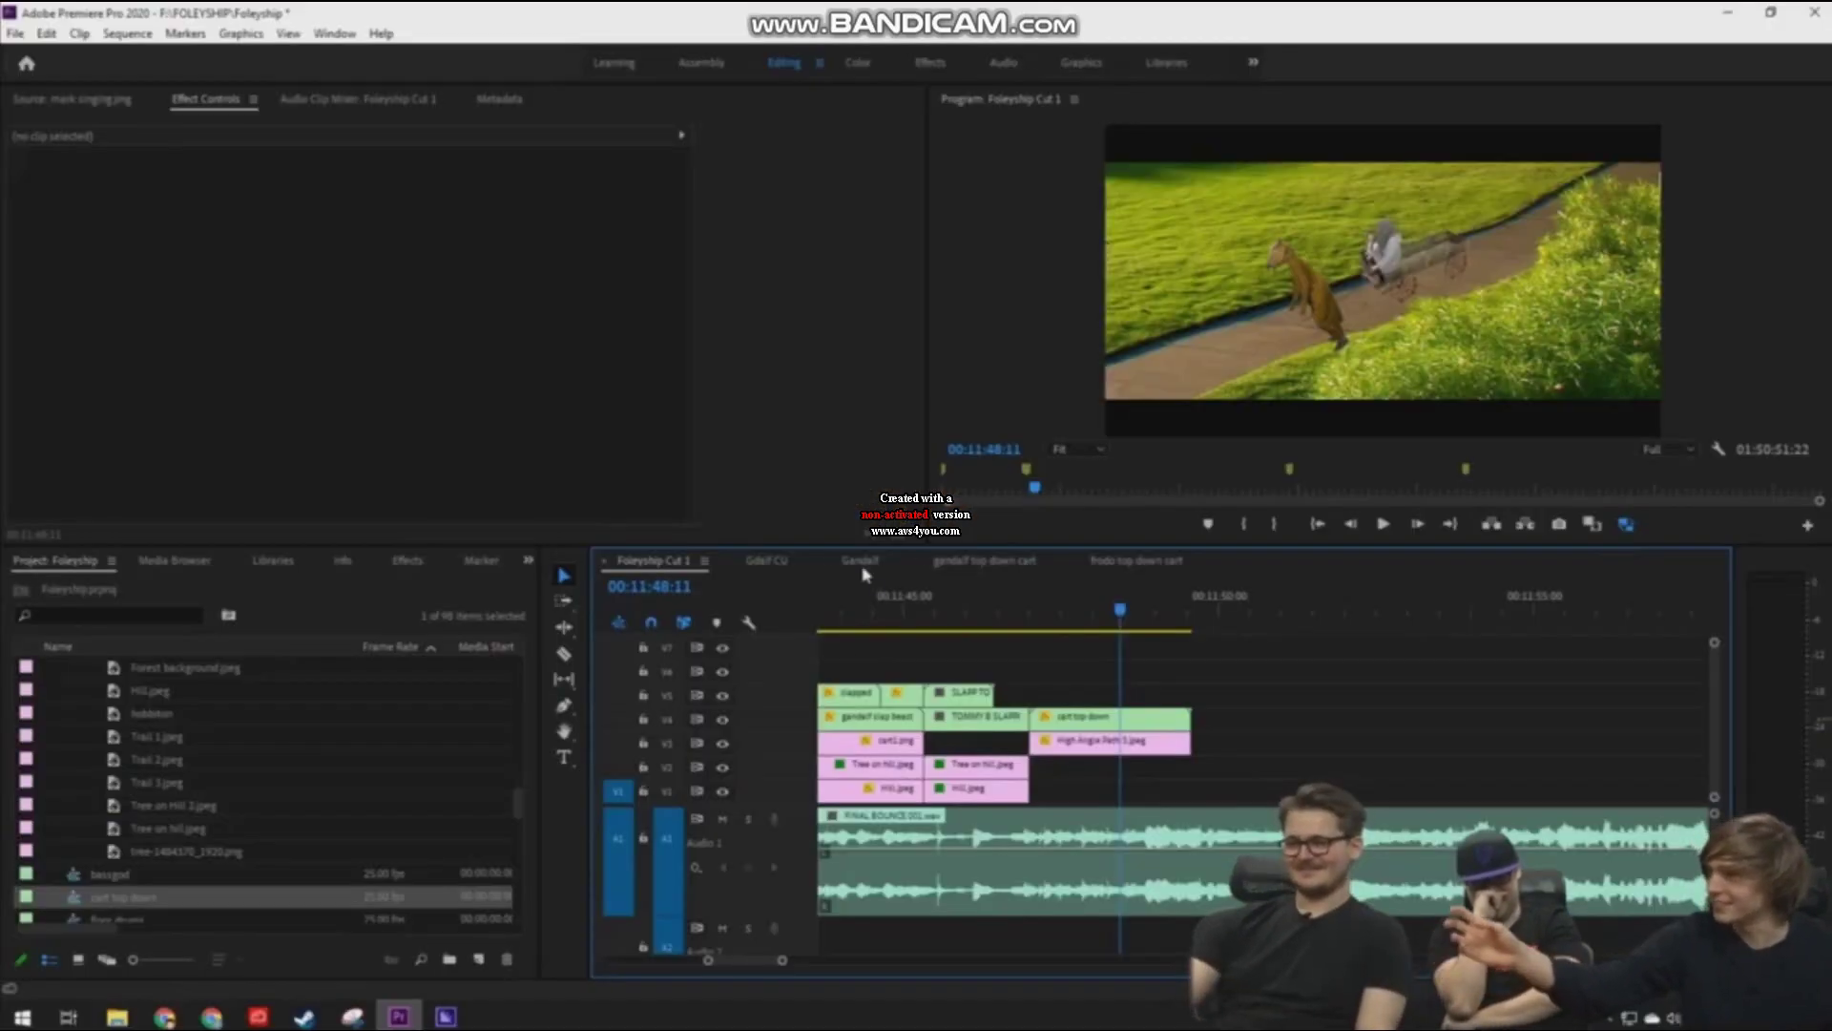
double_click(1110, 722)
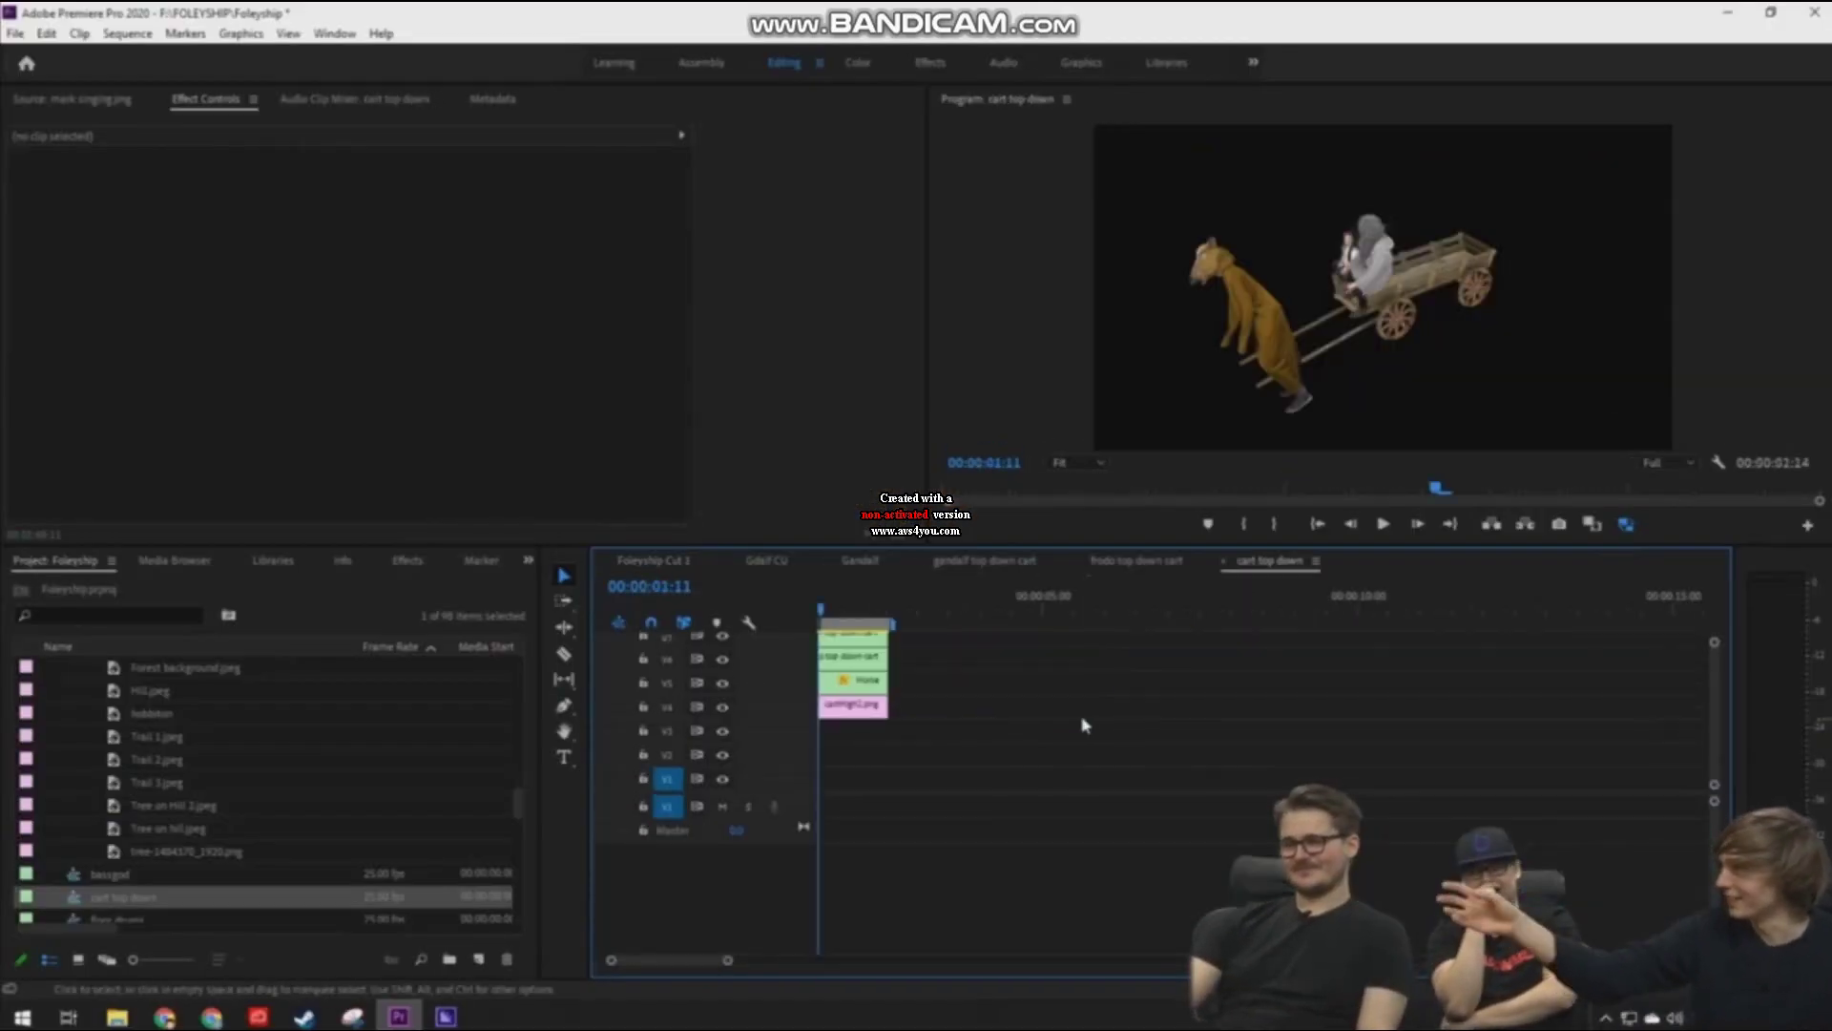
left_click(845, 684)
scroll(1002, 688, "up", 3)
scroll(1234, 713, "up", 1)
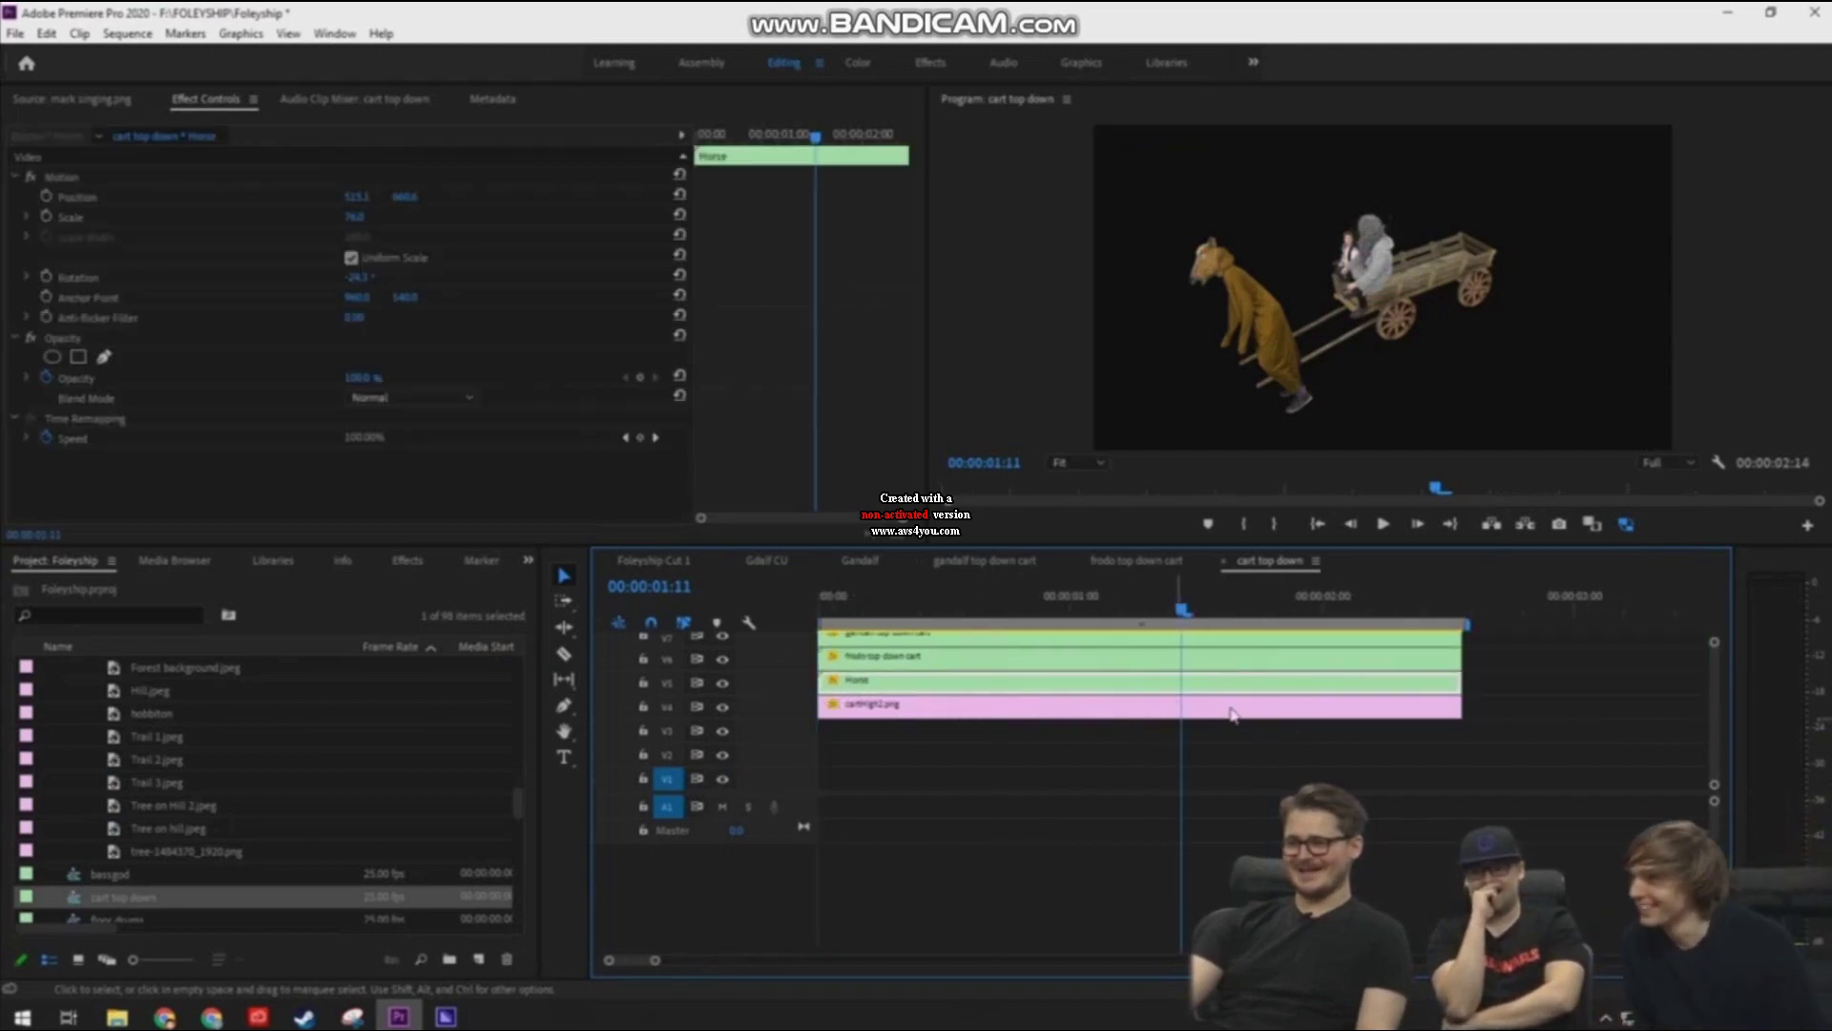
scroll(1235, 714, "down", 2)
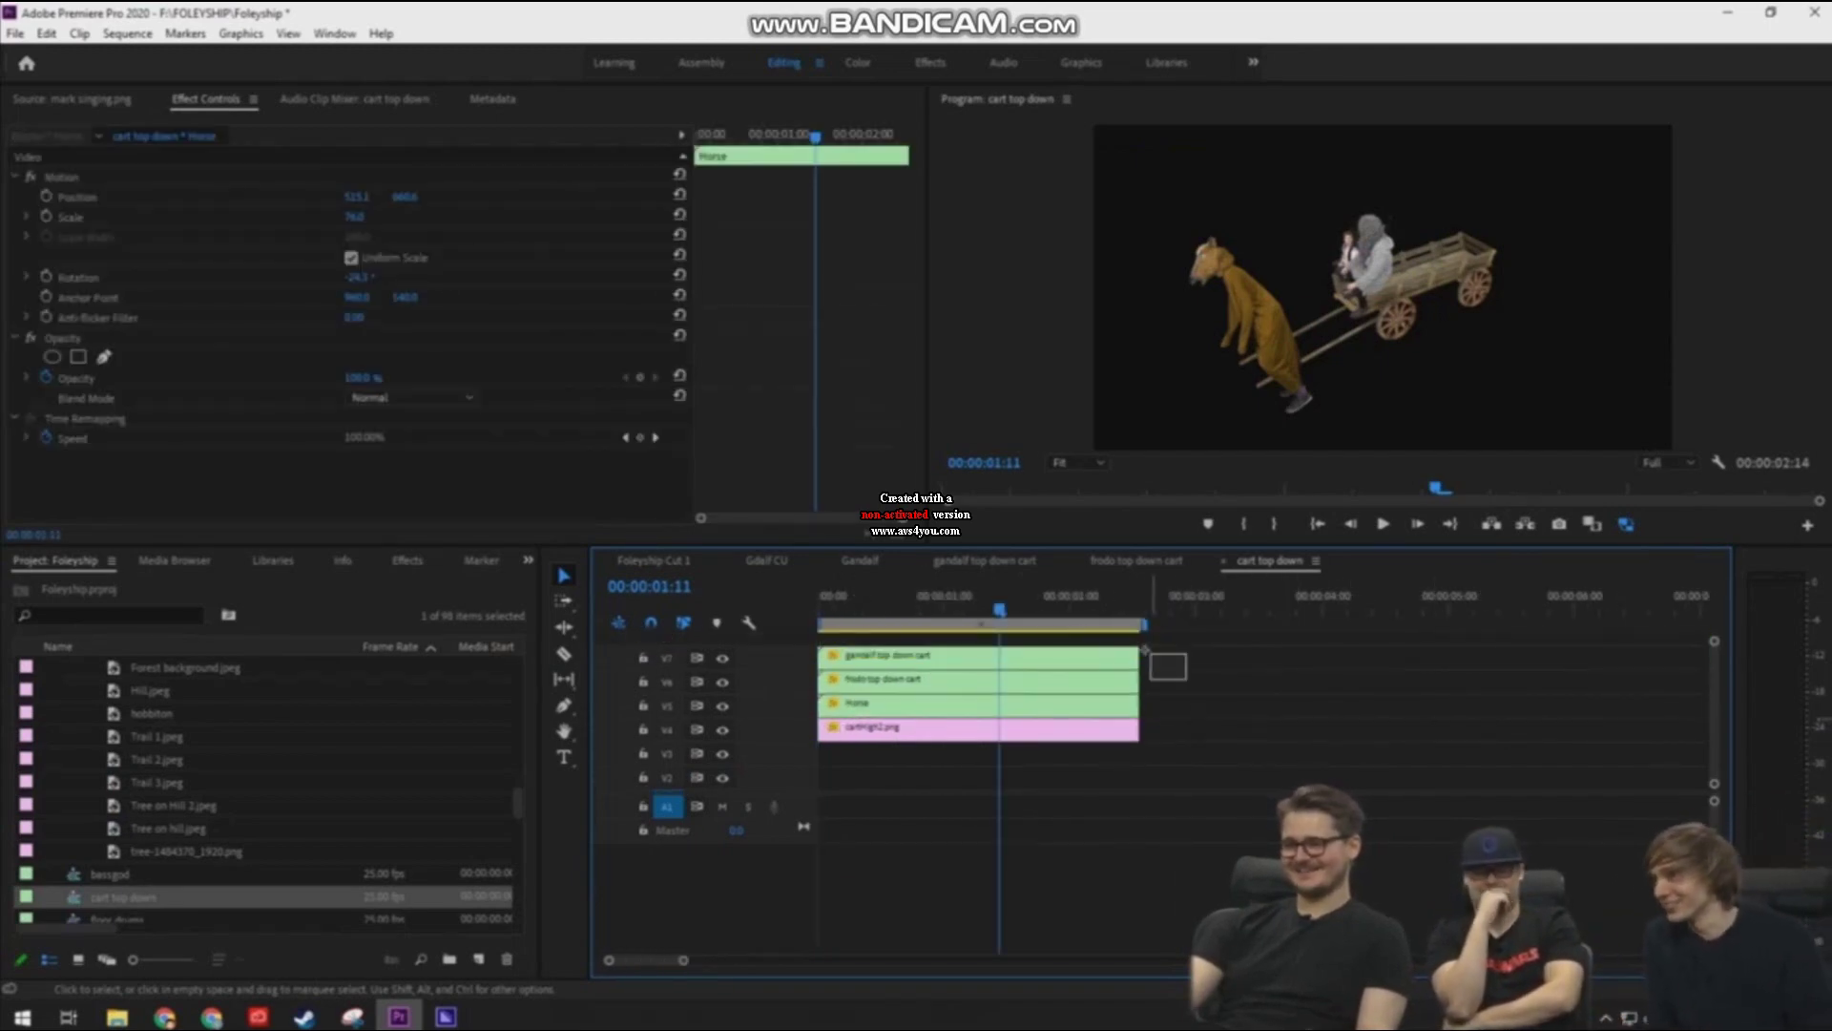
left_click_drag(1188, 631, 860, 716)
mouse_move(1126, 688)
left_mouse_down()
mouse_move(1125, 666)
mouse_move(1106, 693)
left_mouse_up()
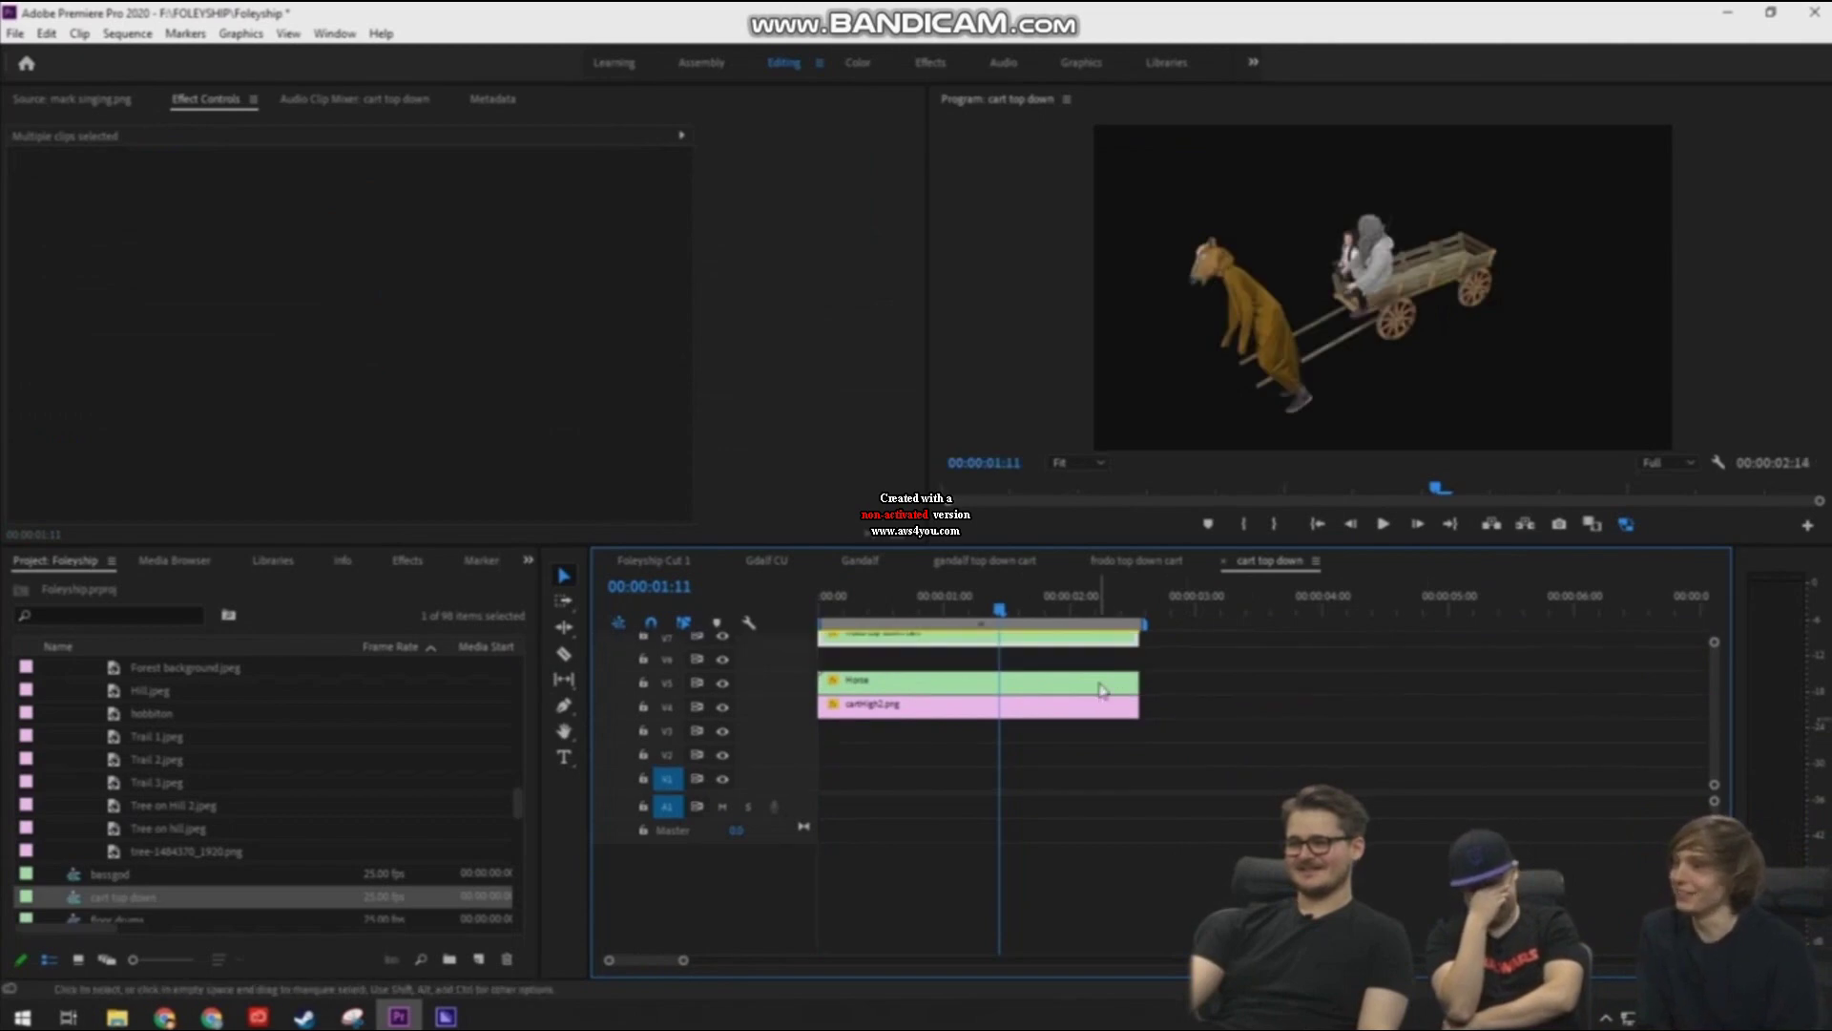
left_click(1103, 691, "alt")
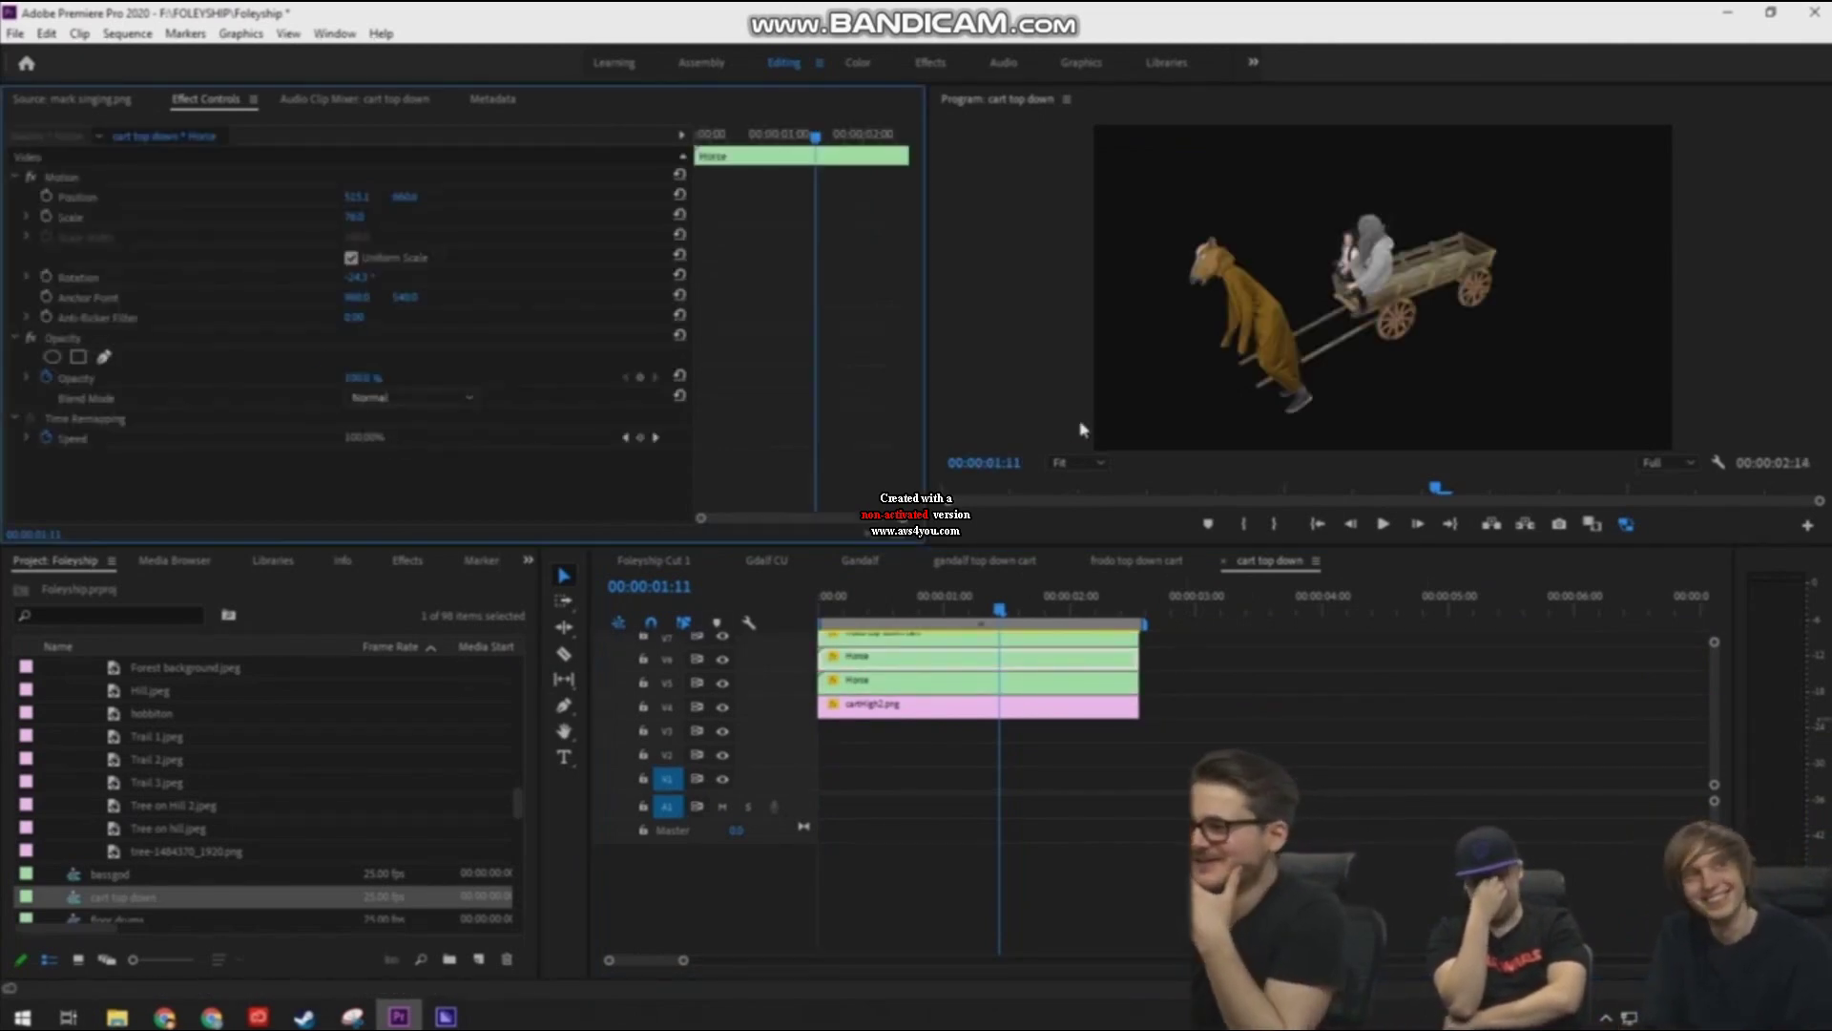
Draw a pen mask around the Horse copy's head and front, undoing the trial inversion
left_click(110, 359)
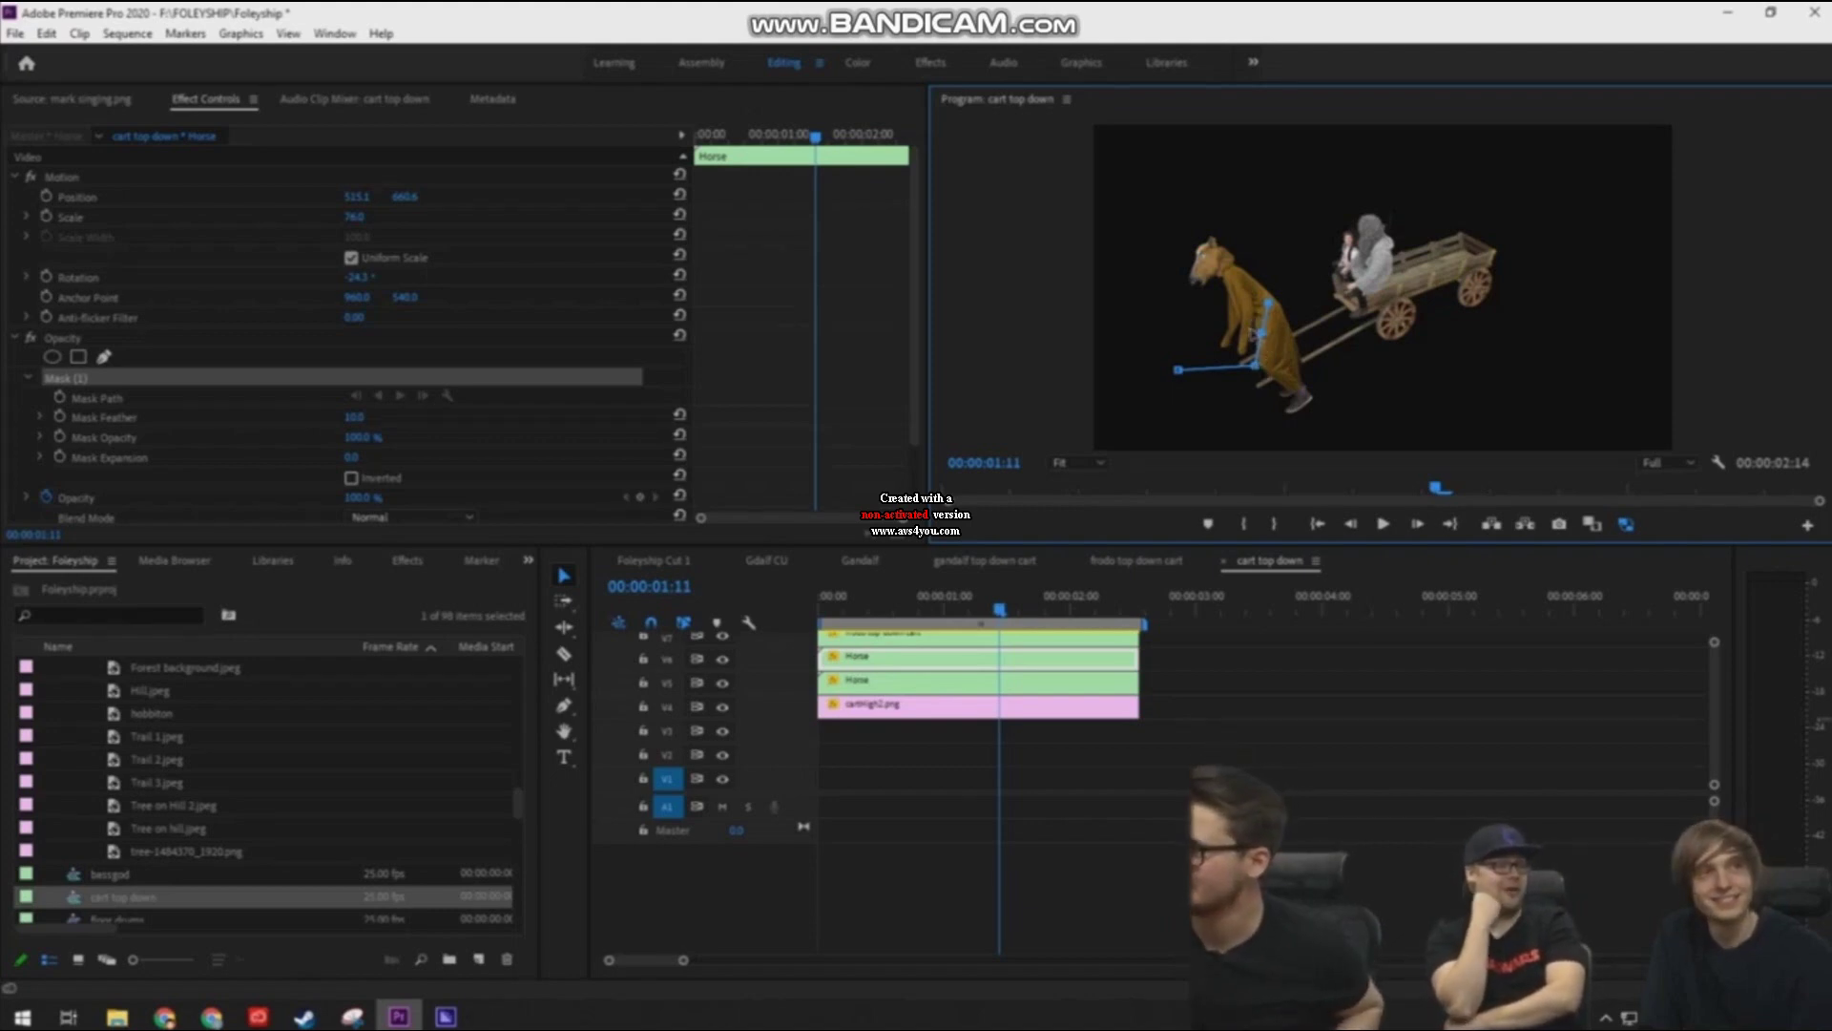
left_click(1288, 259)
left_click(1166, 286)
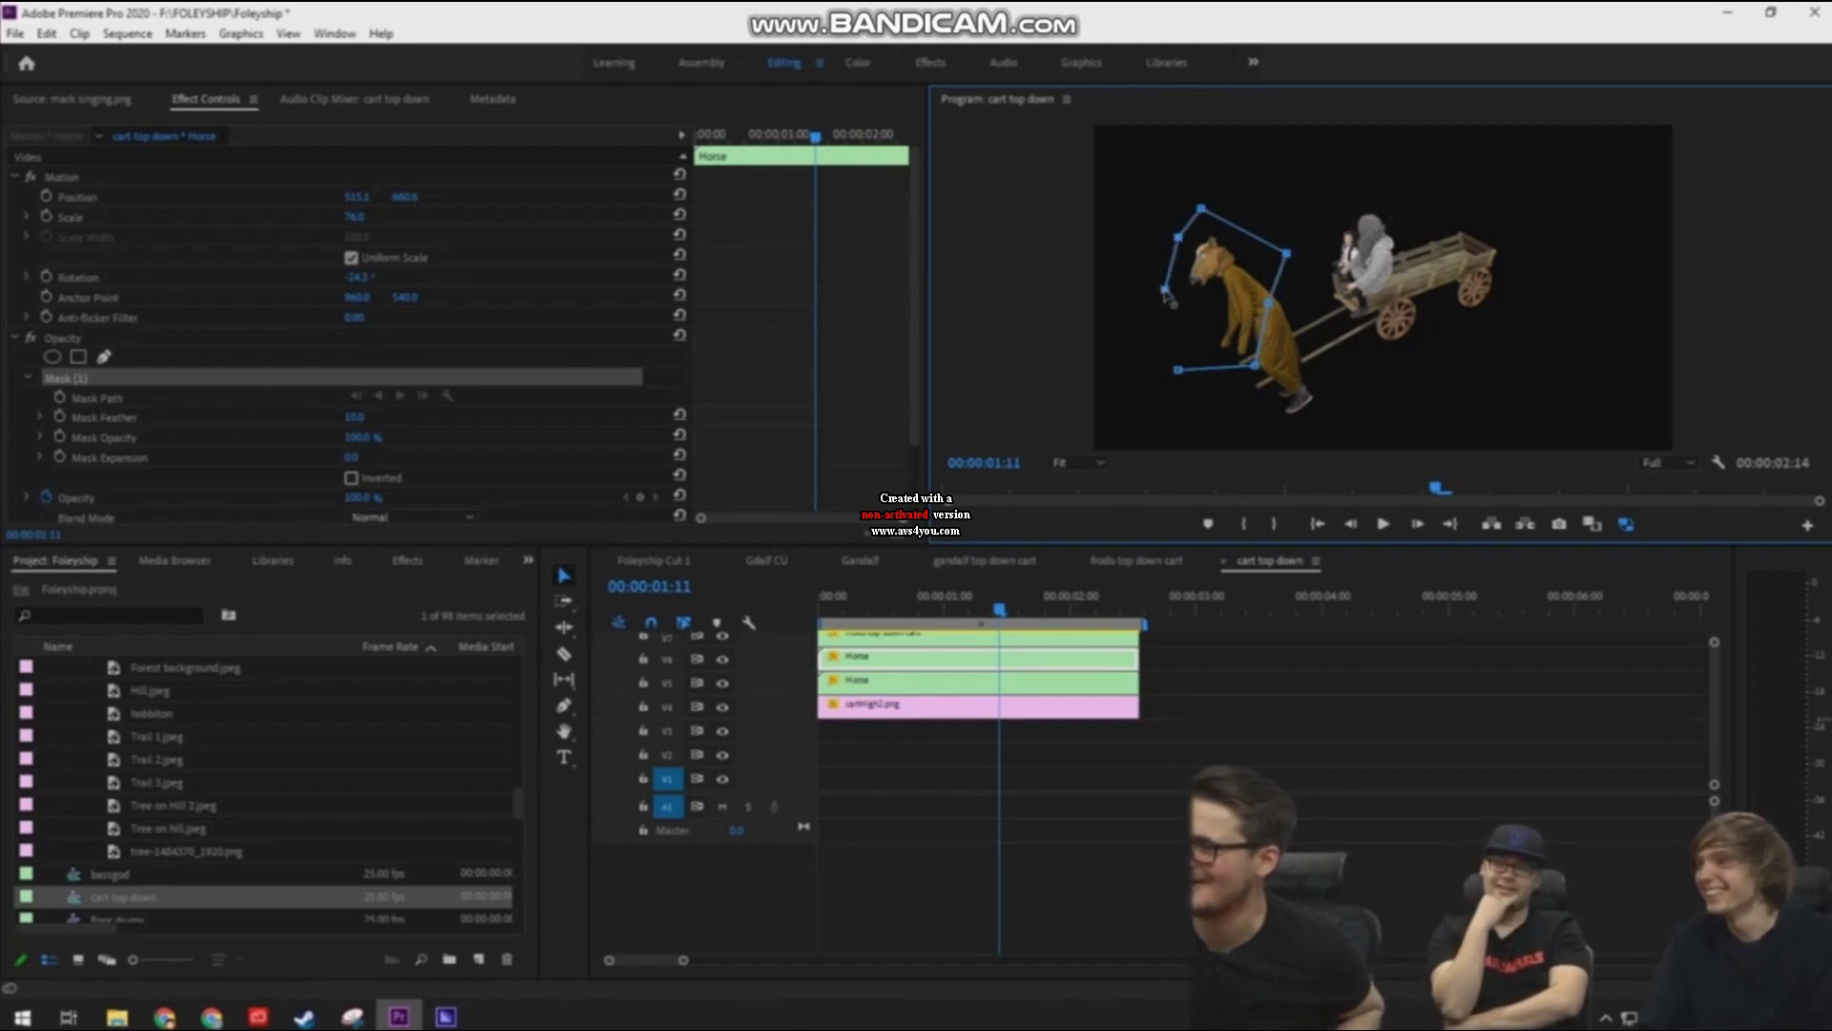
left_click(1177, 370)
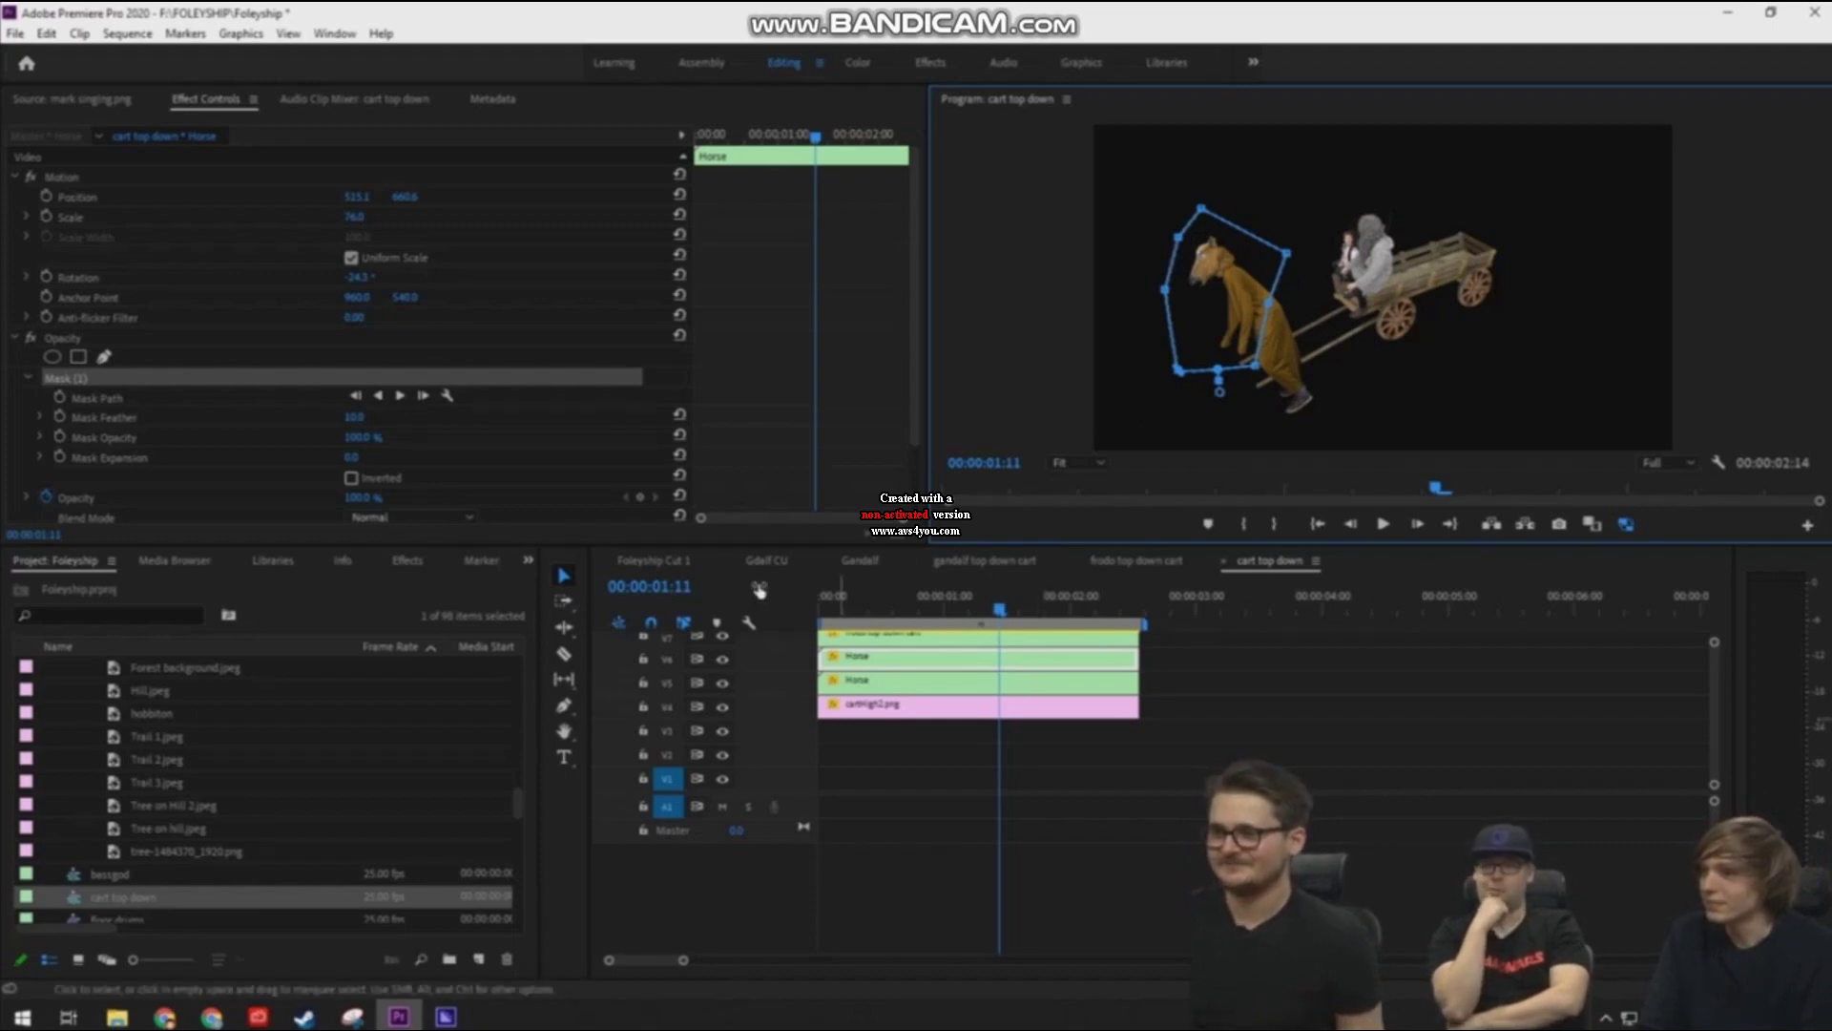
left_click(75, 338)
left_click(1046, 707)
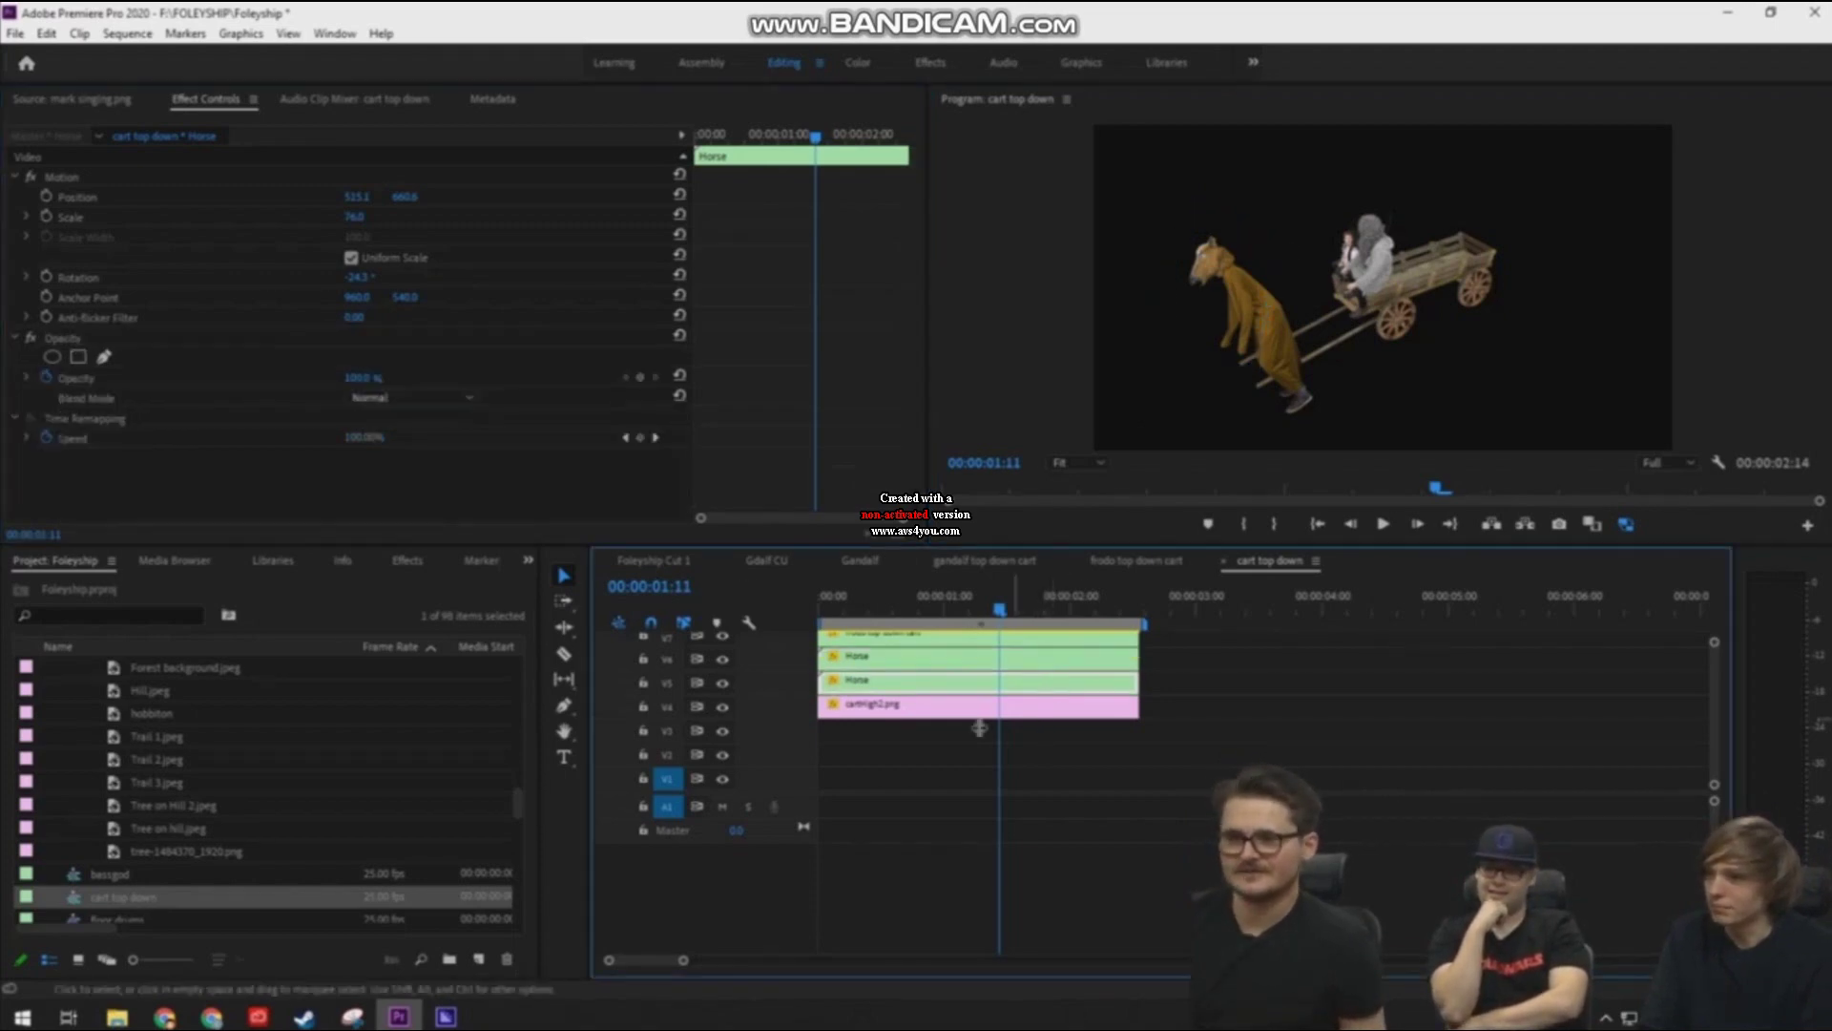
left_click(352, 478)
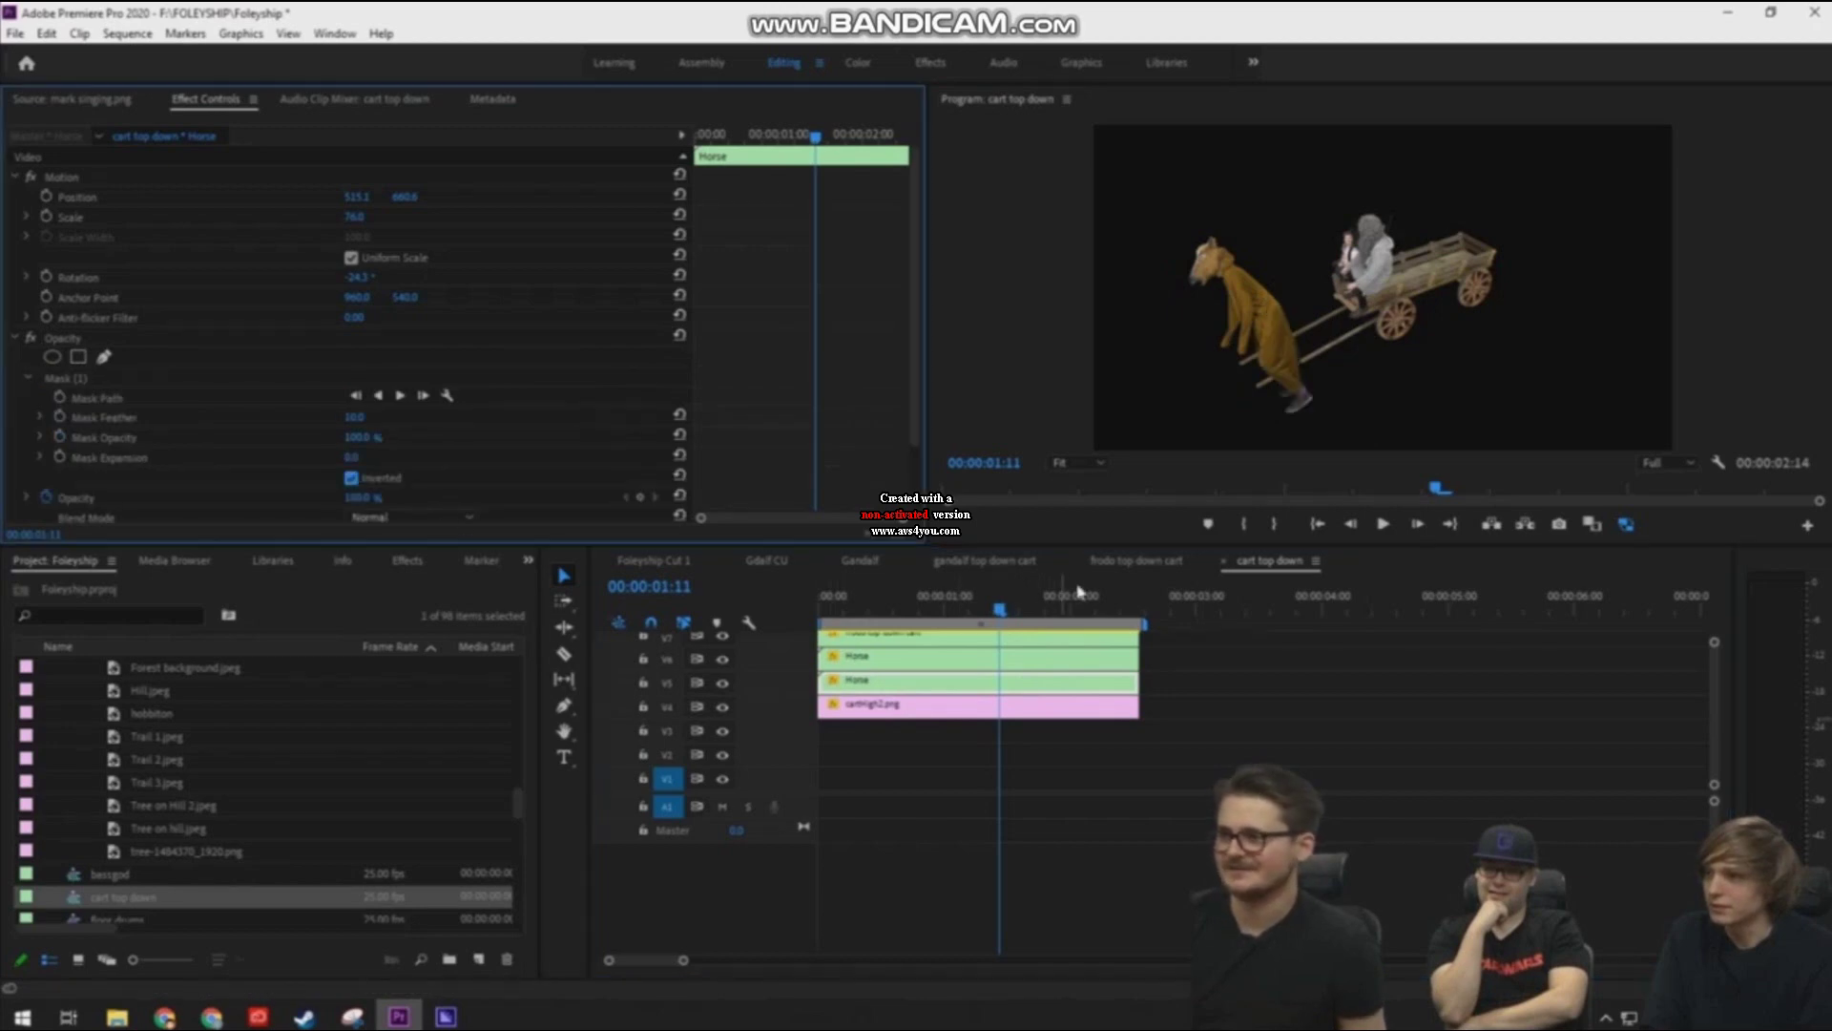
key("ctrl+z")
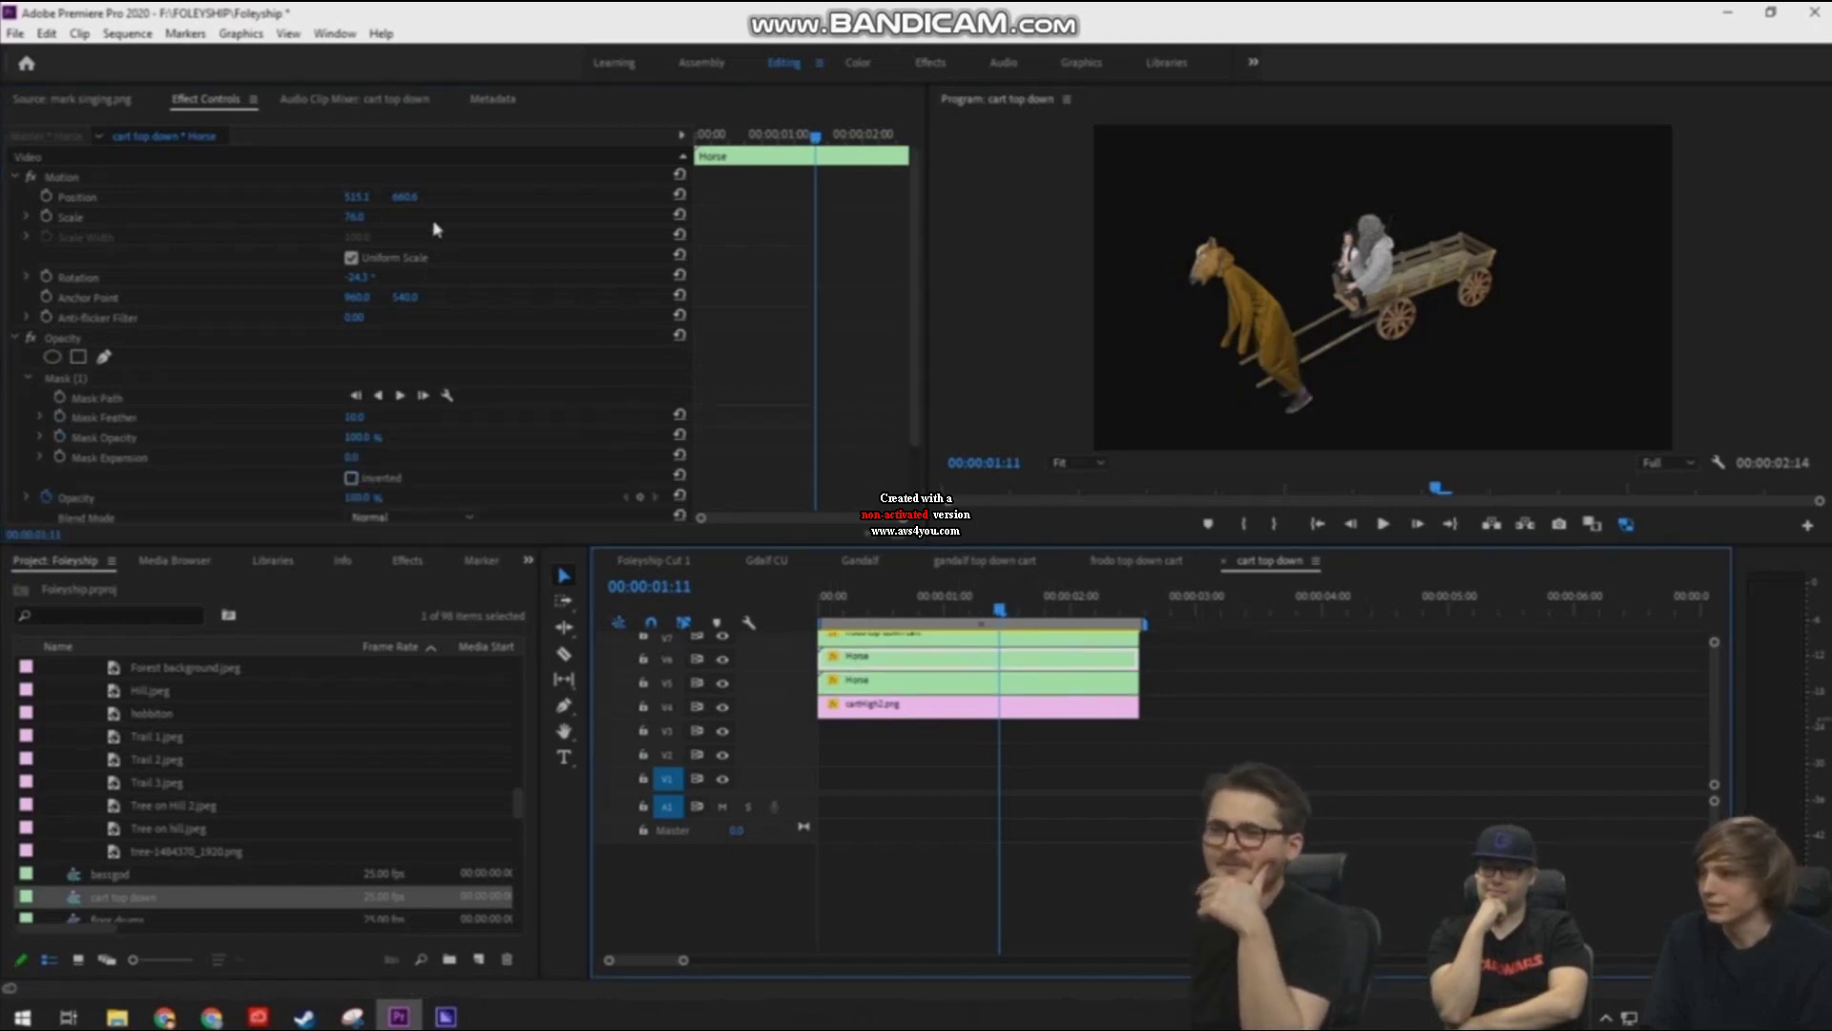
Rotate and reposition the masked Horse copy using its Motion handles in two passes
left_click(60, 178)
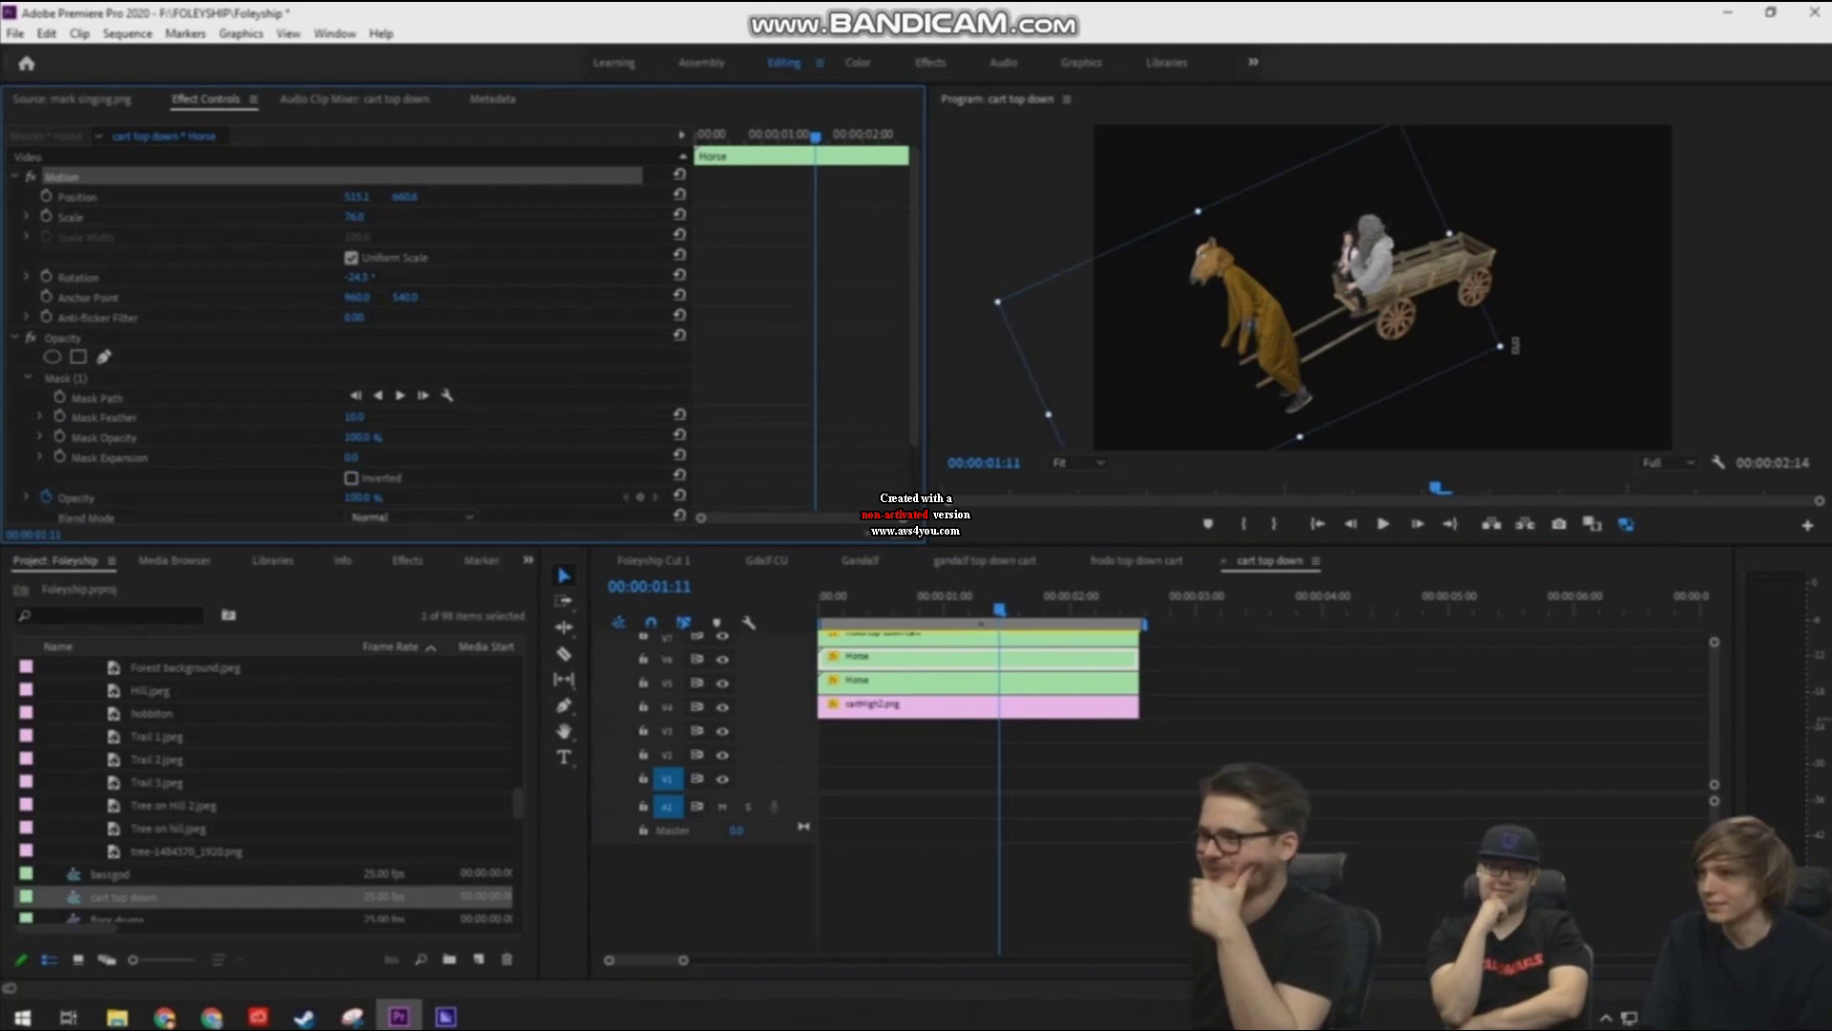
left_click_drag(1501, 347, 1468, 236)
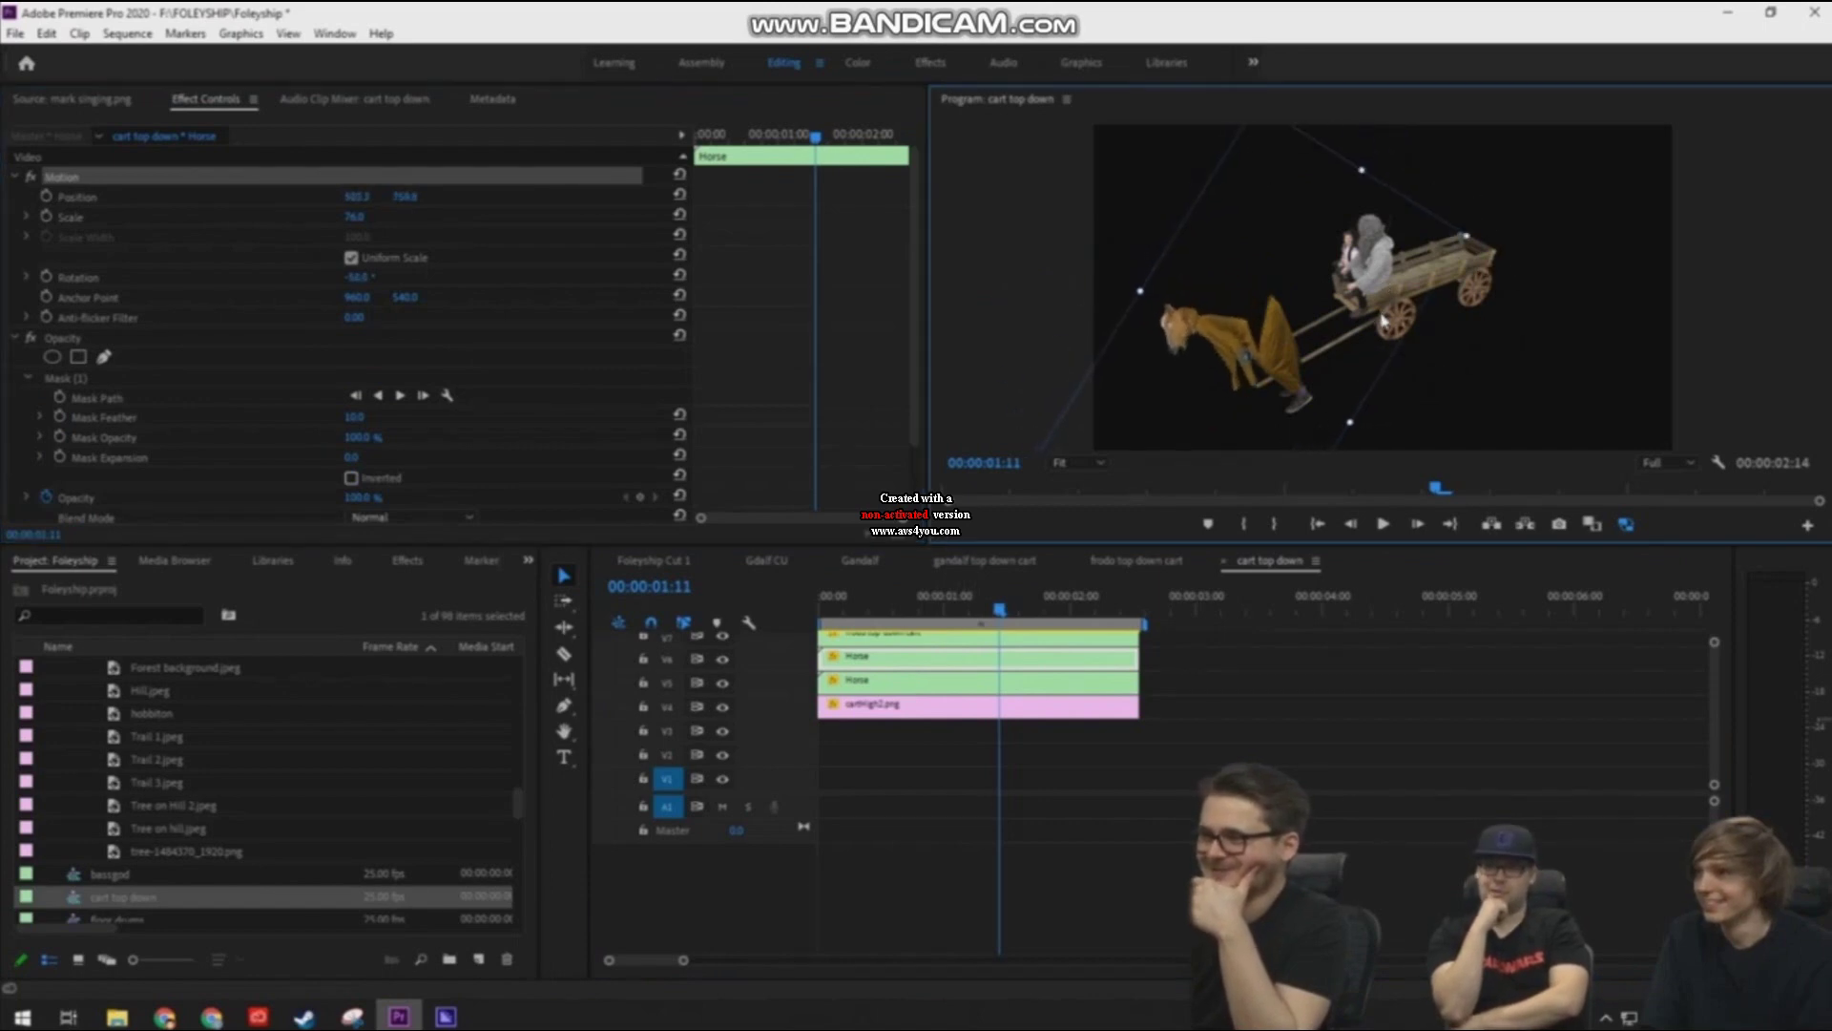
left_click(65, 378)
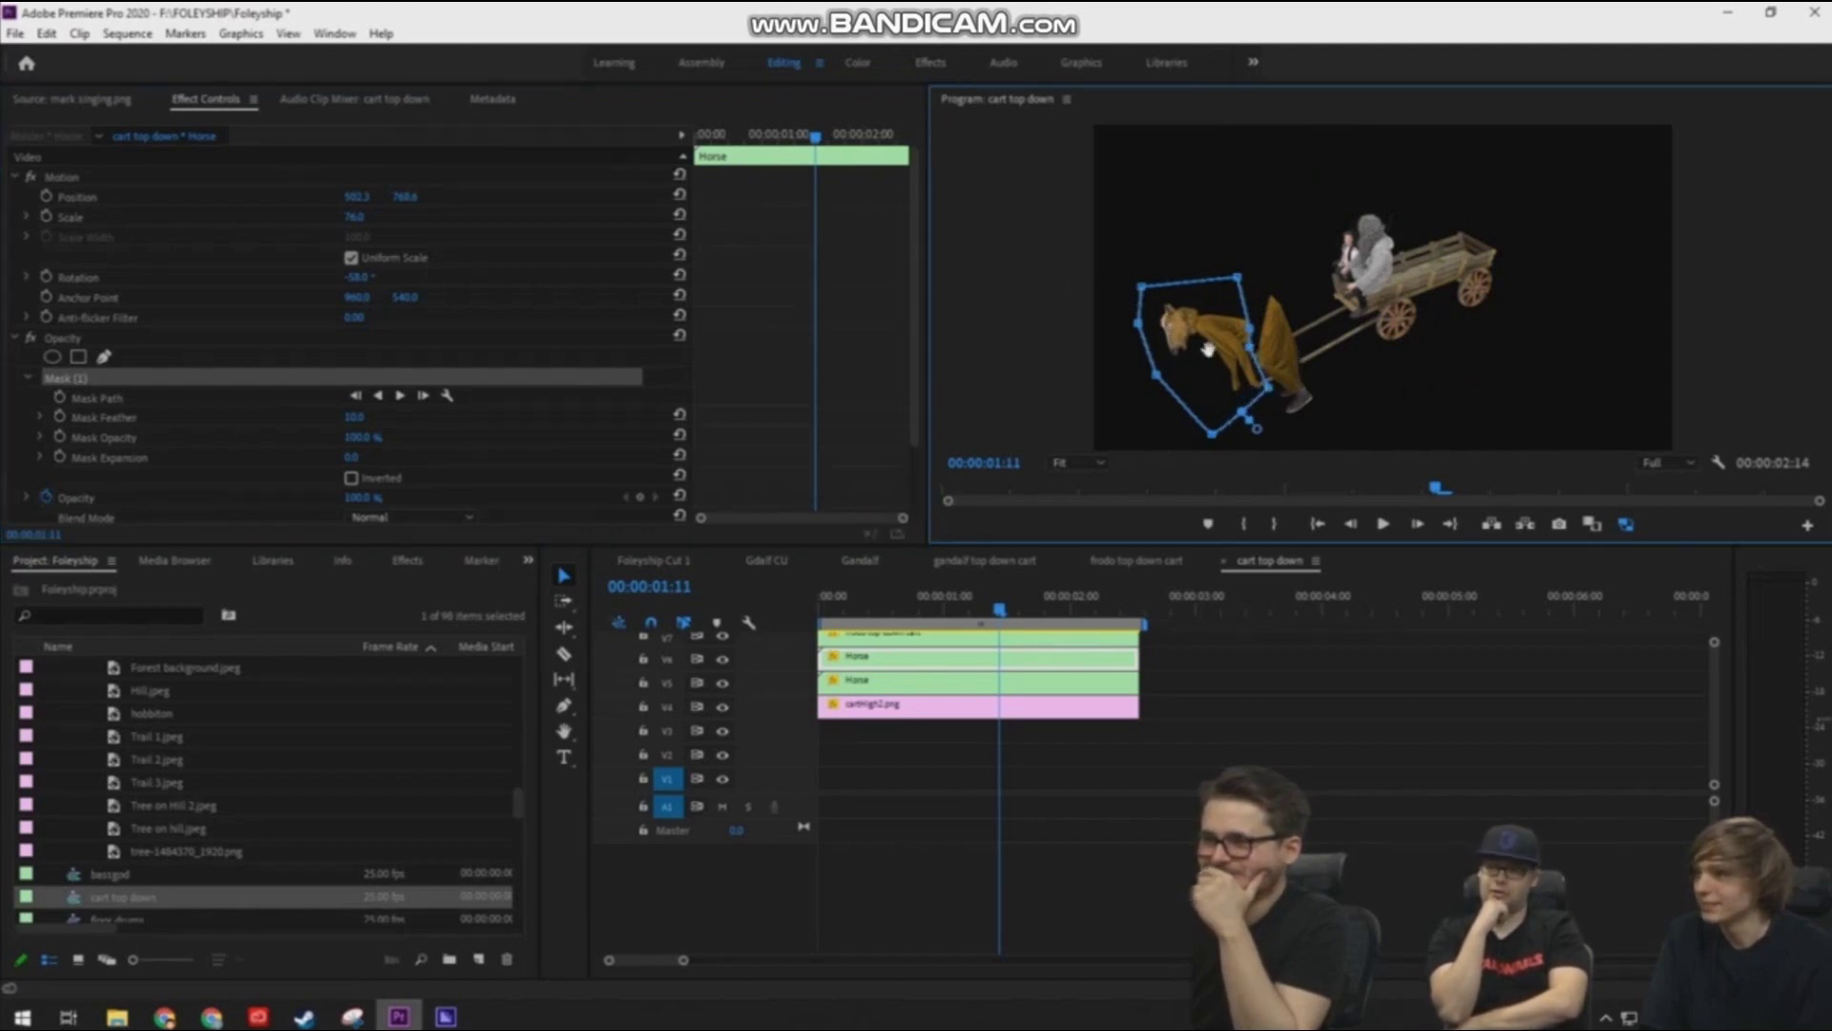
left_click(65, 176)
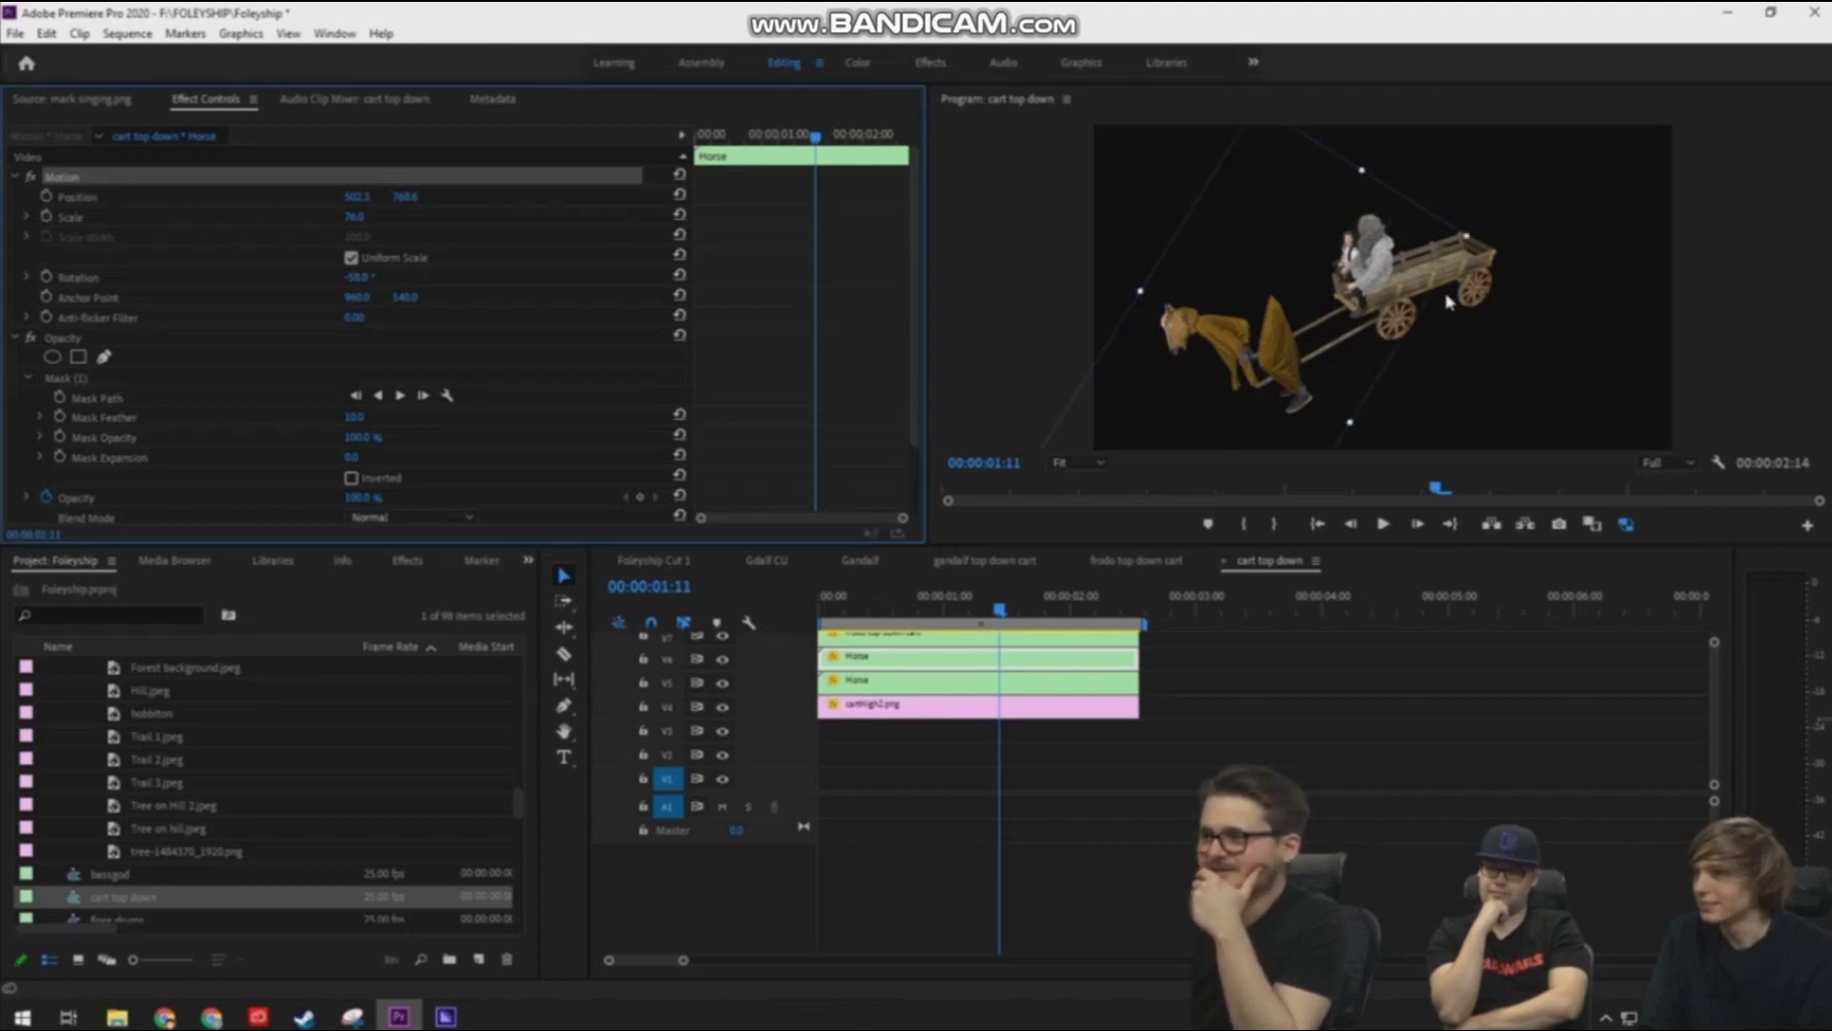
left_click_drag(1262, 303, 1262, 285)
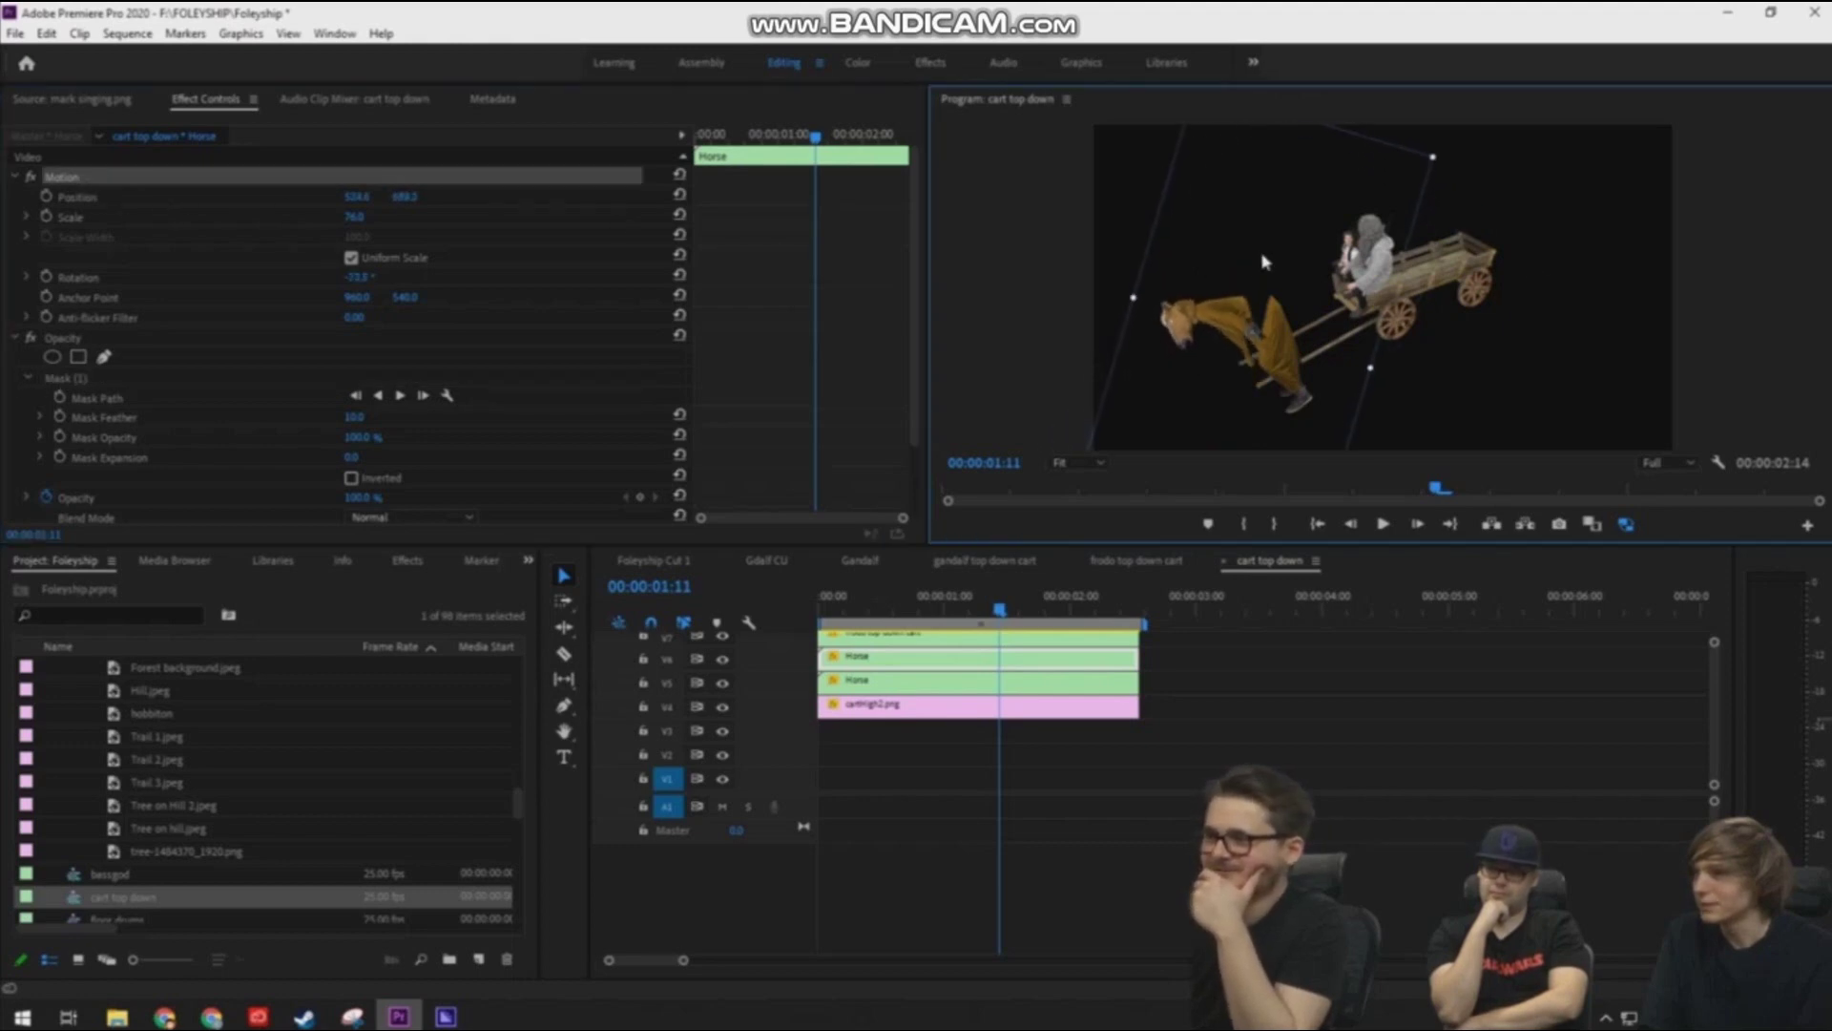
left_click(1053, 686)
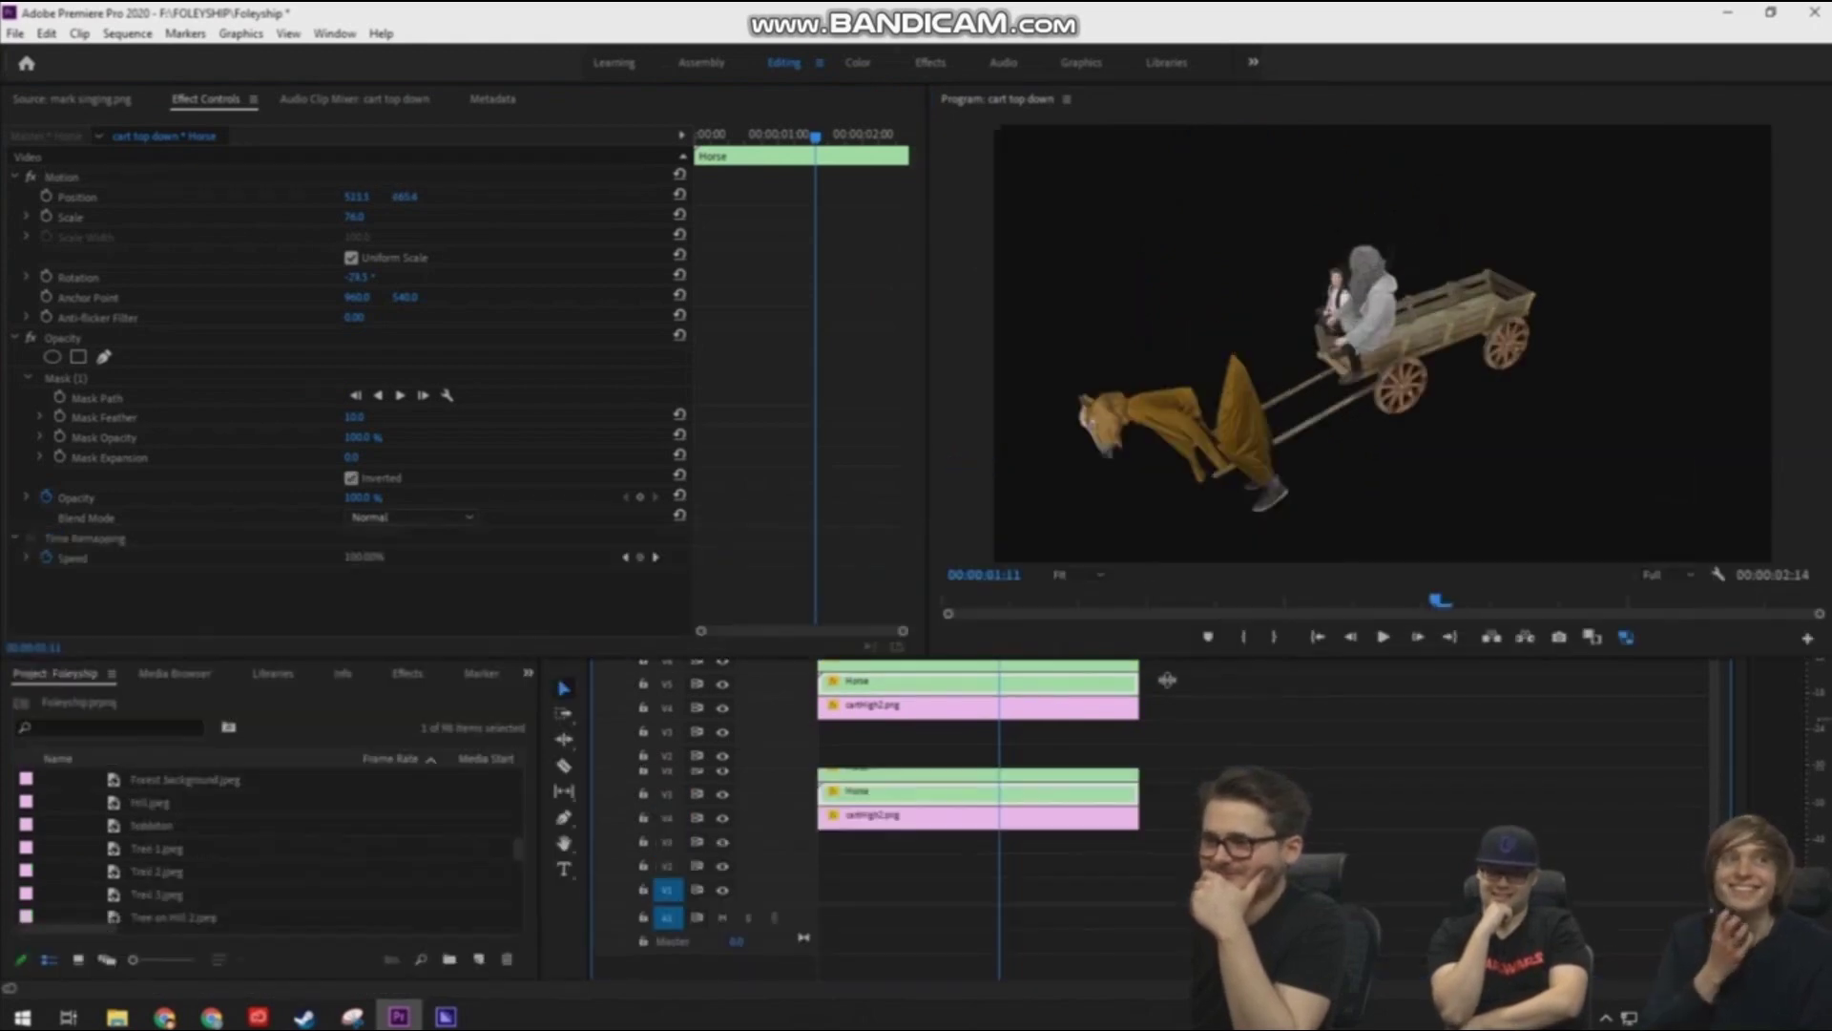
Enlarge the preview and tilt the Horse copy slightly further
left_click_drag(1160, 547, 1203, 696)
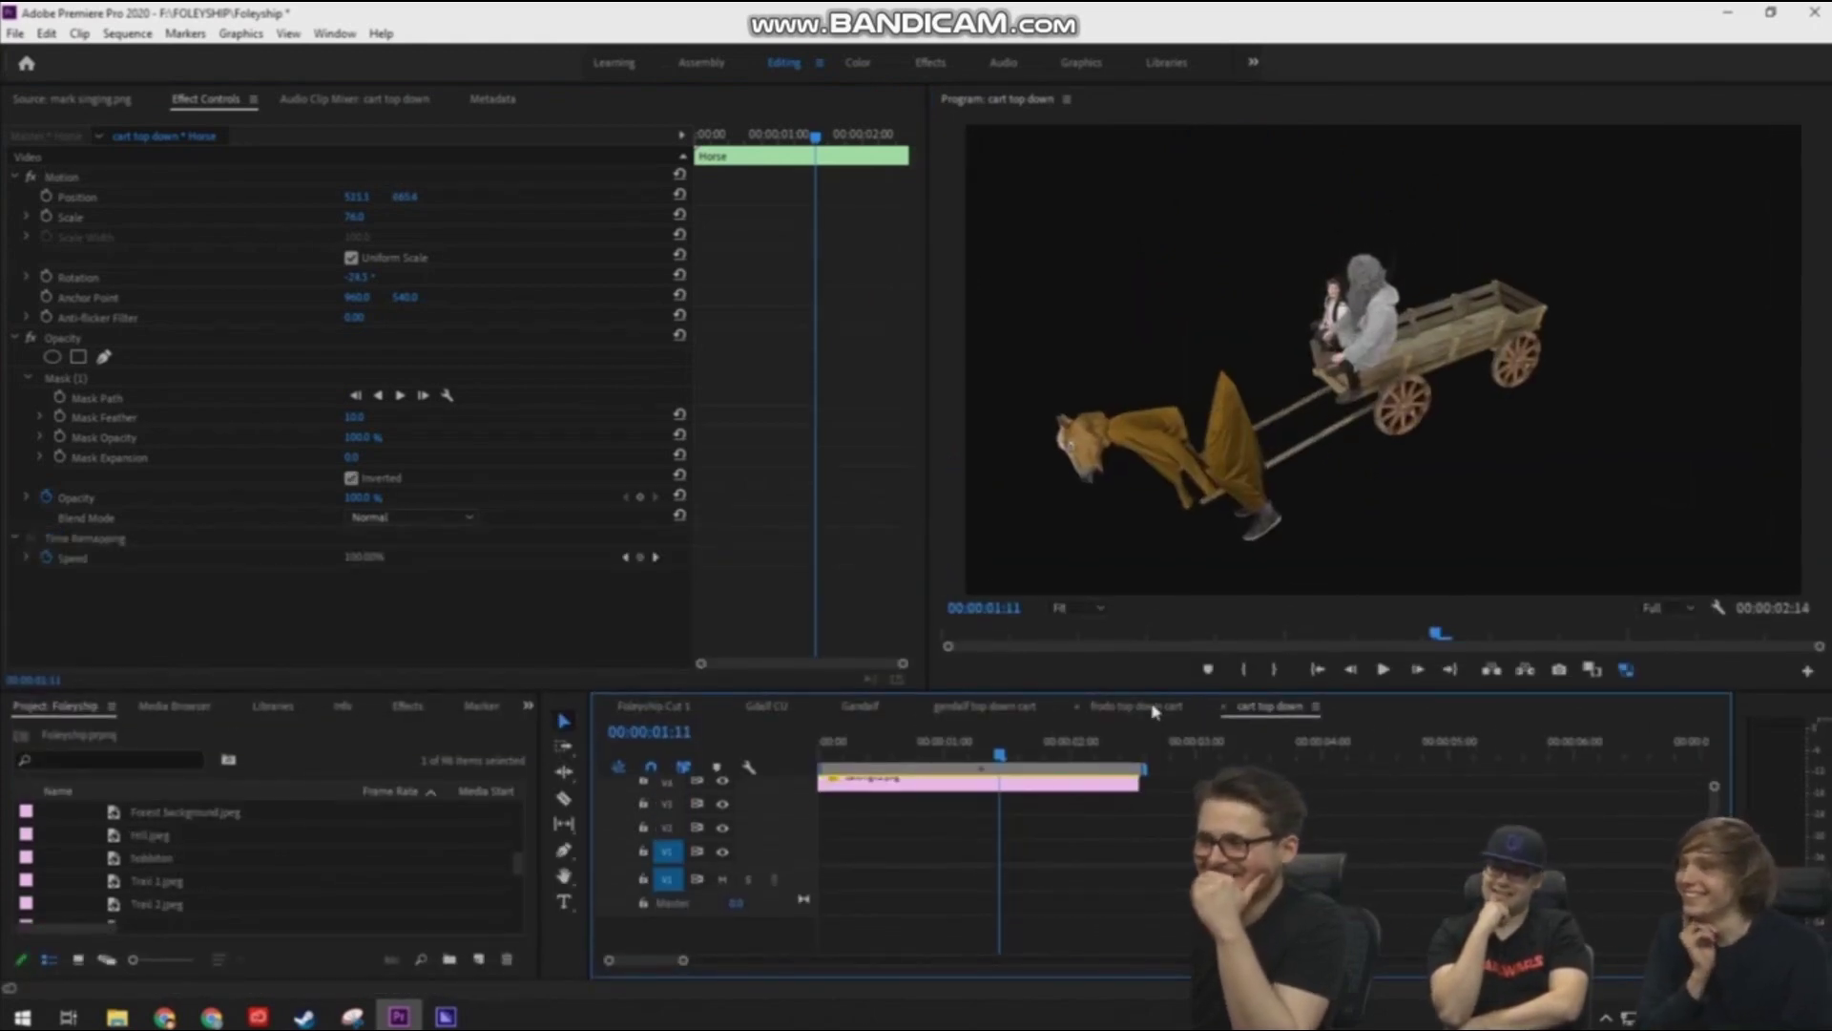
left_click(1135, 706)
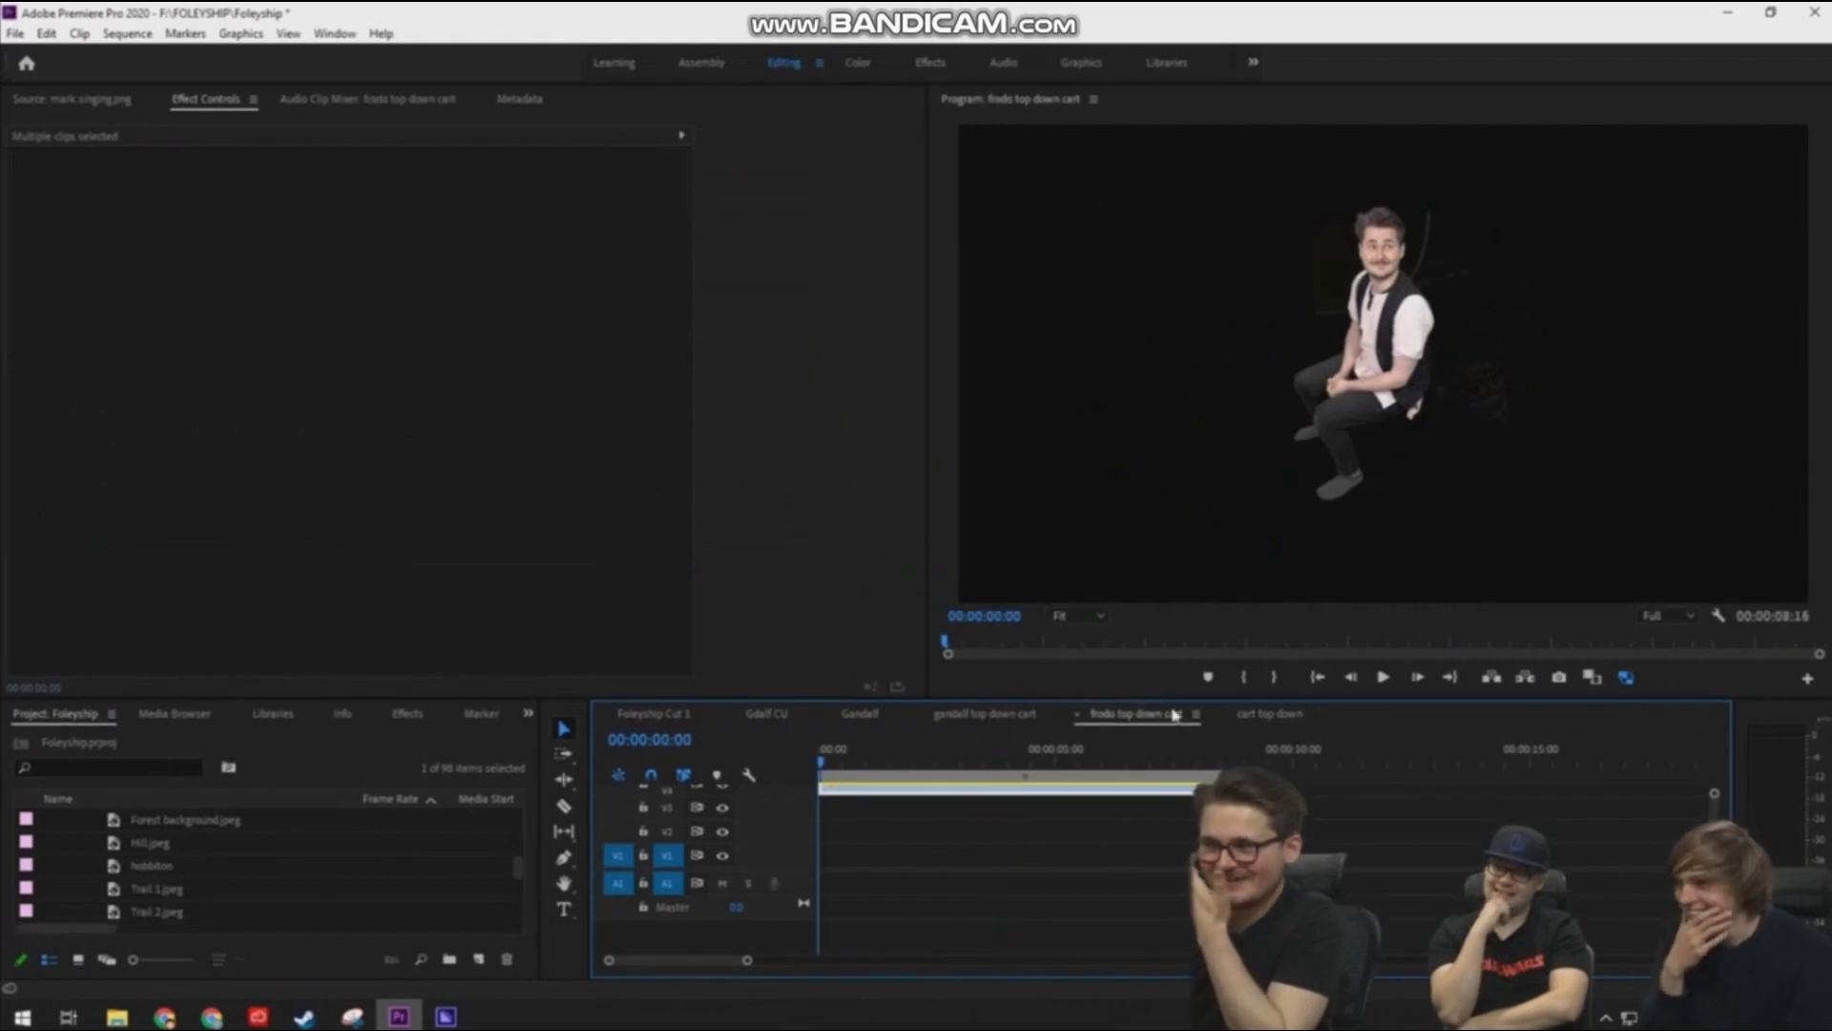
left_click(1271, 706)
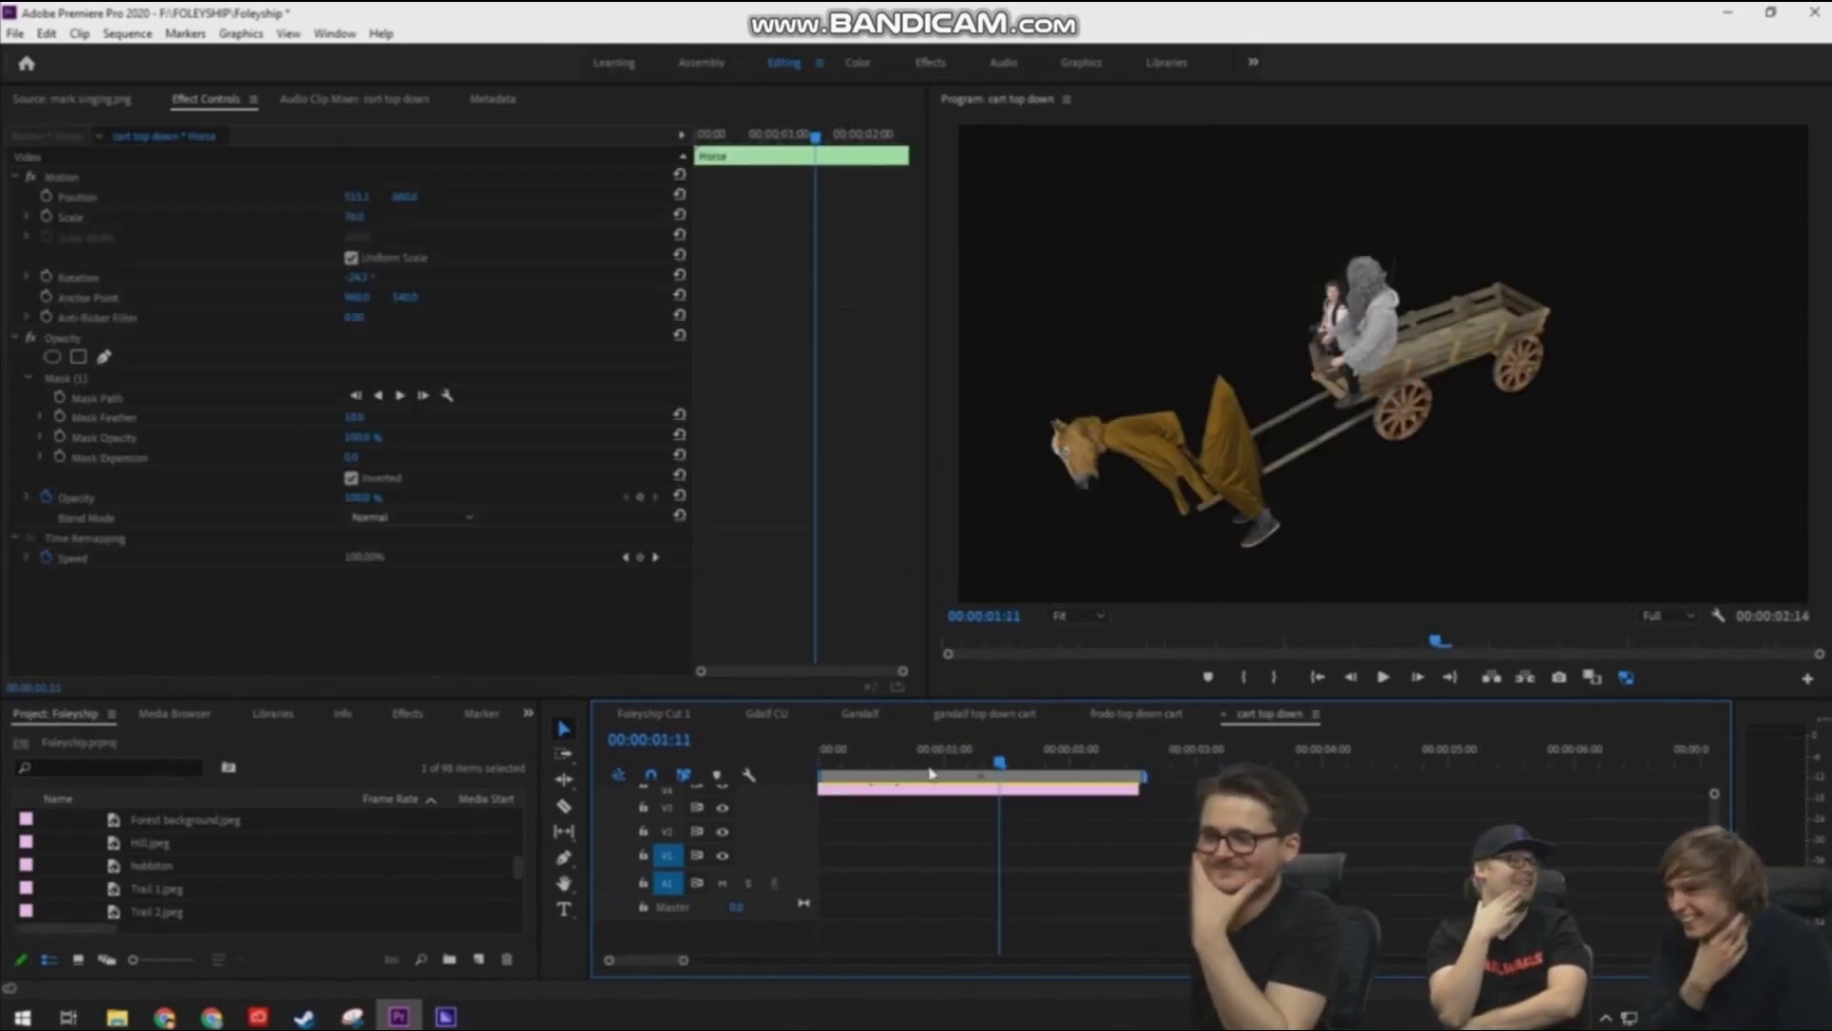
scroll(988, 816, "up", 3)
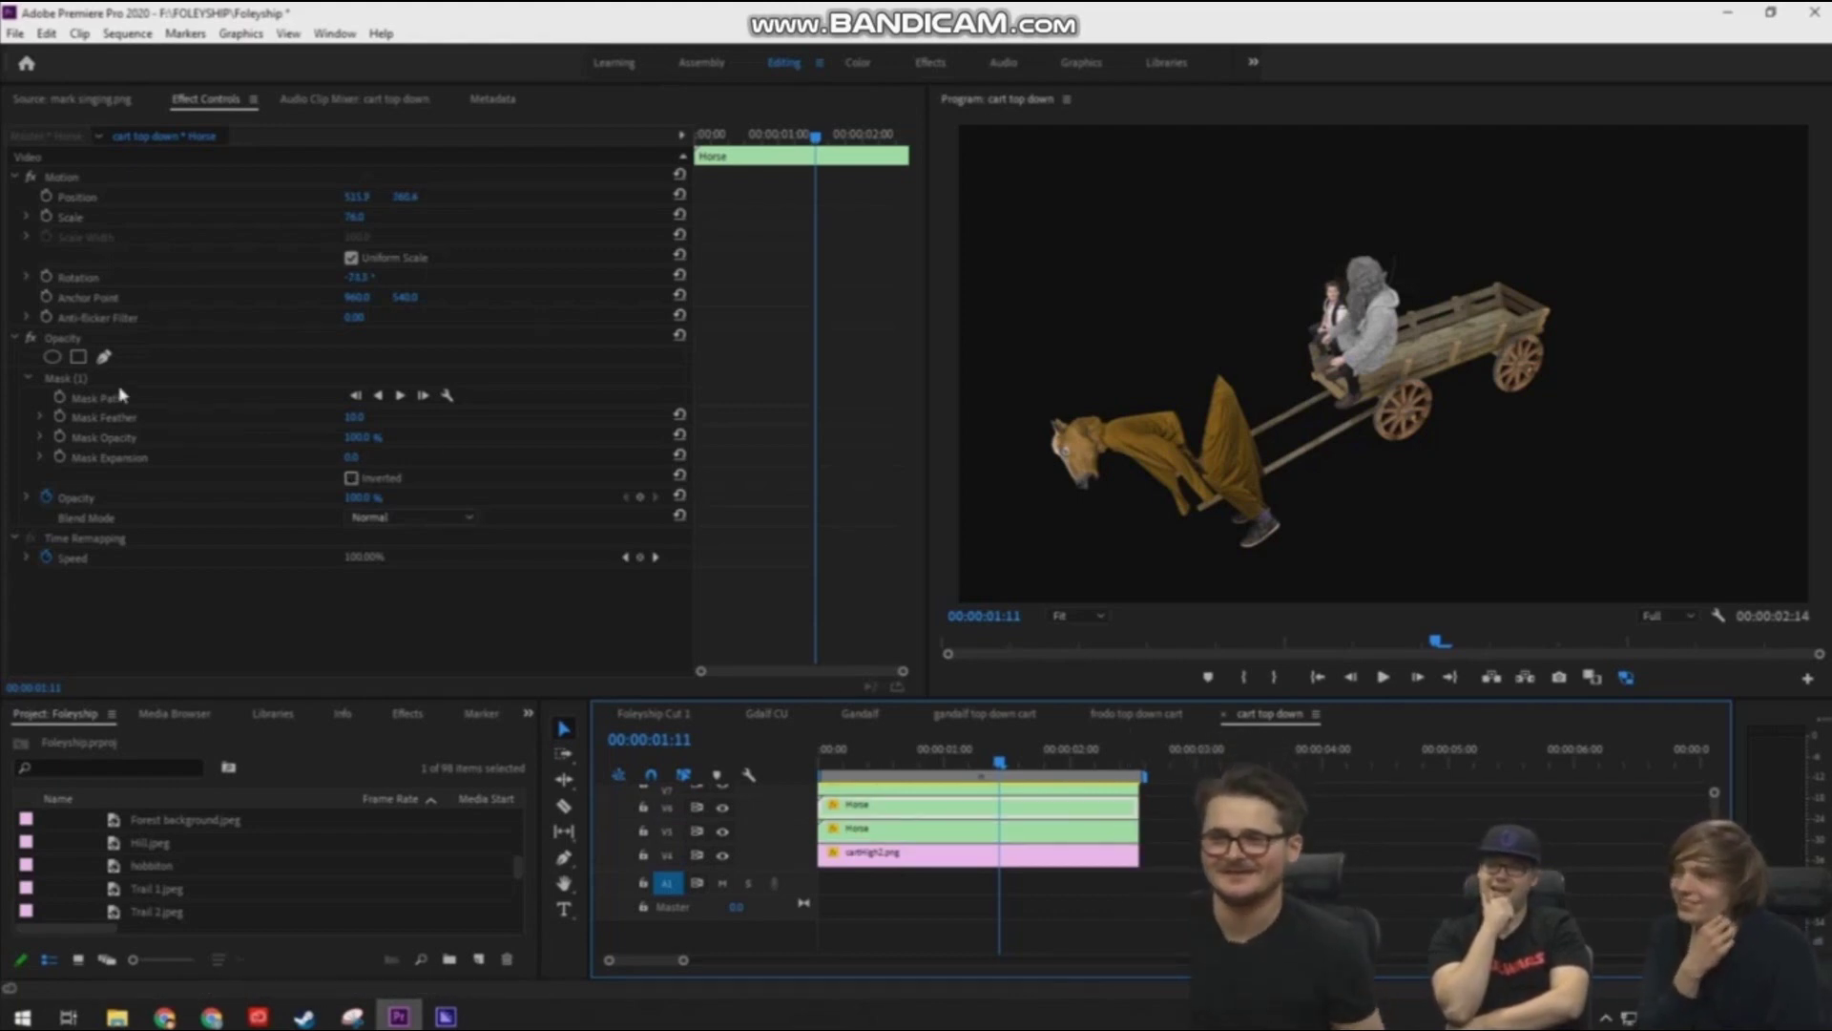
left_click(65, 175)
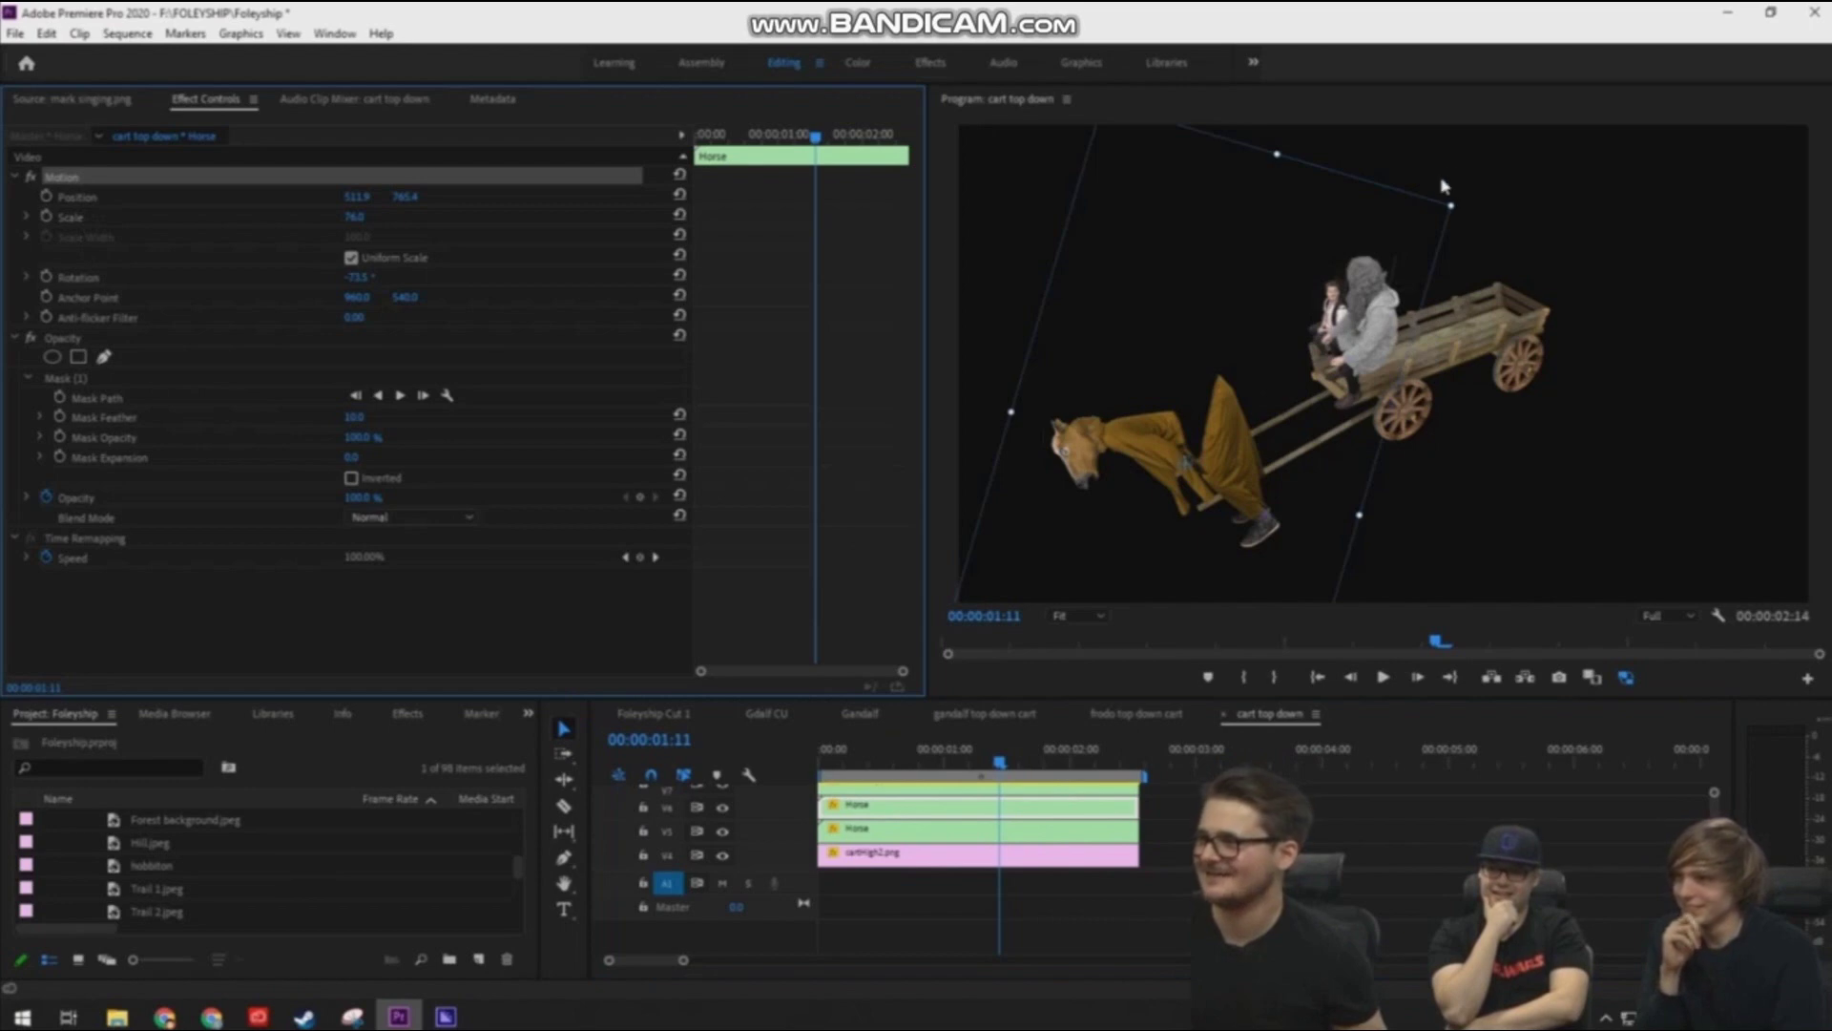
left_click_drag(1458, 197, 1430, 184)
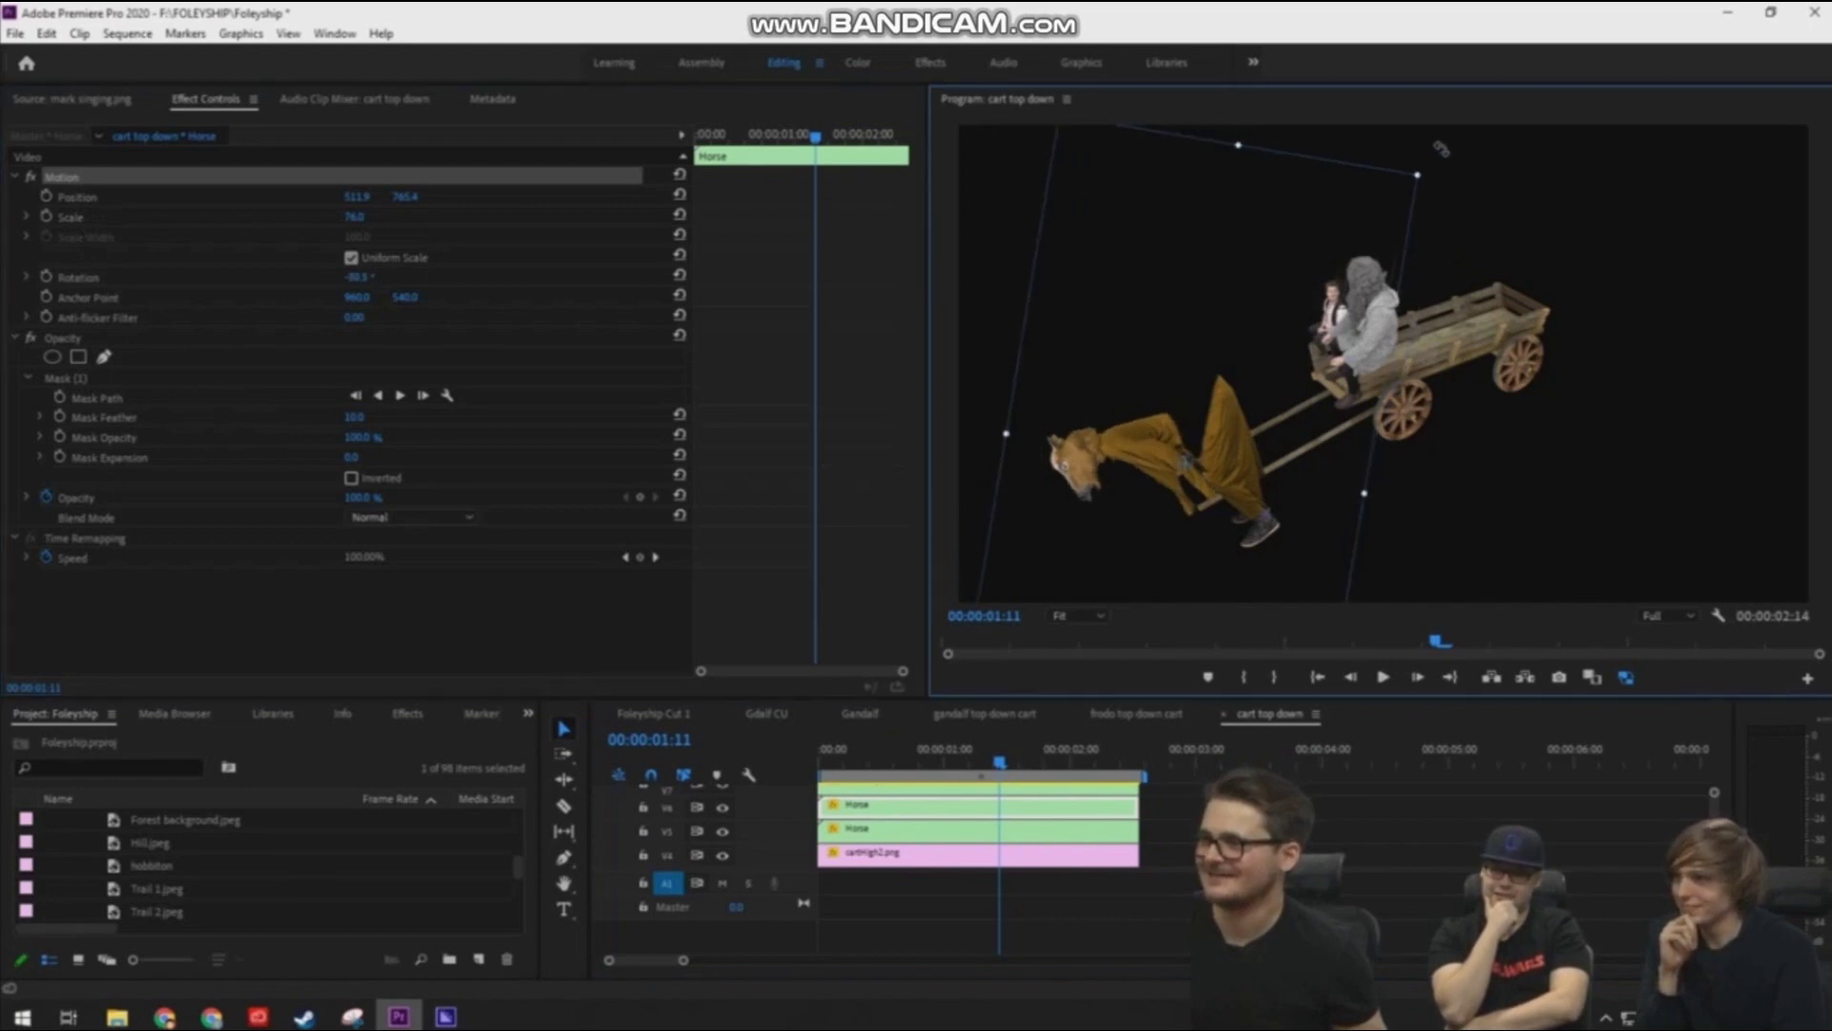
left_click(1079, 840)
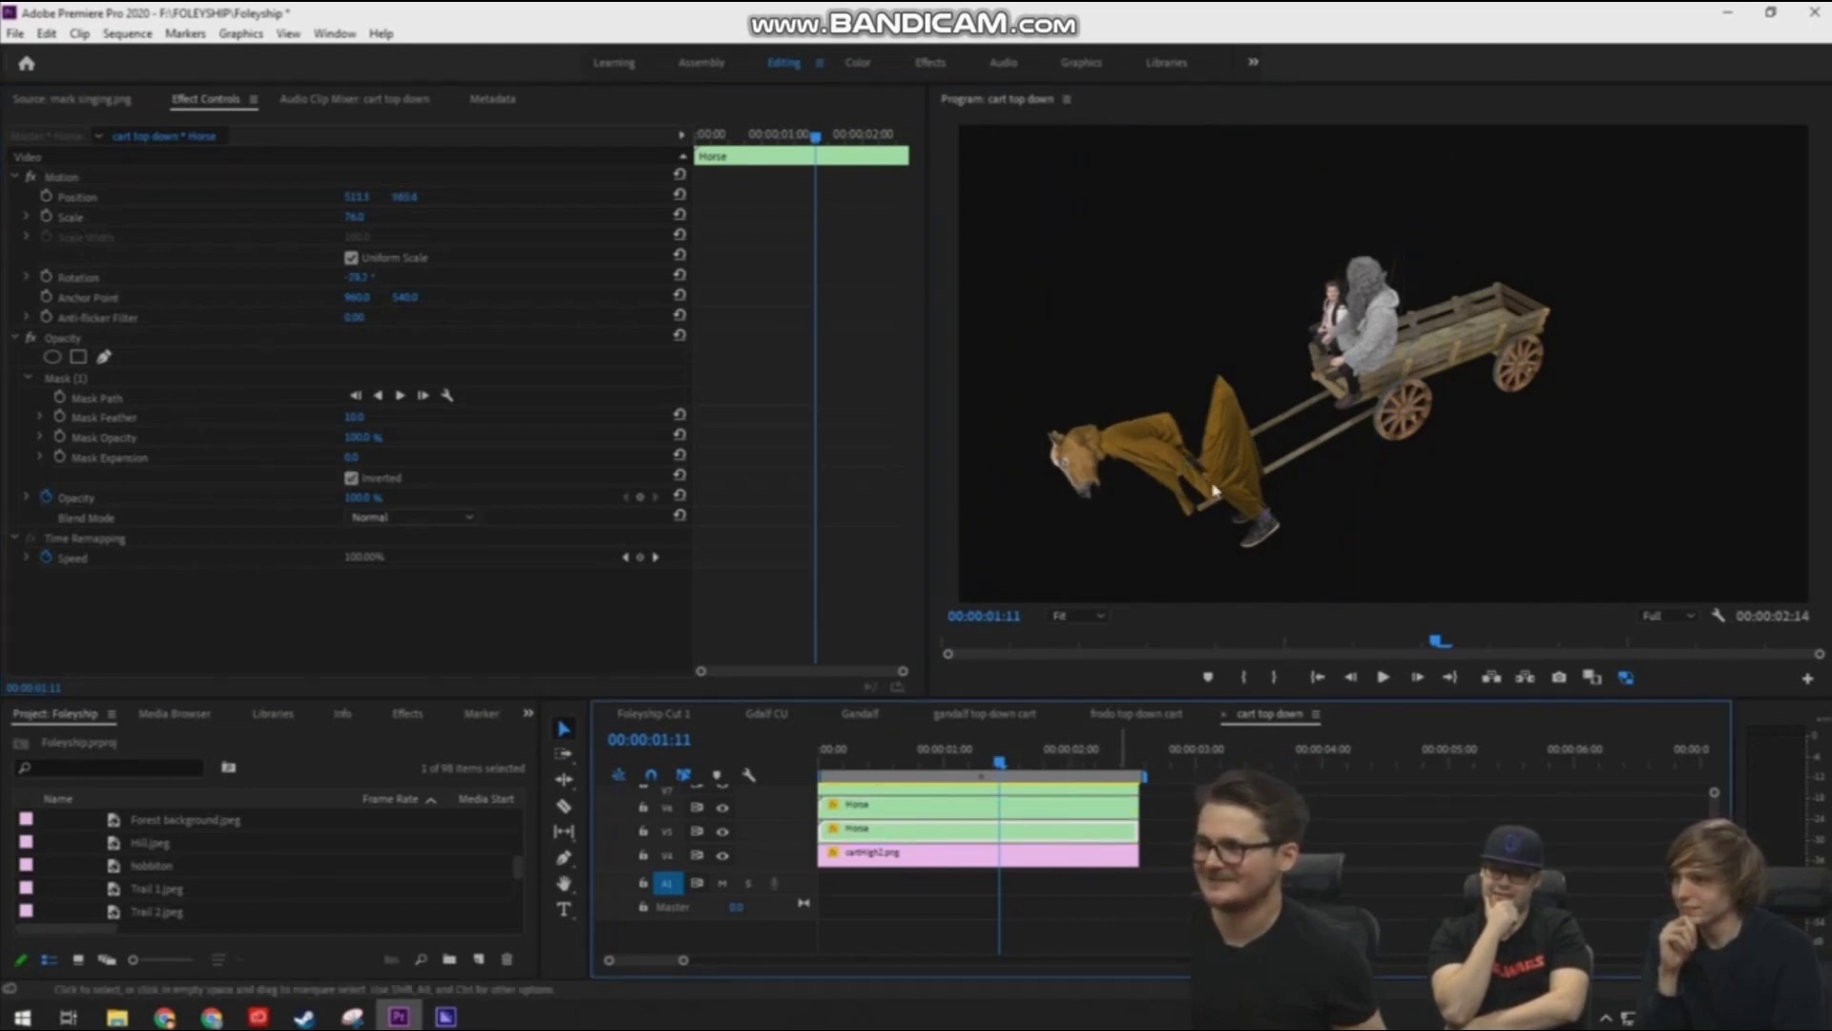
Move the rear horse piece up and right, tilting and nudging it to match the shafts
left_click(57, 179)
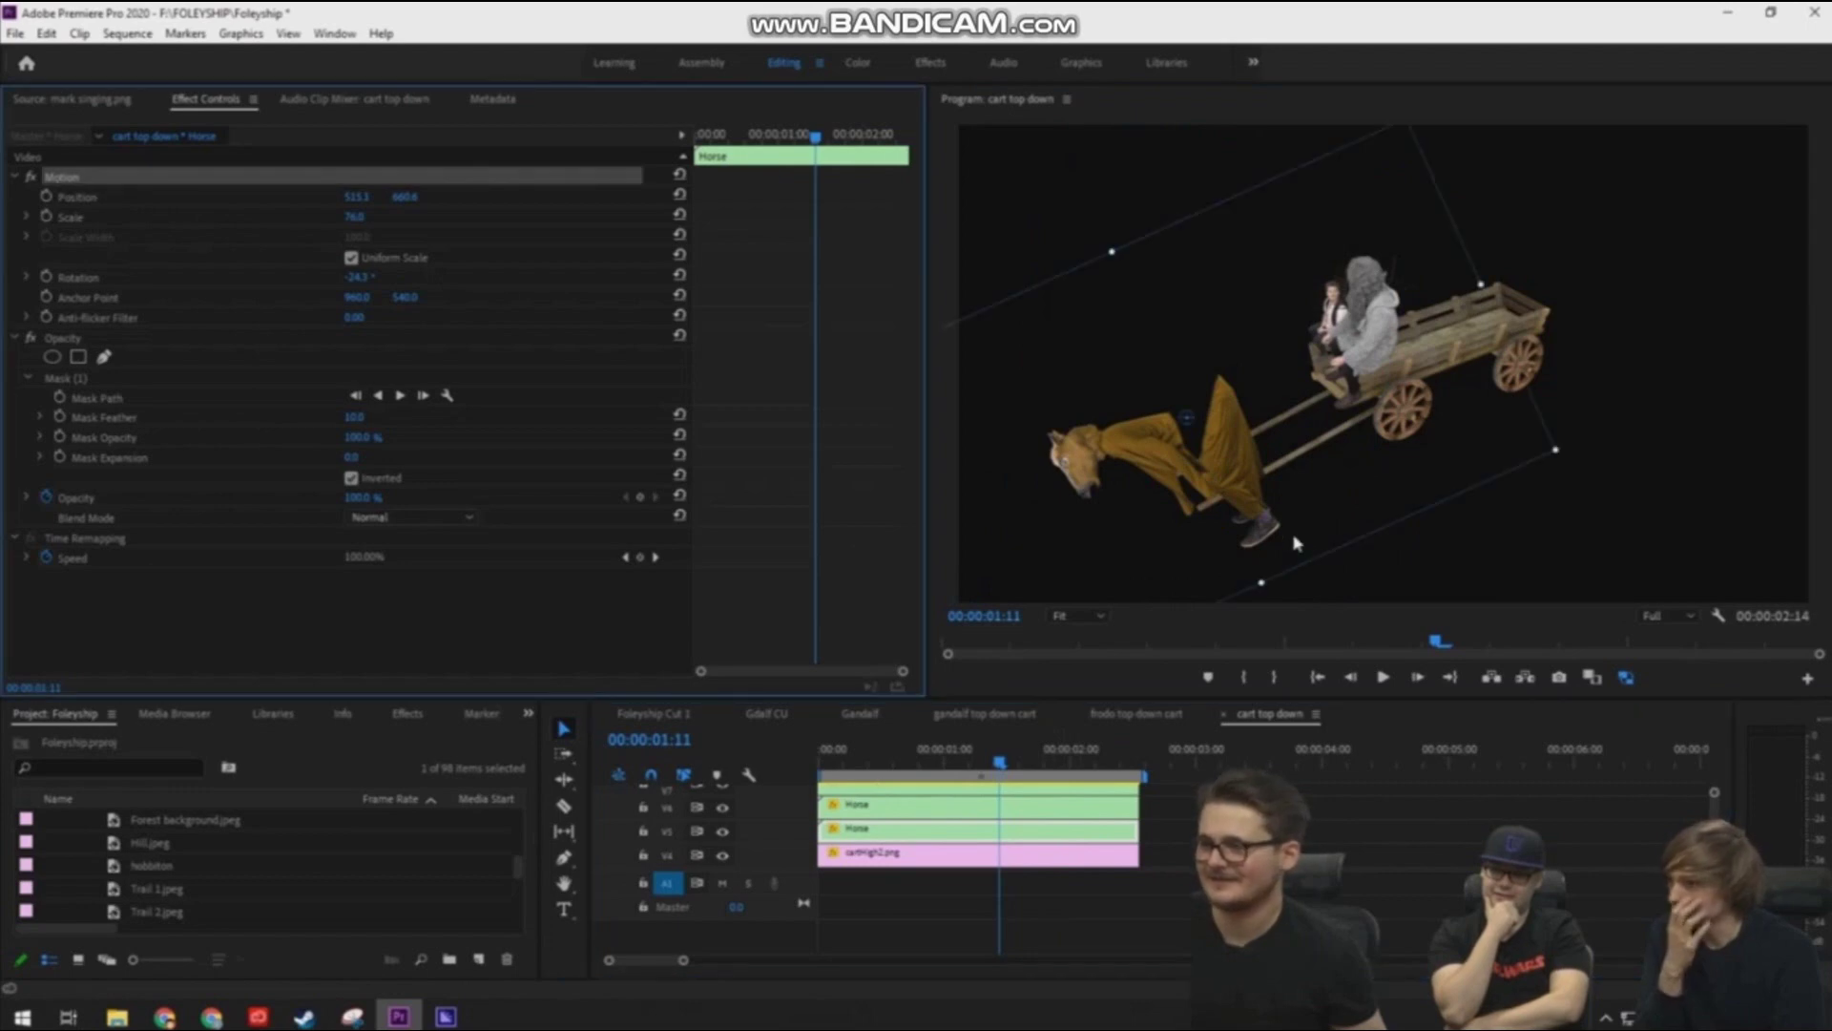
left_click_drag(1296, 541, 1348, 455)
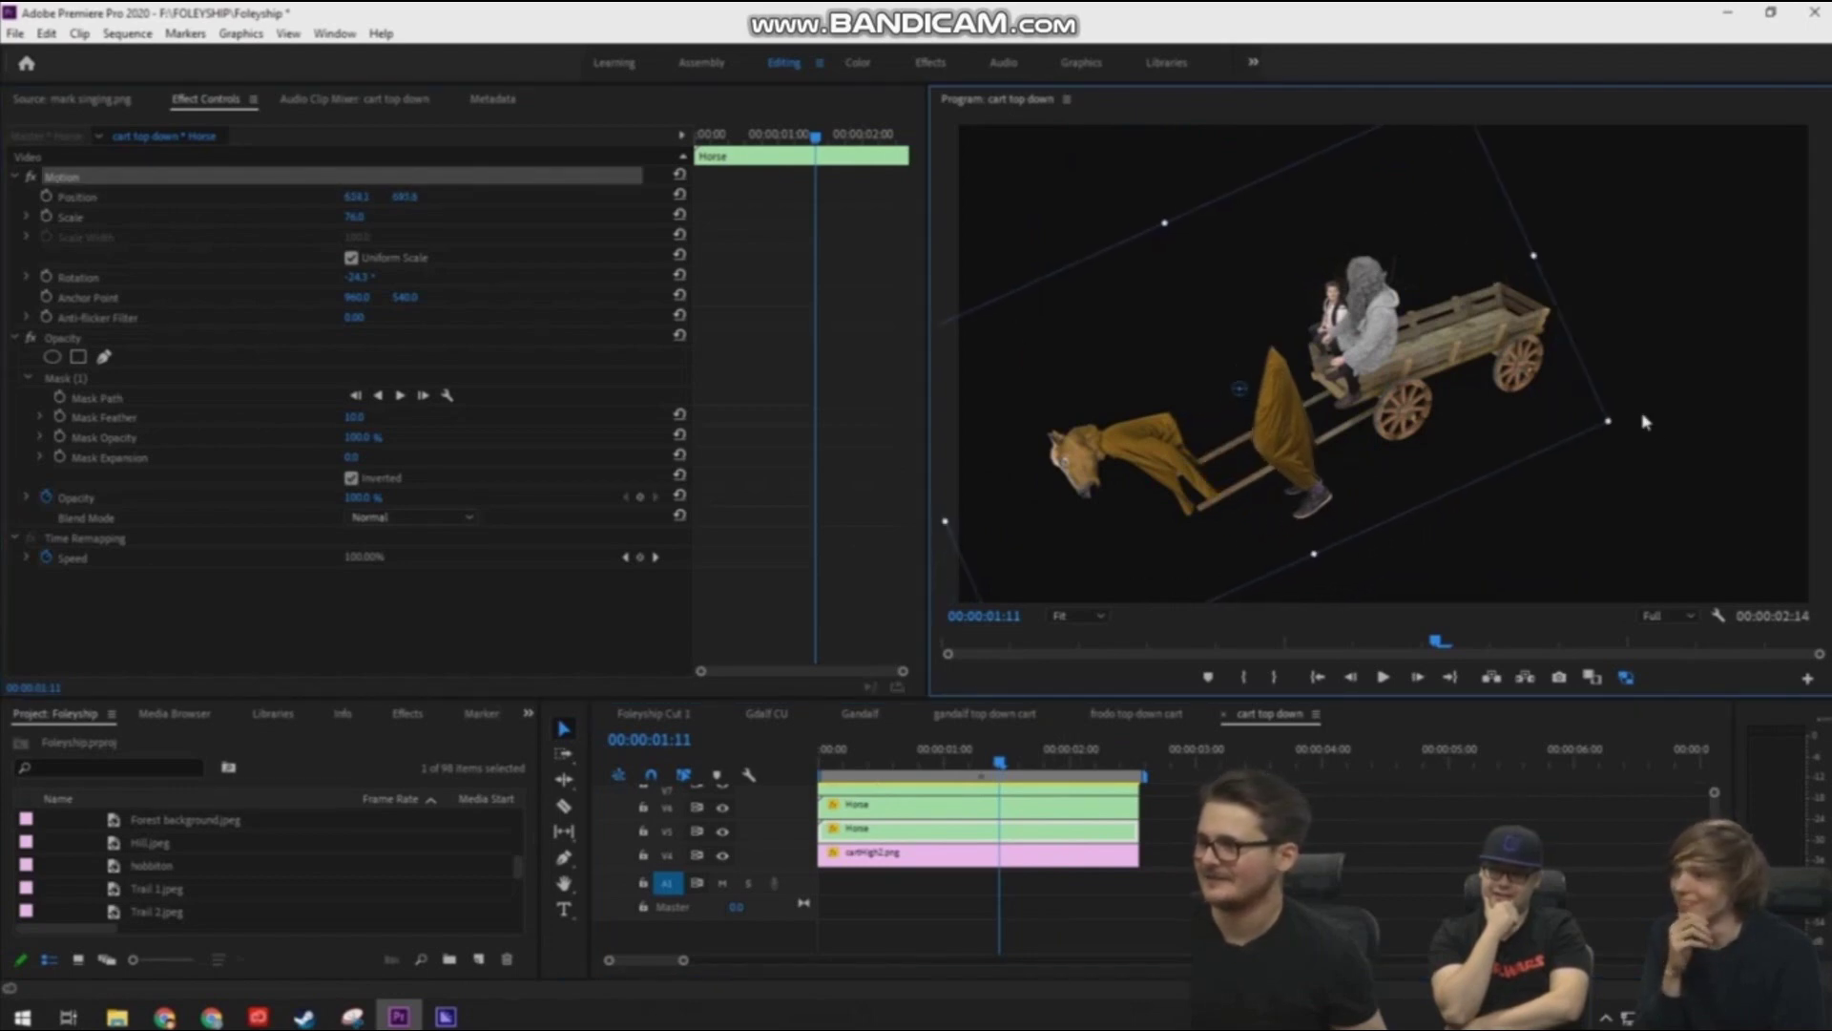
left_click_drag(1618, 423, 1618, 373)
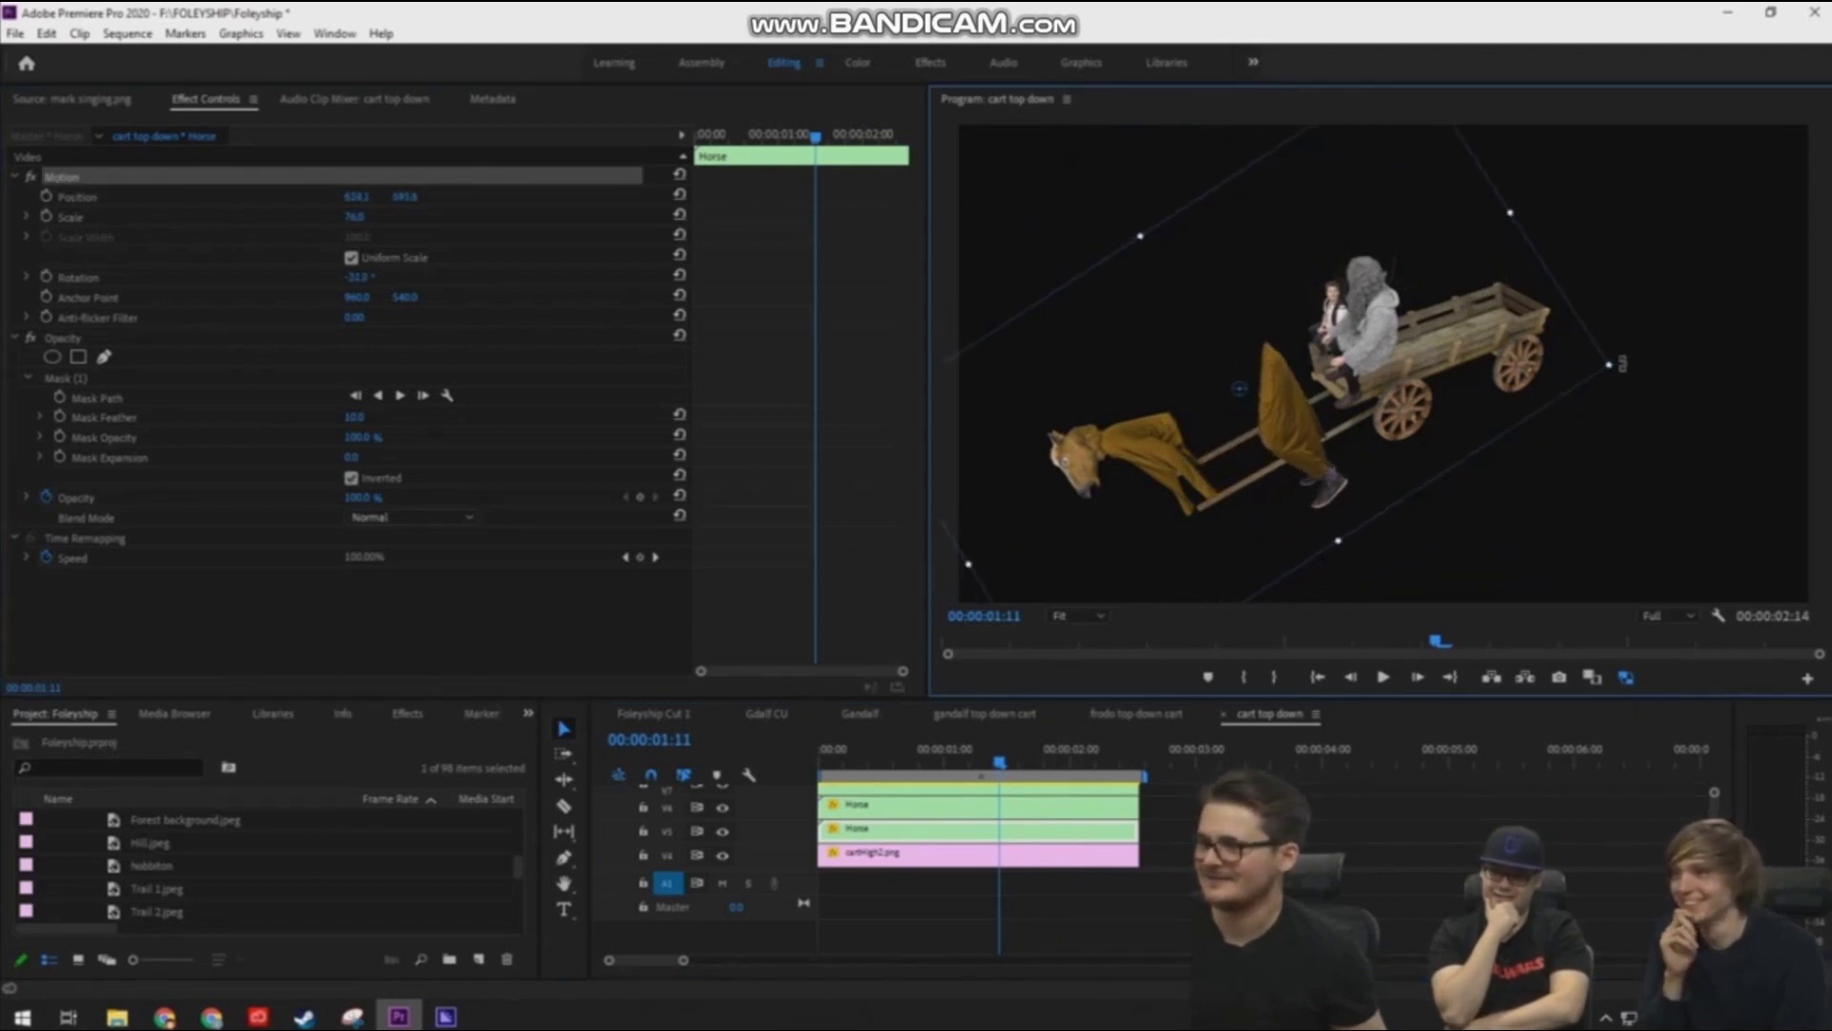
left_click_drag(1387, 381, 1378, 404)
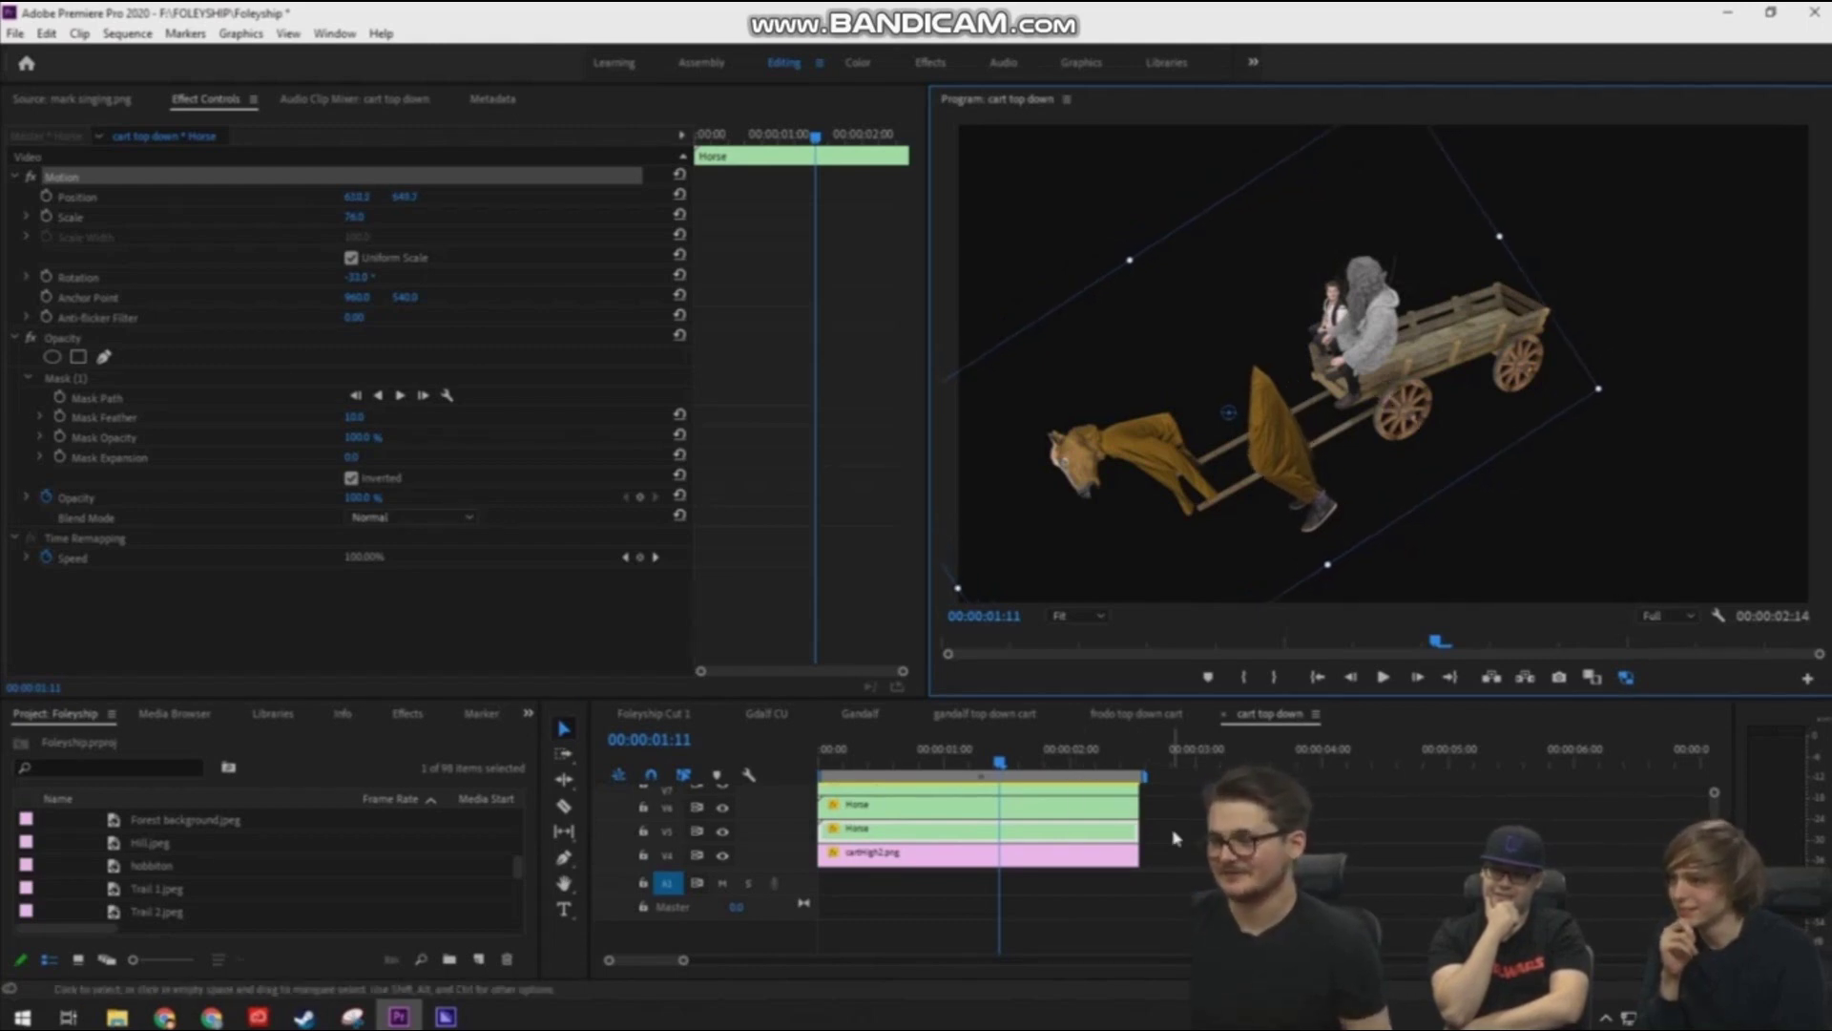
key("grave")
Move the top clips up a track and lift the lower Horse clip into the empty gap
mouse_move(577, 427)
left_mouse_down()
mouse_move(509, 340)
mouse_move(523, 421)
left_mouse_up()
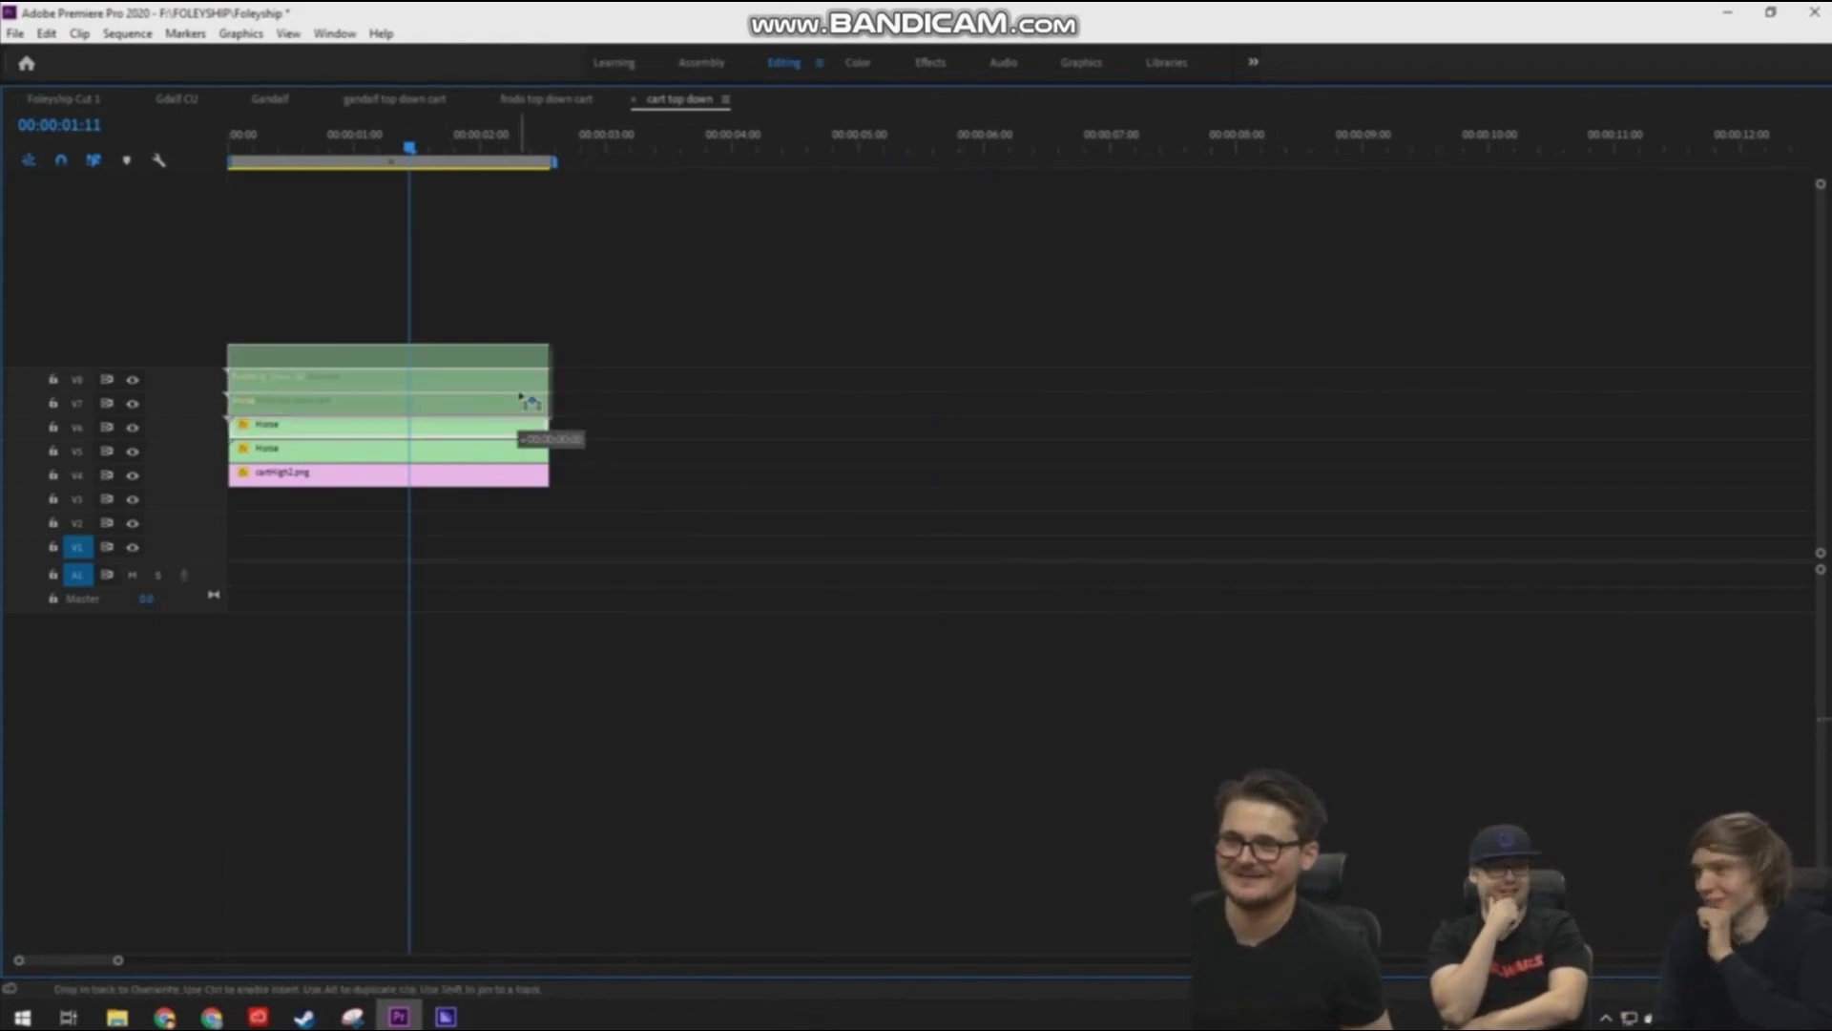
key("alt+Up")
left_click(500, 455)
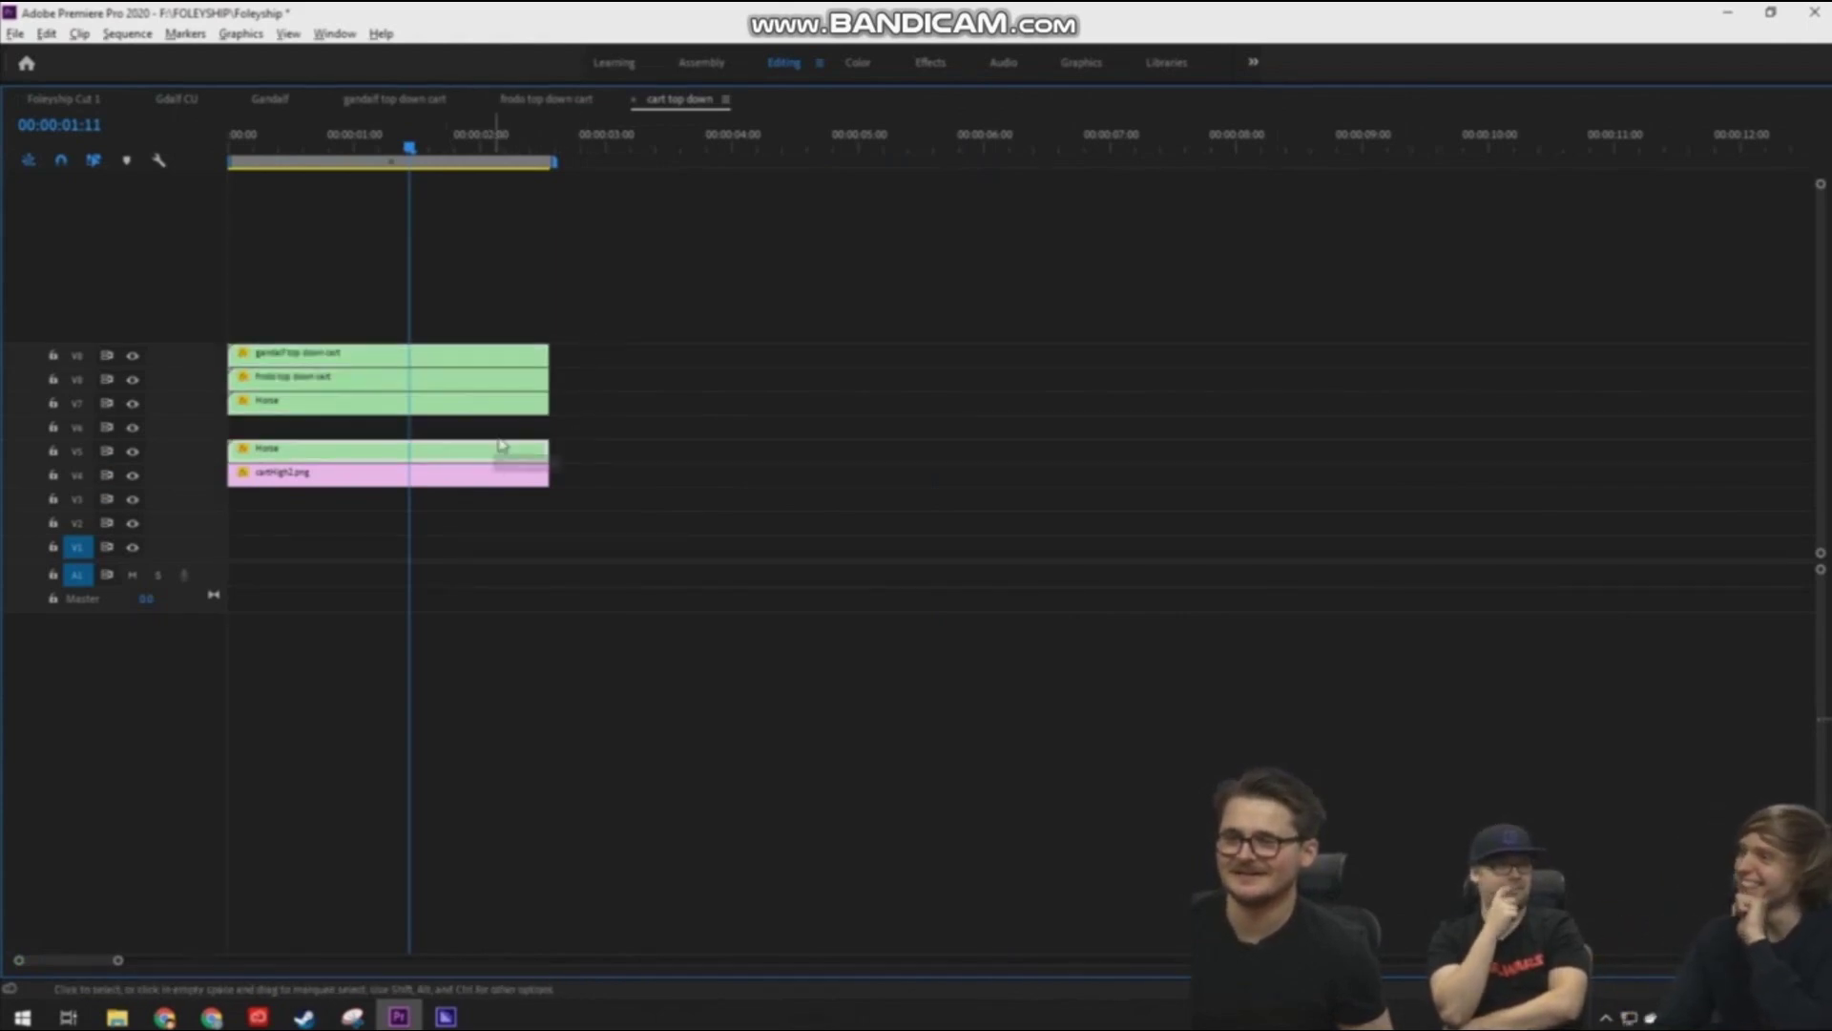
key("alt+Up")
key("grave")
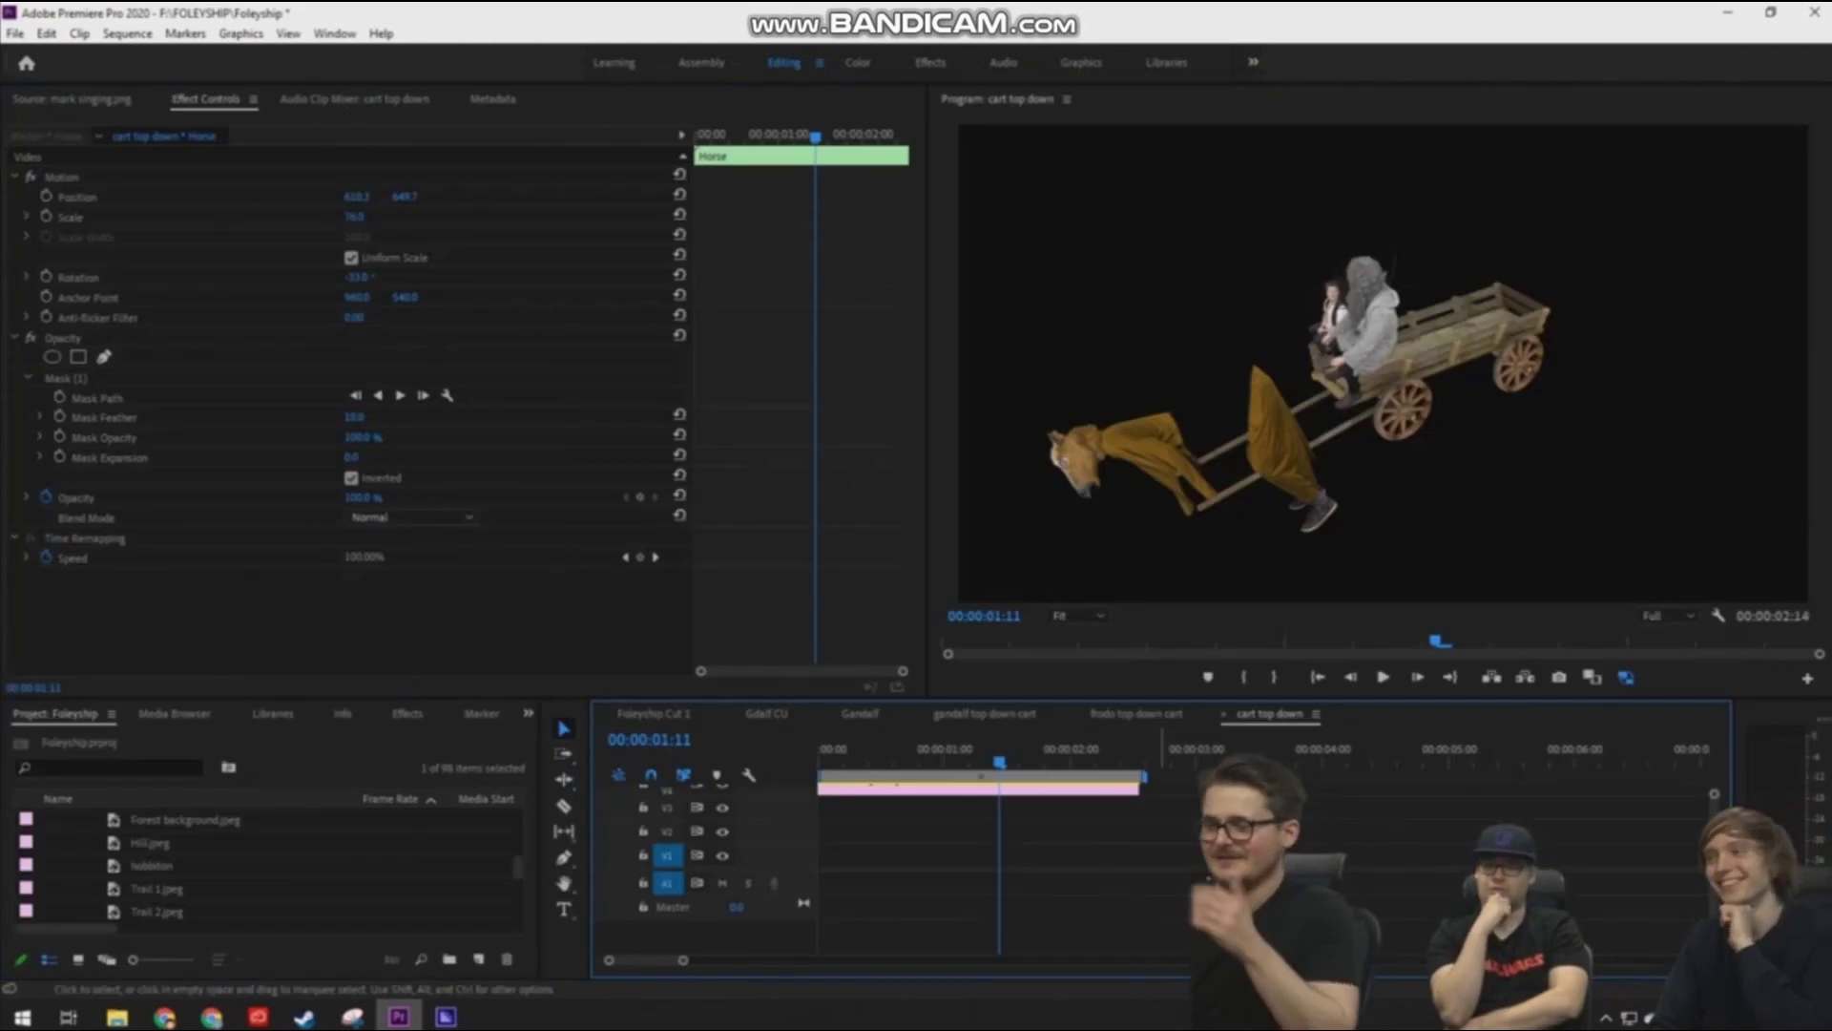
key("ctrl+equal")
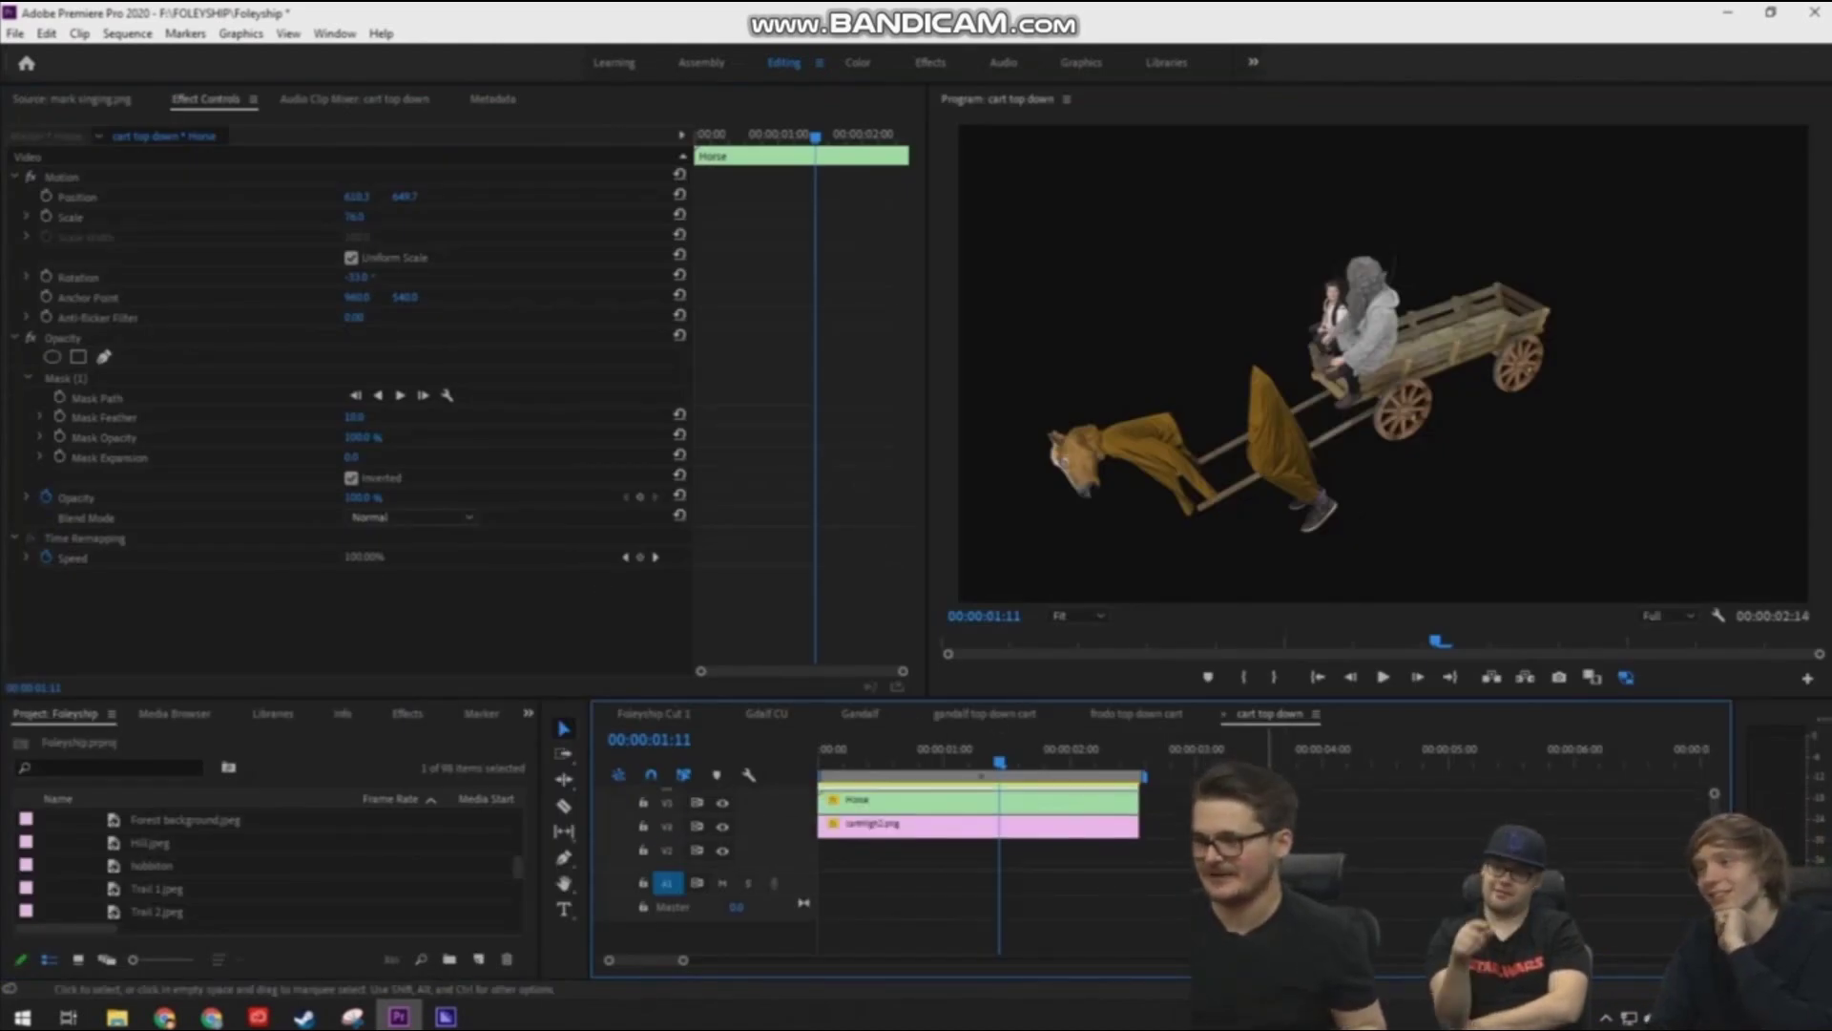
key("ctrl+equal")
Replace the Horse copy's old mask with a new pen mask around the standing horse
left_click(74, 378)
key("Delete")
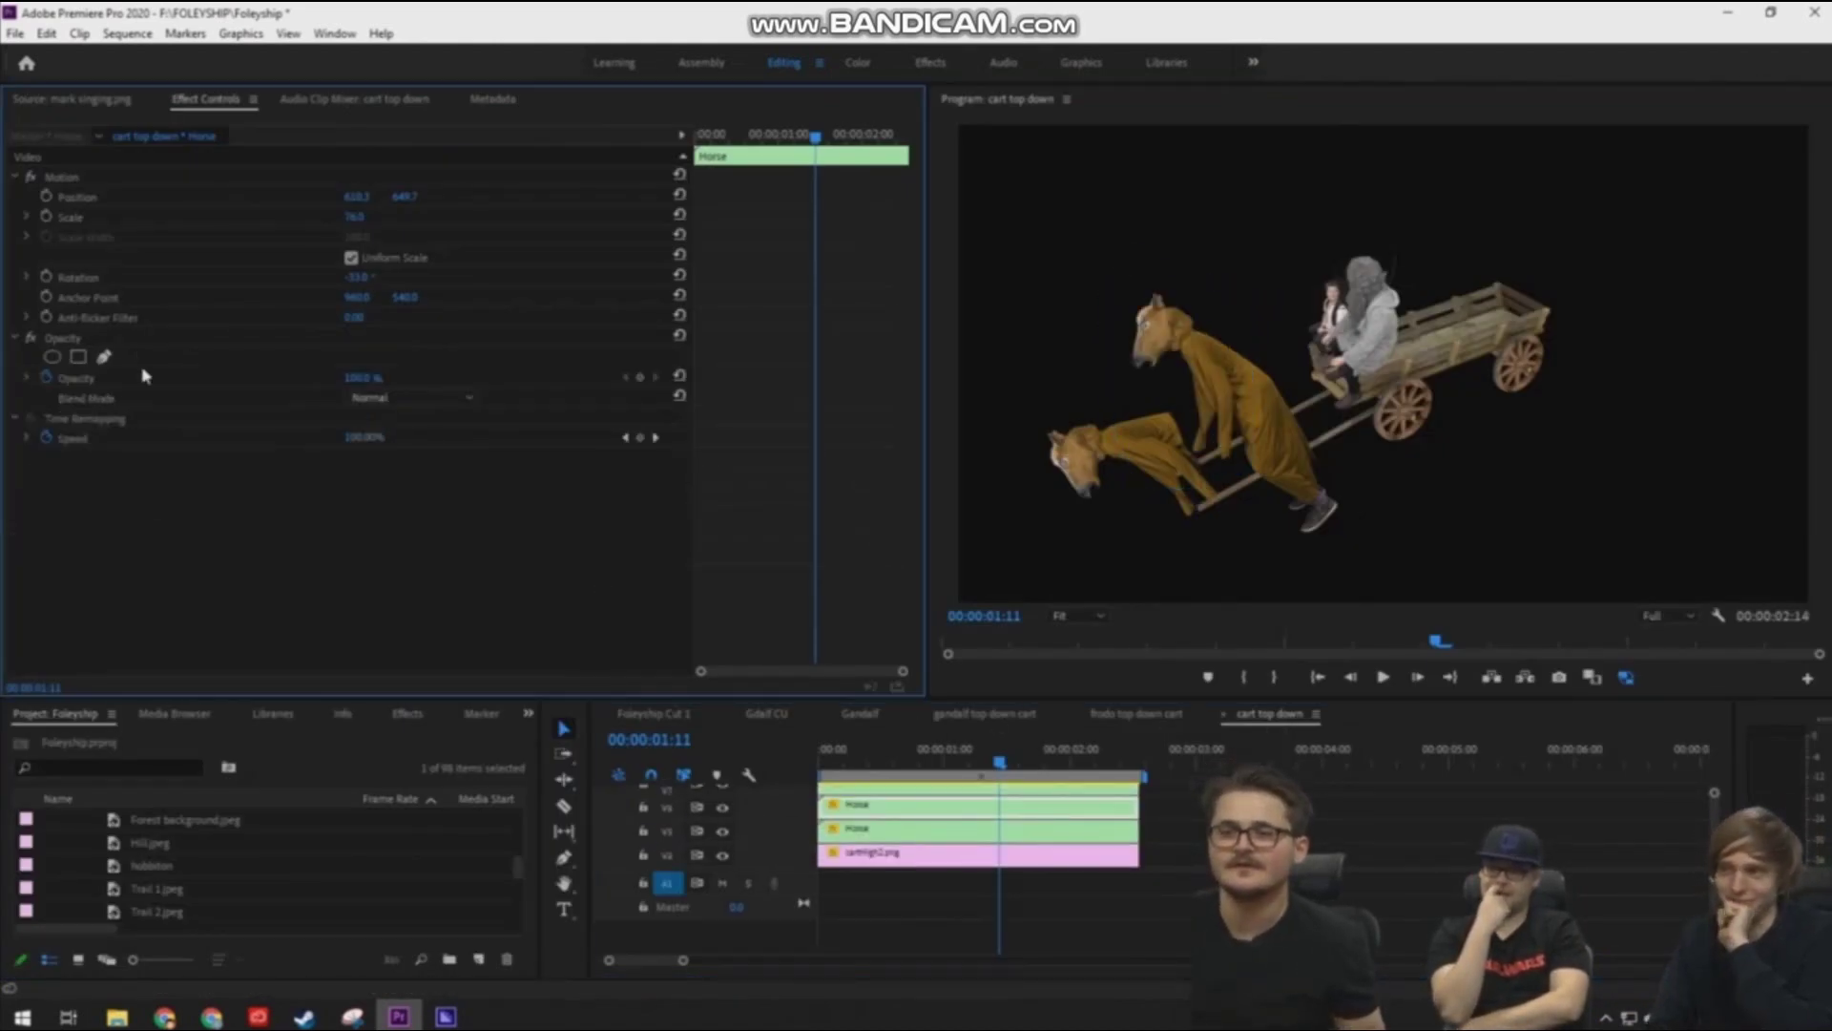
left_click(104, 357)
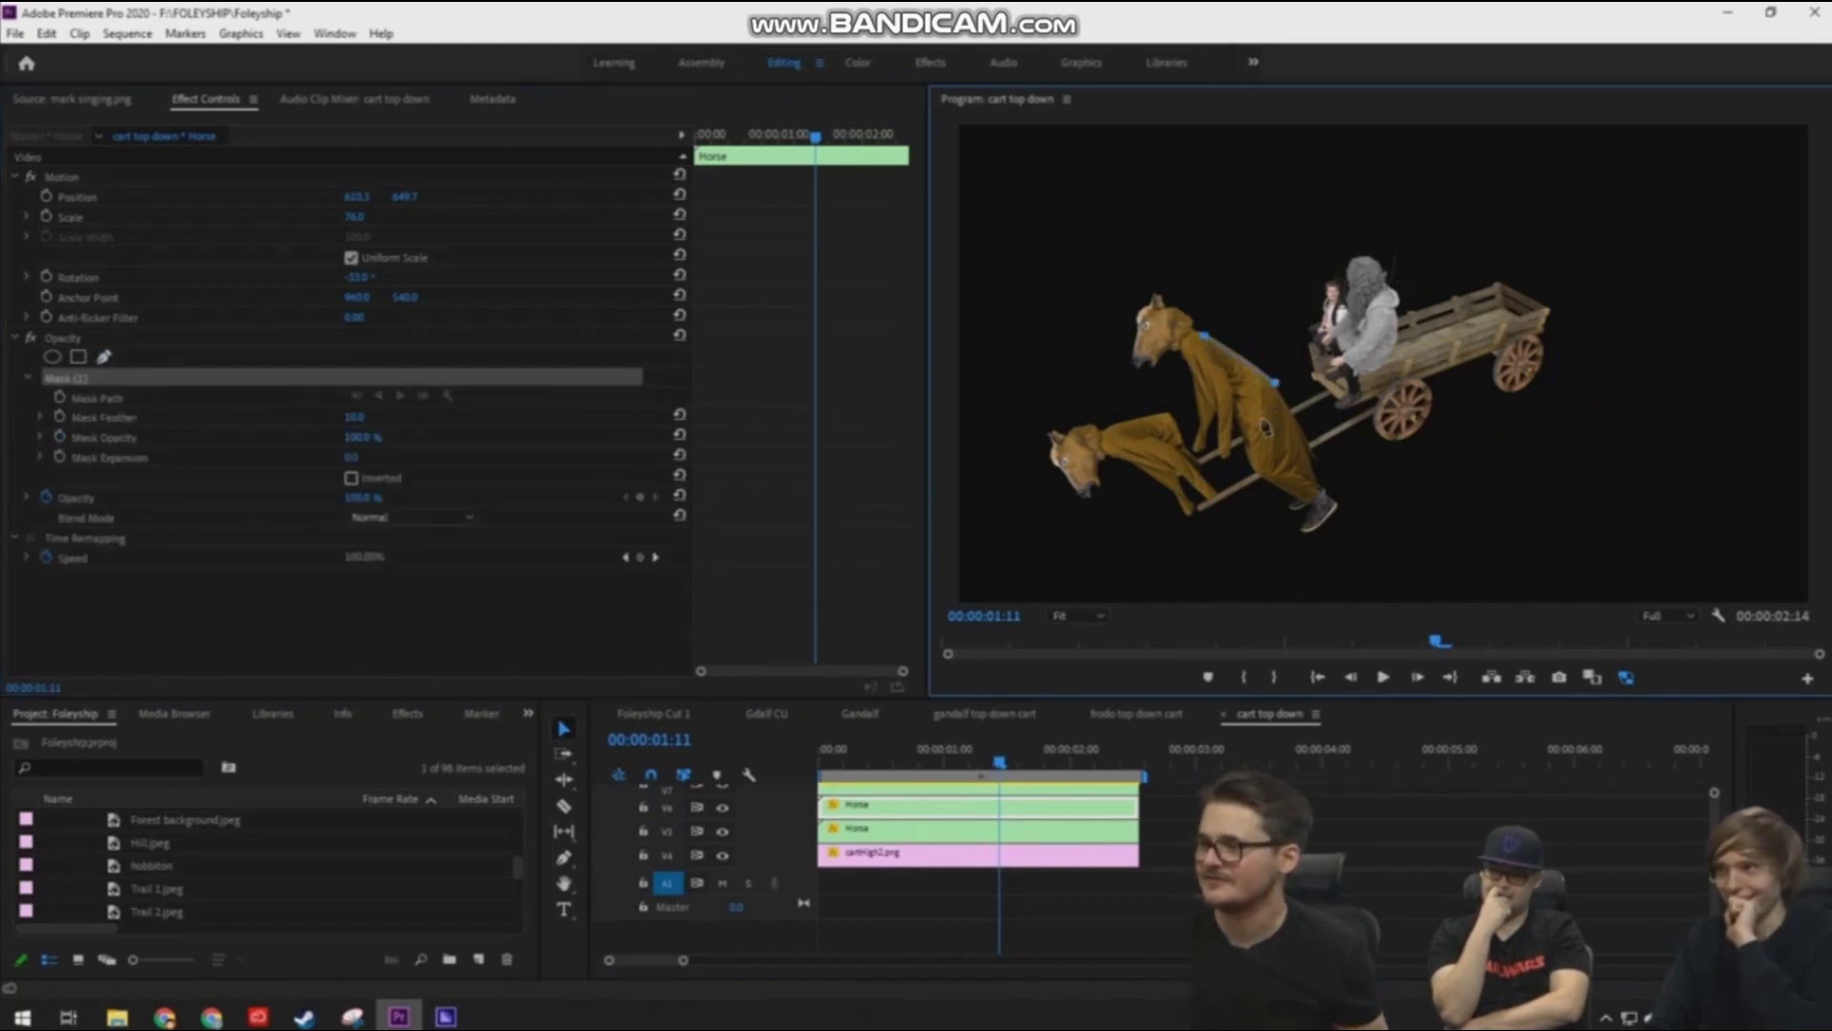
left_click(1209, 341)
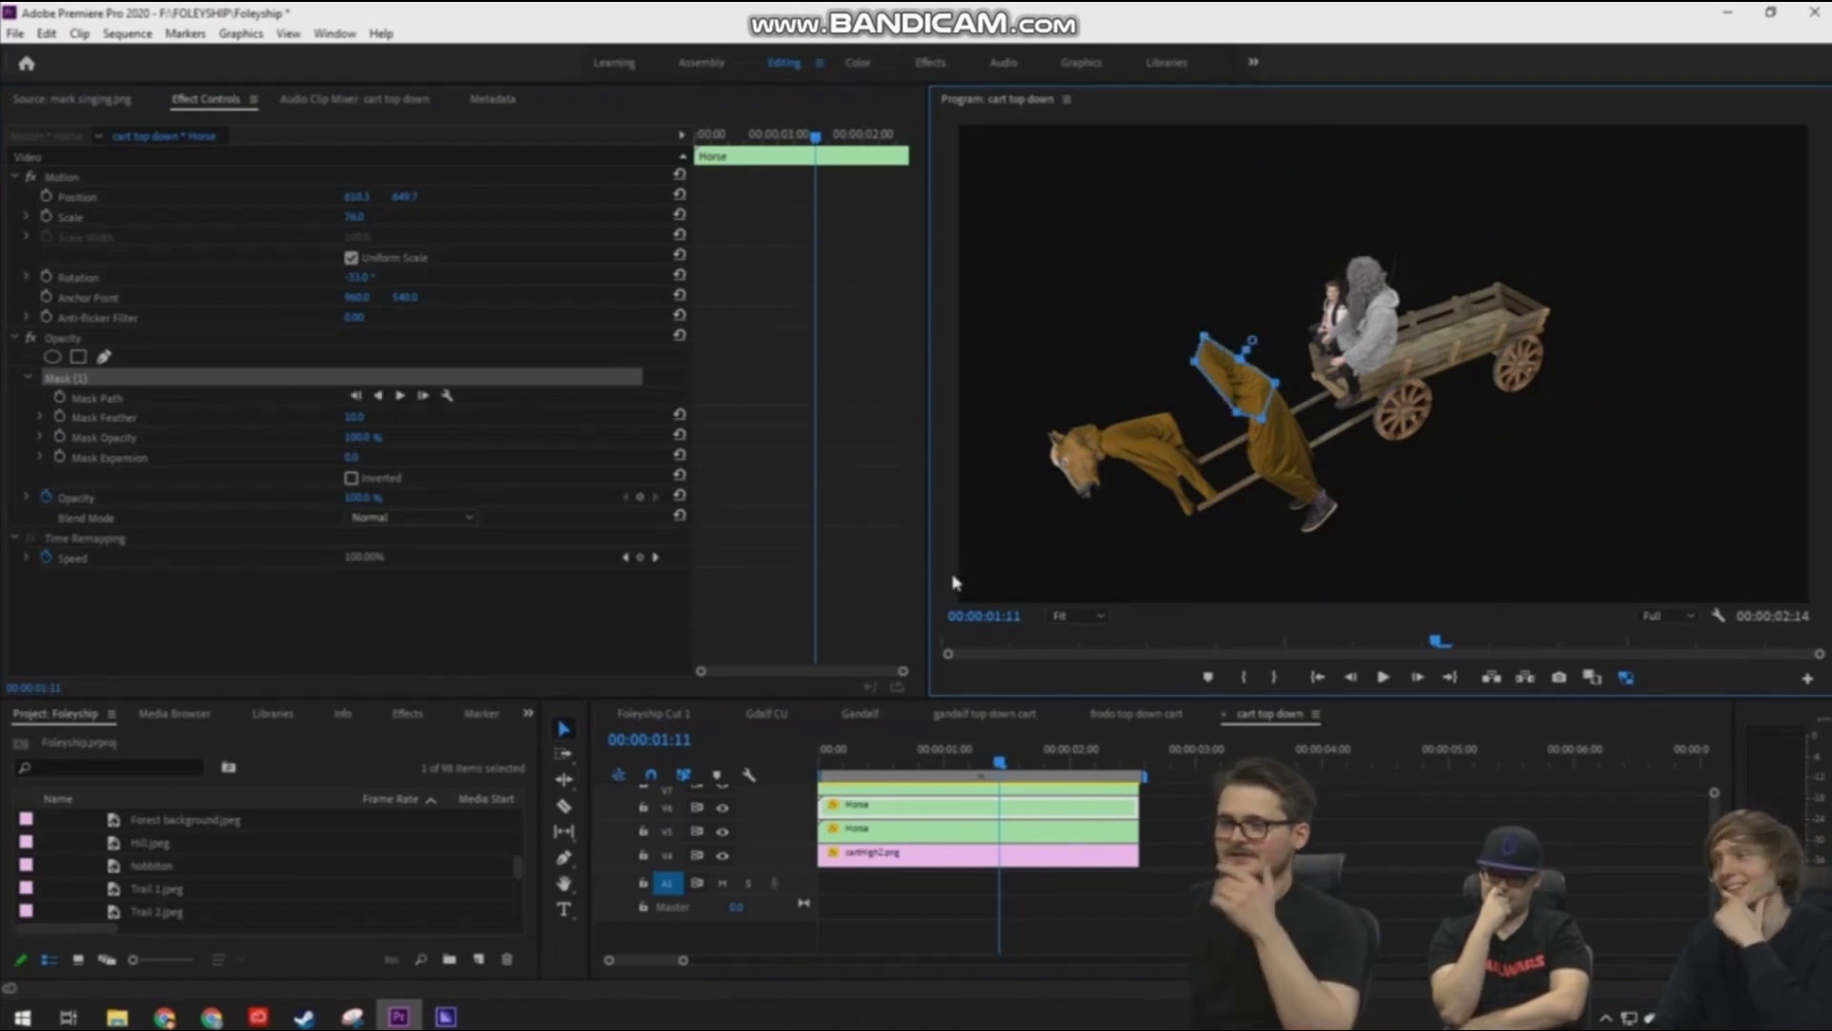
Move and enlarge the masked horse layer so it joins the front half
left_click(58, 180)
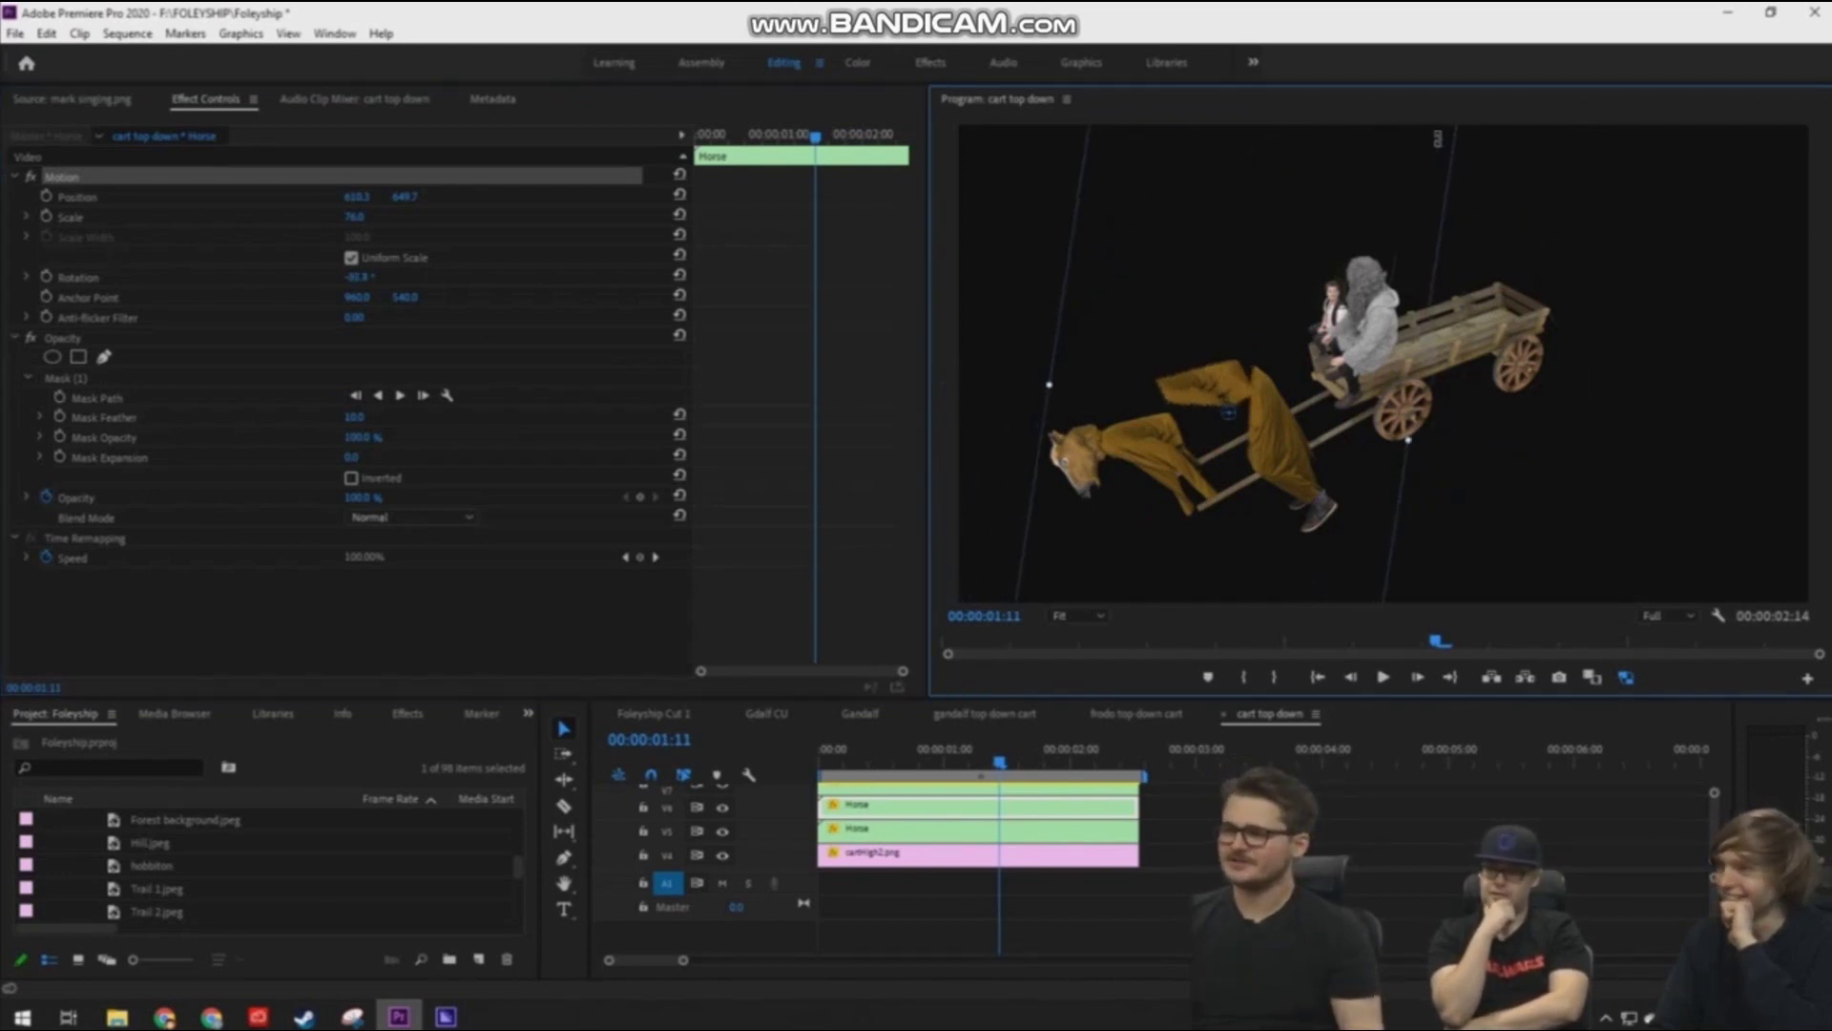
left_click_drag(1229, 414, 1266, 446)
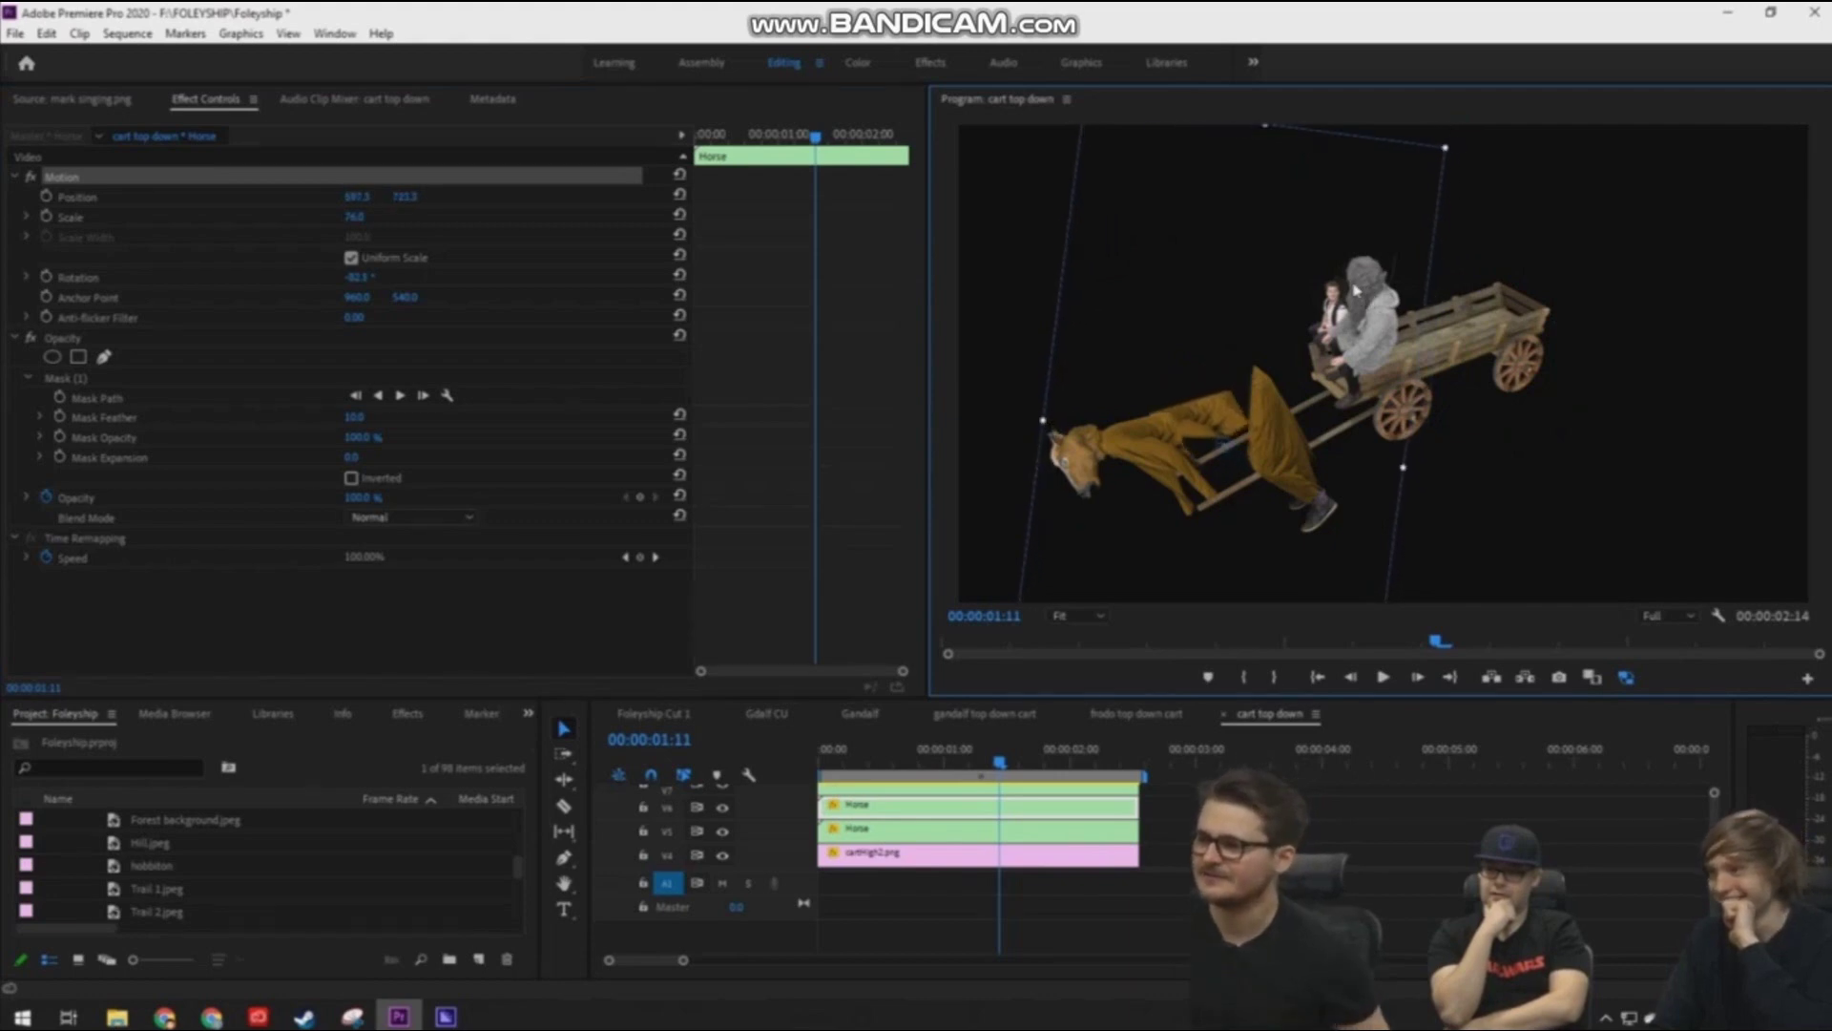
left_click_drag(1356, 289, 1447, 407)
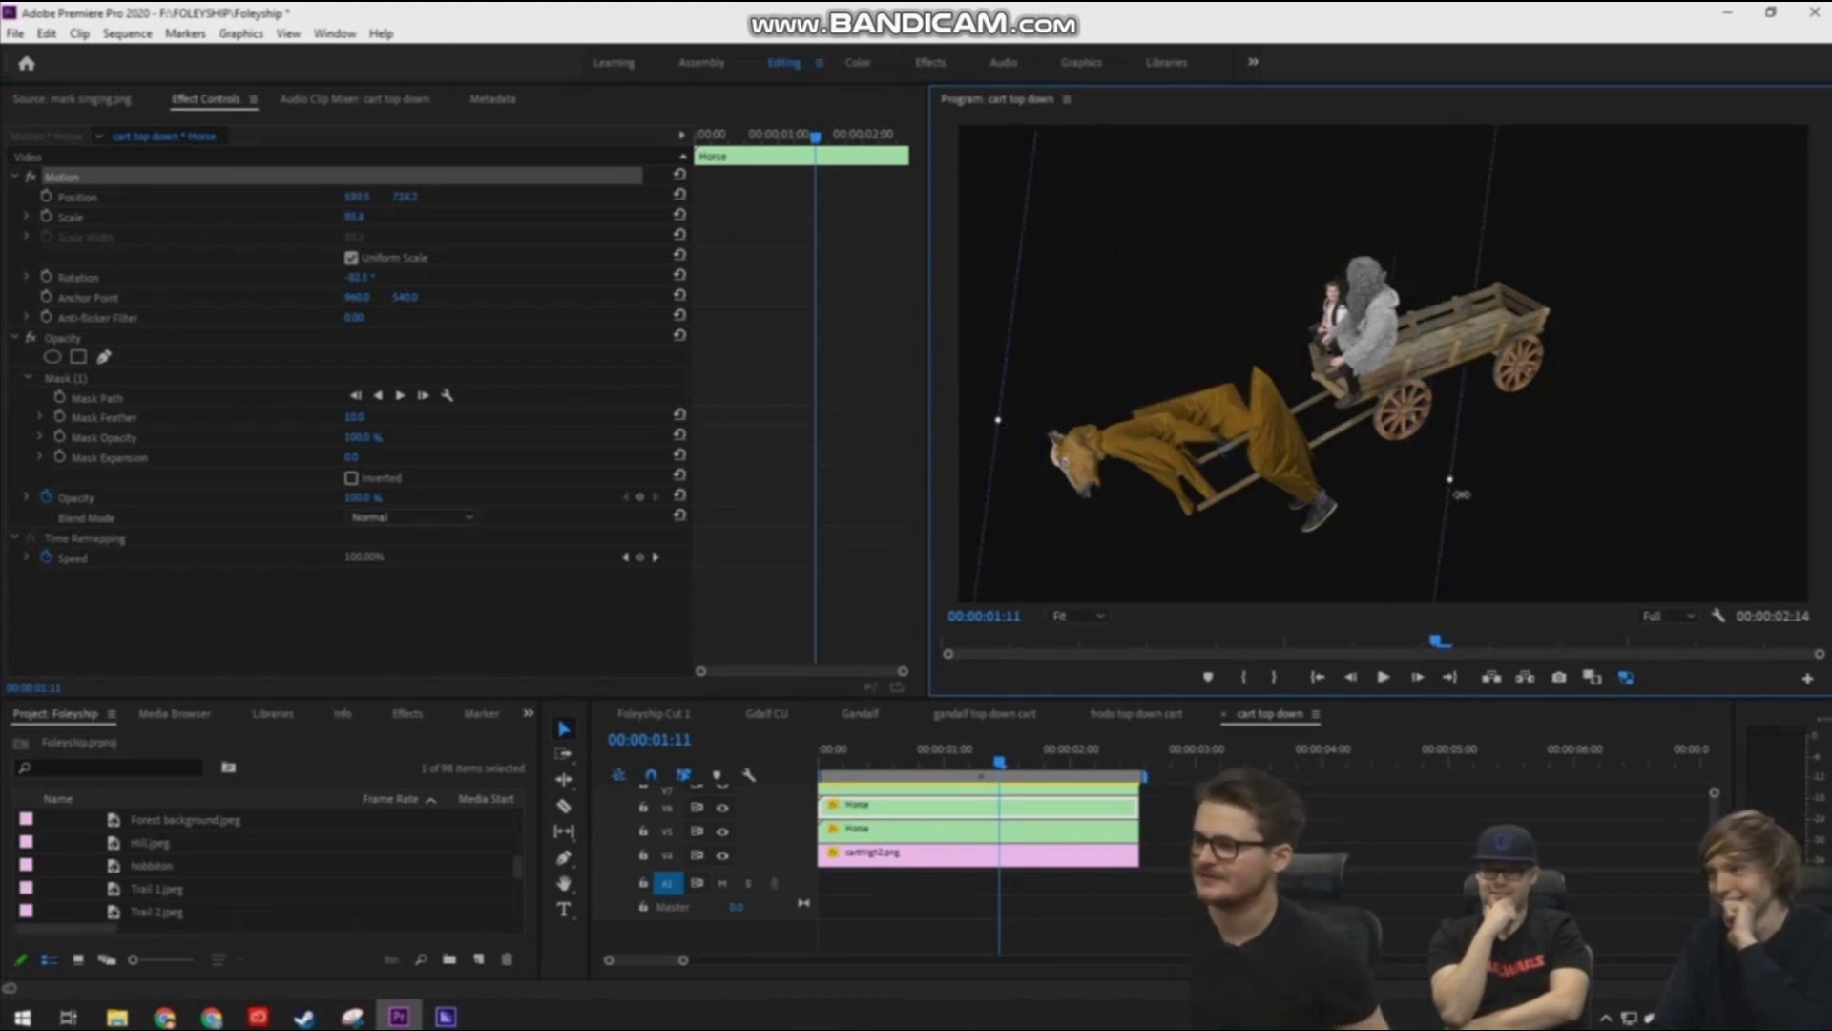
left_click_drag(1406, 472, 1402, 426)
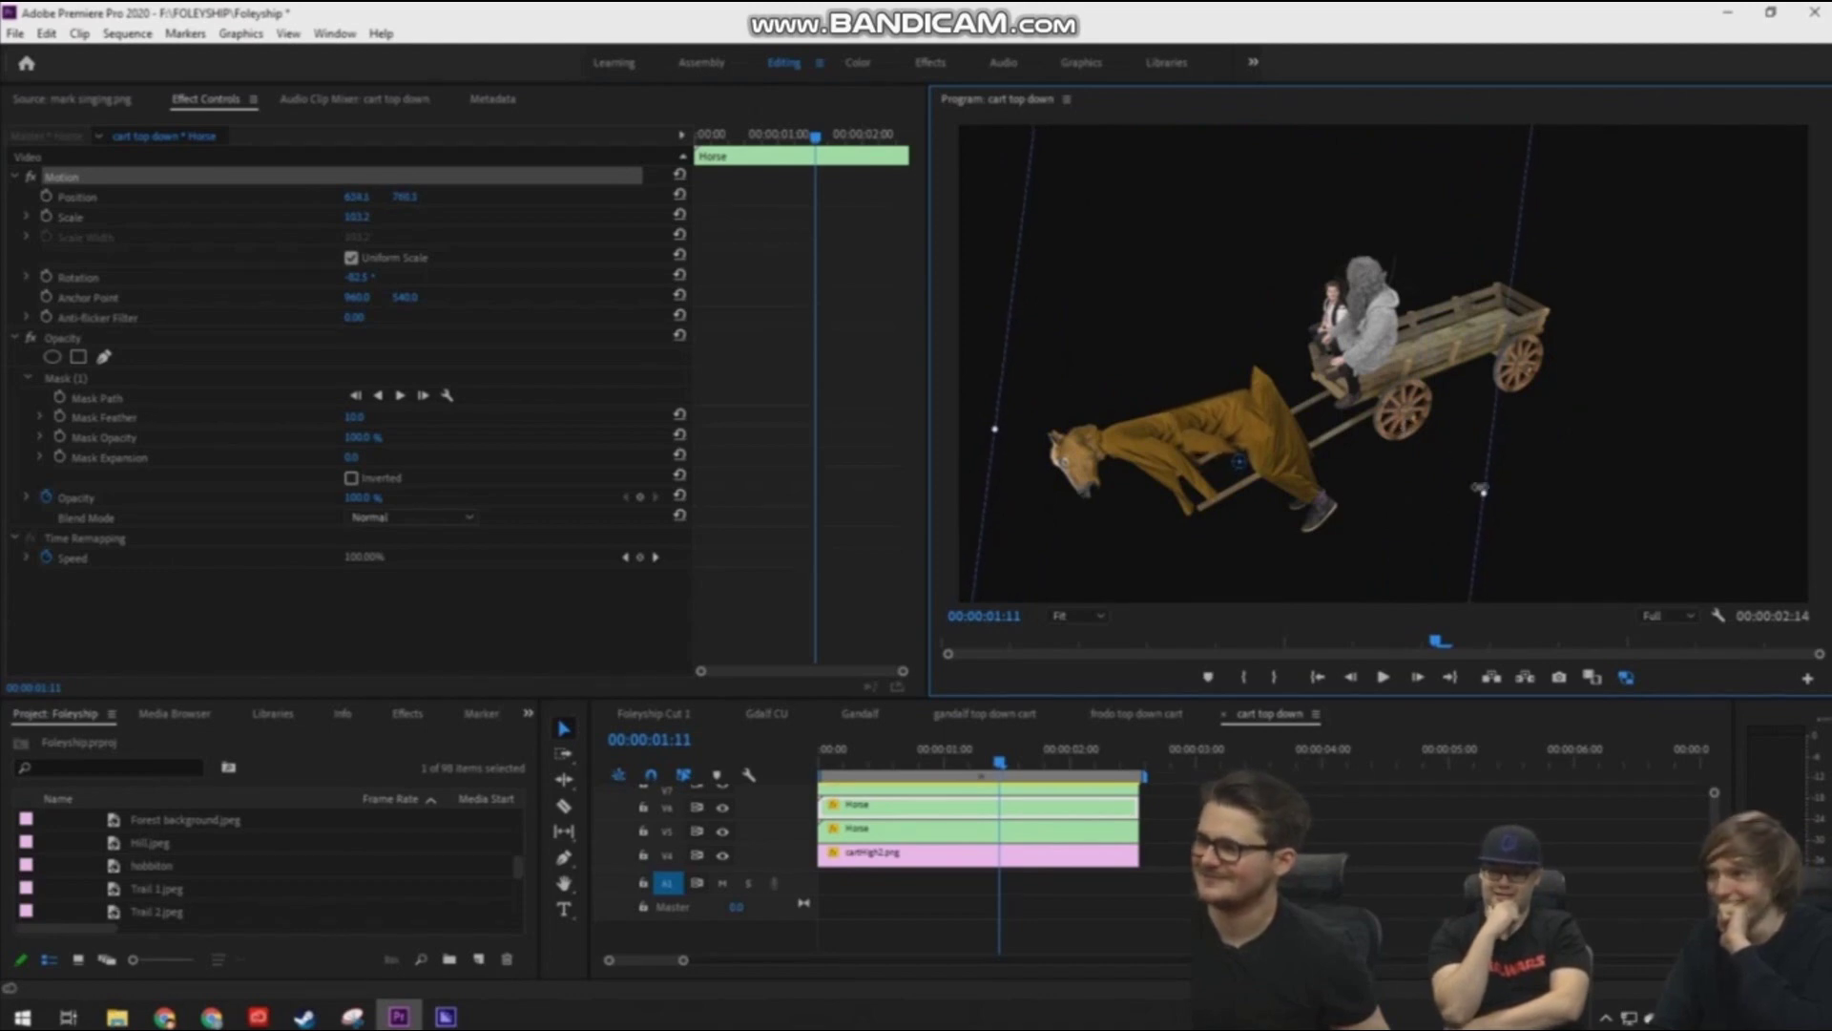
left_click_drag(1490, 490, 1492, 491)
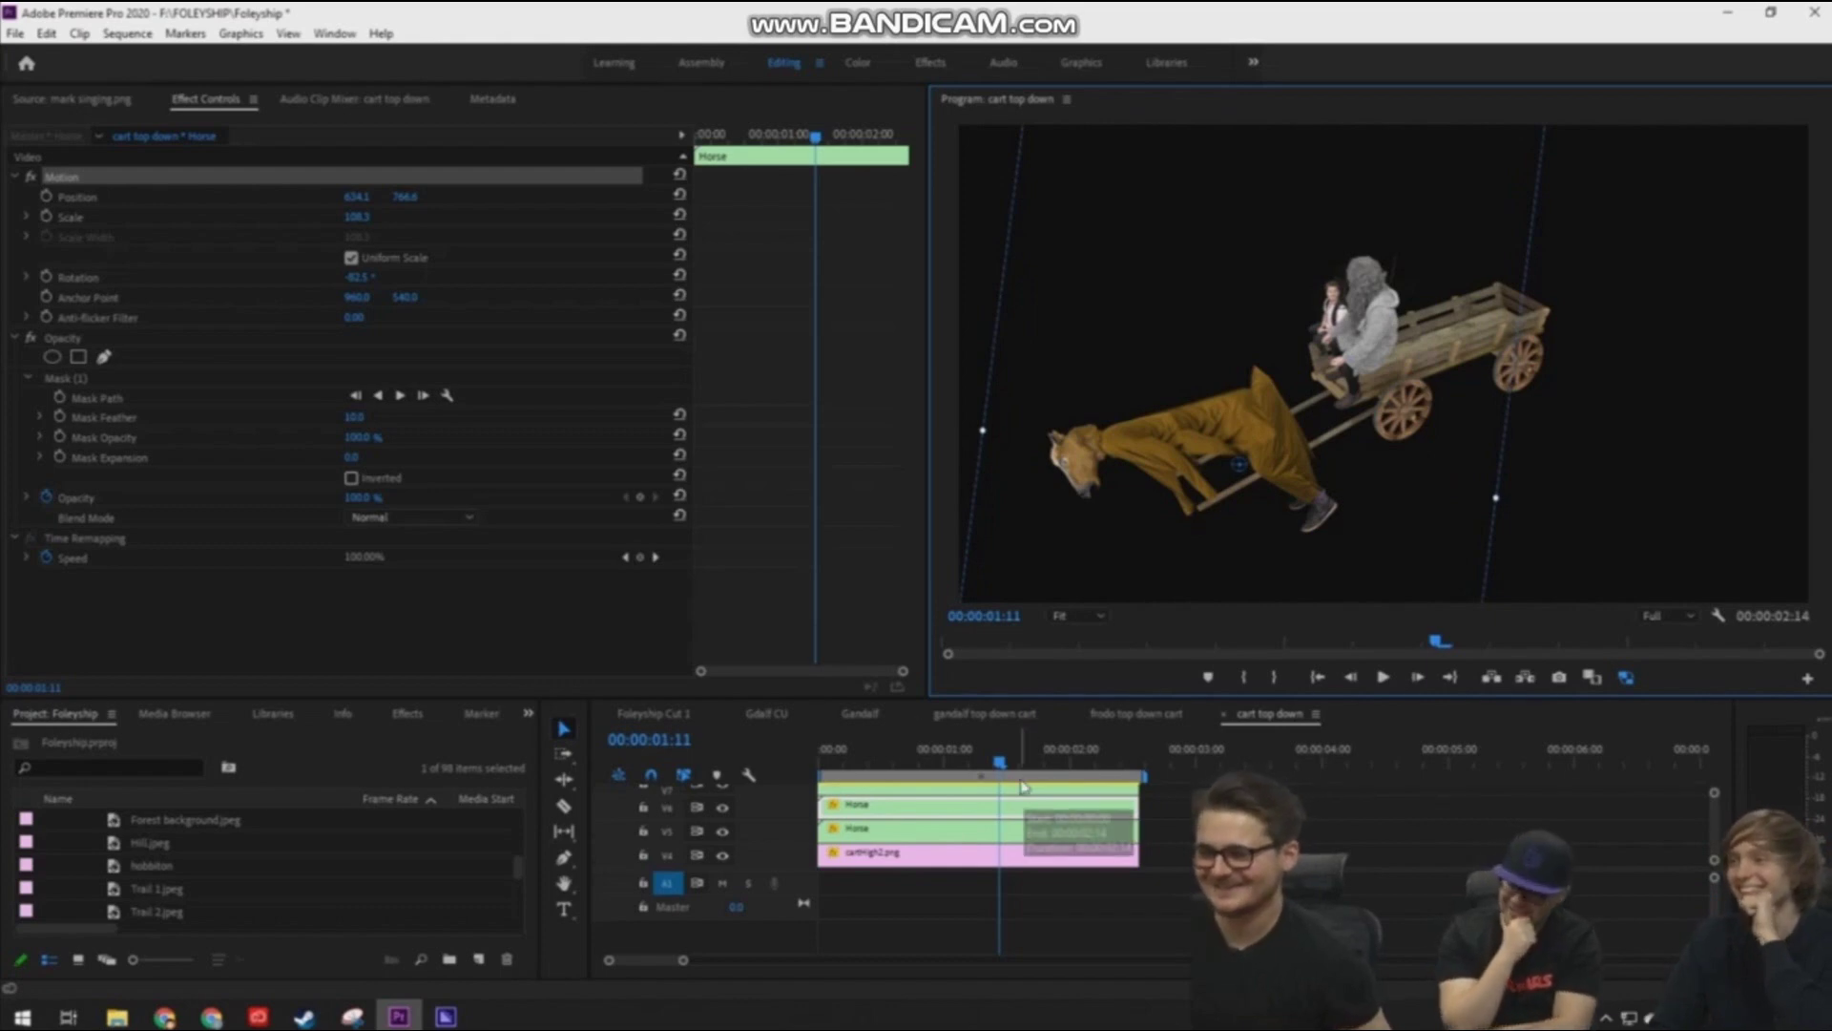
left_click(1036, 823)
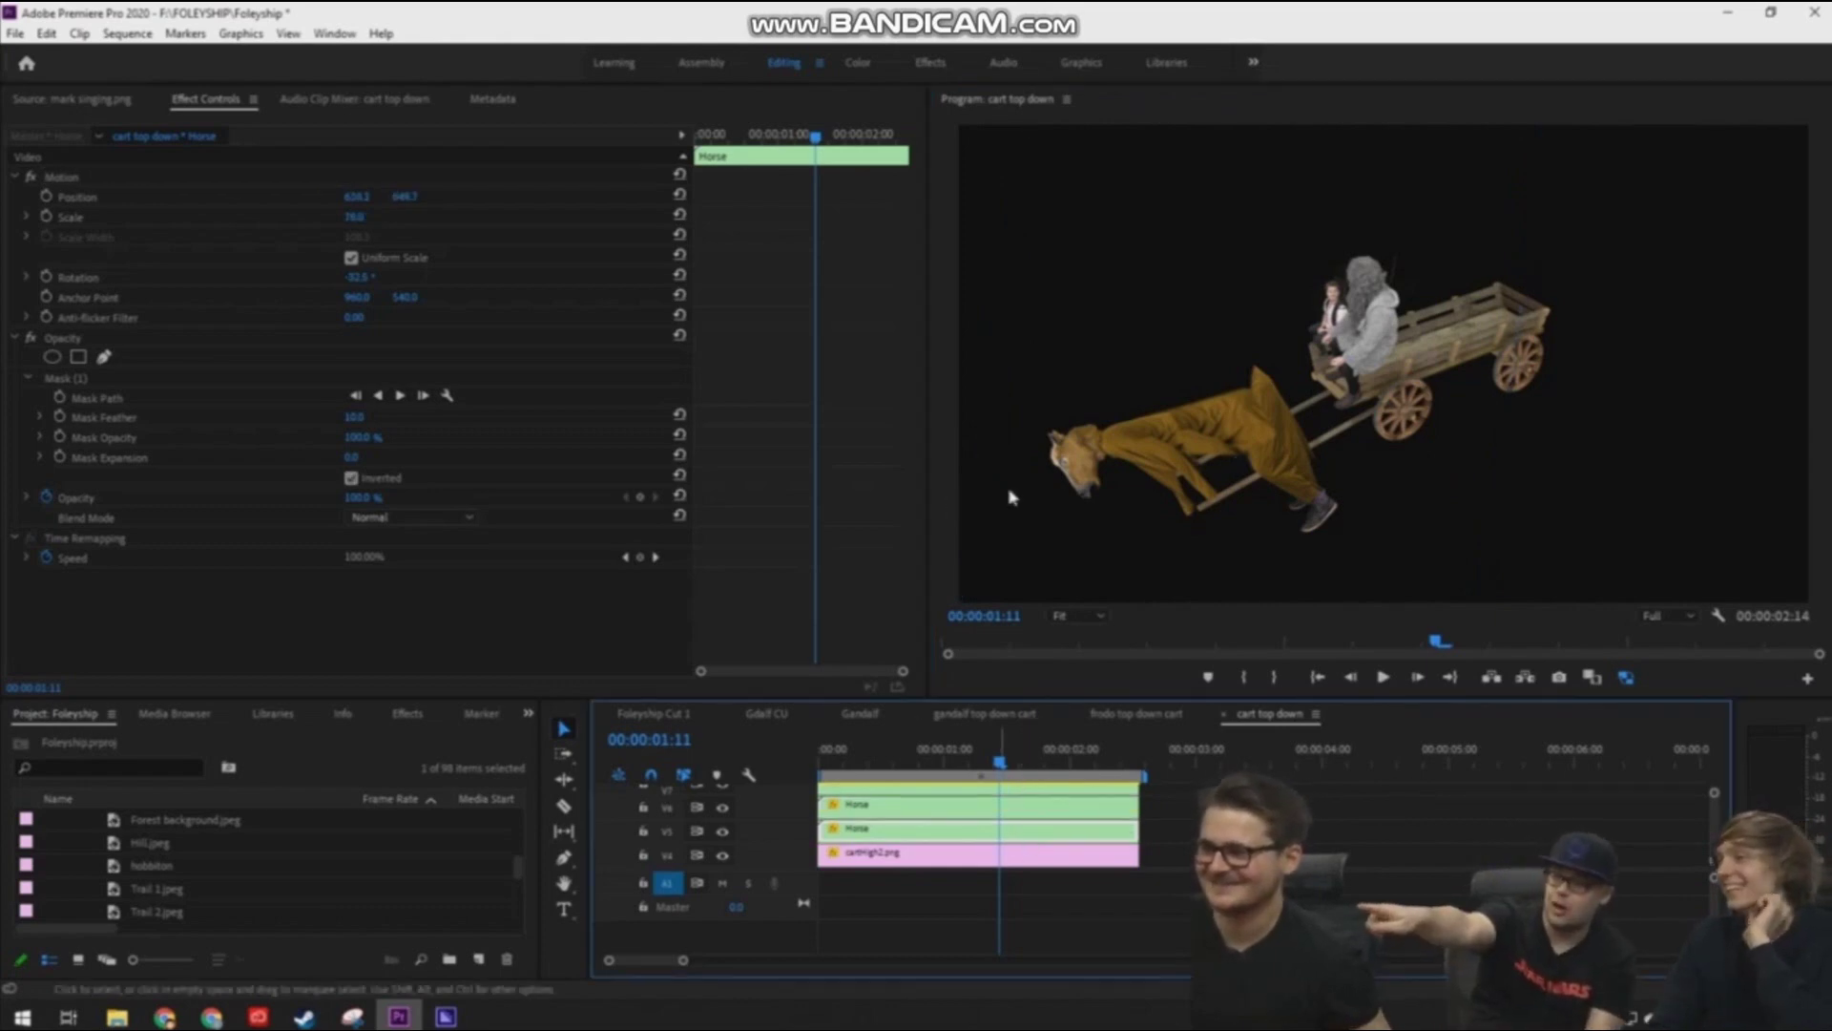
left_click(89, 379)
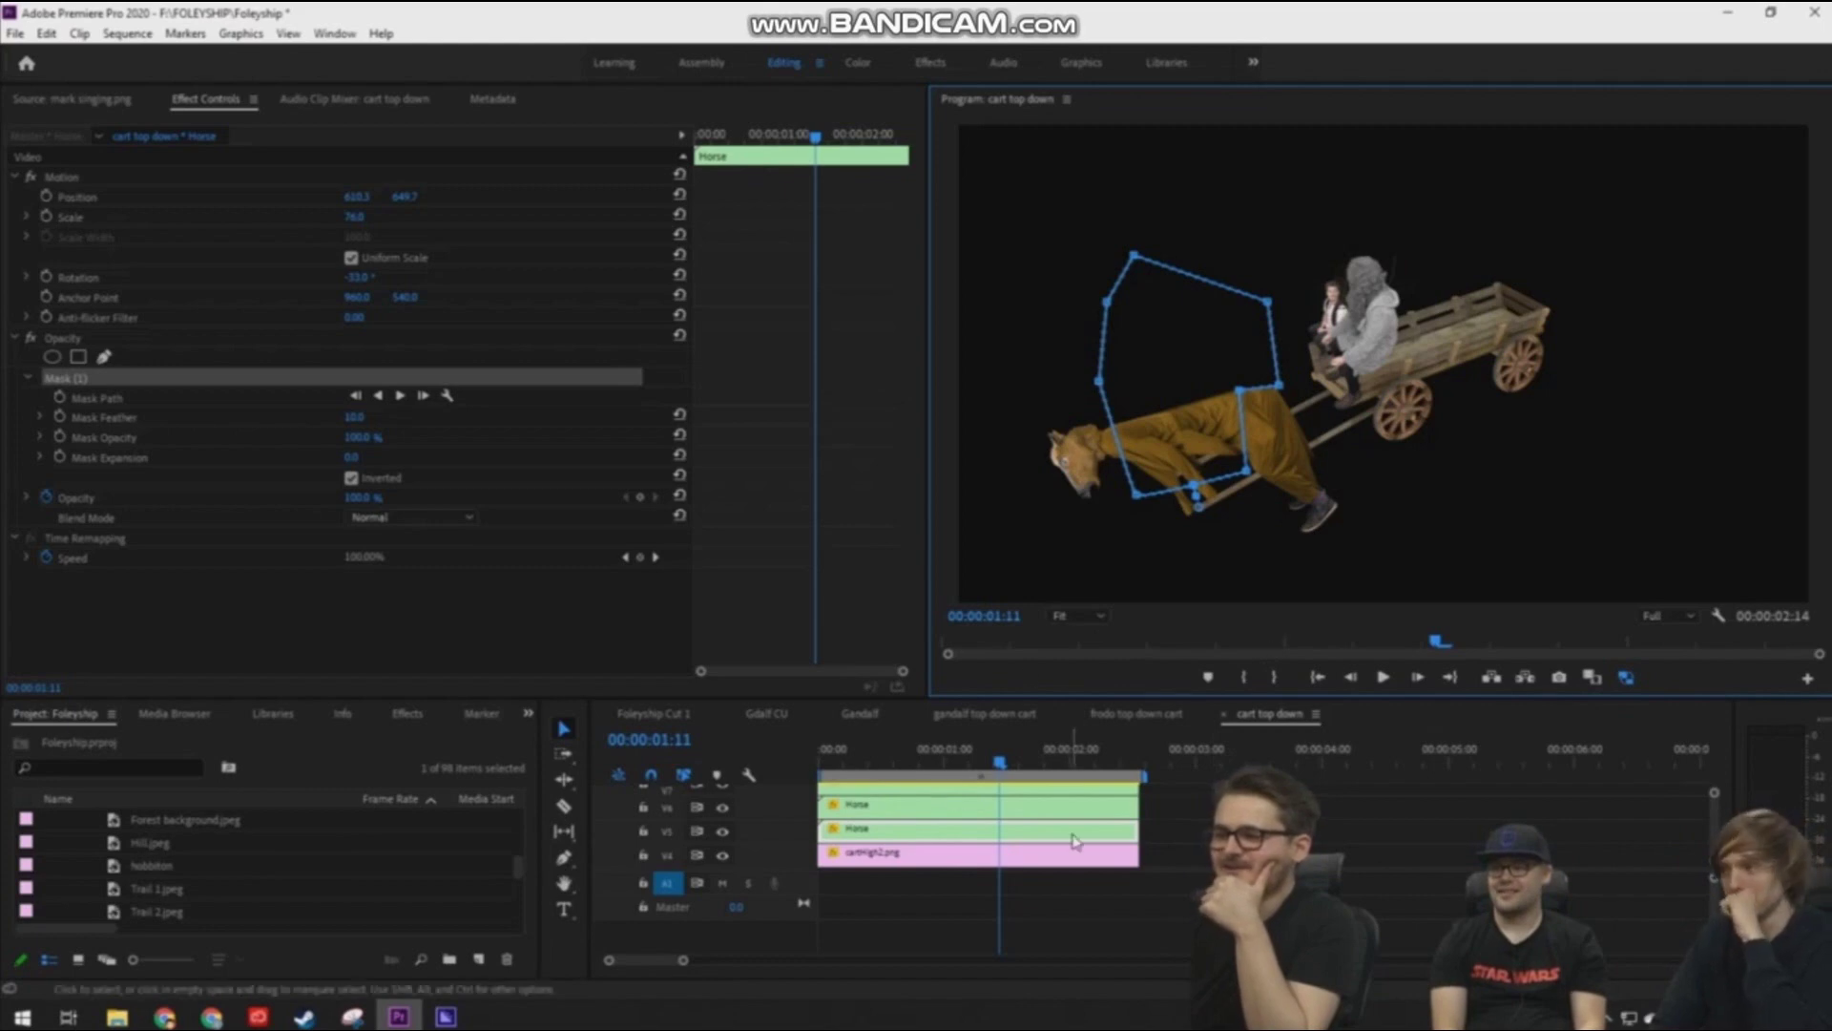
left_click(1178, 844)
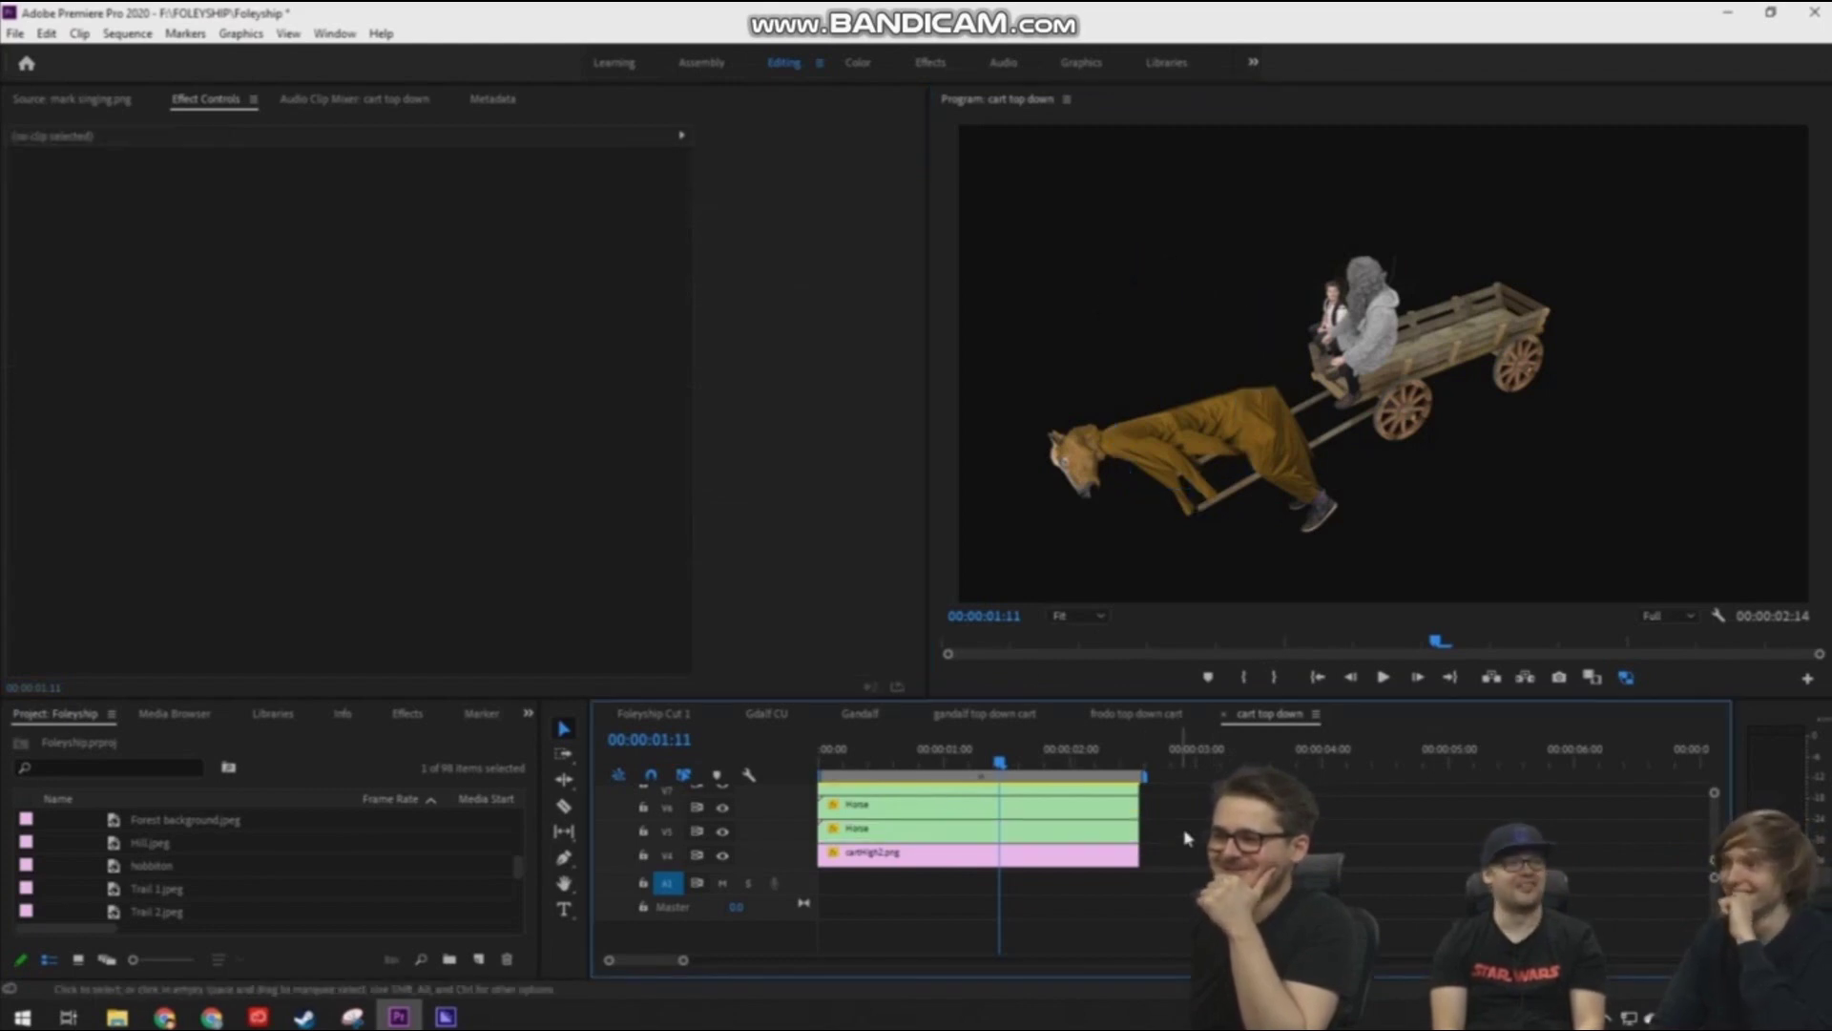
key("space")
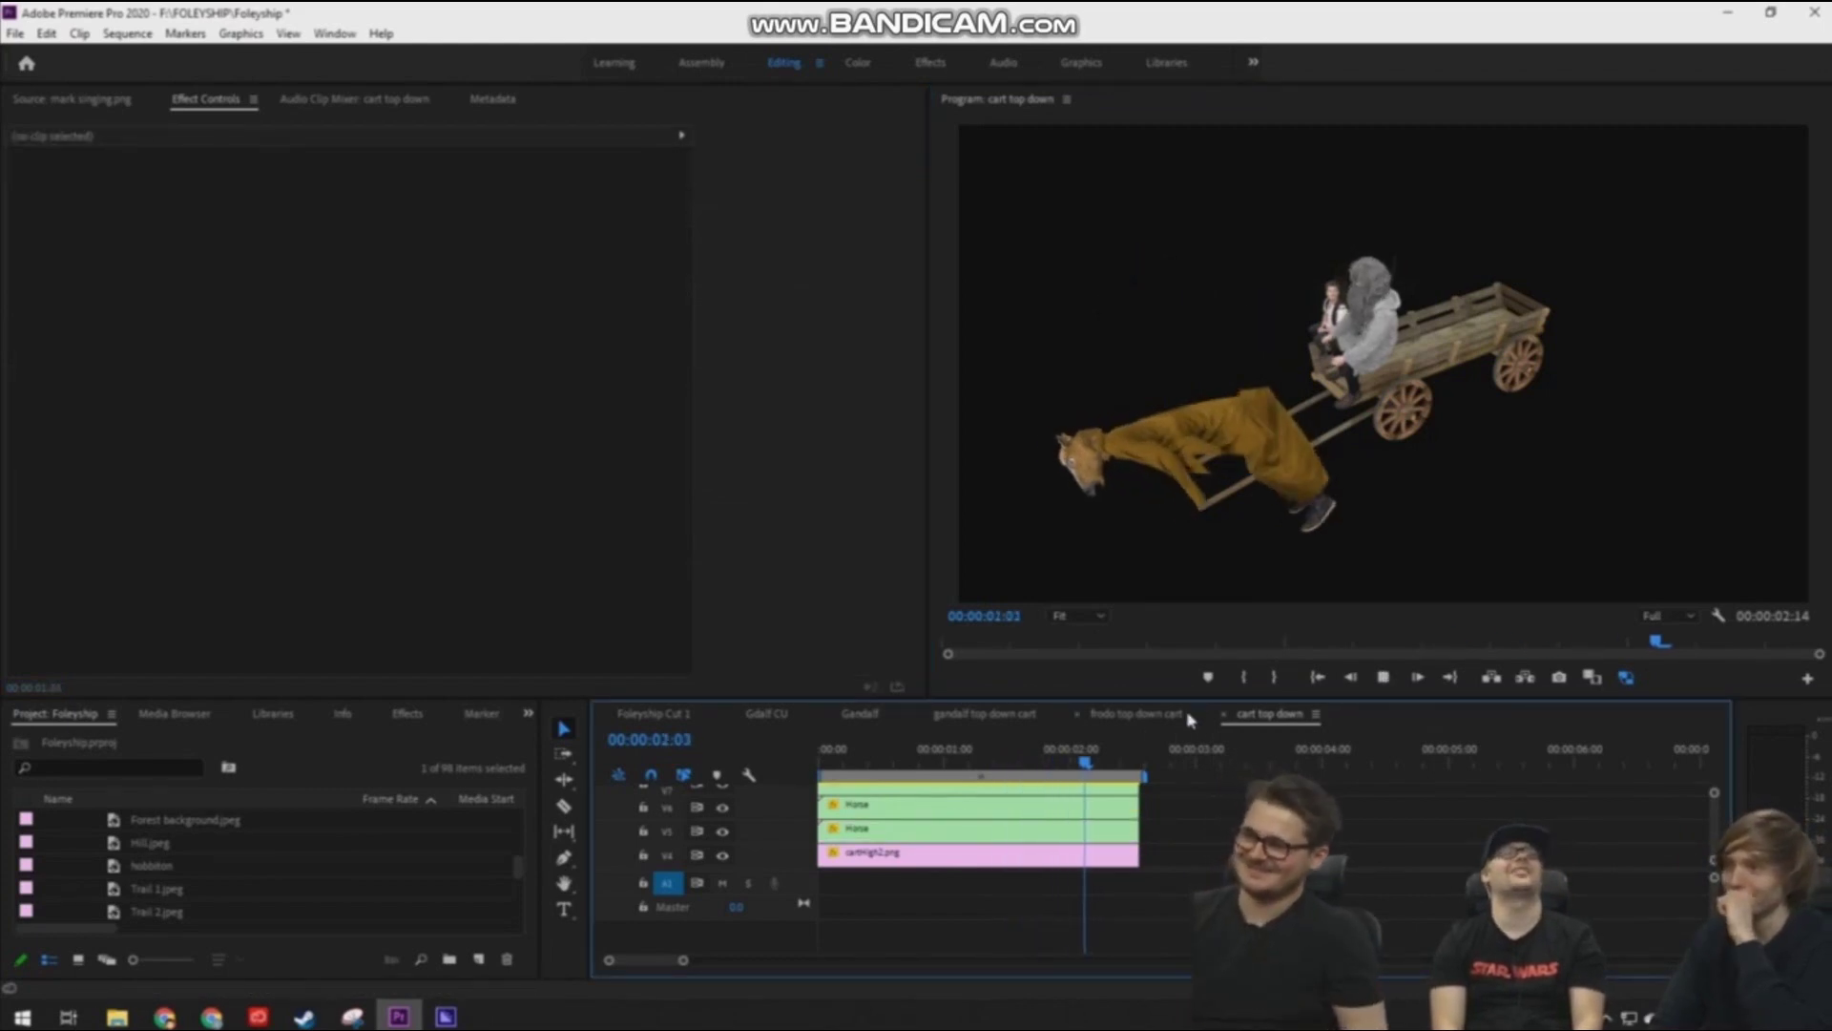
left_click(877, 747)
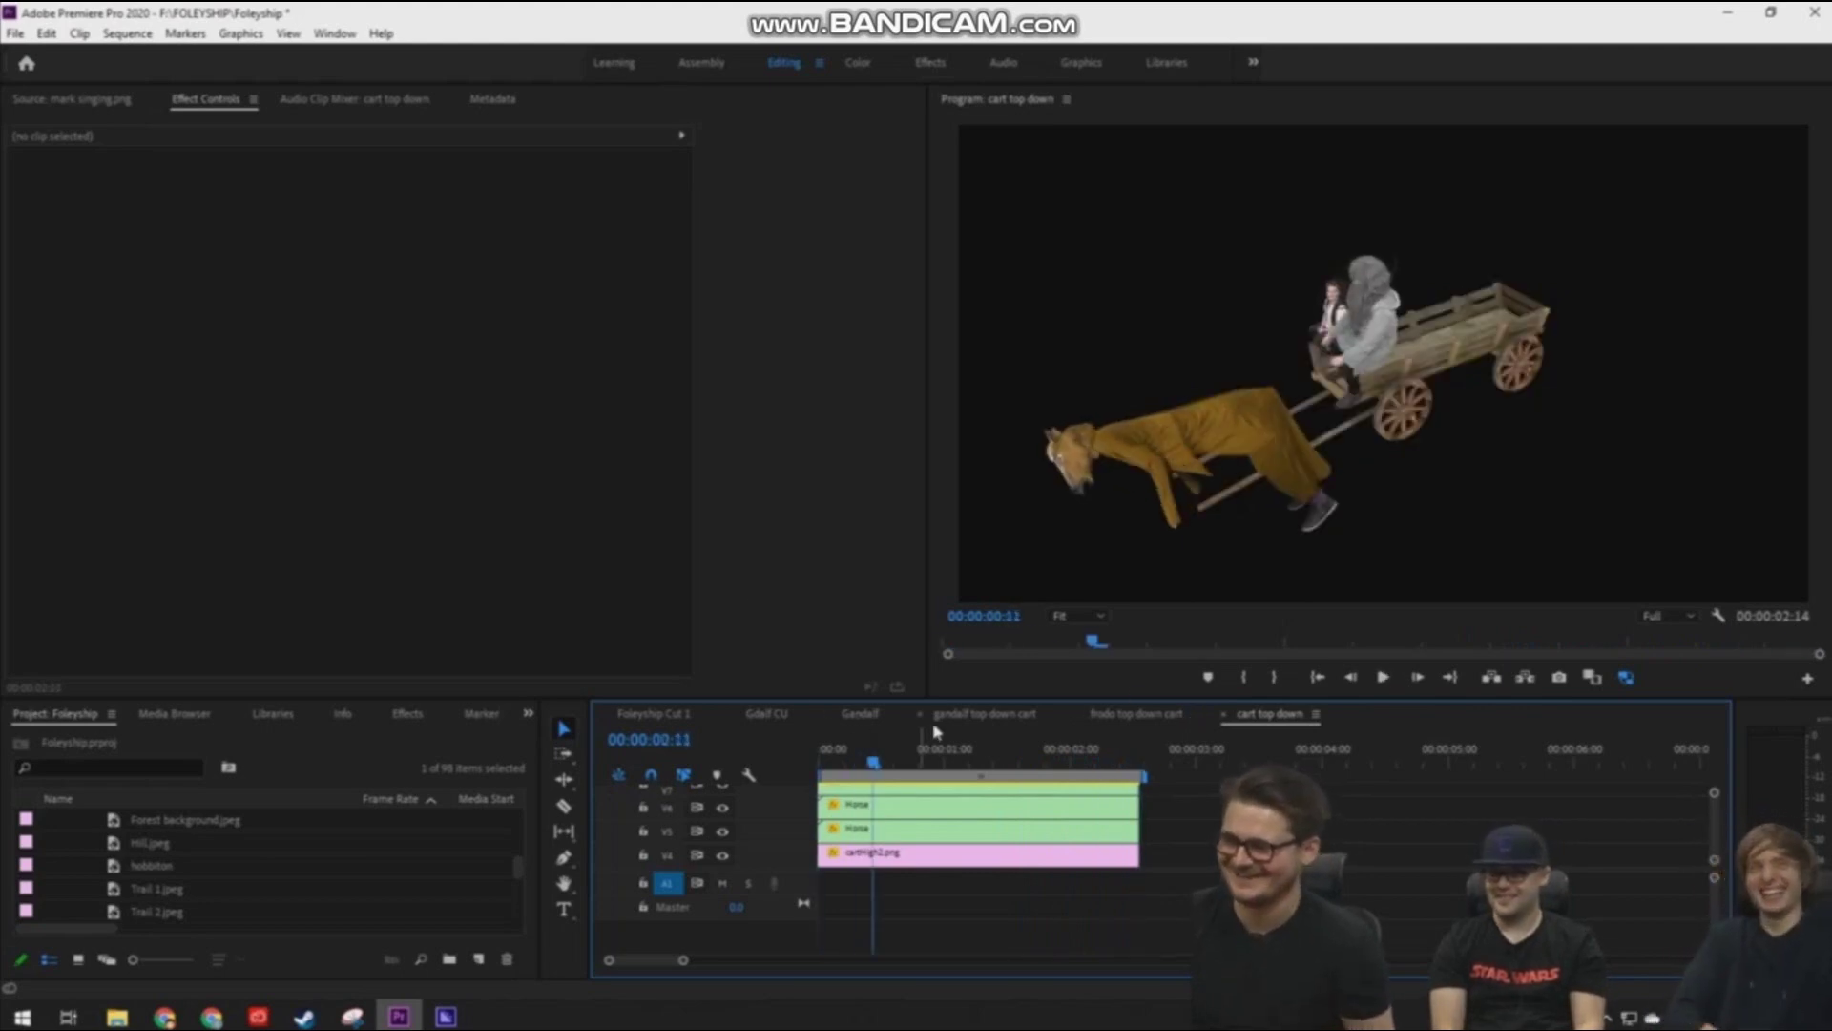
key("space")
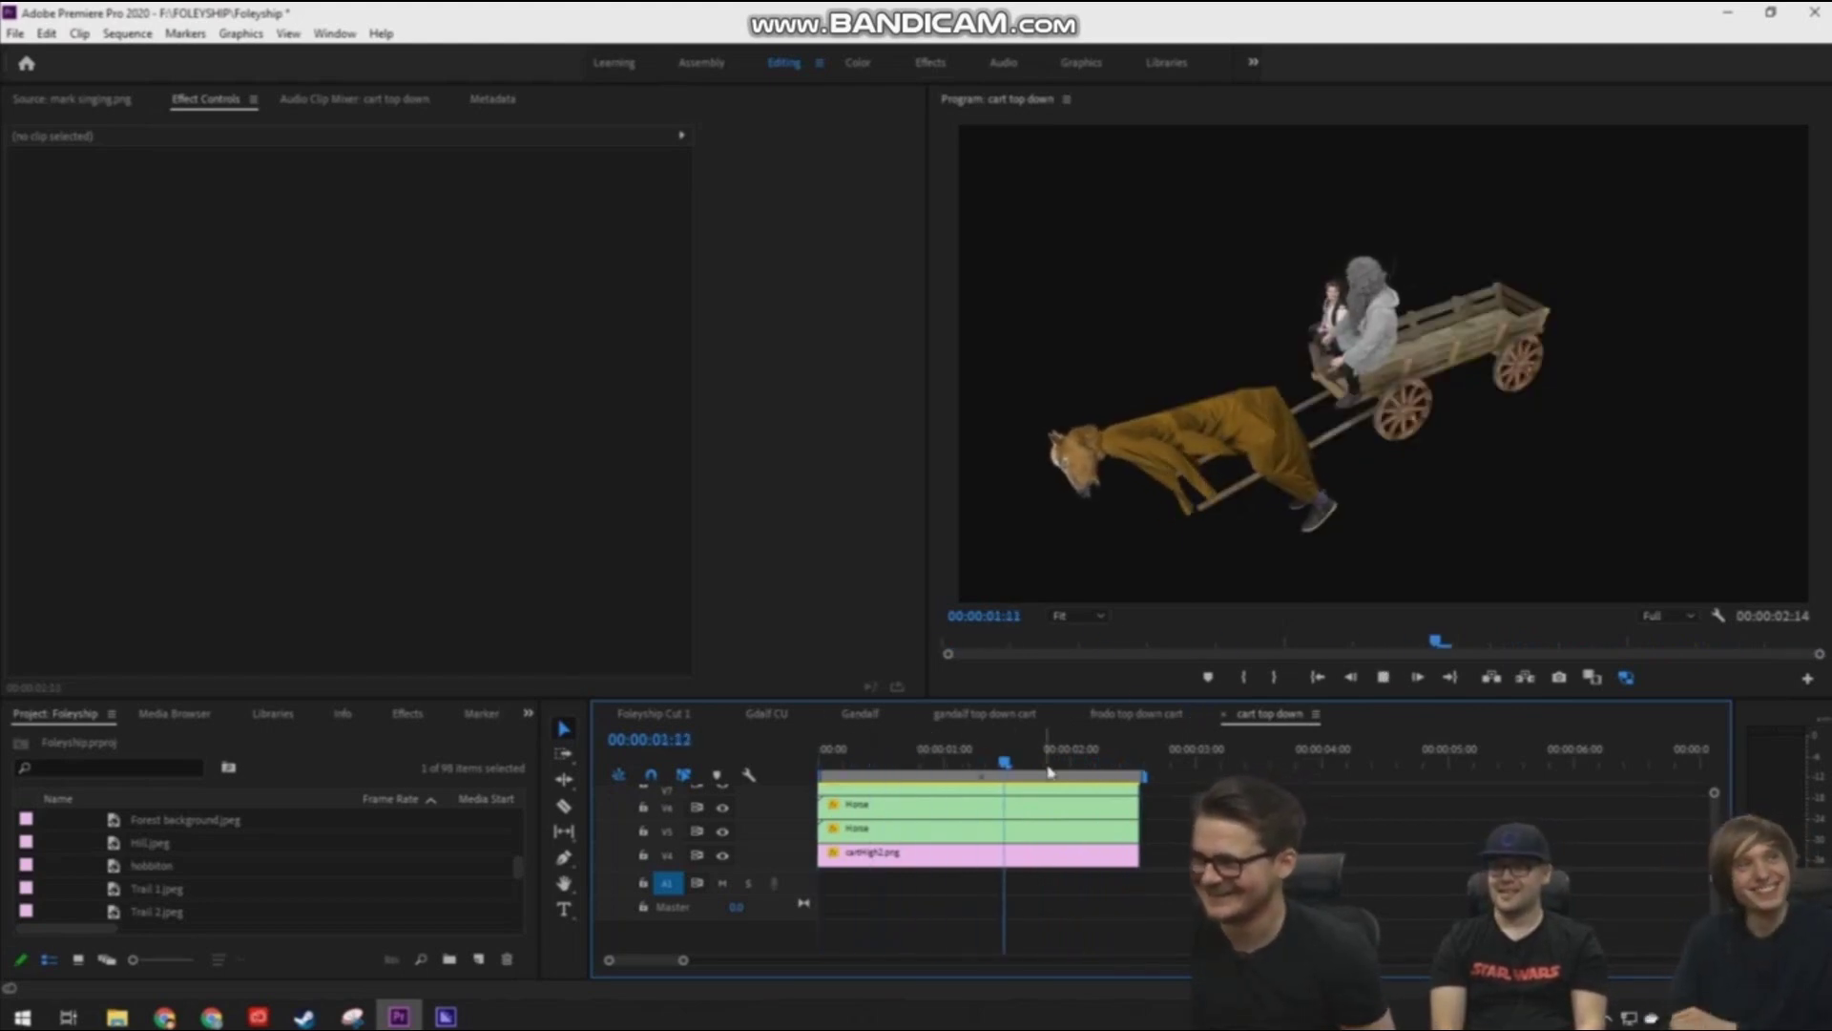
left_click(1067, 746)
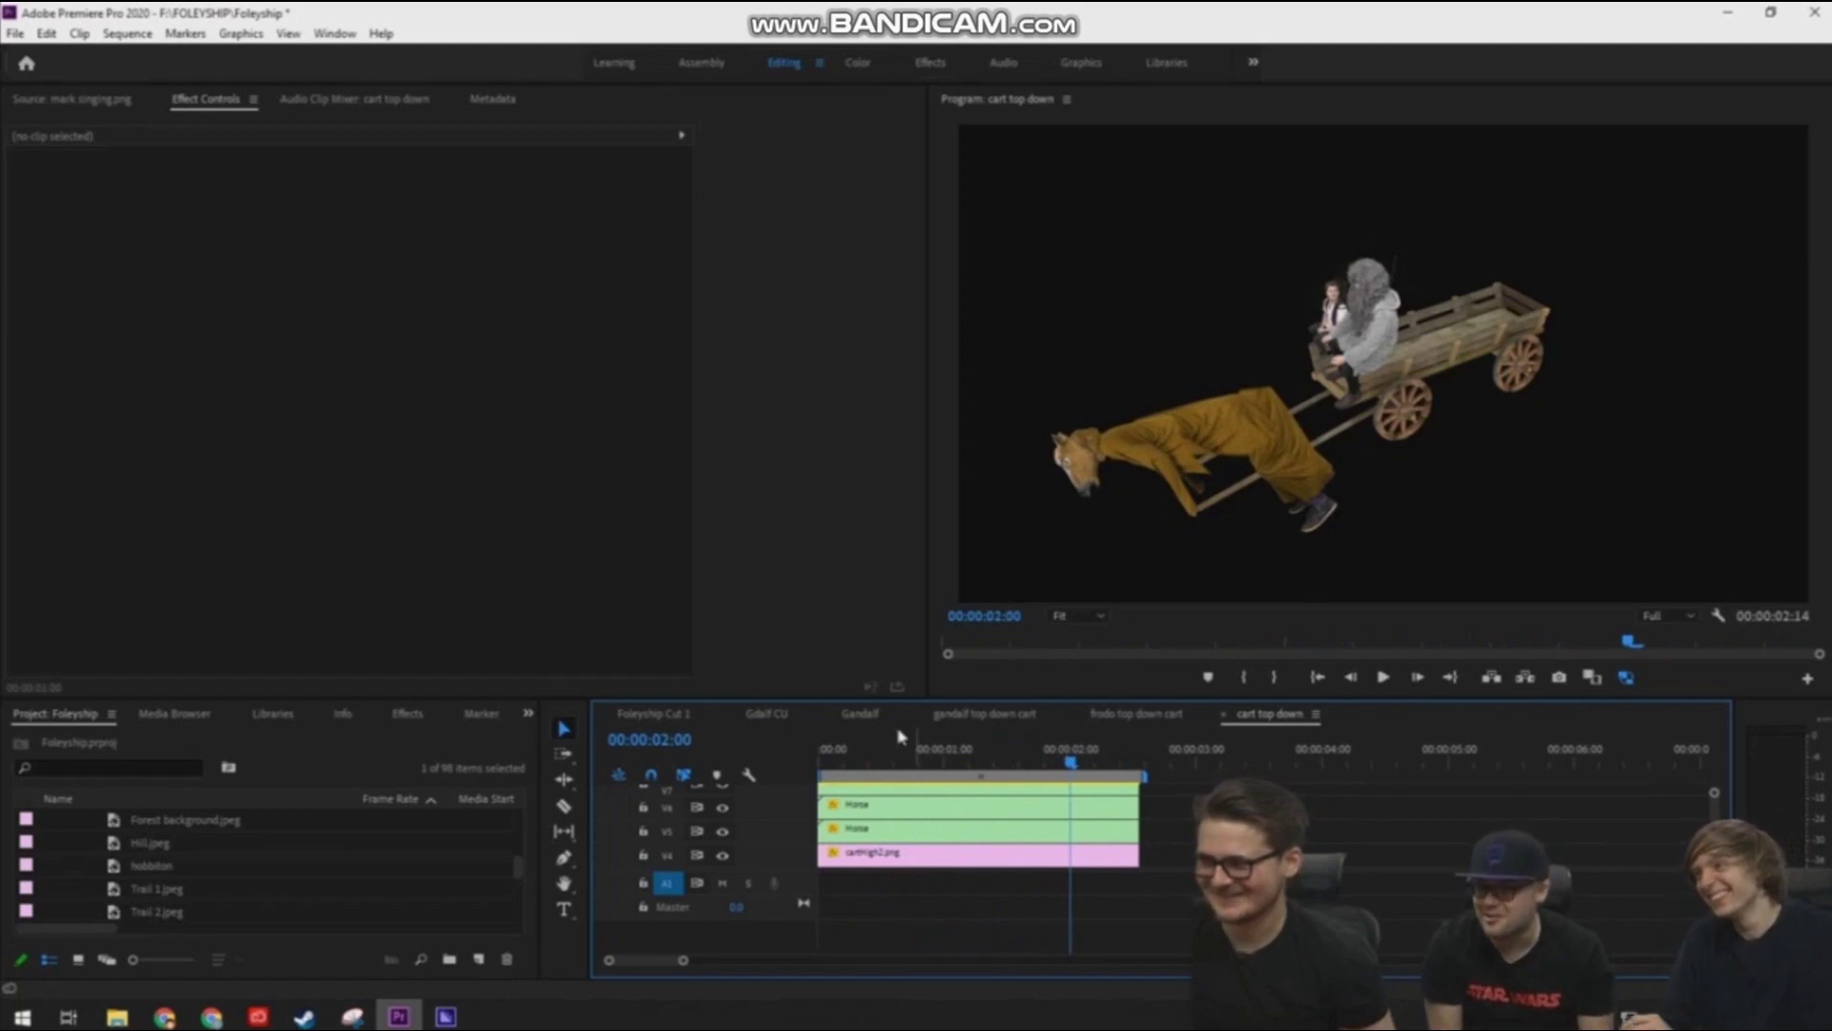
Play the Foleyship Cut 1 sequence fullscreen to review the horse shot
left_click(652, 713)
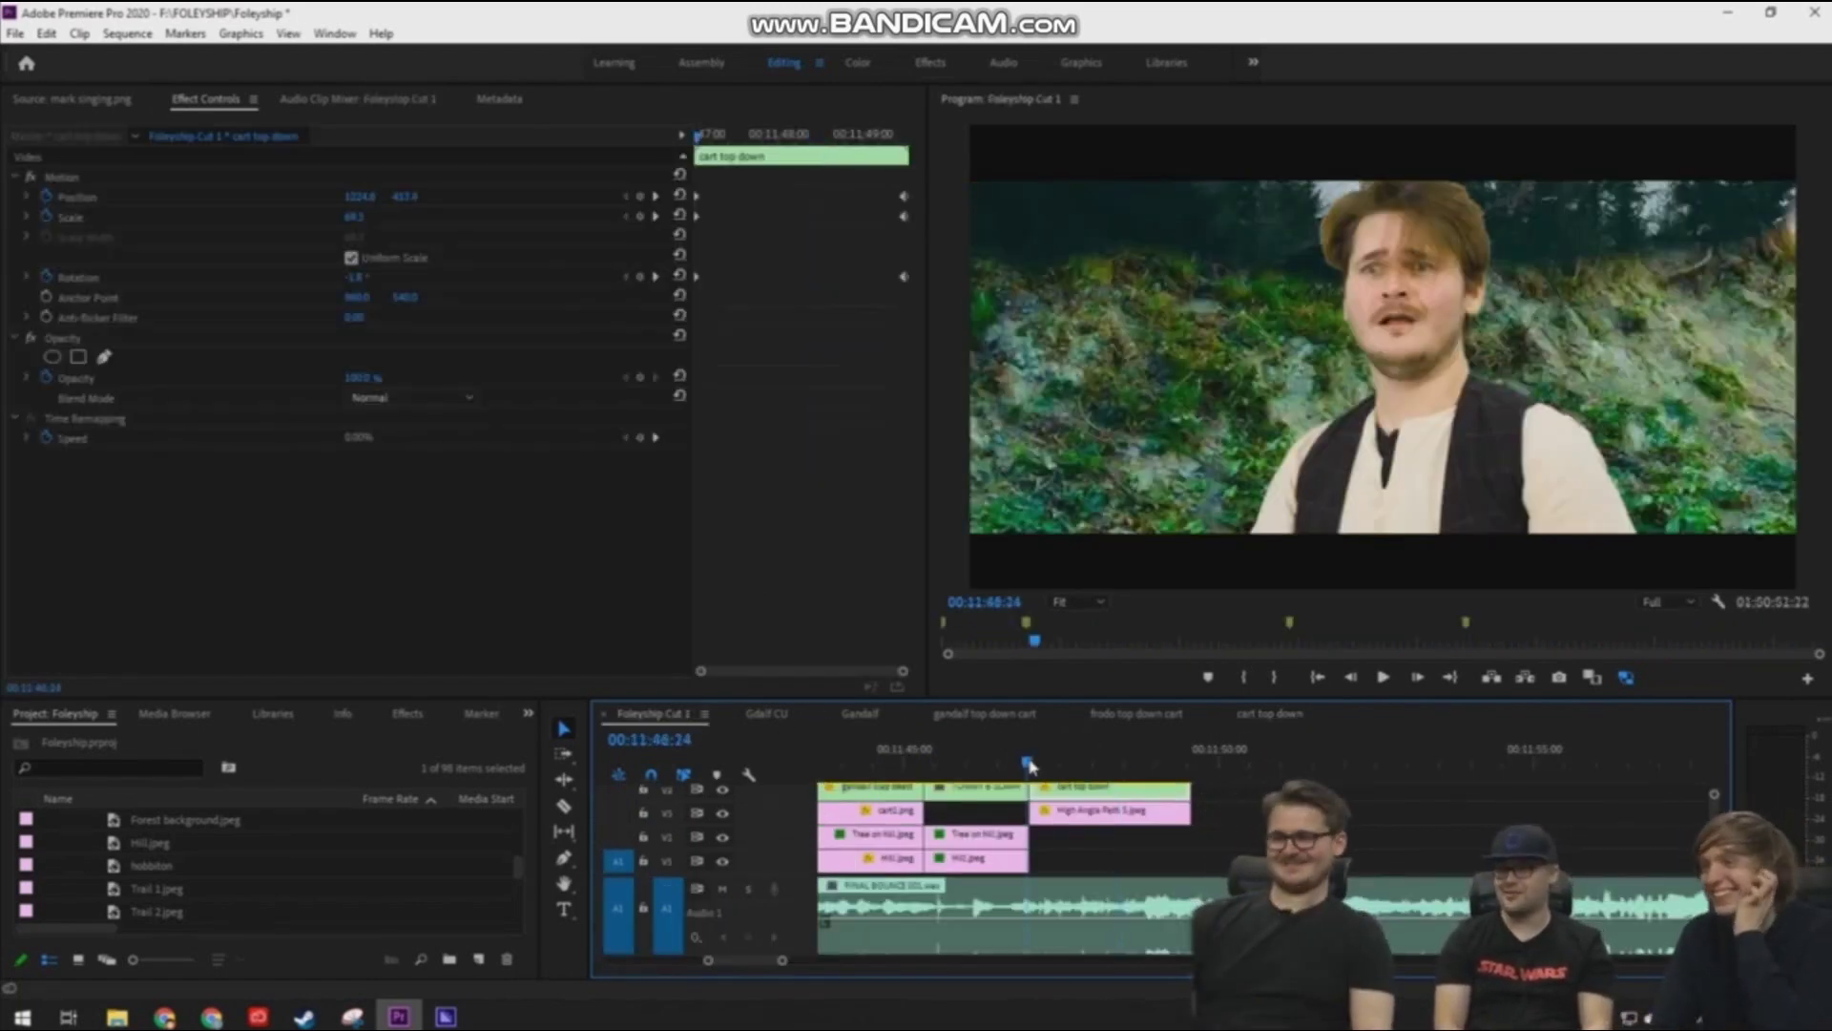
key("ctrl+grave")
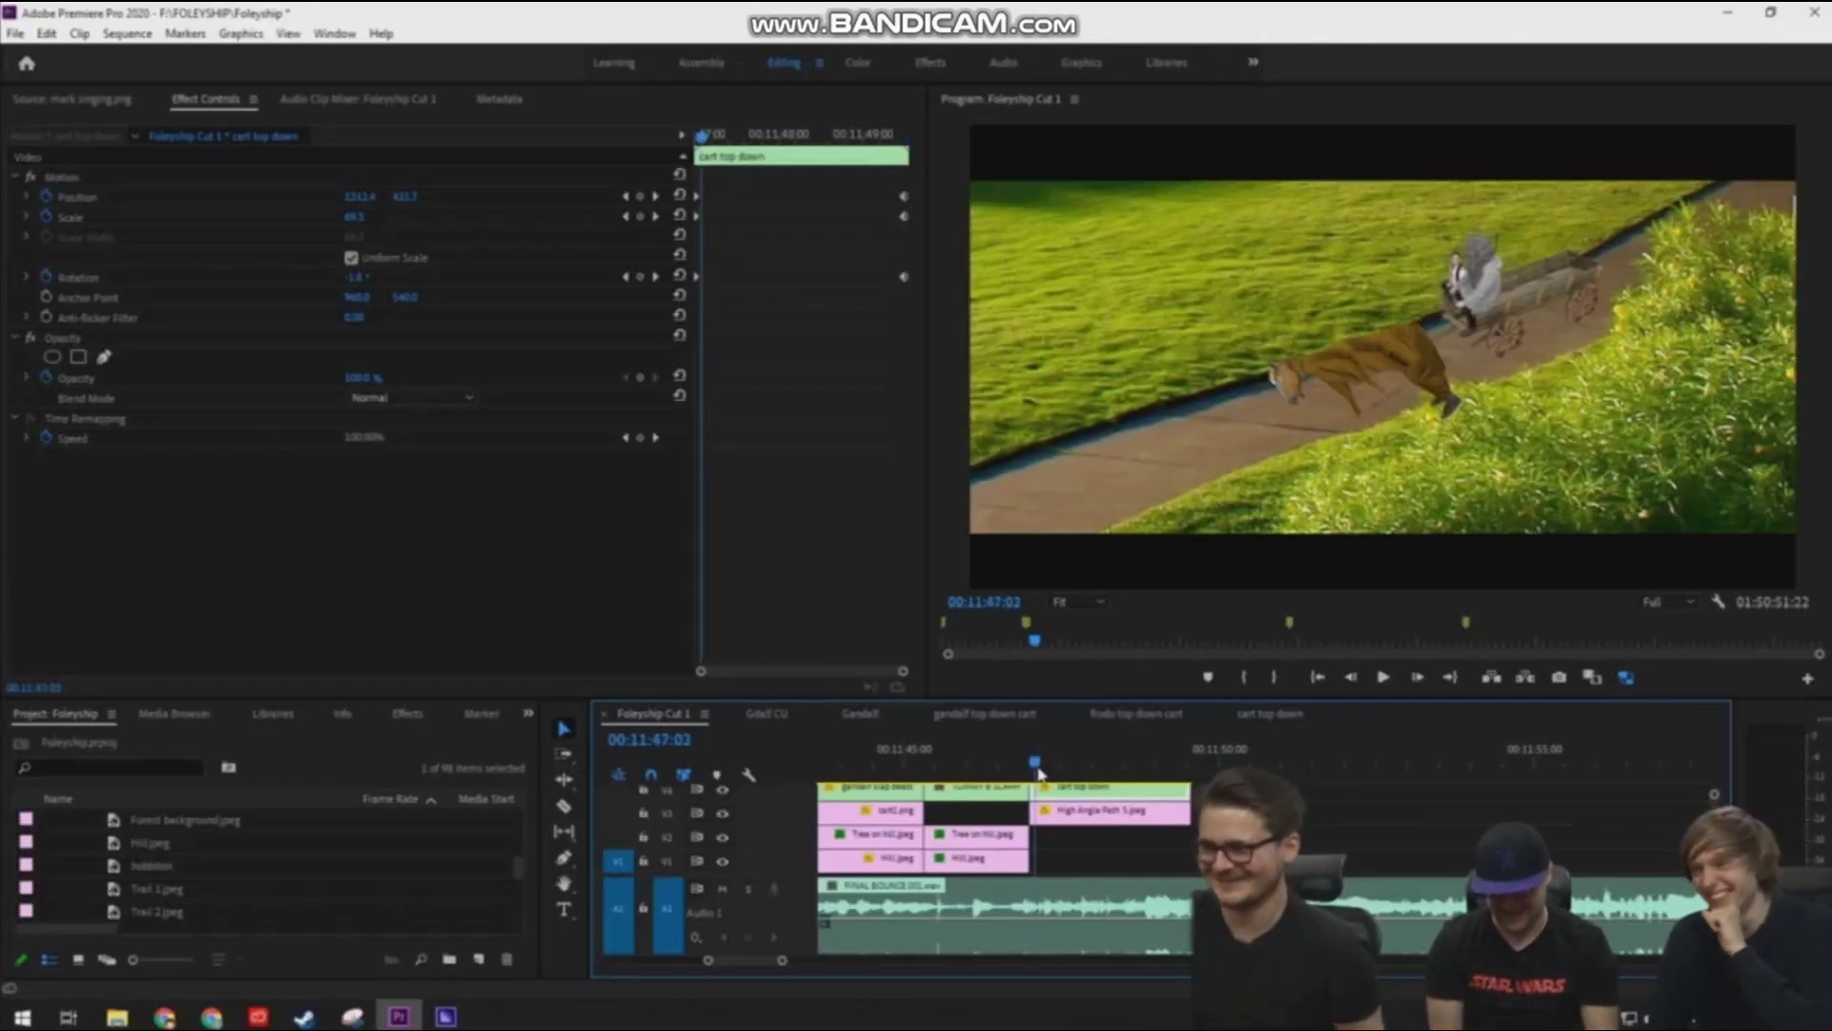
key("ctrl+grave")
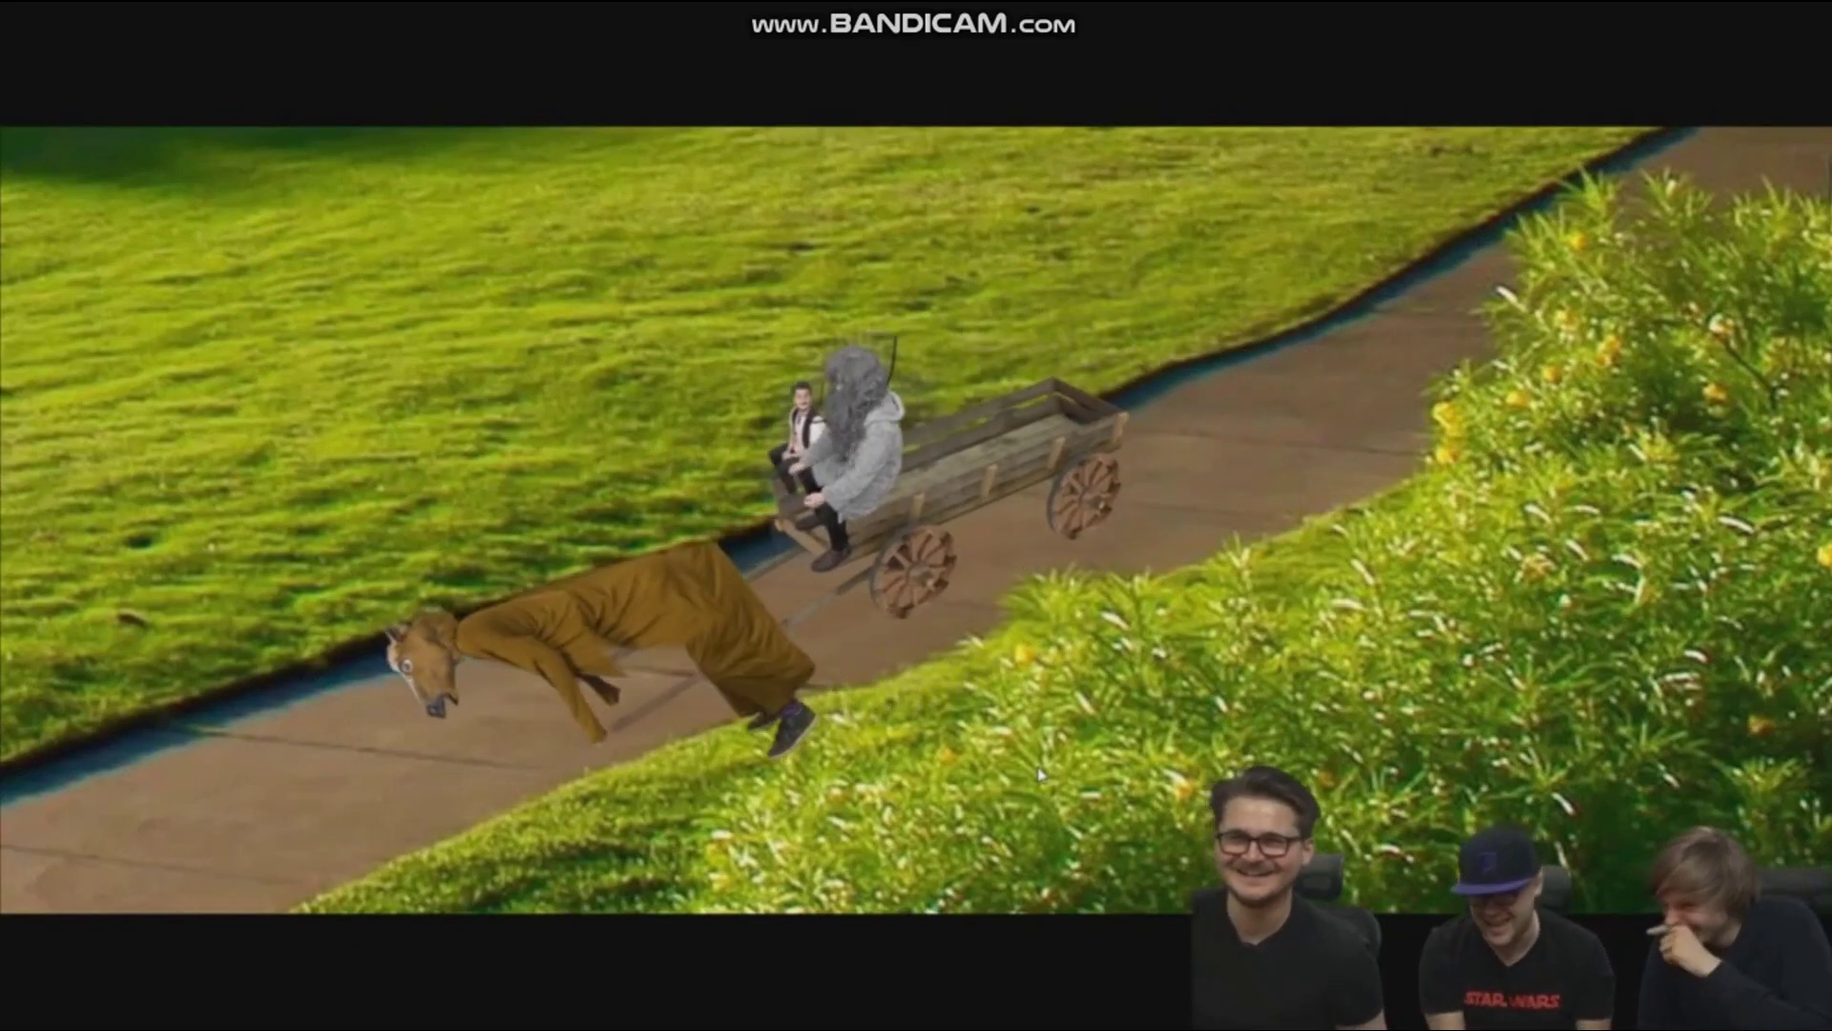
key("ctrl+grave")
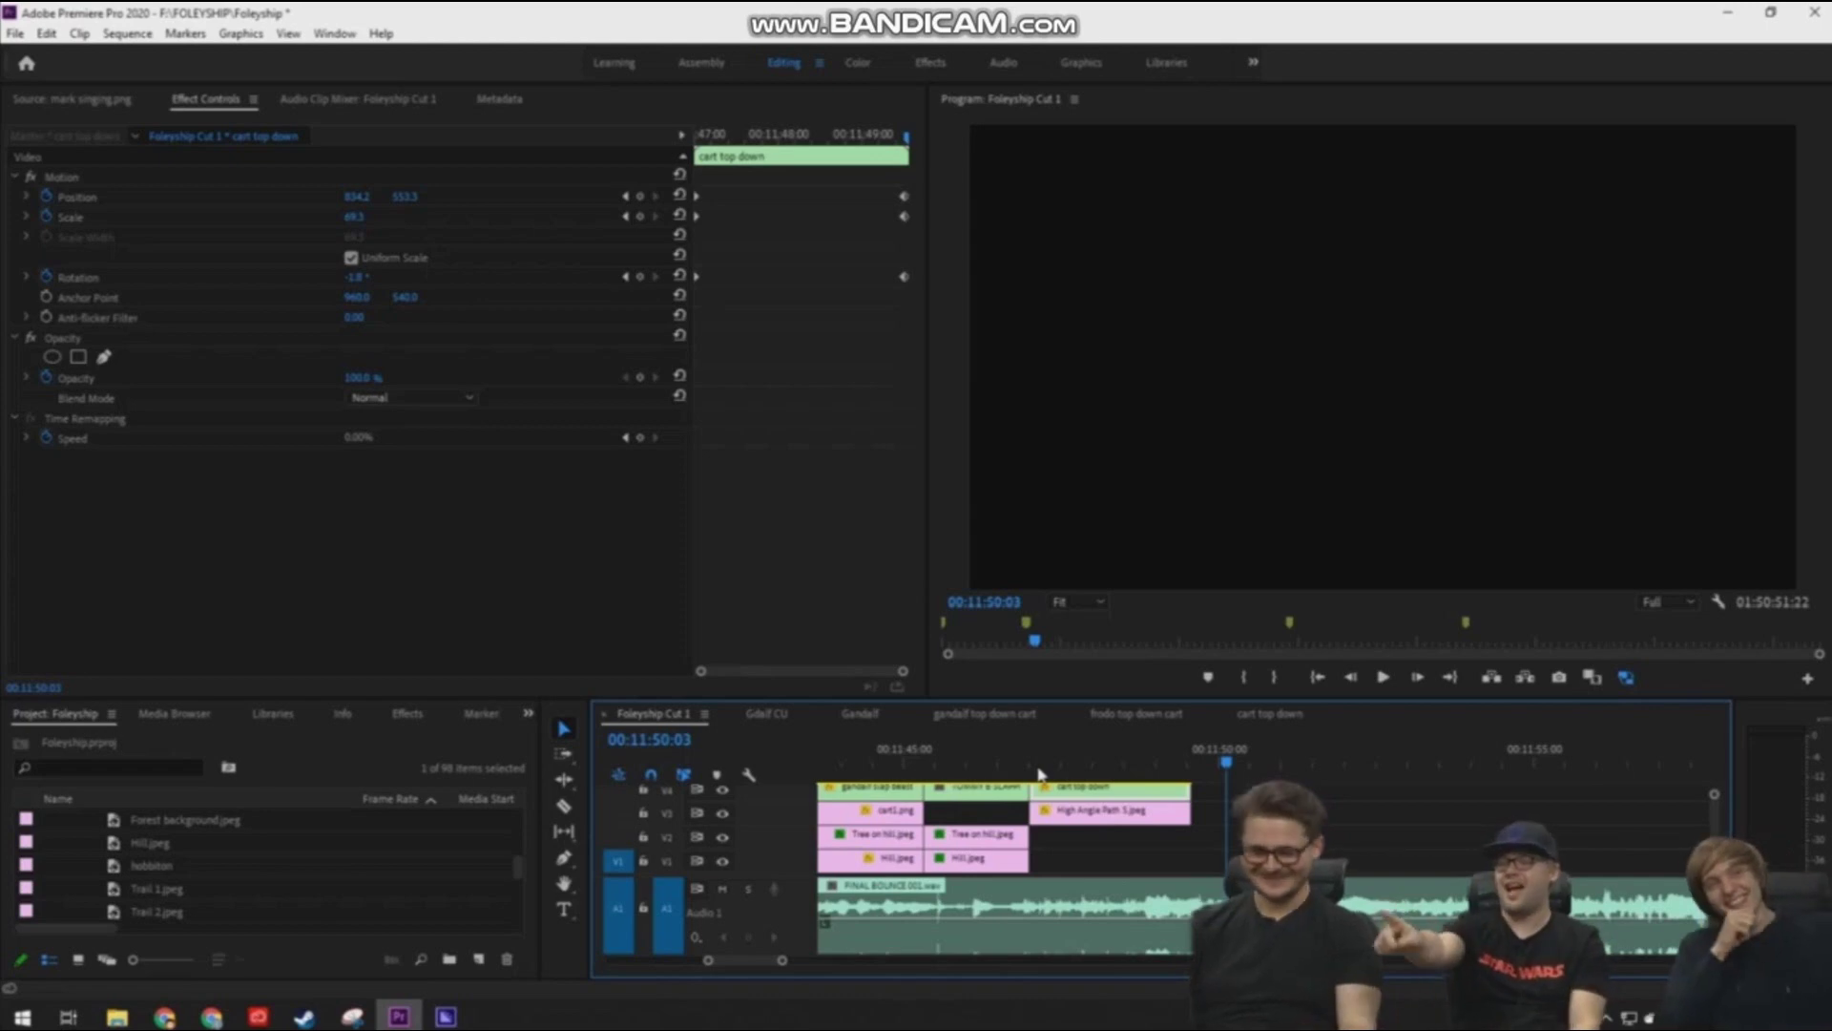
Rewind to the start of the cart shot and open the 'cart top down' nest
left_click(1041, 759)
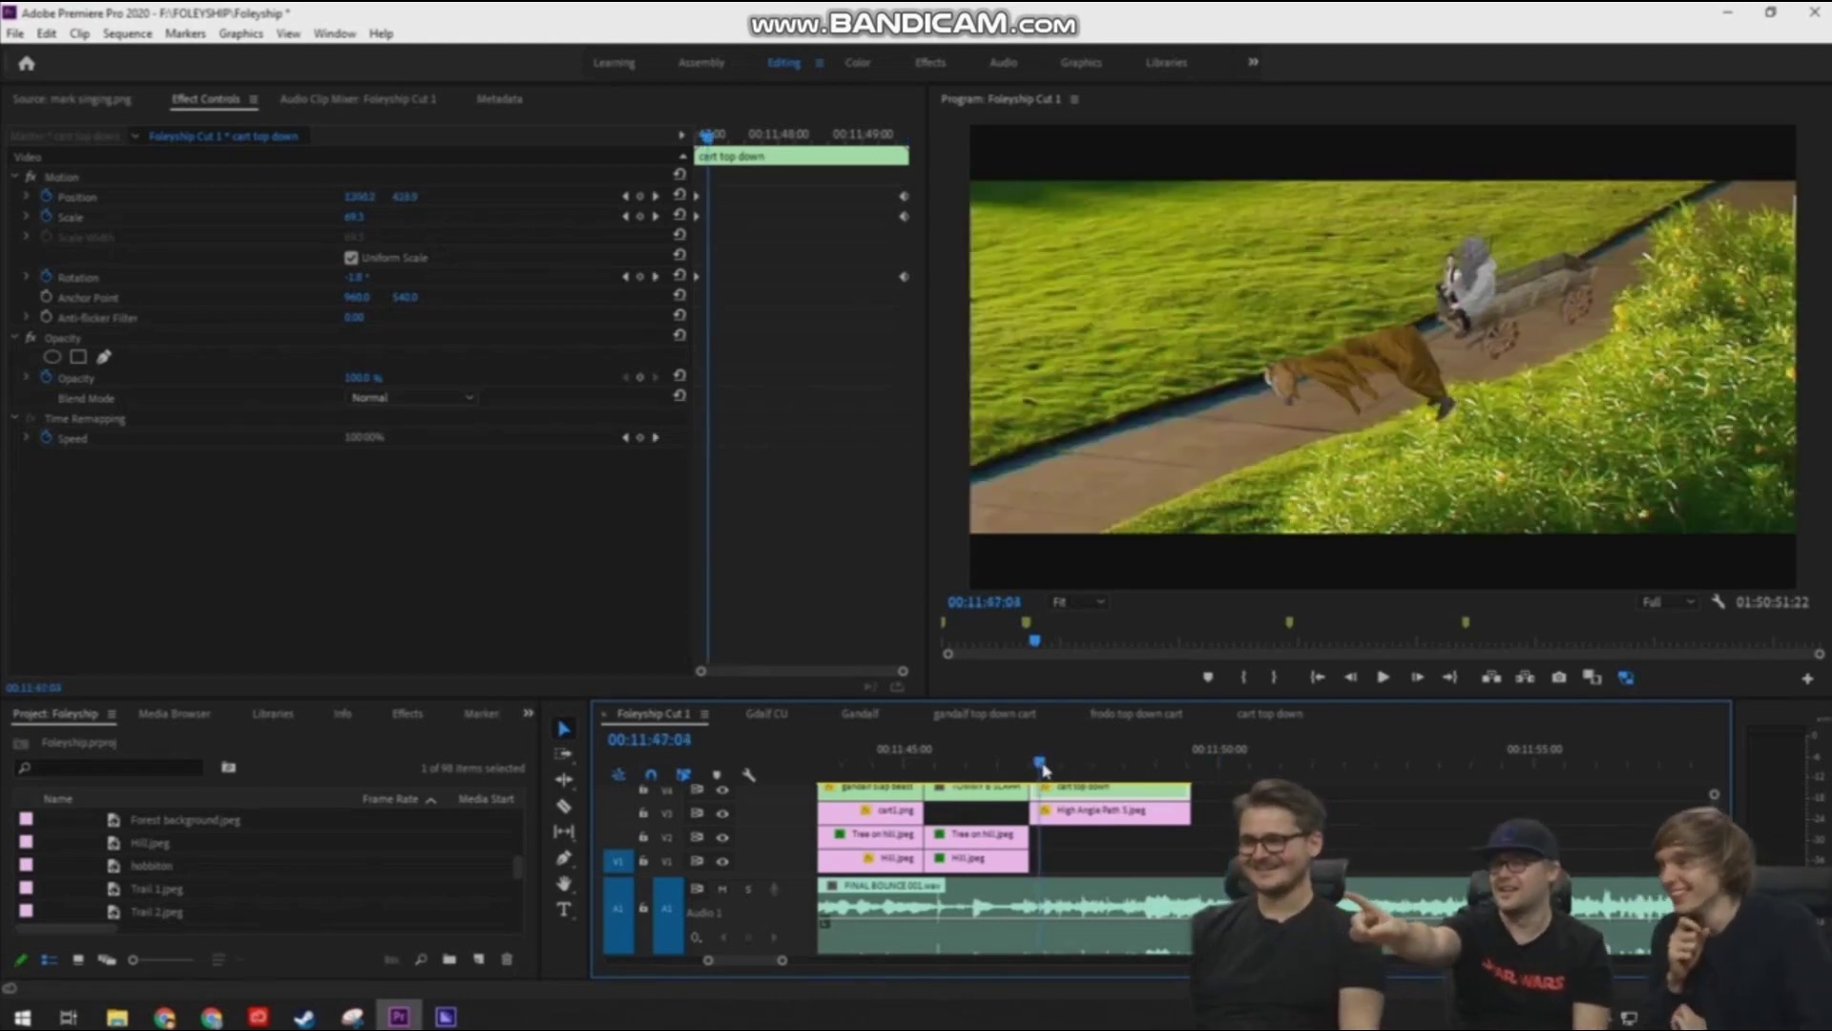
left_click_drag(1041, 760, 1047, 759)
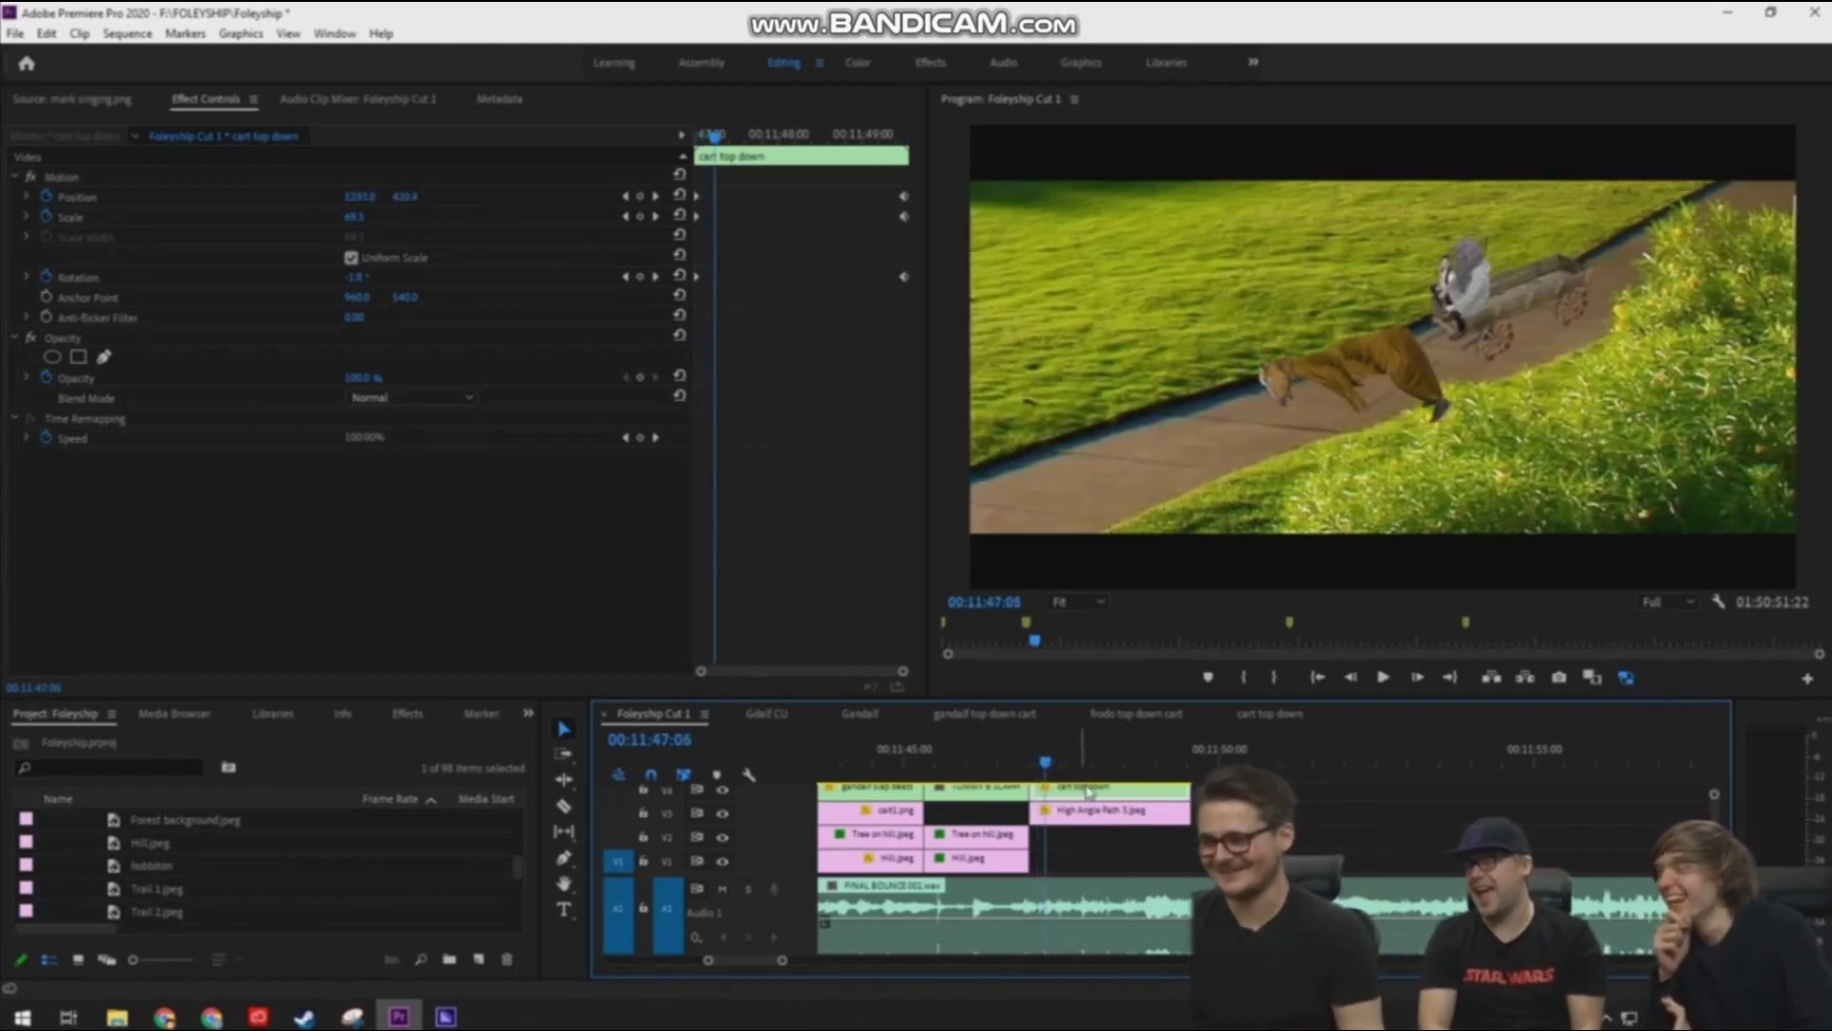
double_click(1088, 792)
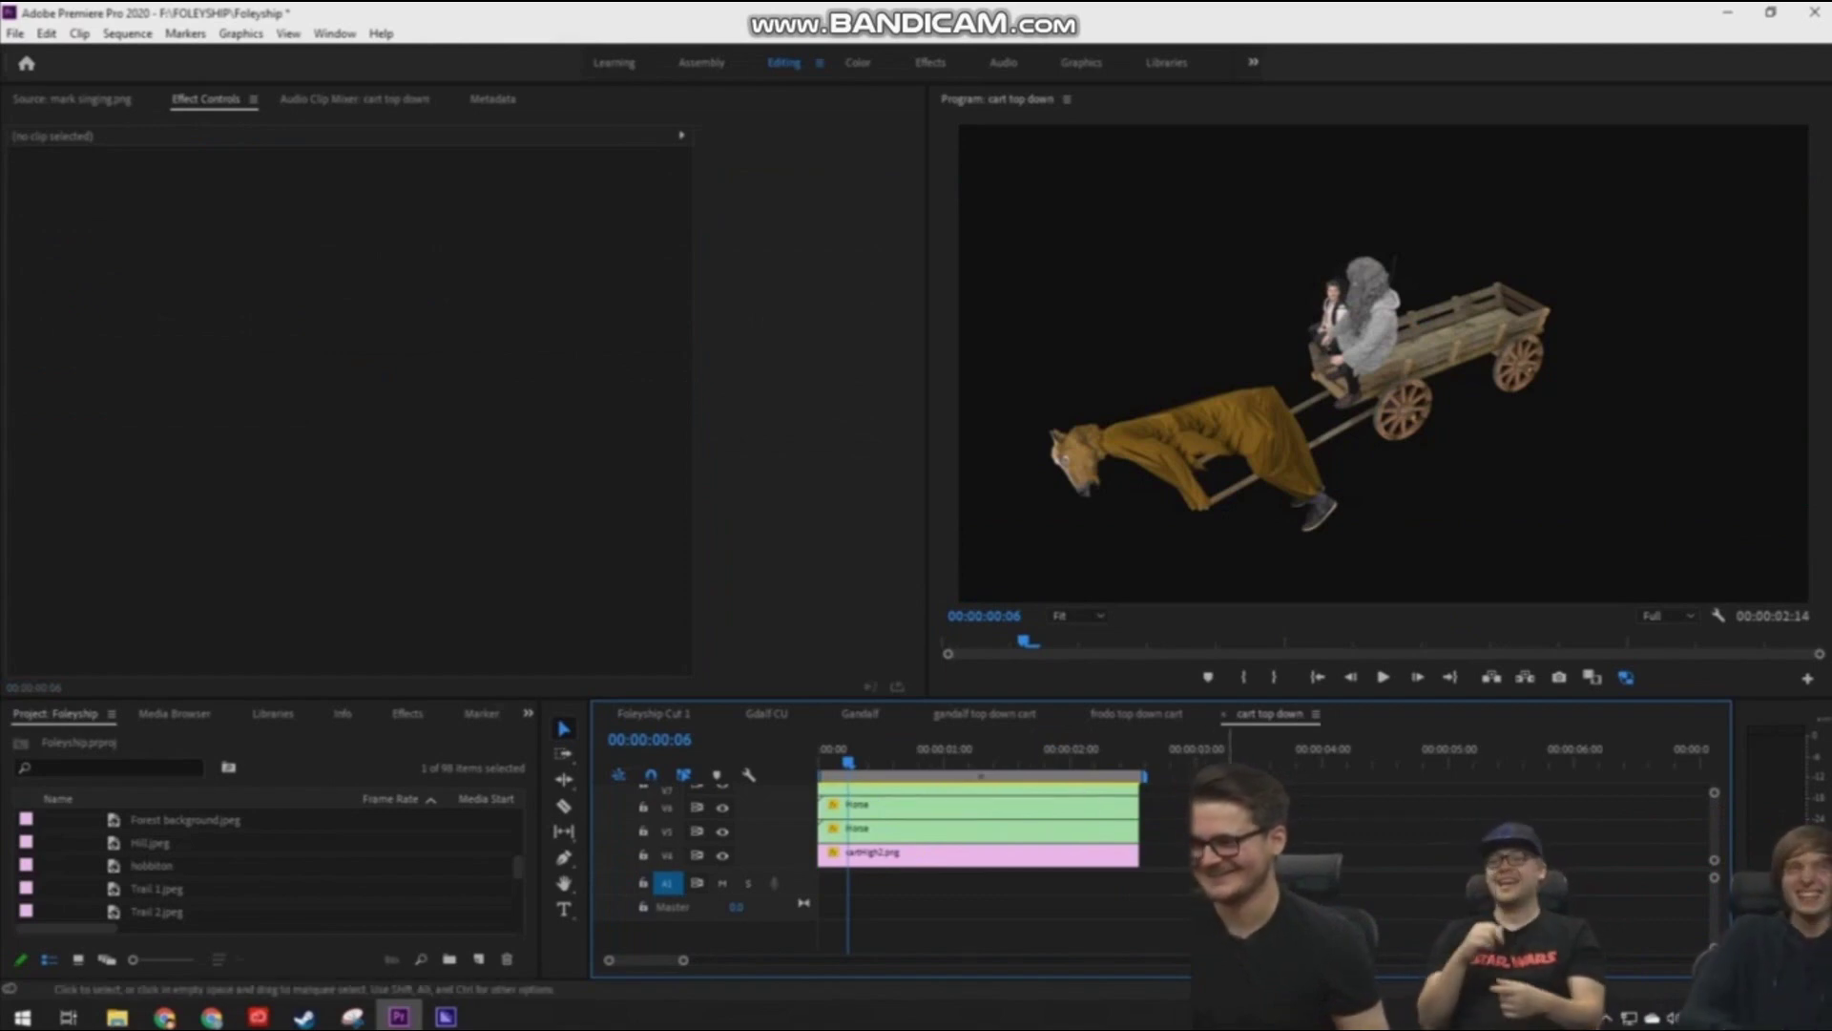
Raise Gandalf and Frodo, duplicate a Horse clip into the gap, remove its mask, shift it right
key("grave")
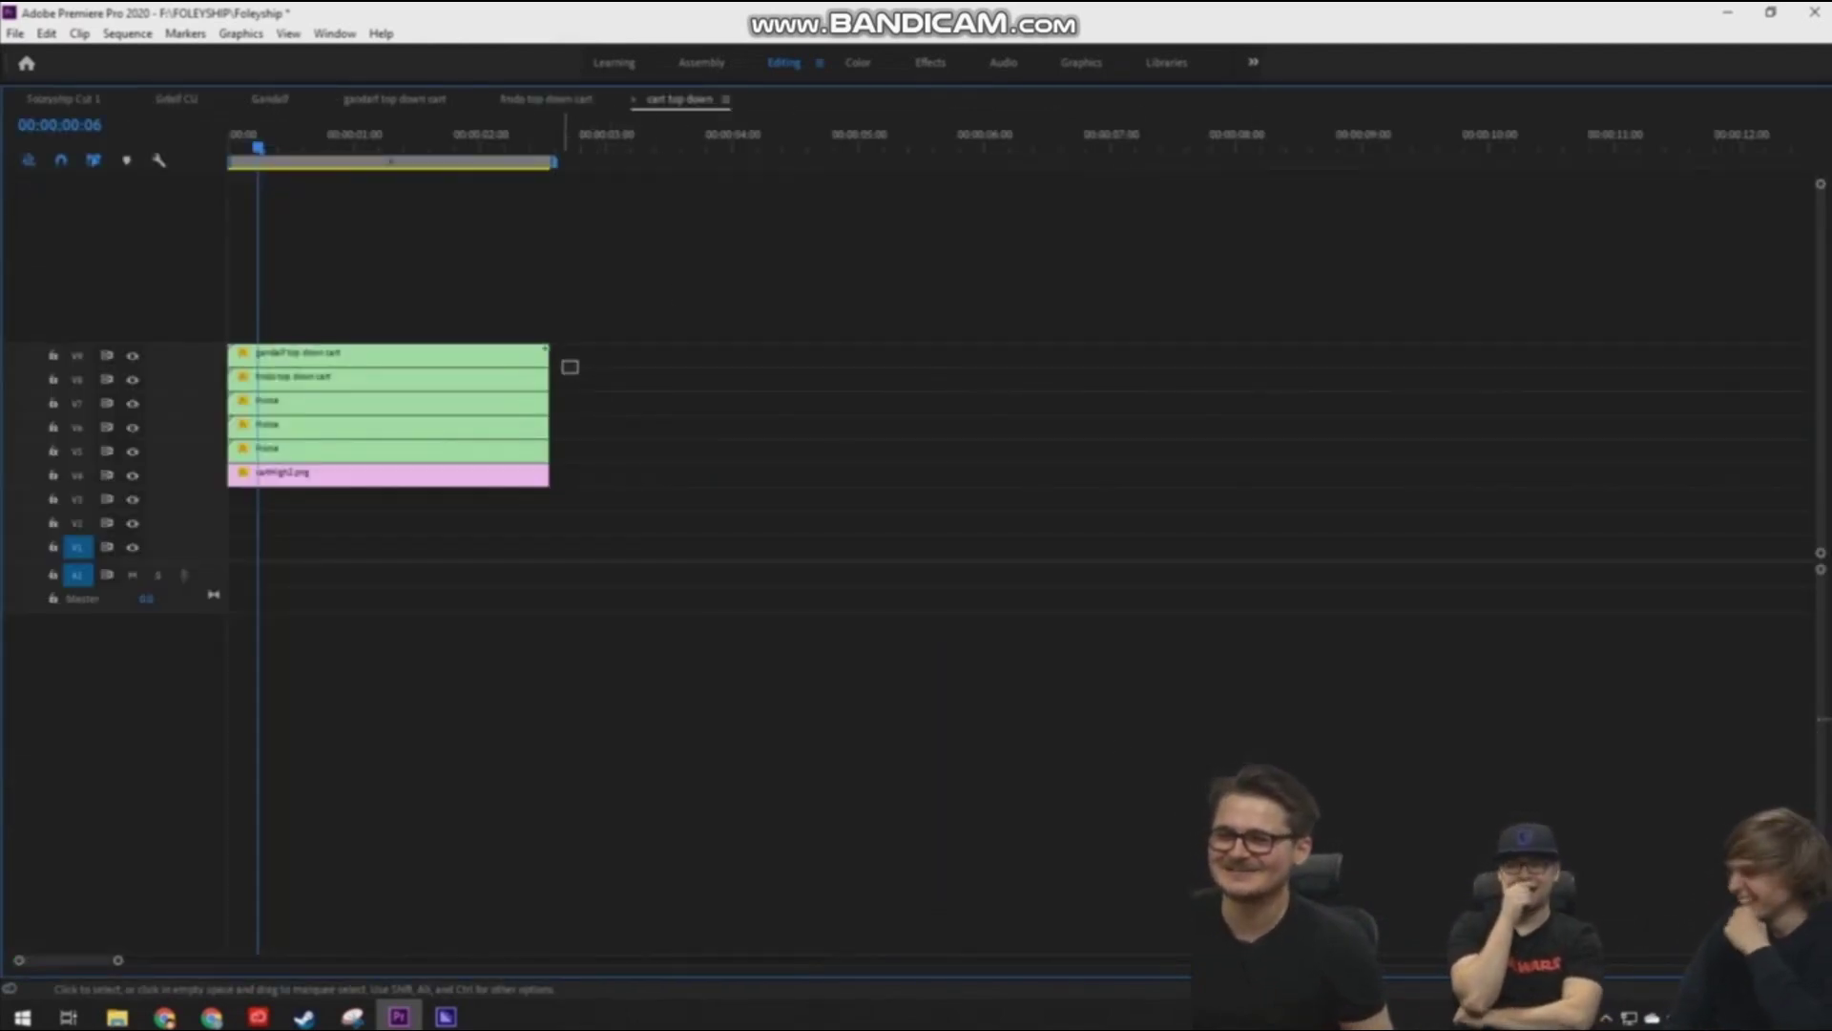
mouse_move(570, 368)
left_mouse_down()
mouse_move(515, 359)
mouse_move(516, 338)
left_mouse_up()
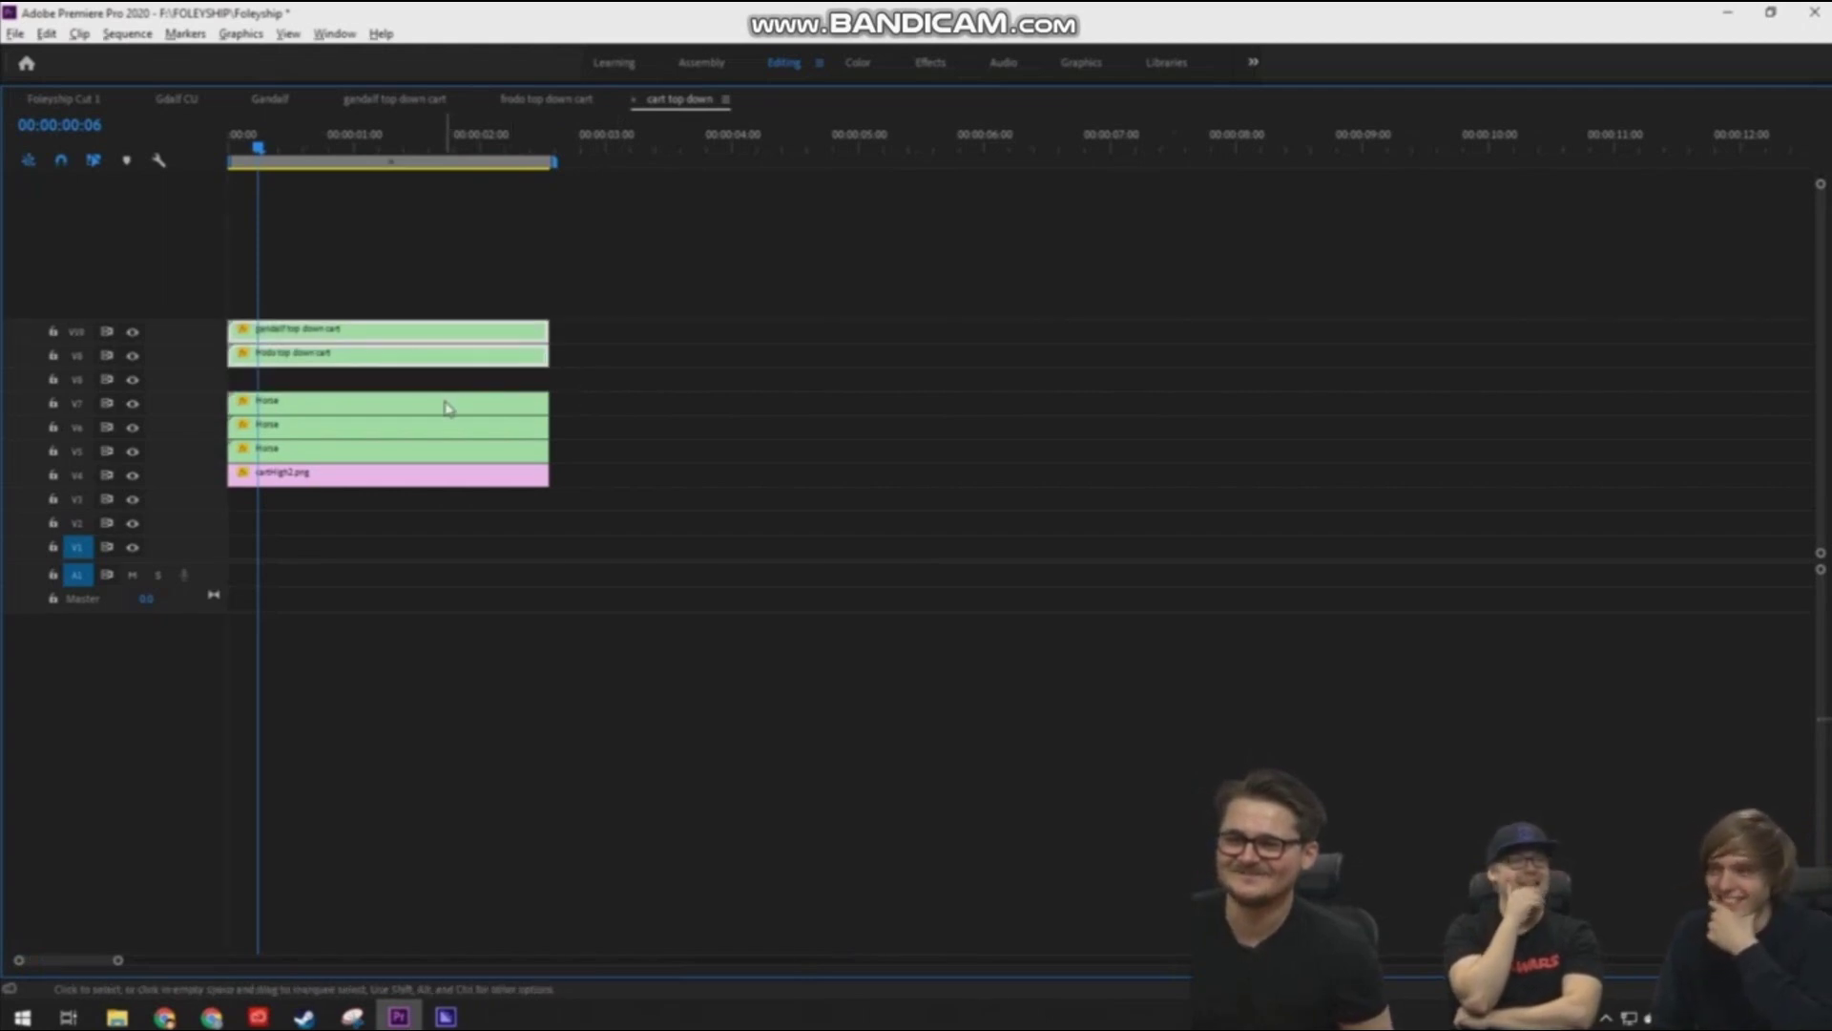
left_click_drag(447, 409, 448, 377)
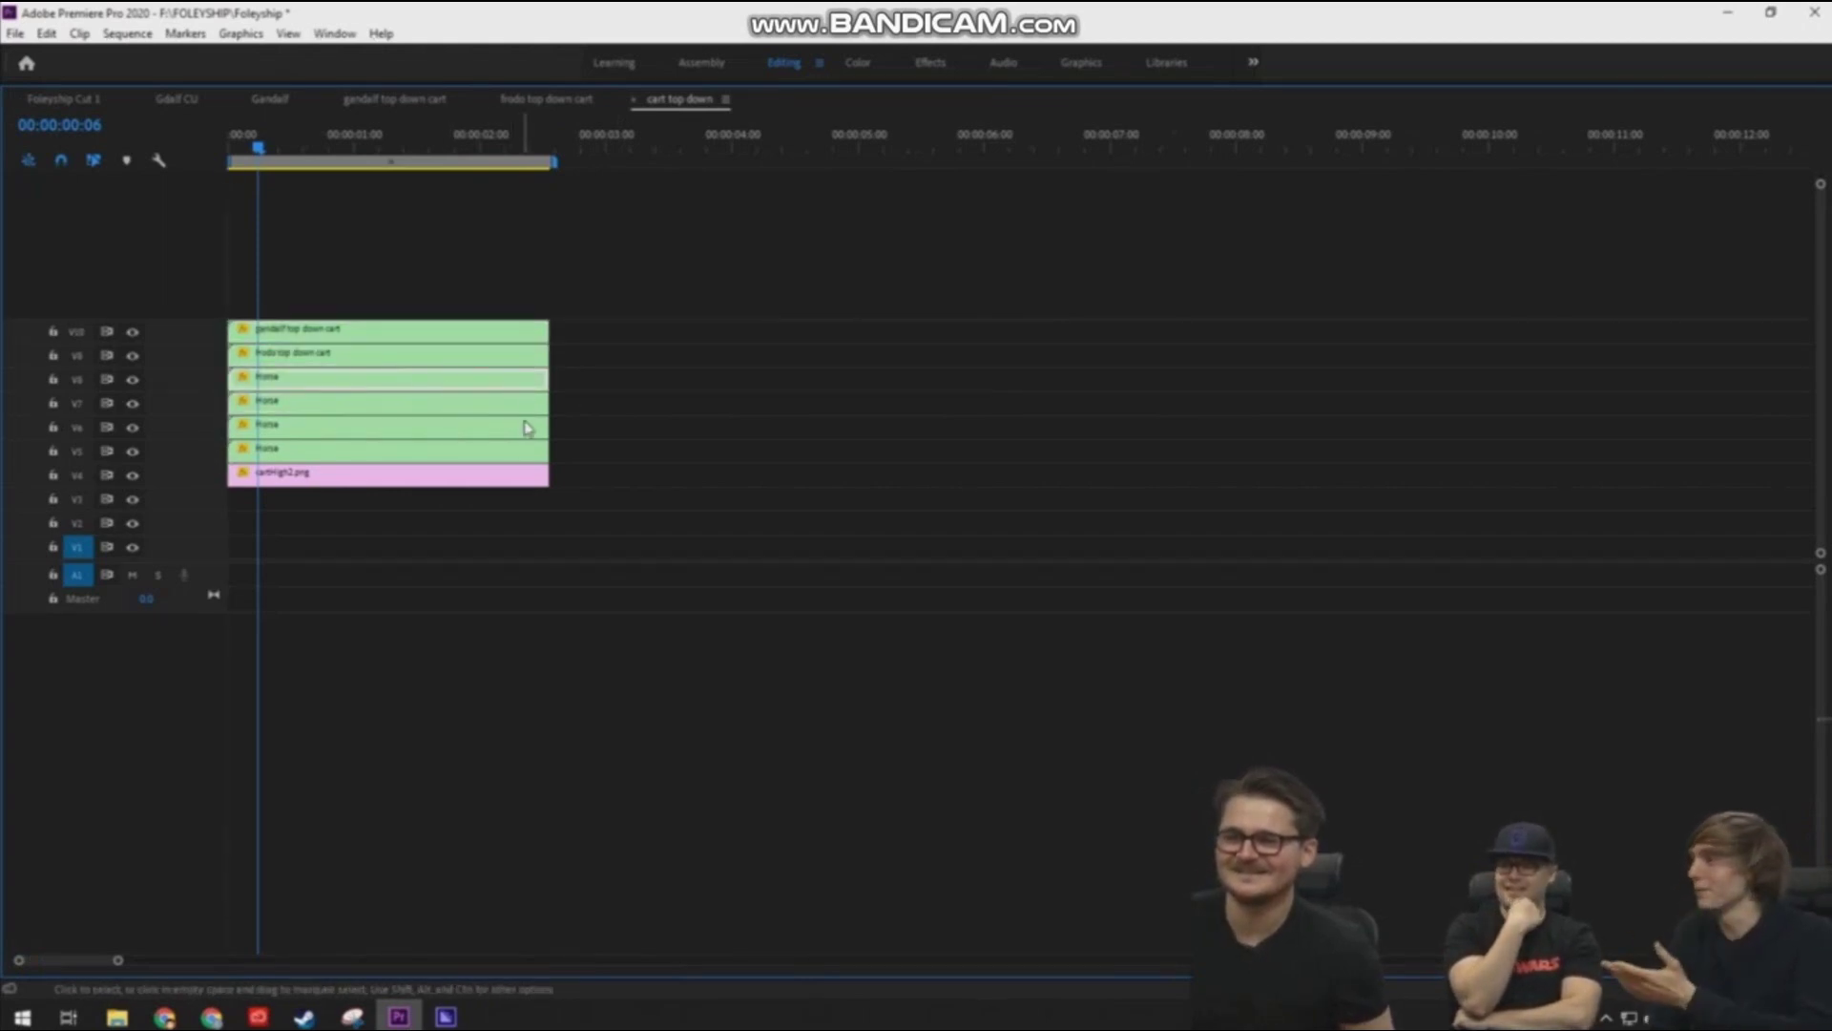
key("grave")
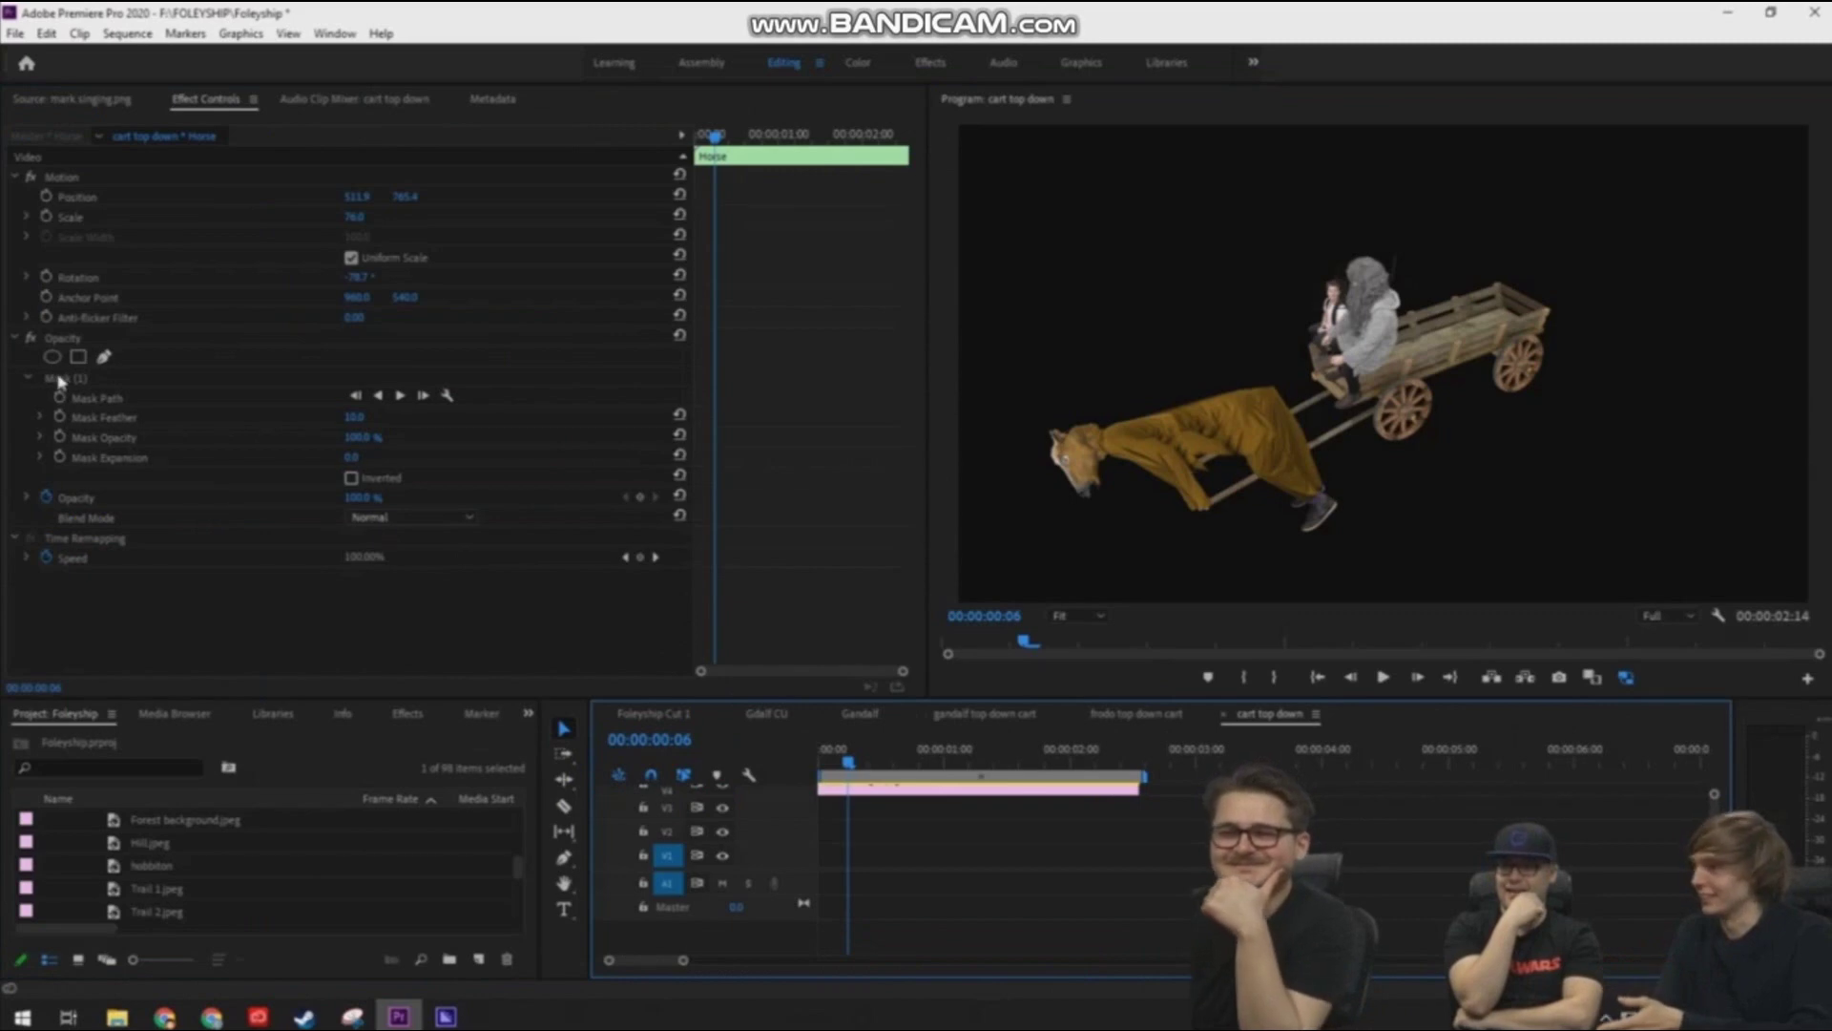
key("Delete")
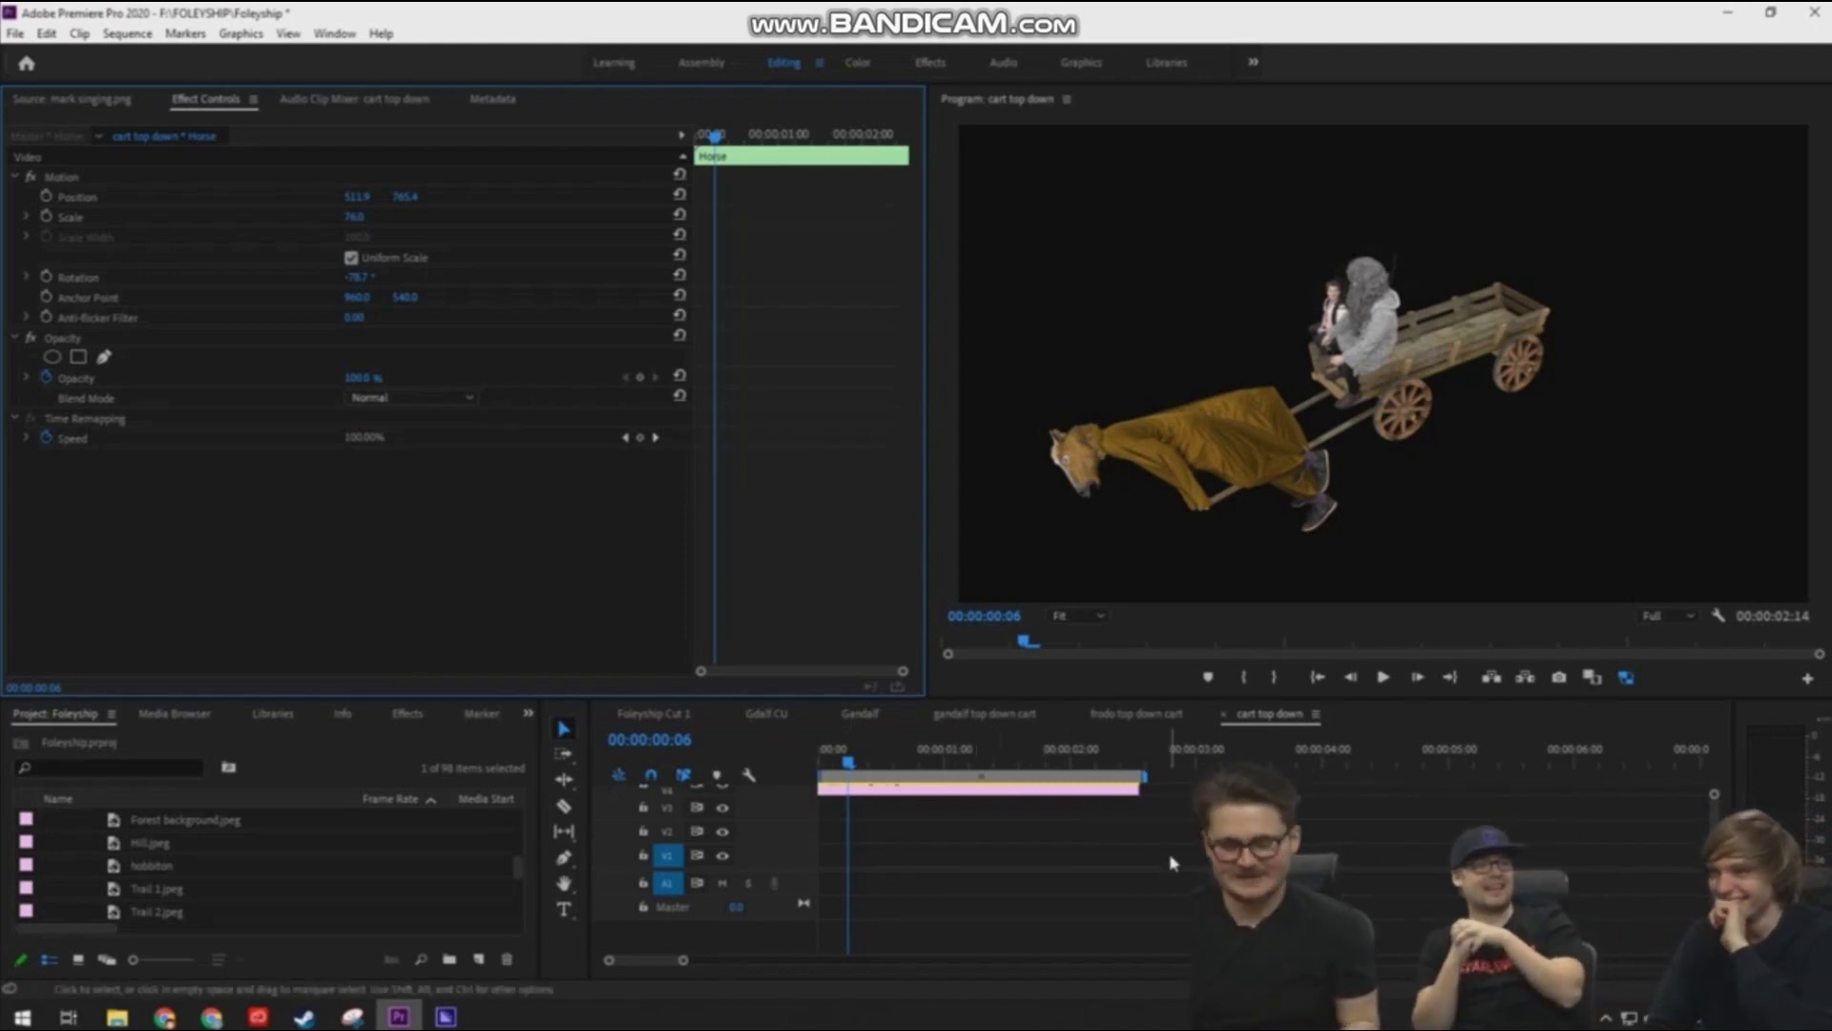
scroll(1175, 844, "up", 3)
scroll(1175, 862, "up", 2)
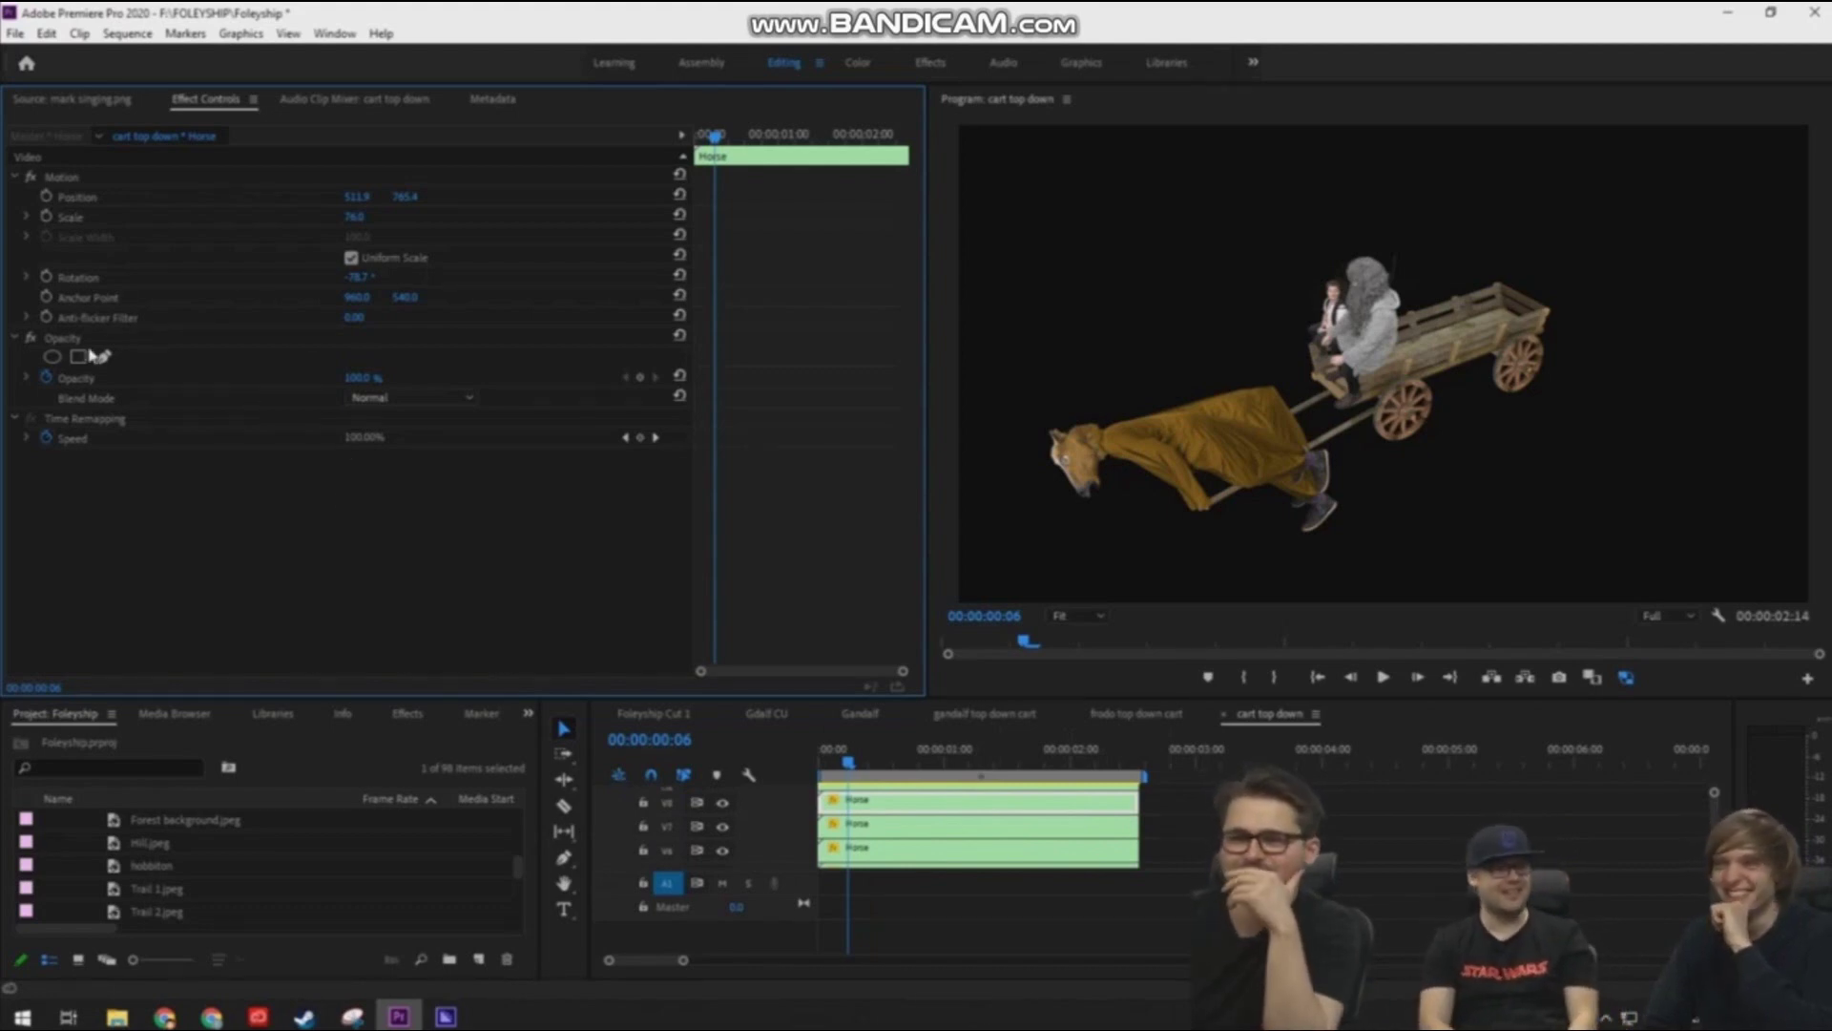
left_click_drag(357, 196, 430, 196)
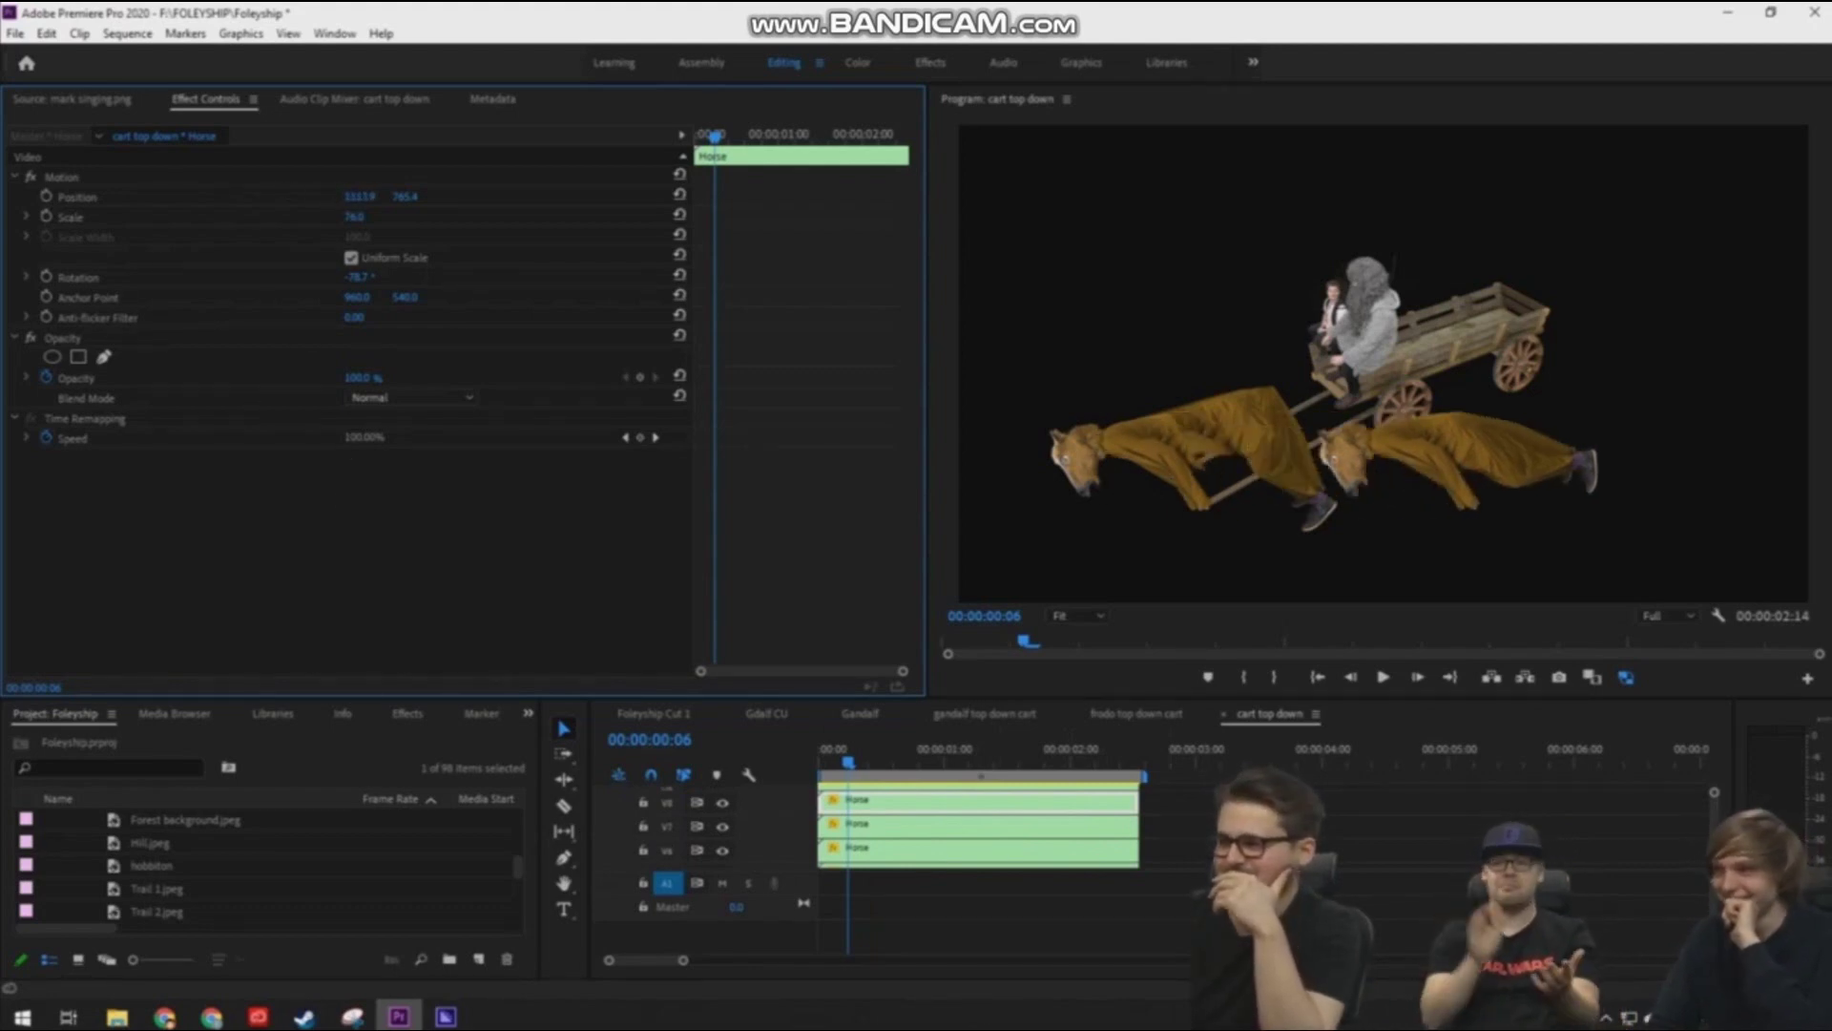
left_click(104, 359)
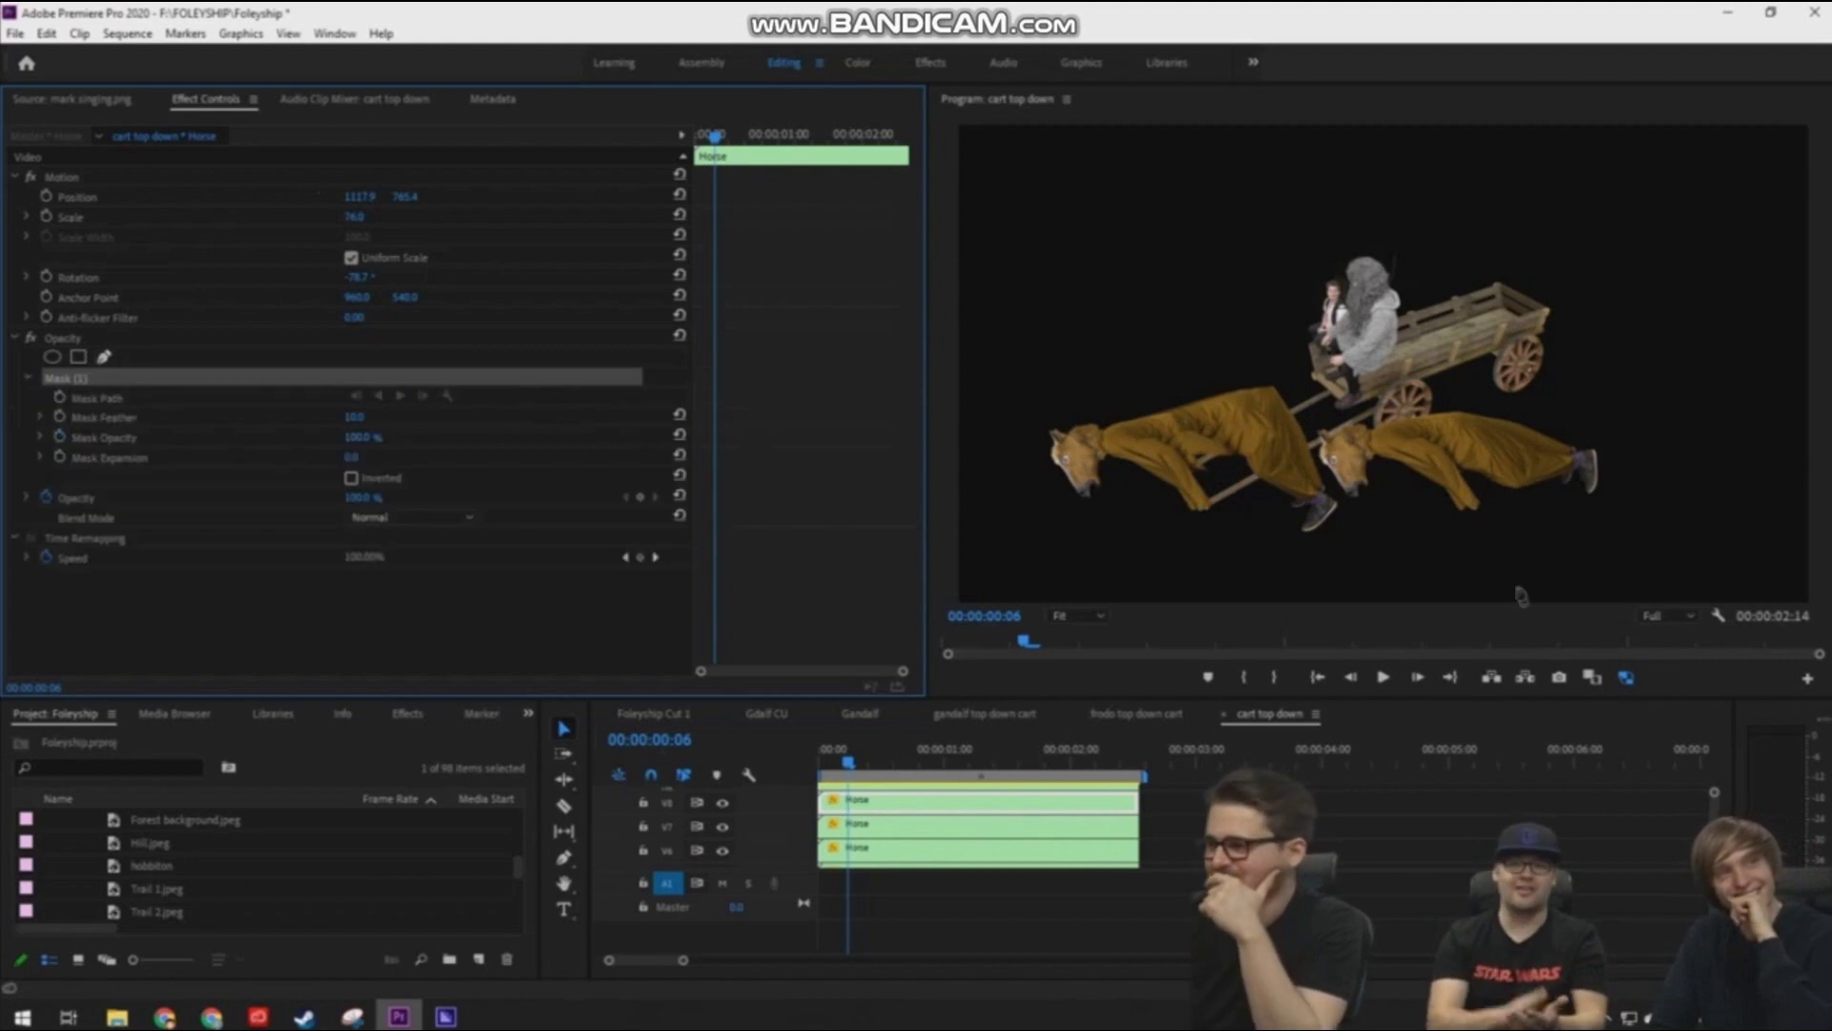
left_click(1469, 472)
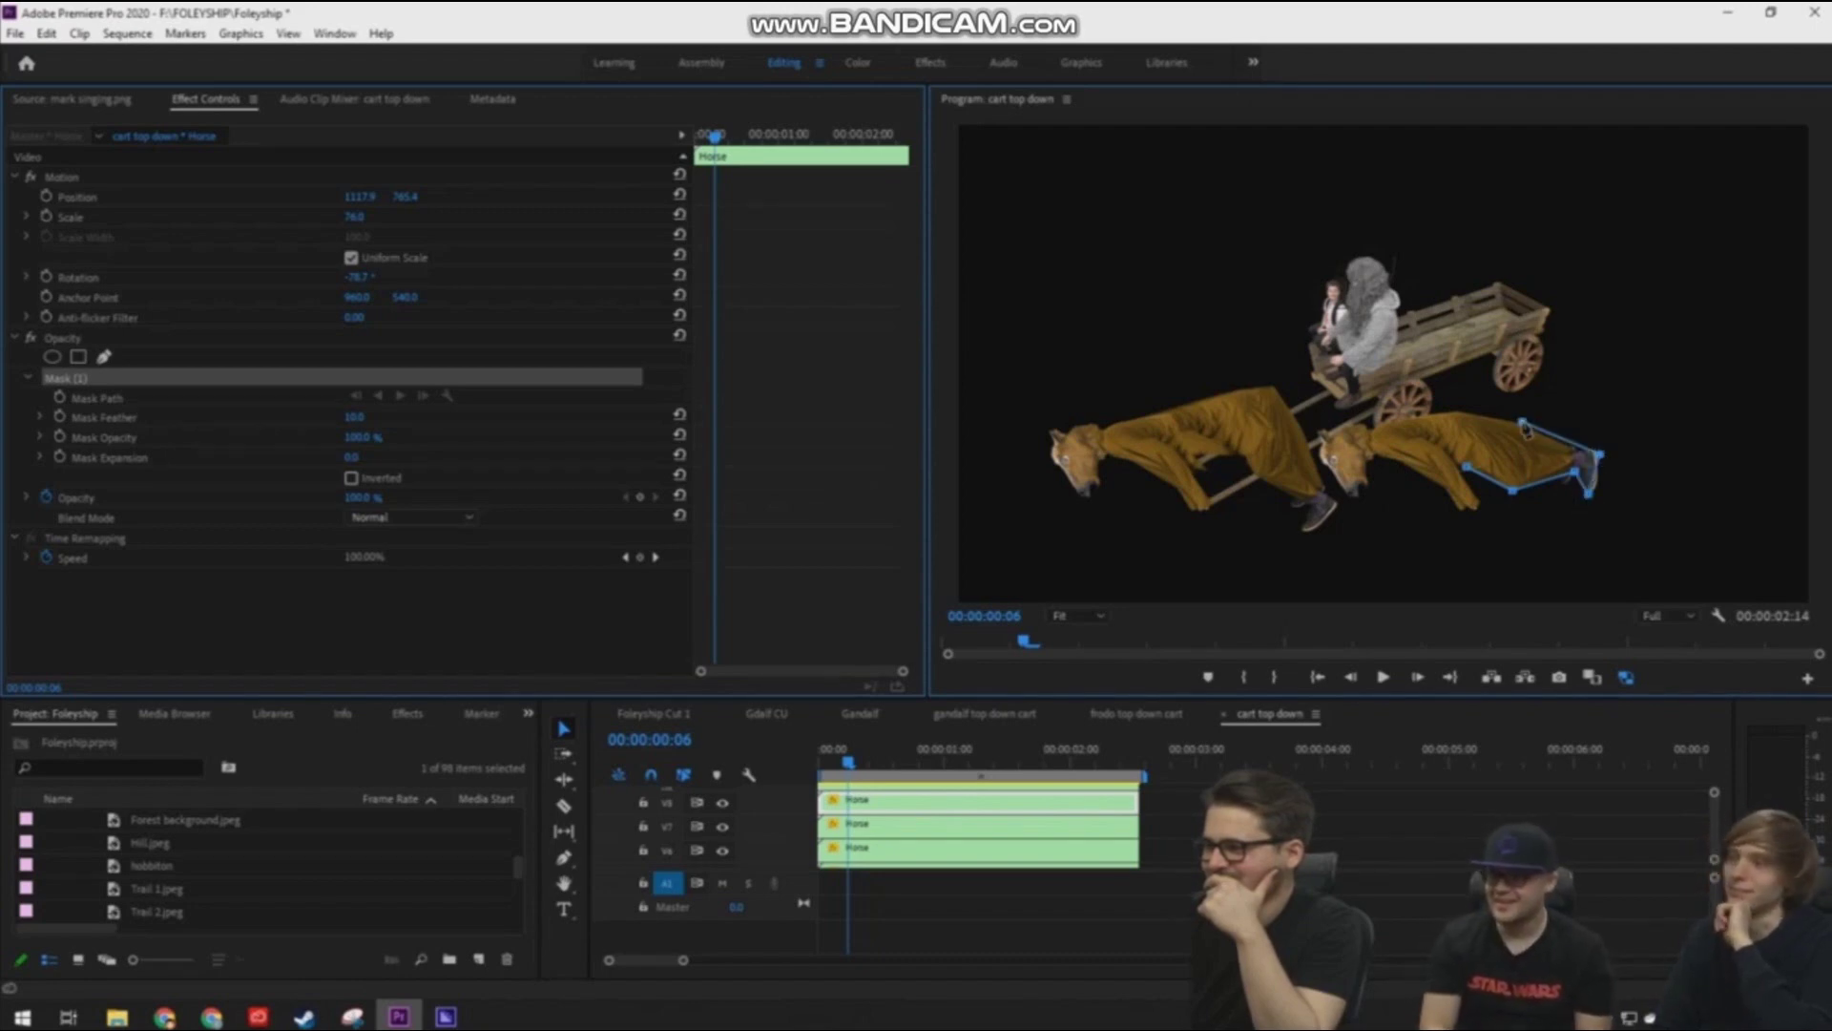
left_click(1475, 486)
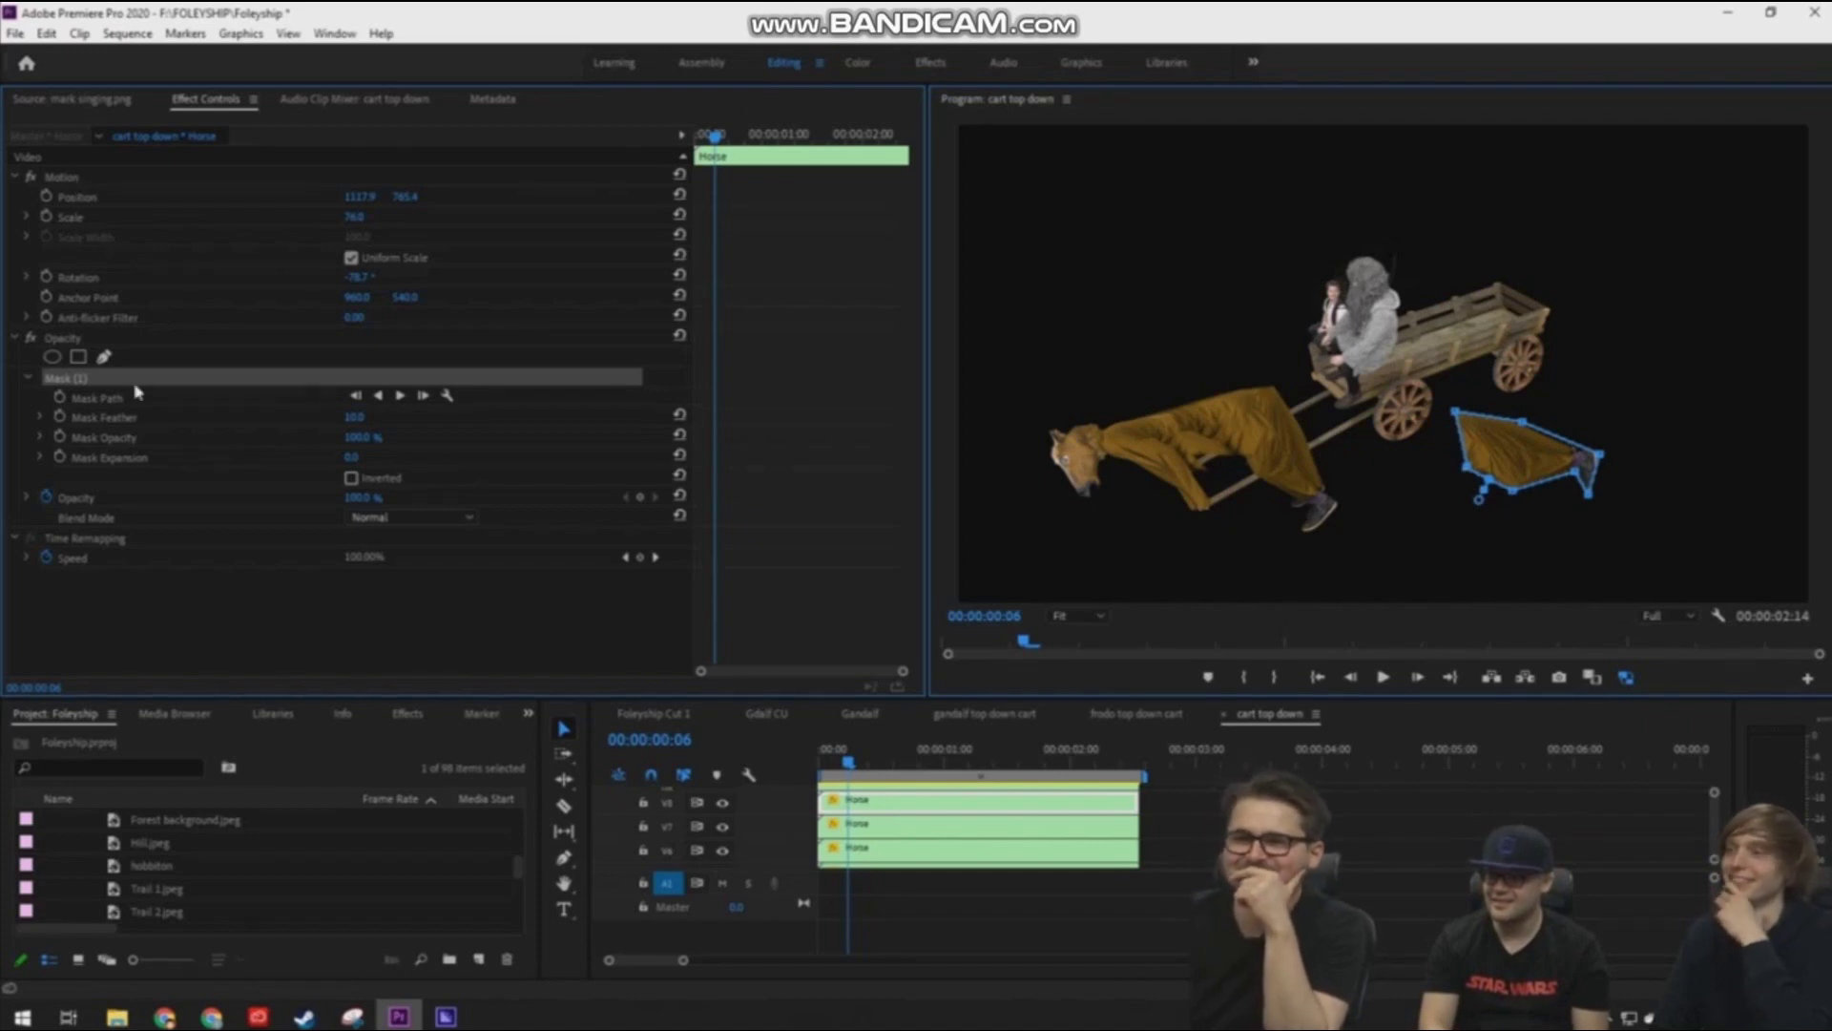
left_click_drag(352, 458, 388, 459)
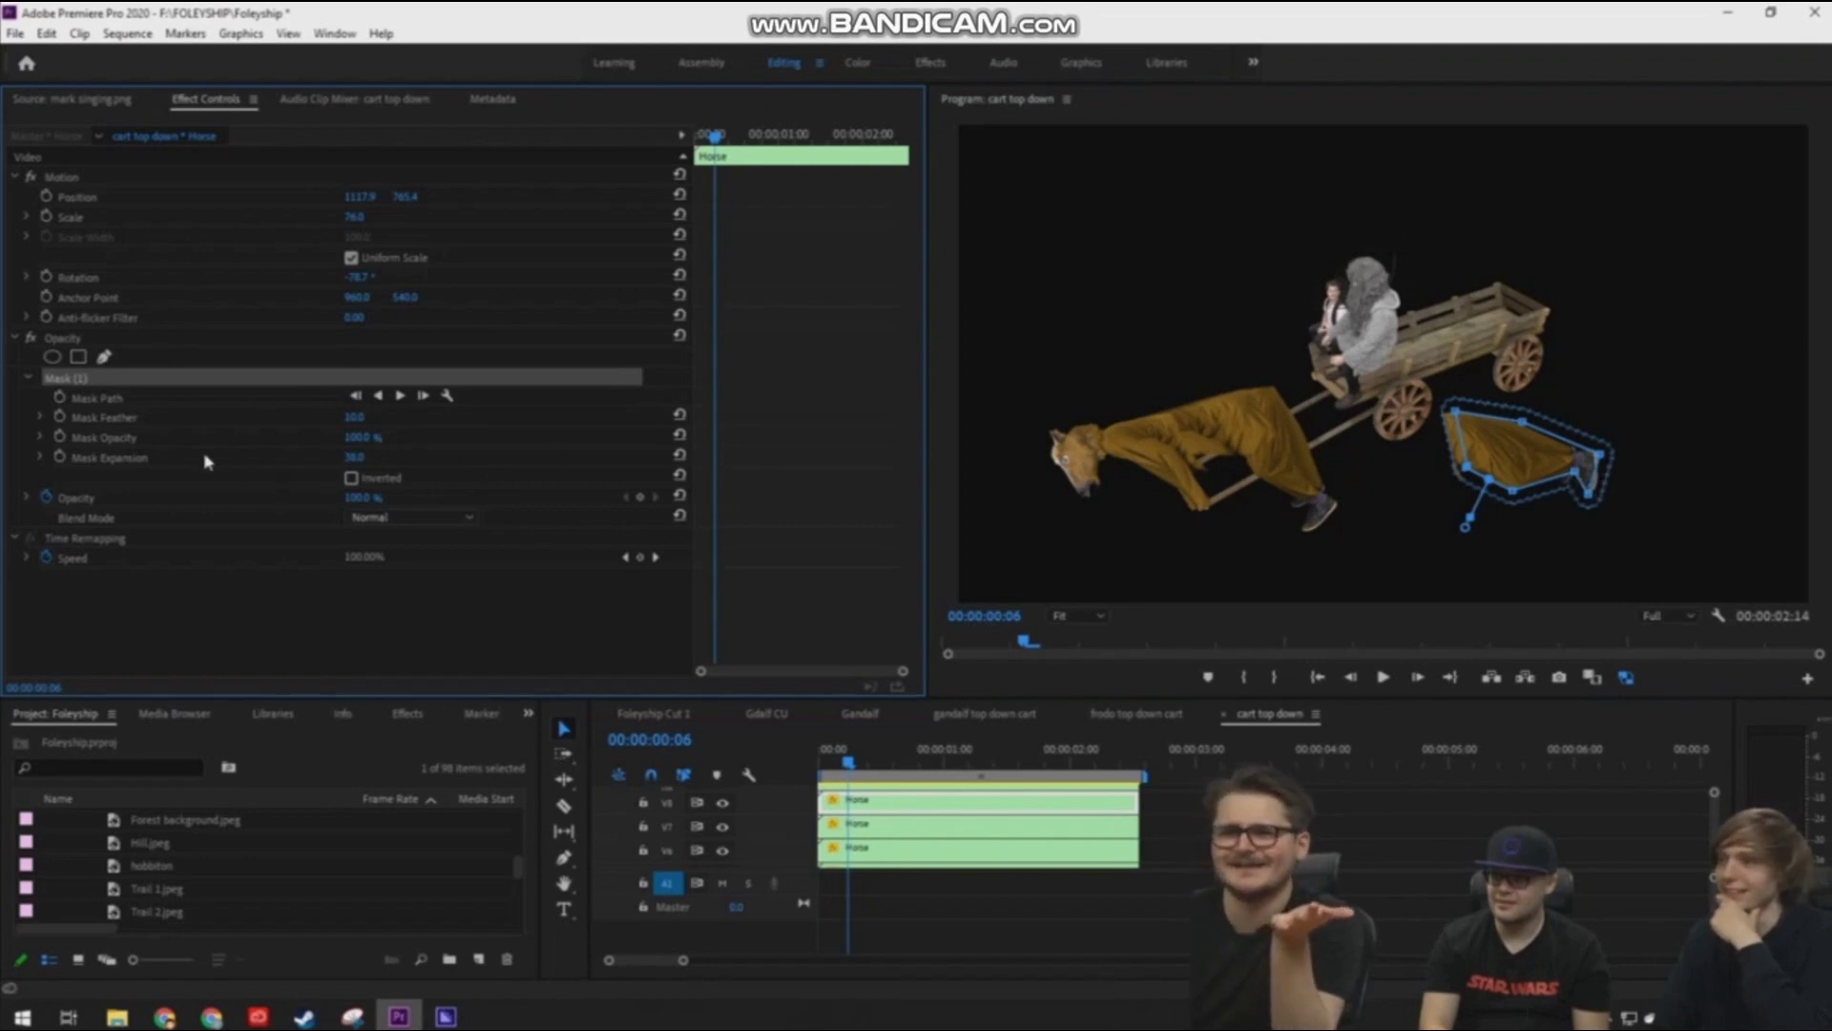
key("Delete")
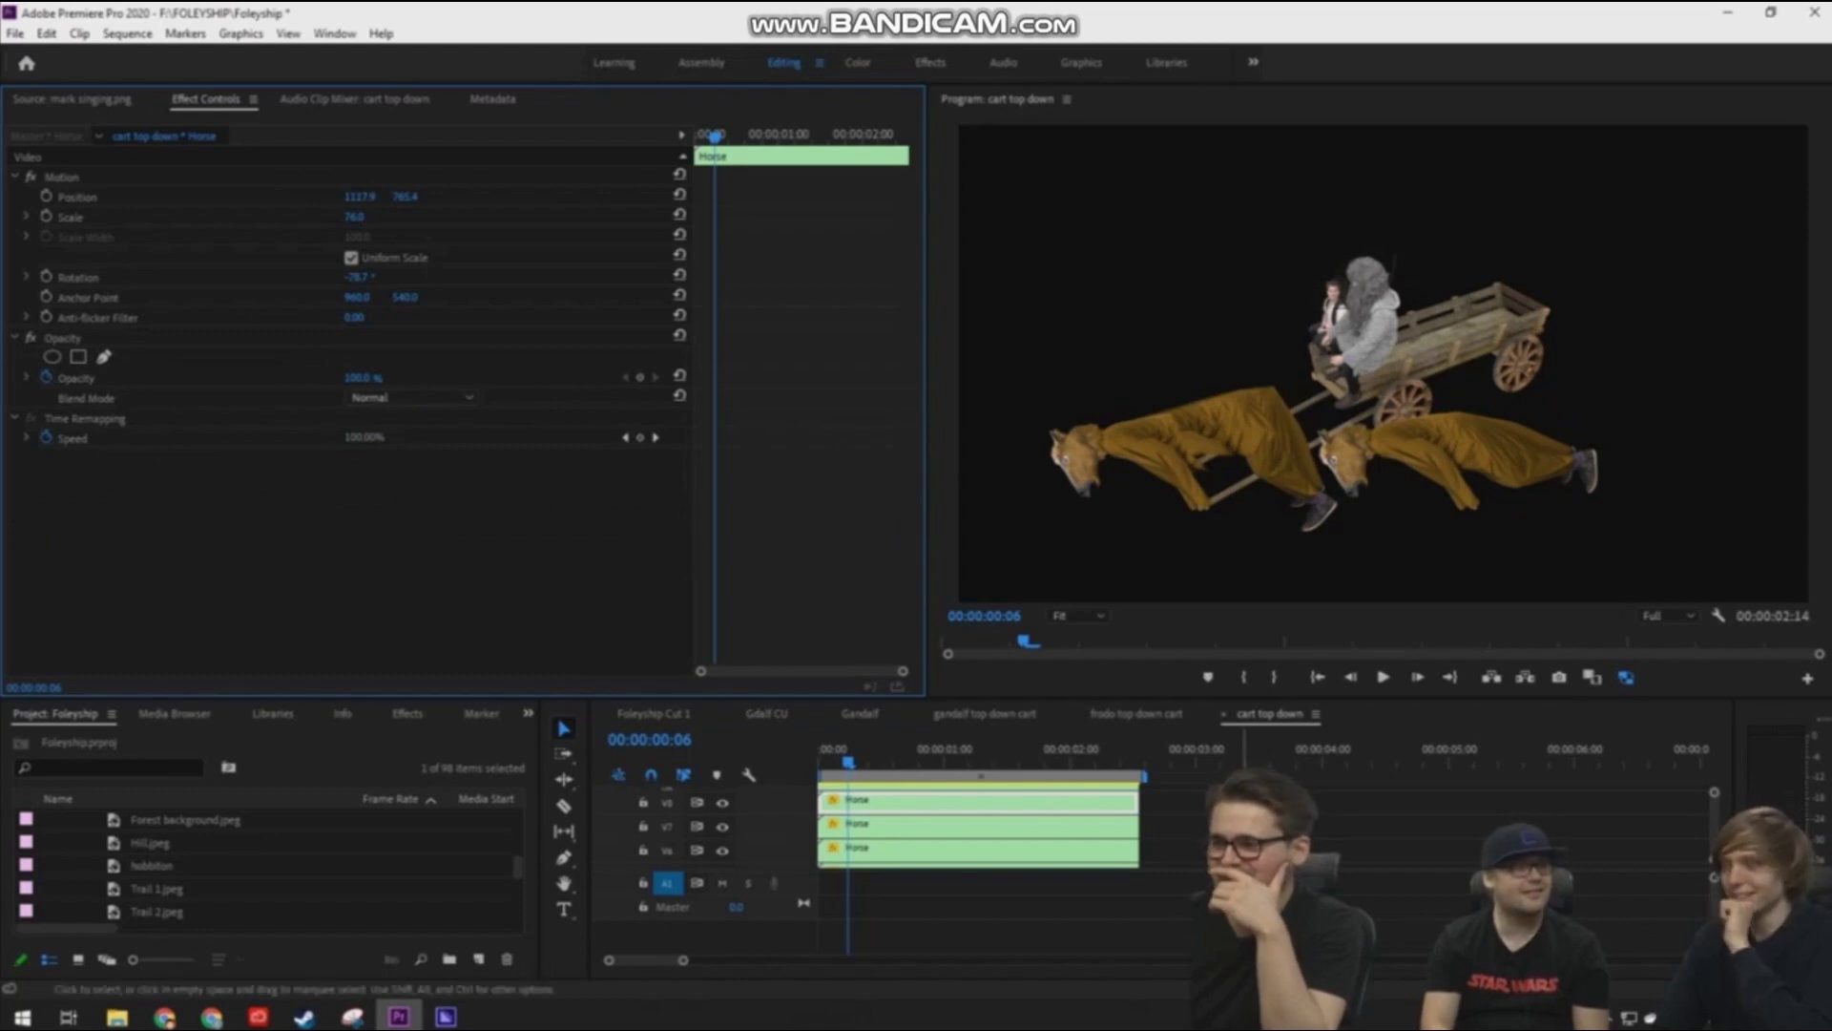
Mask the duplicate horse down to its hind legs with the pen tool
left_click(105, 356)
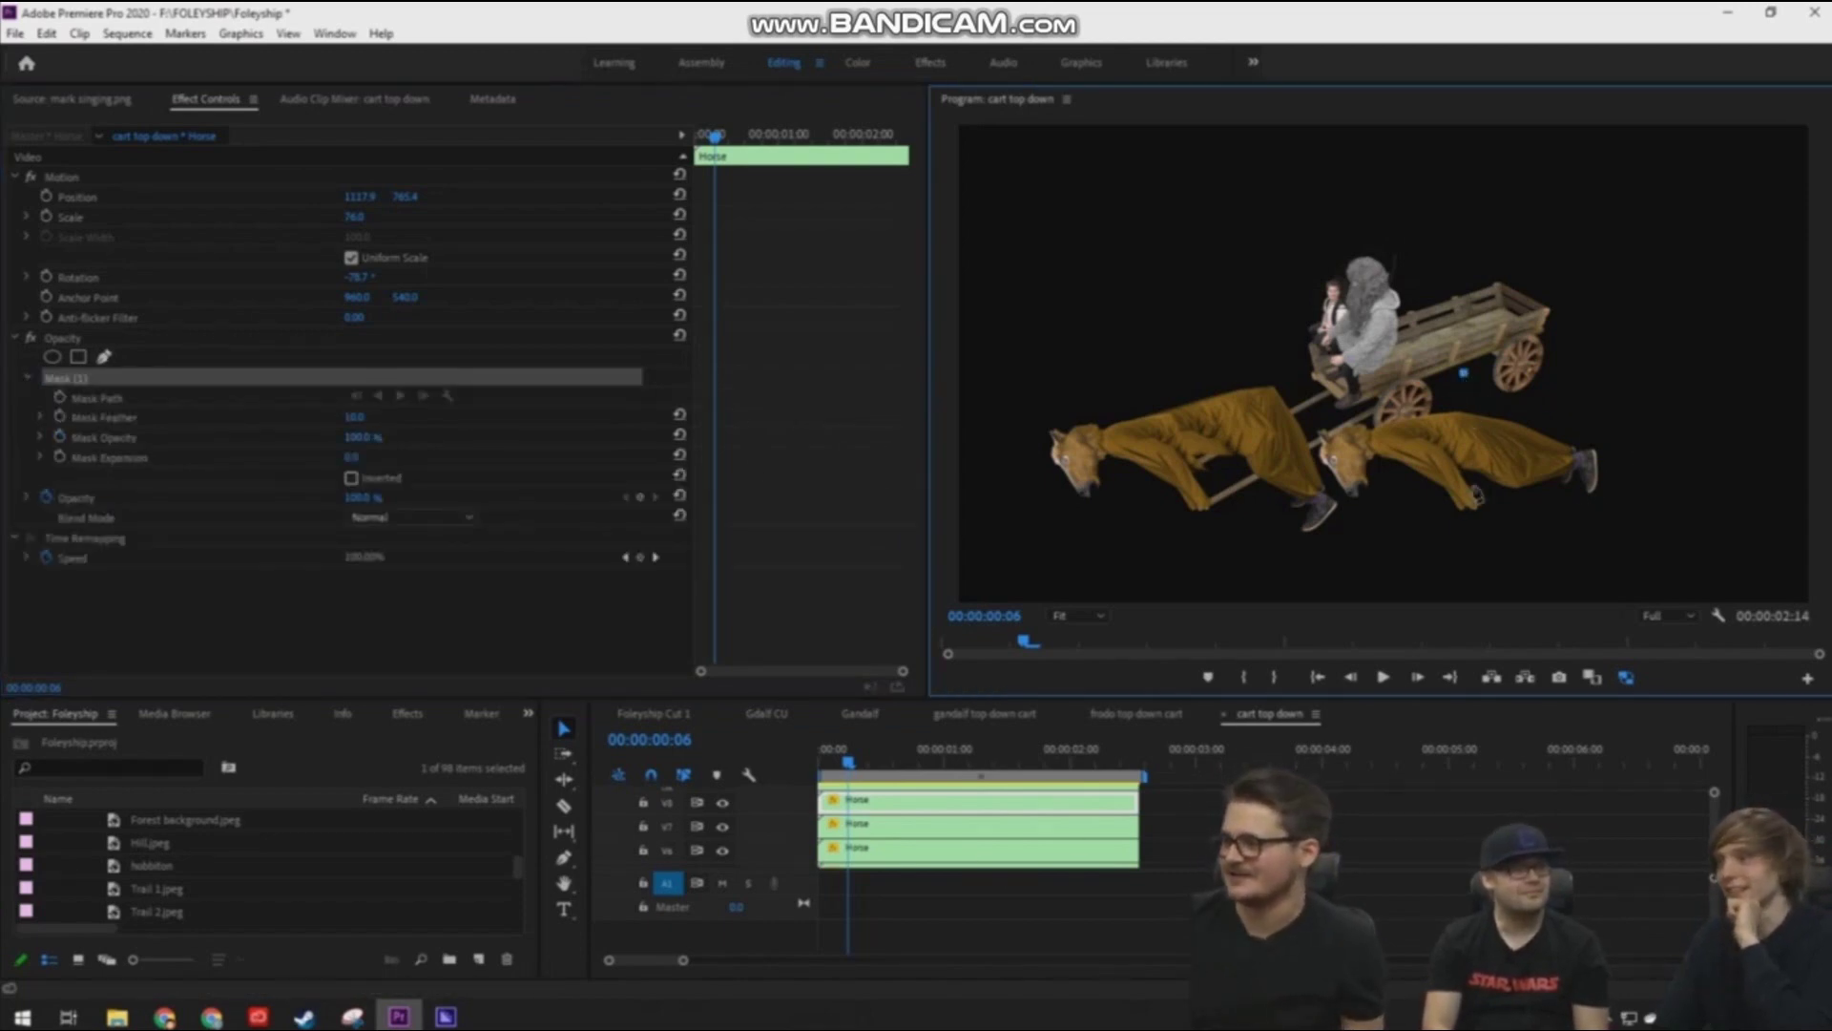
left_click(1472, 484)
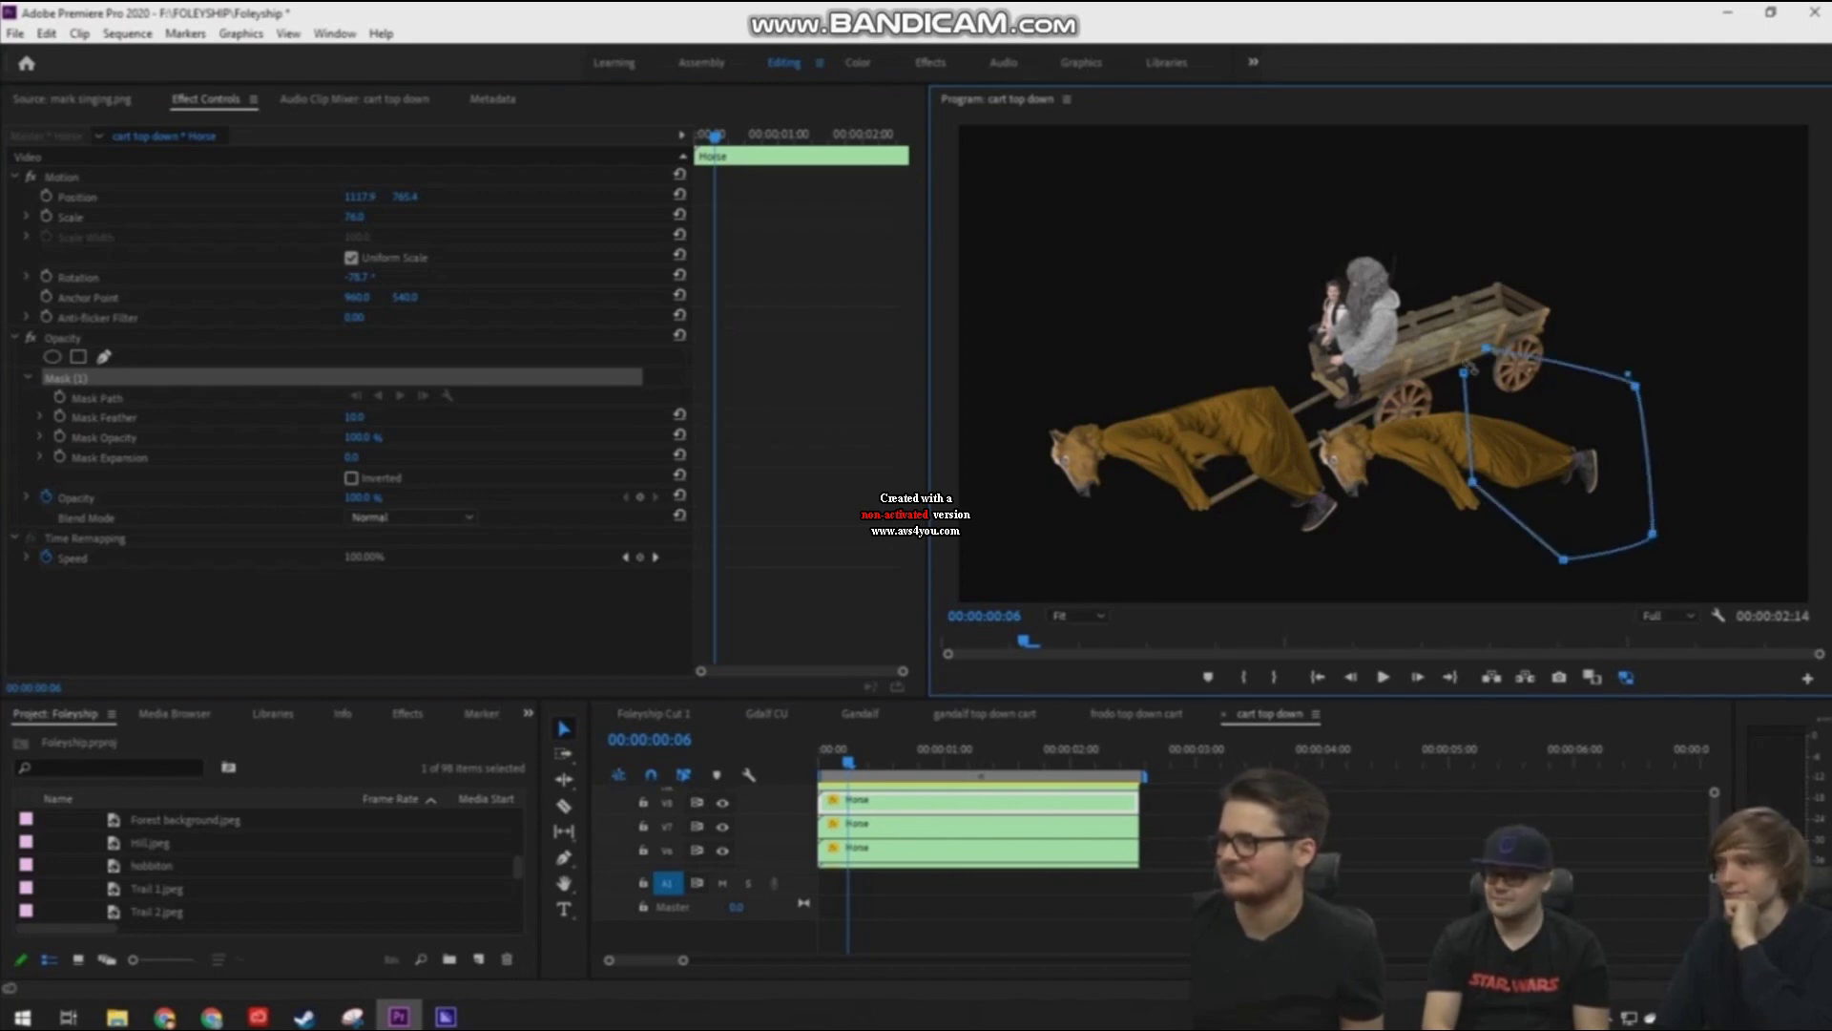
left_click(1466, 379)
Move the hind-leg piece left and rotate it under the first horse's rear
left_click(65, 177)
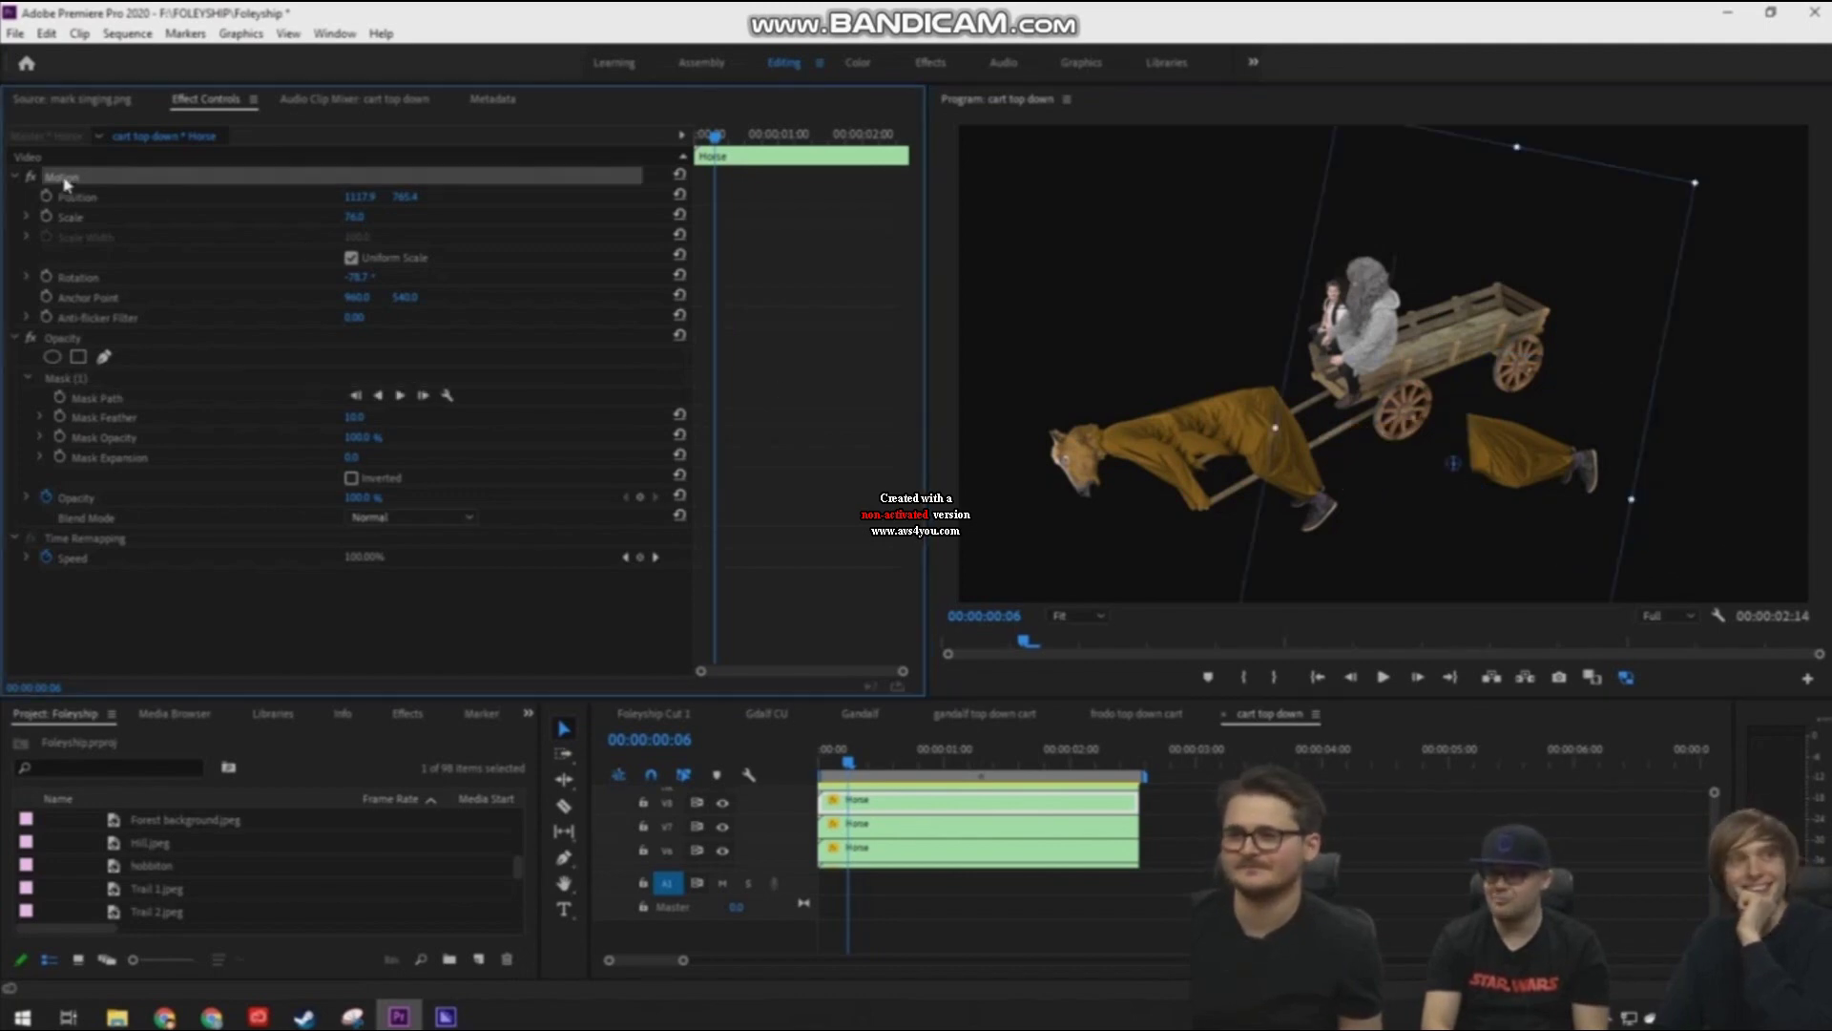
left_click_drag(1715, 166, 1689, 186)
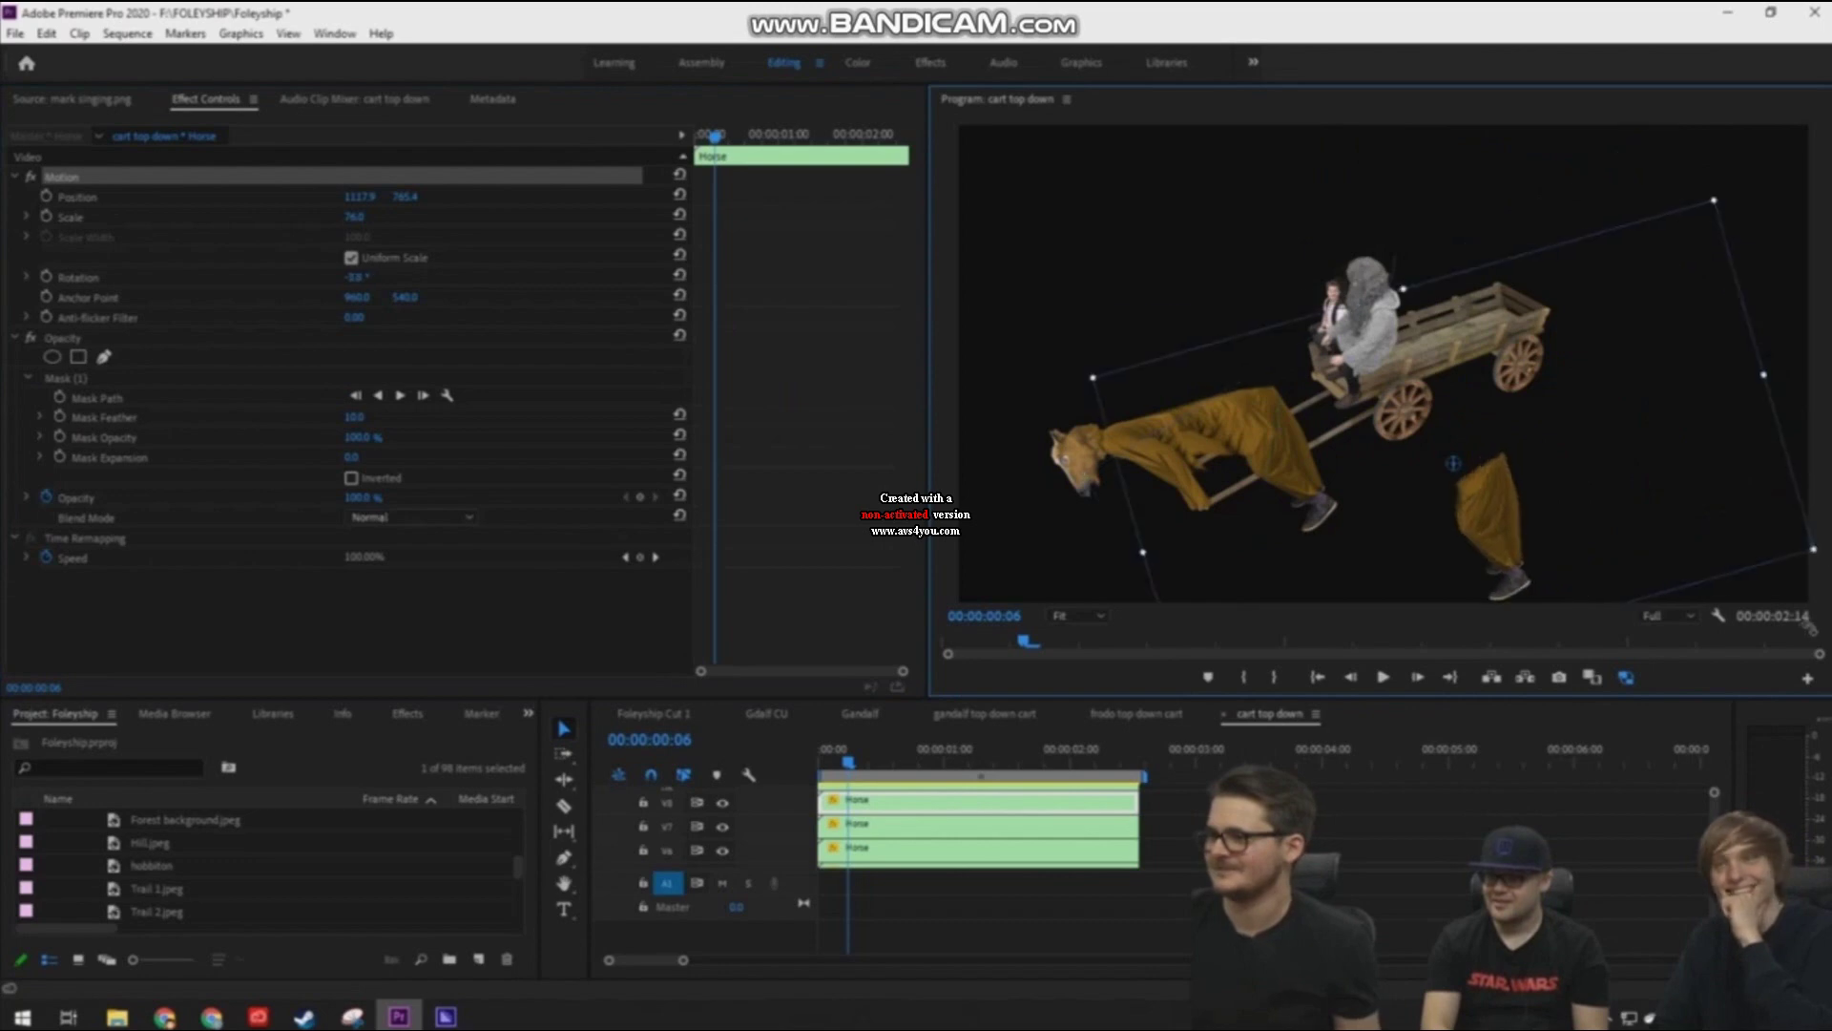
mouse_move(1532, 488)
left_mouse_down()
mouse_move(1498, 458)
mouse_move(1363, 455)
left_mouse_up()
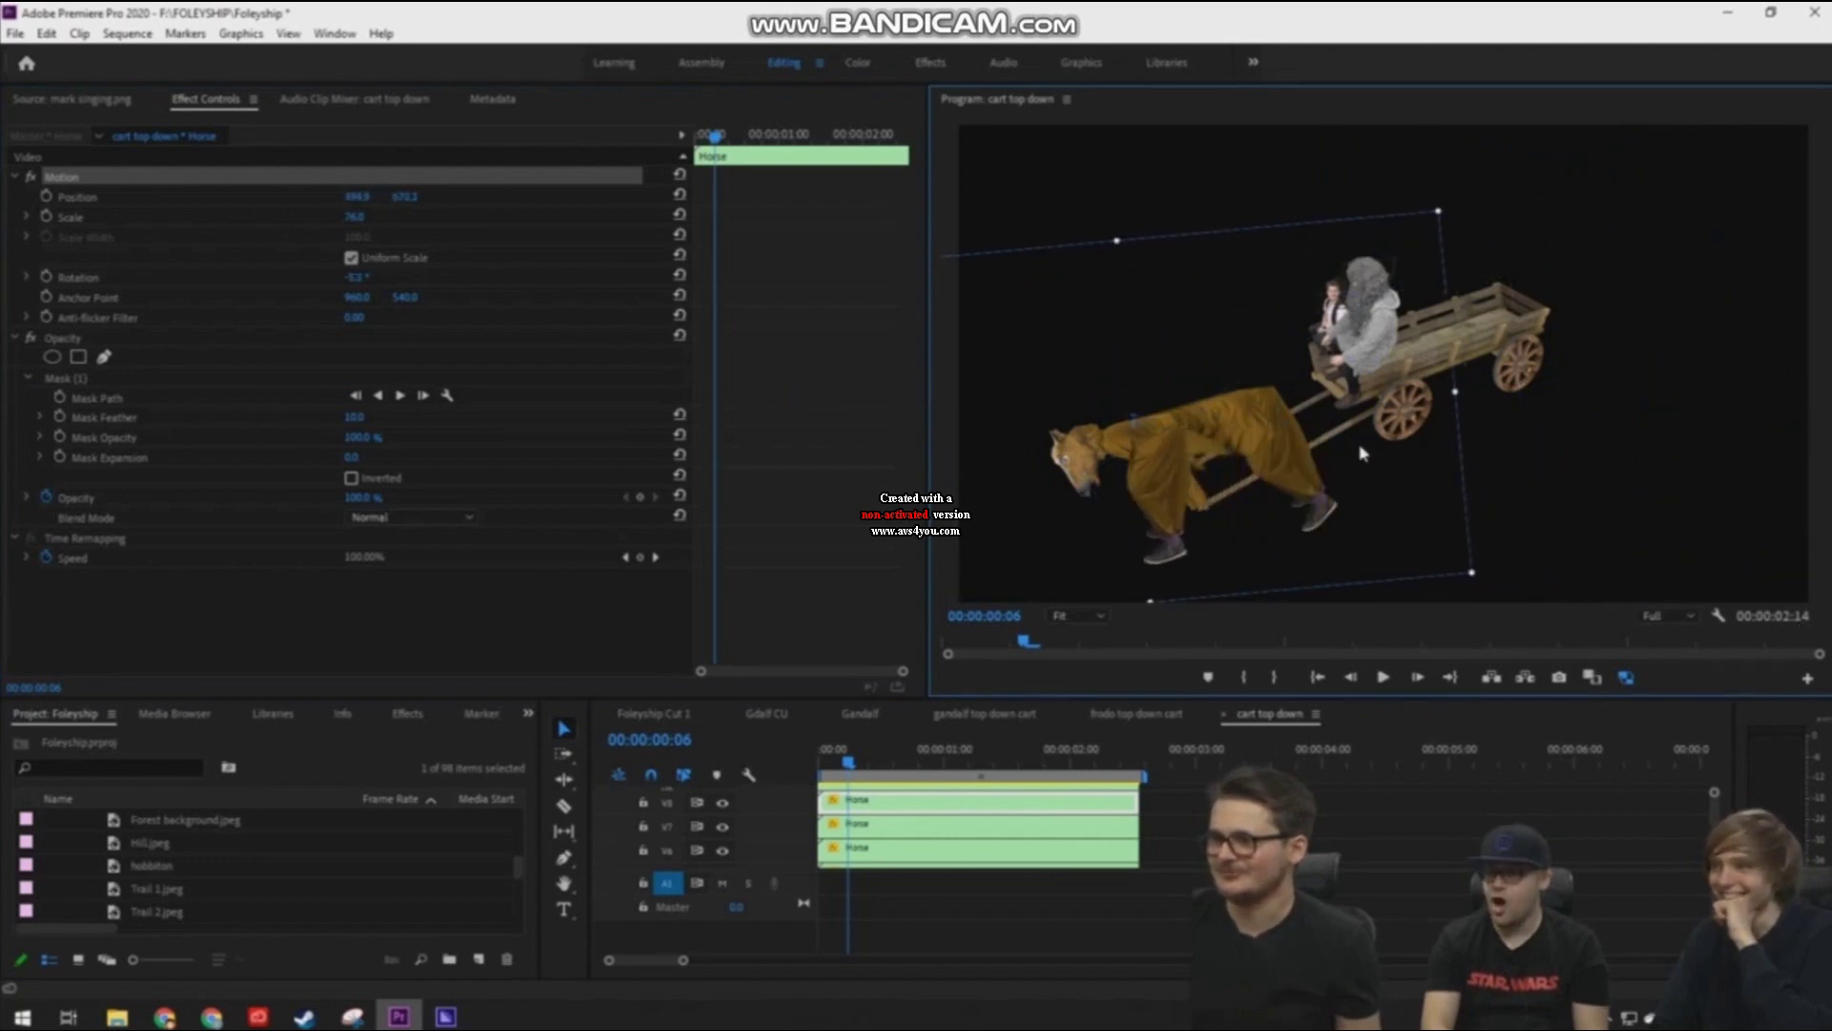
left_click_drag(1481, 577, 1513, 449)
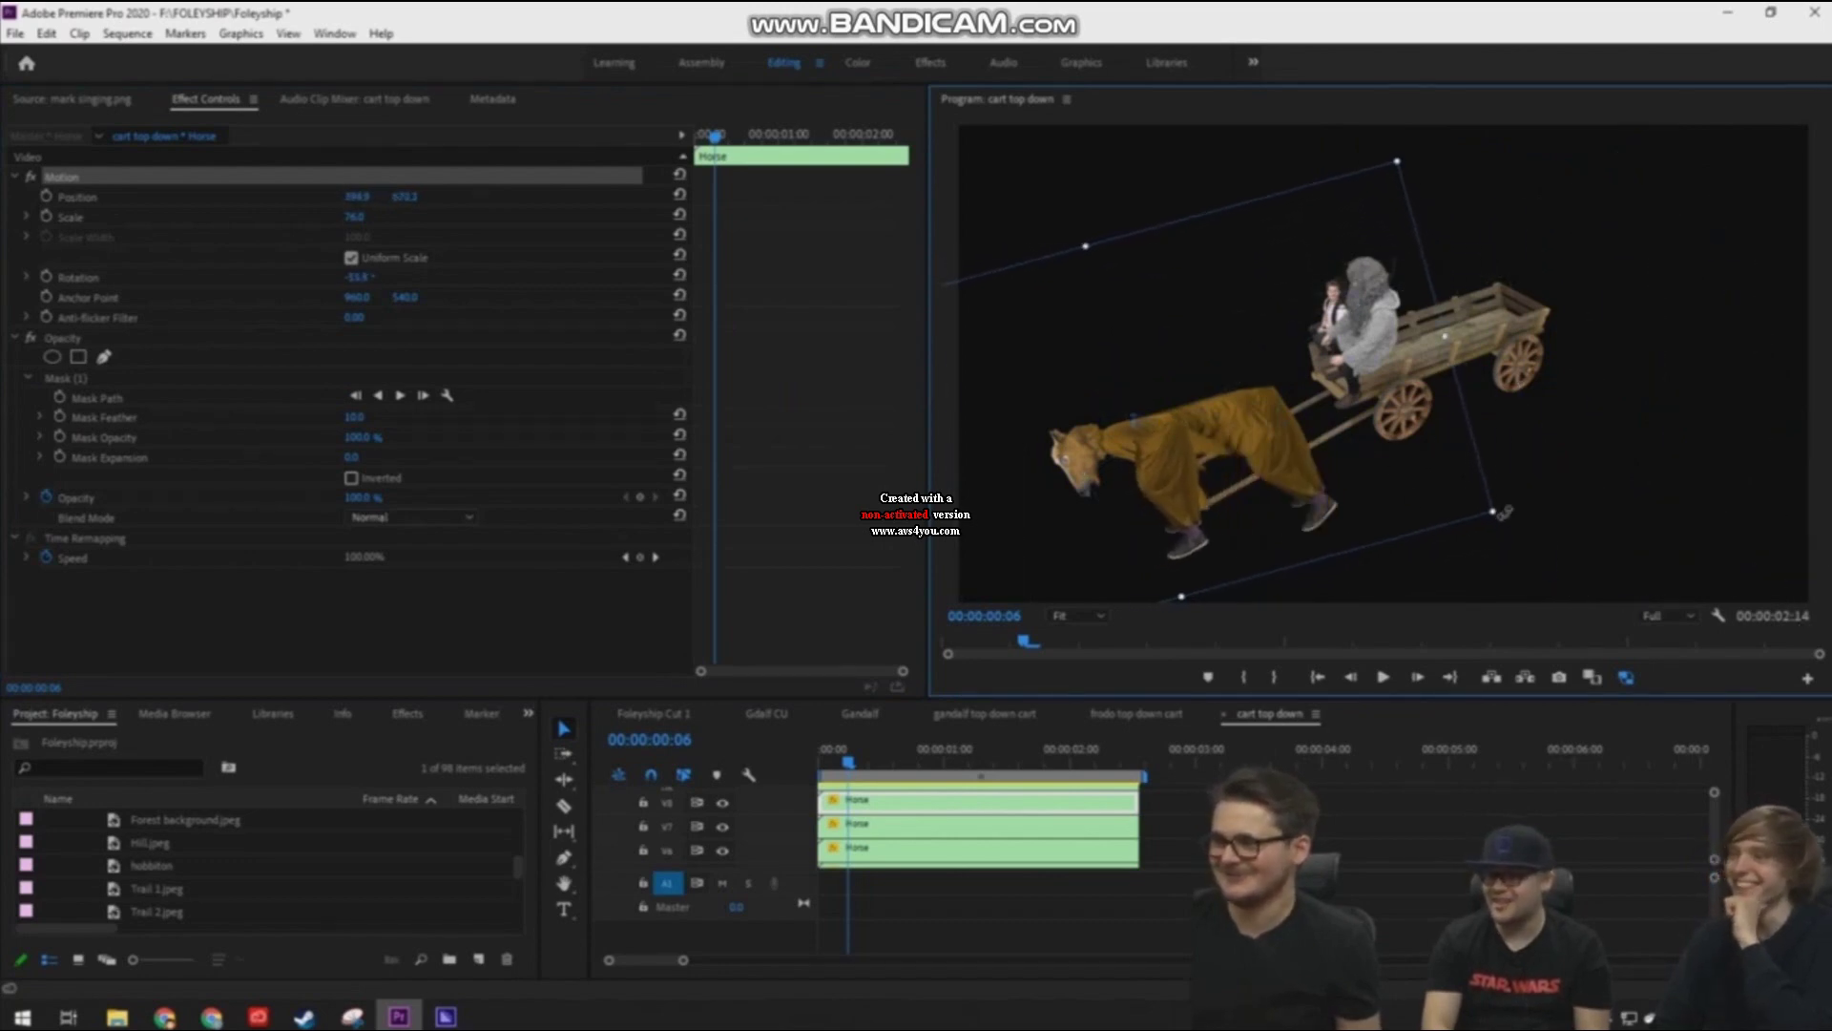
left_click_drag(1379, 450, 1383, 464)
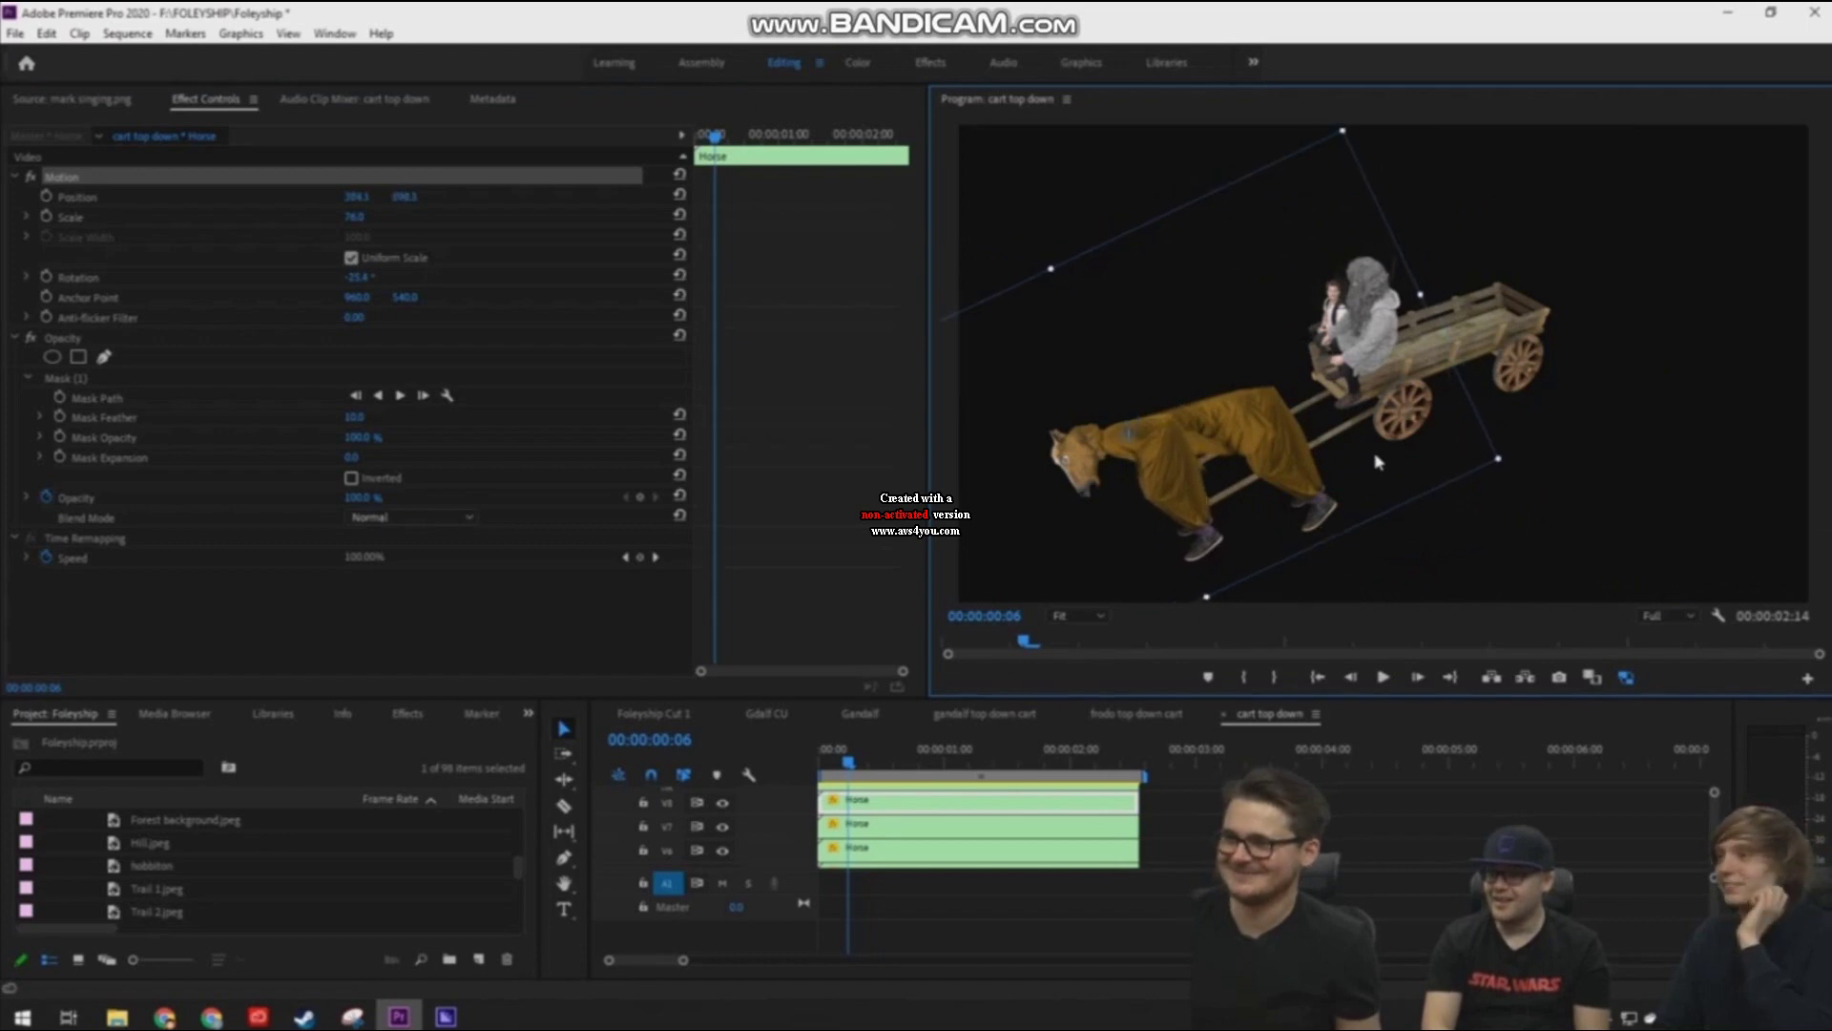
left_click_drag(1518, 468, 1440, 460)
Drag a Mask (1) vertex on the middle Horse clip to reveal the rear legs, then render and play
left_click(1116, 816)
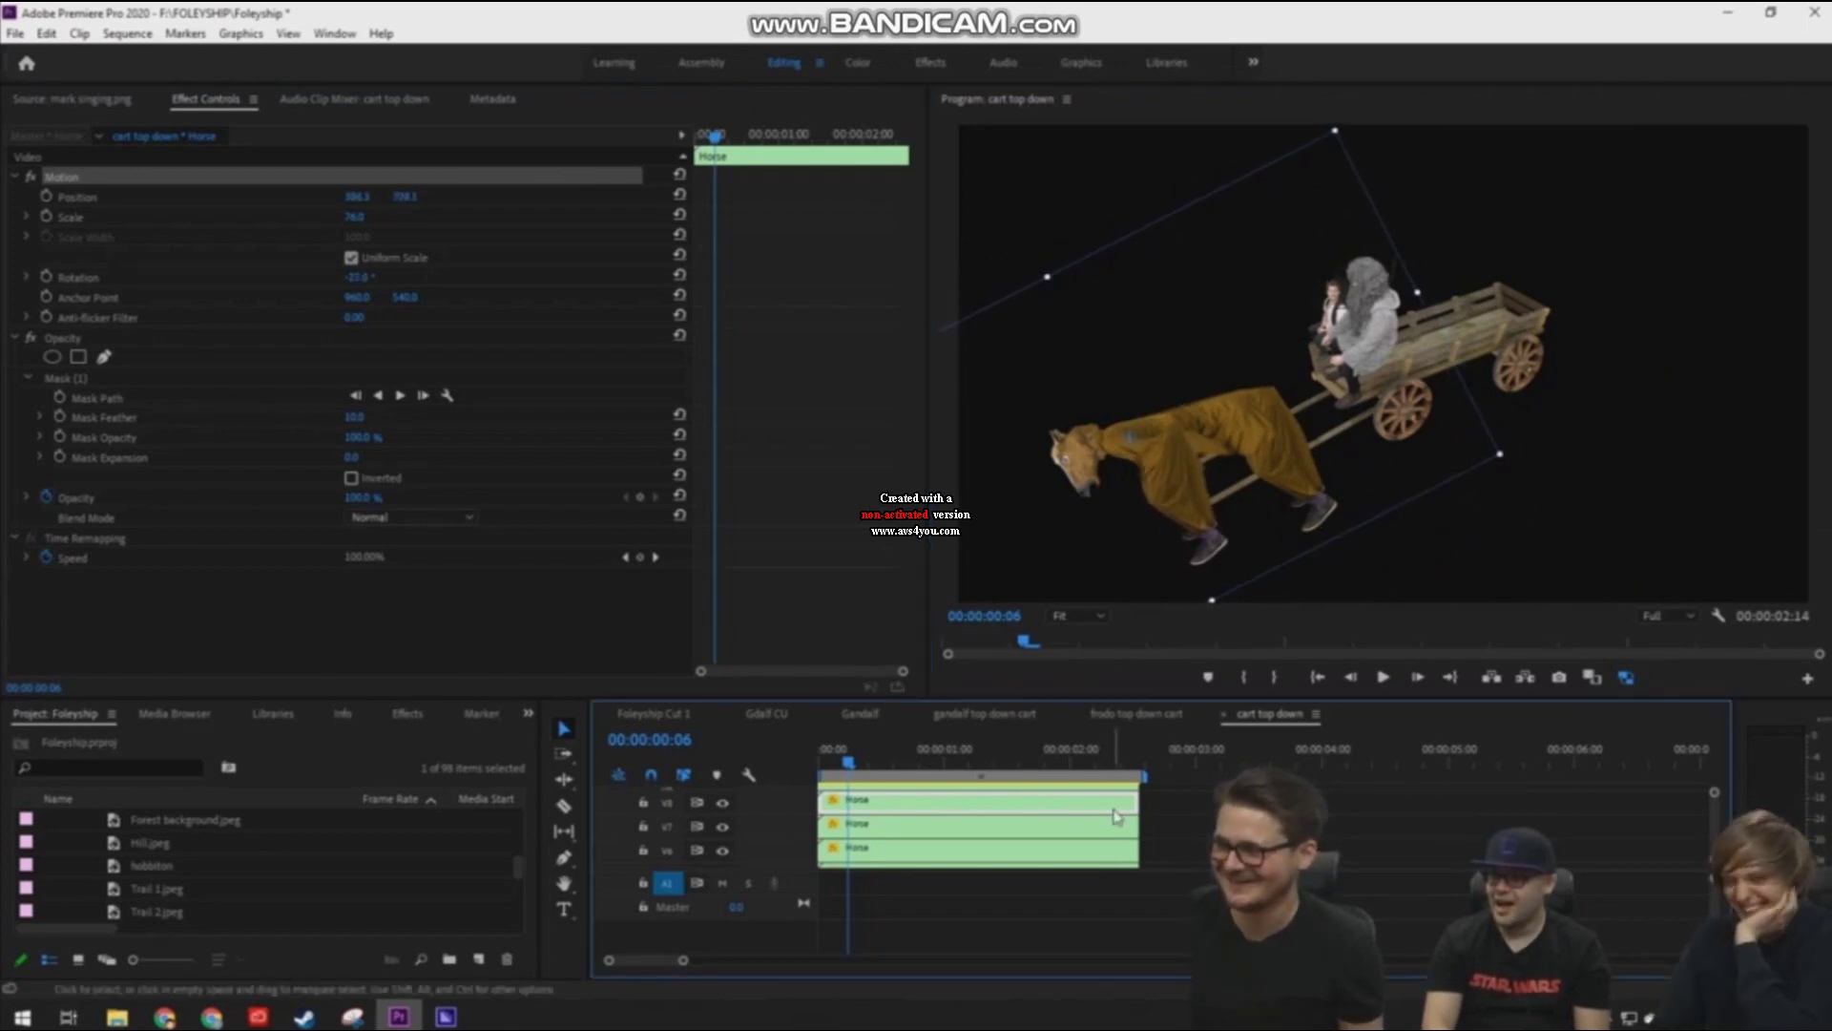
left_click(1127, 800)
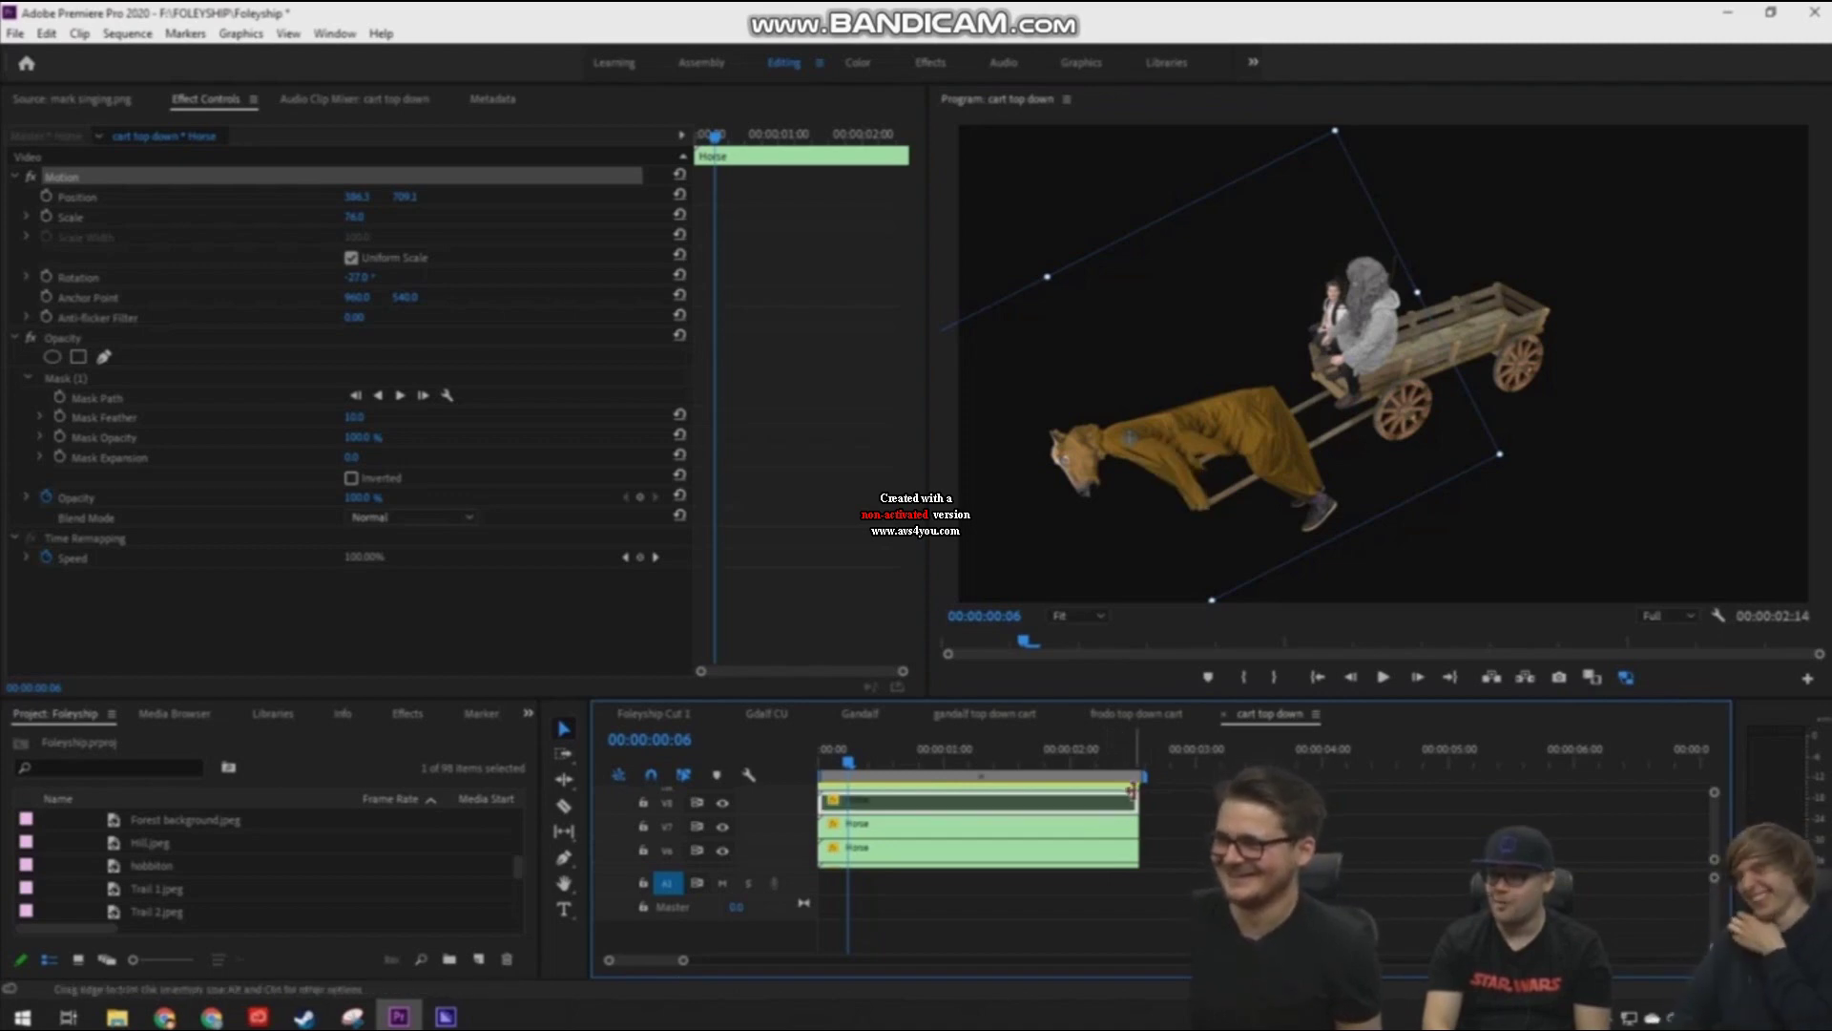
left_click(1070, 830)
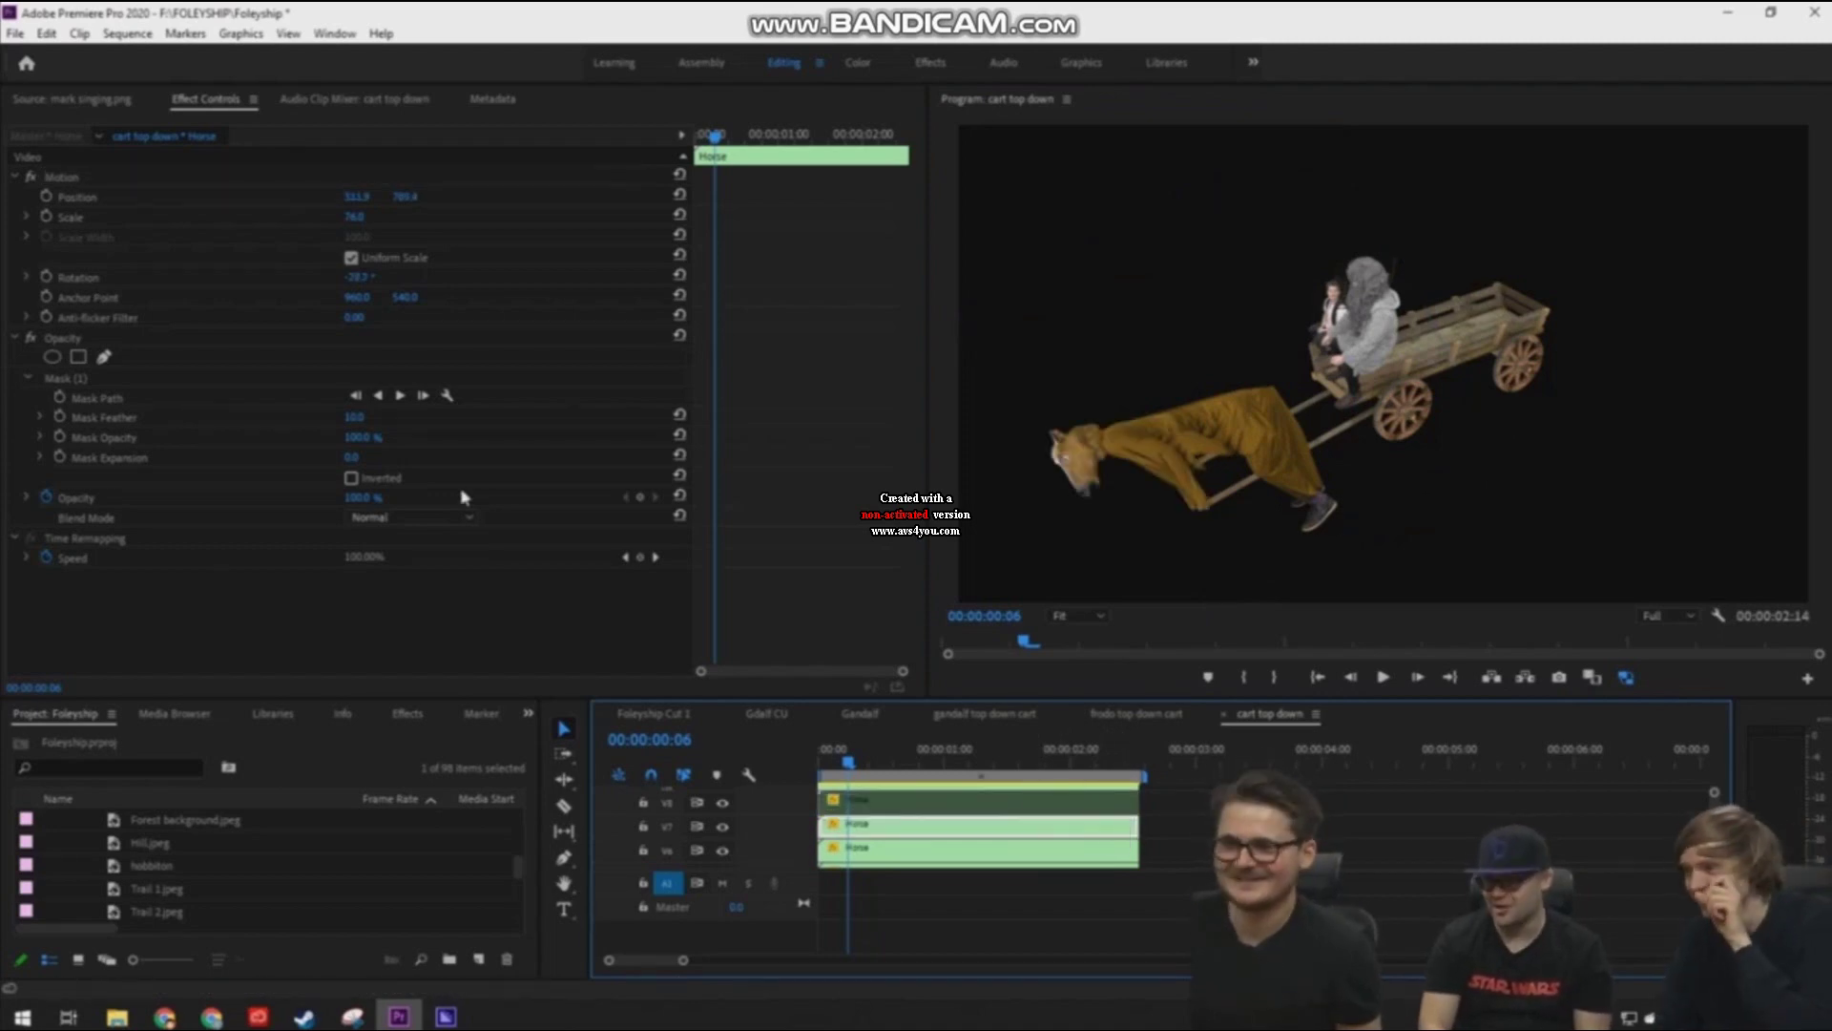
left_click(65, 377)
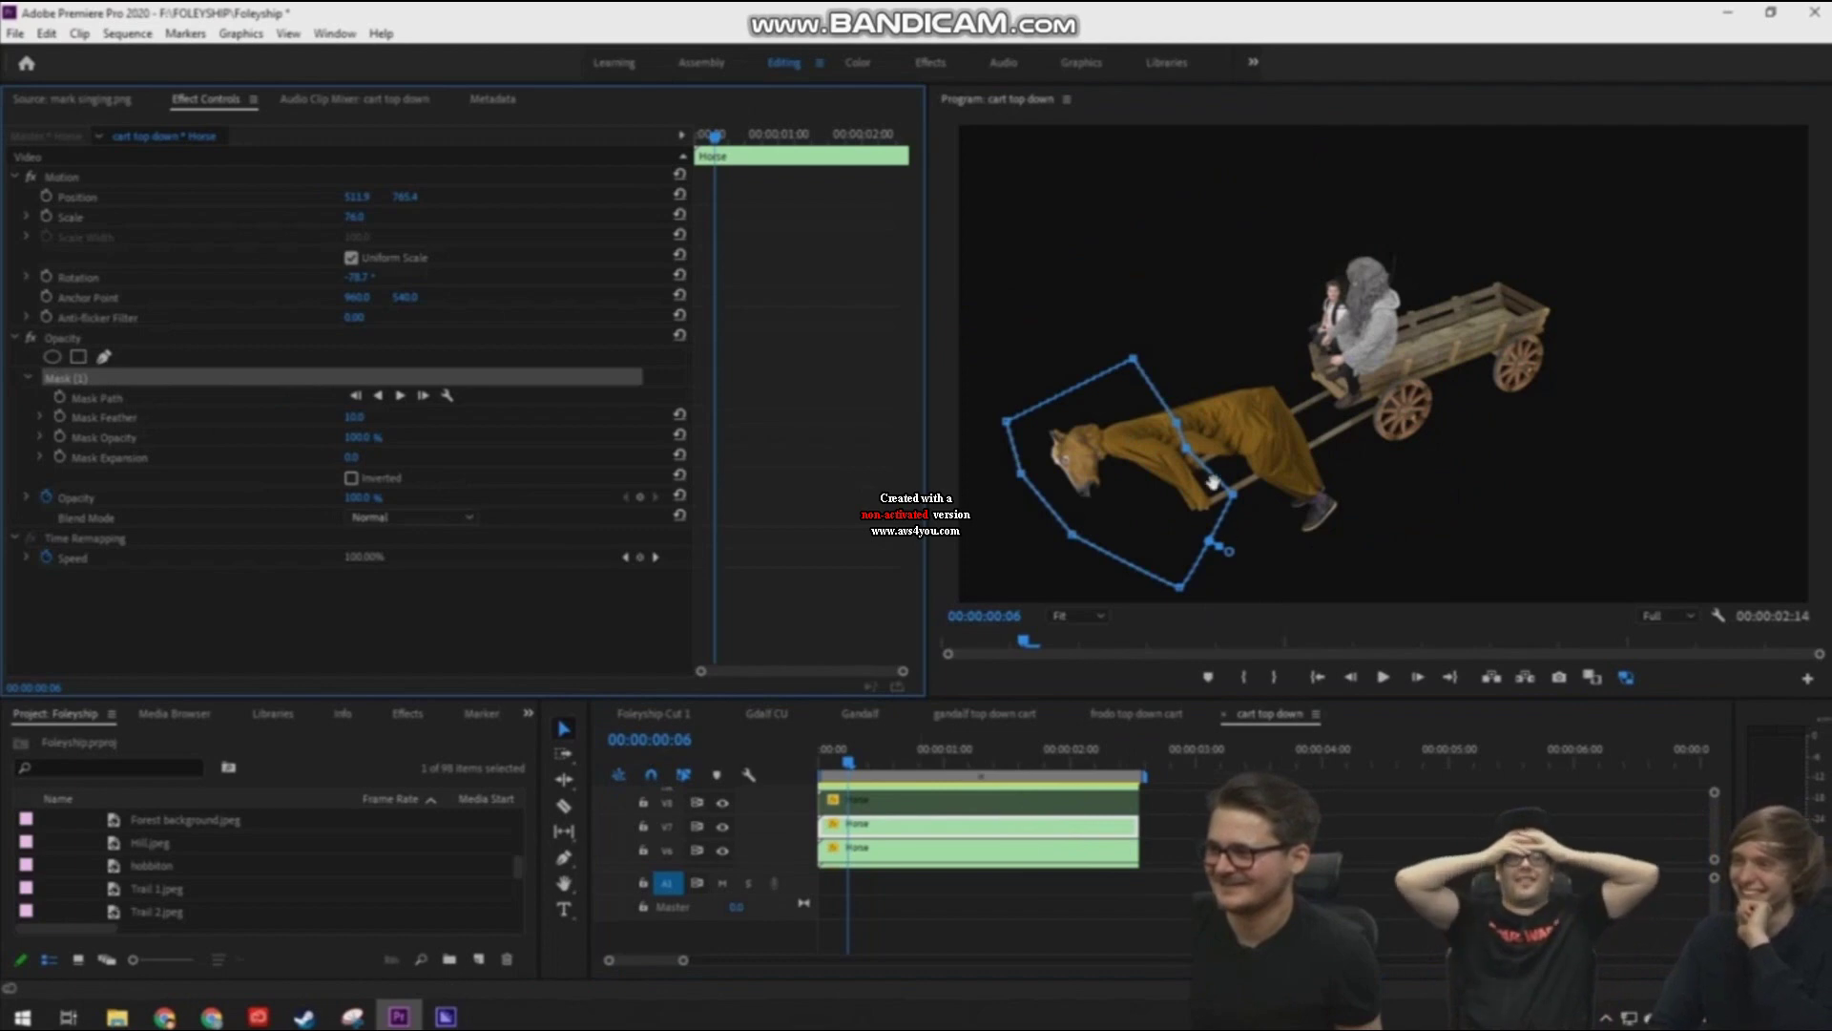
left_click_drag(1227, 551, 1185, 520)
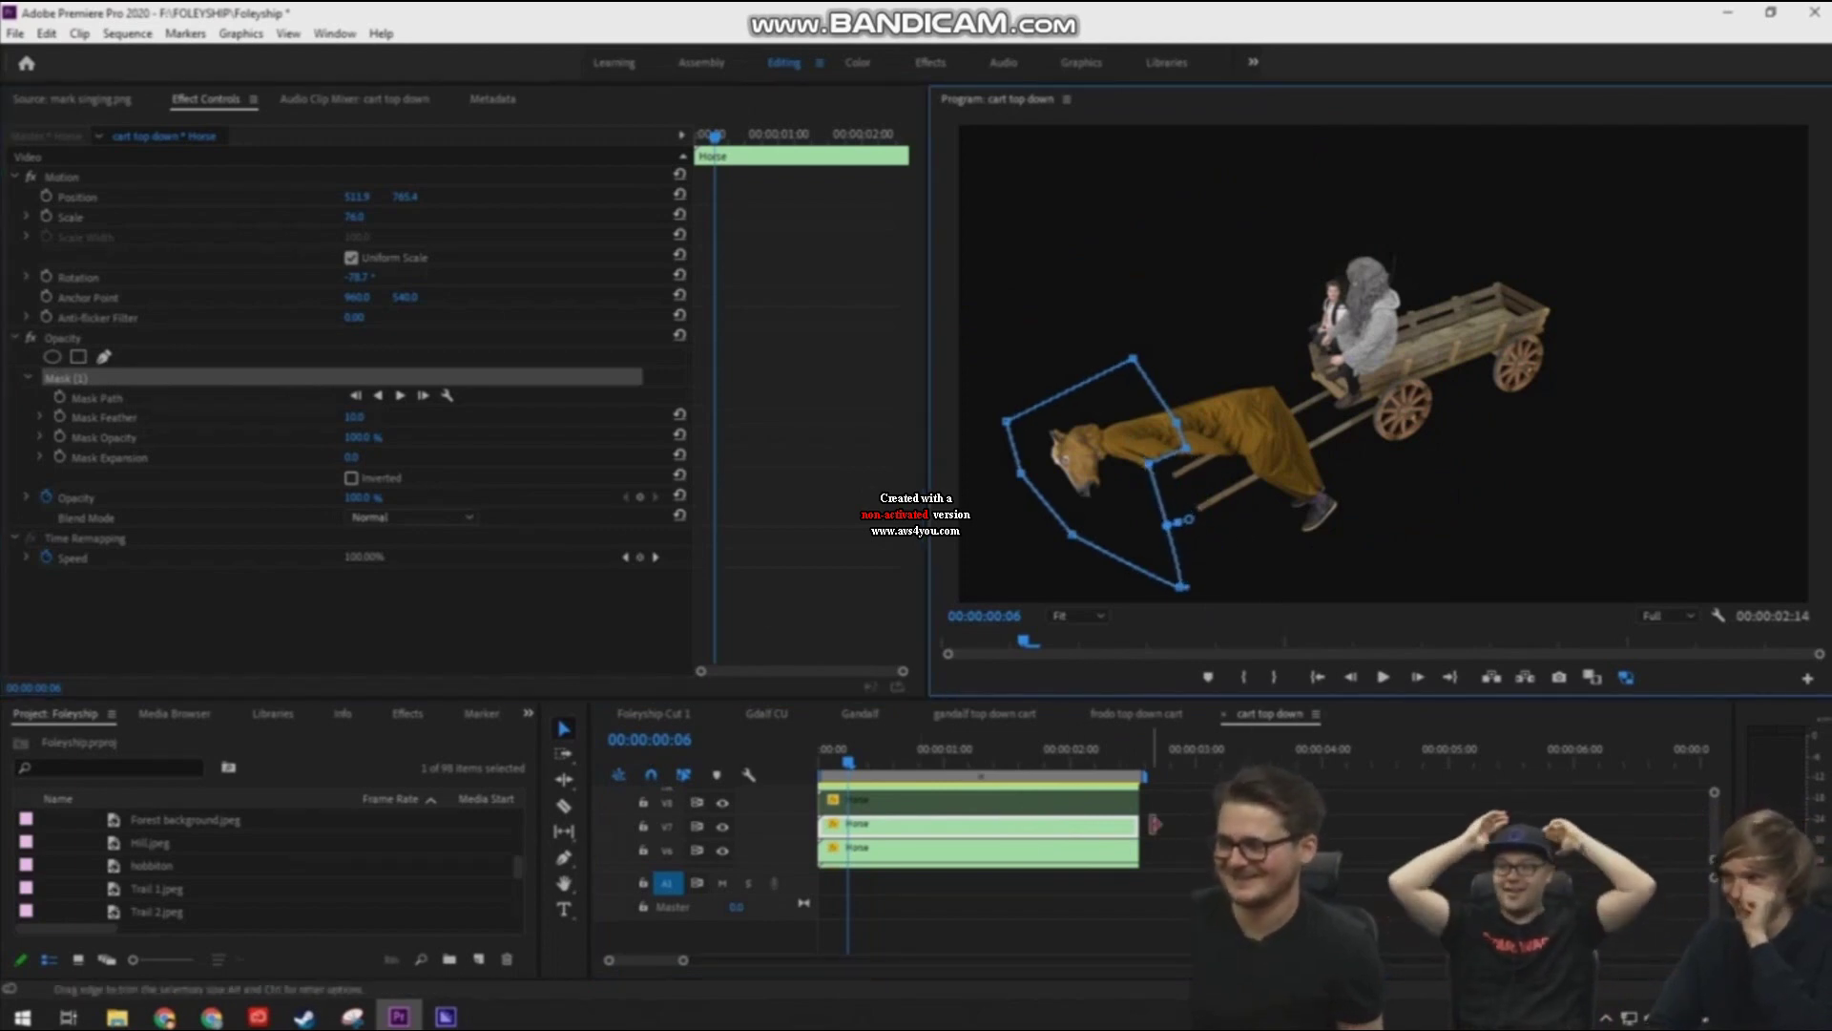
left_click(978, 801)
key("ctrl+z")
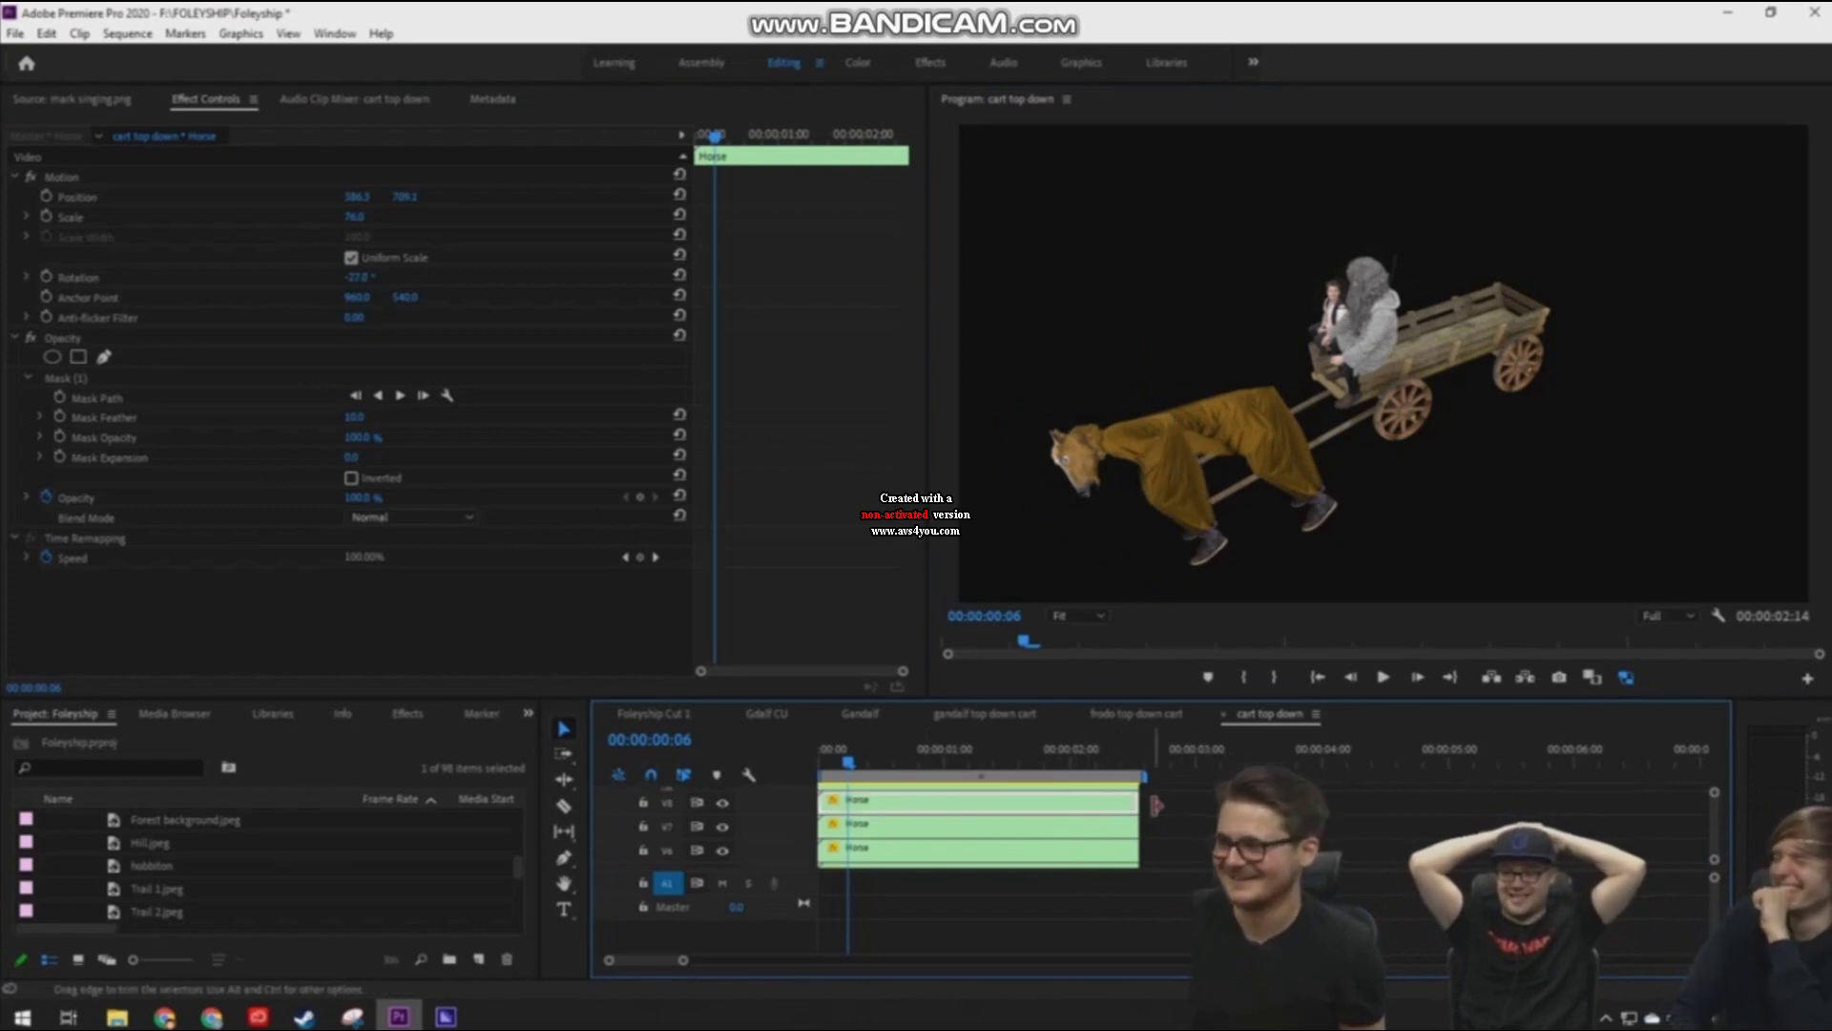
key("Return")
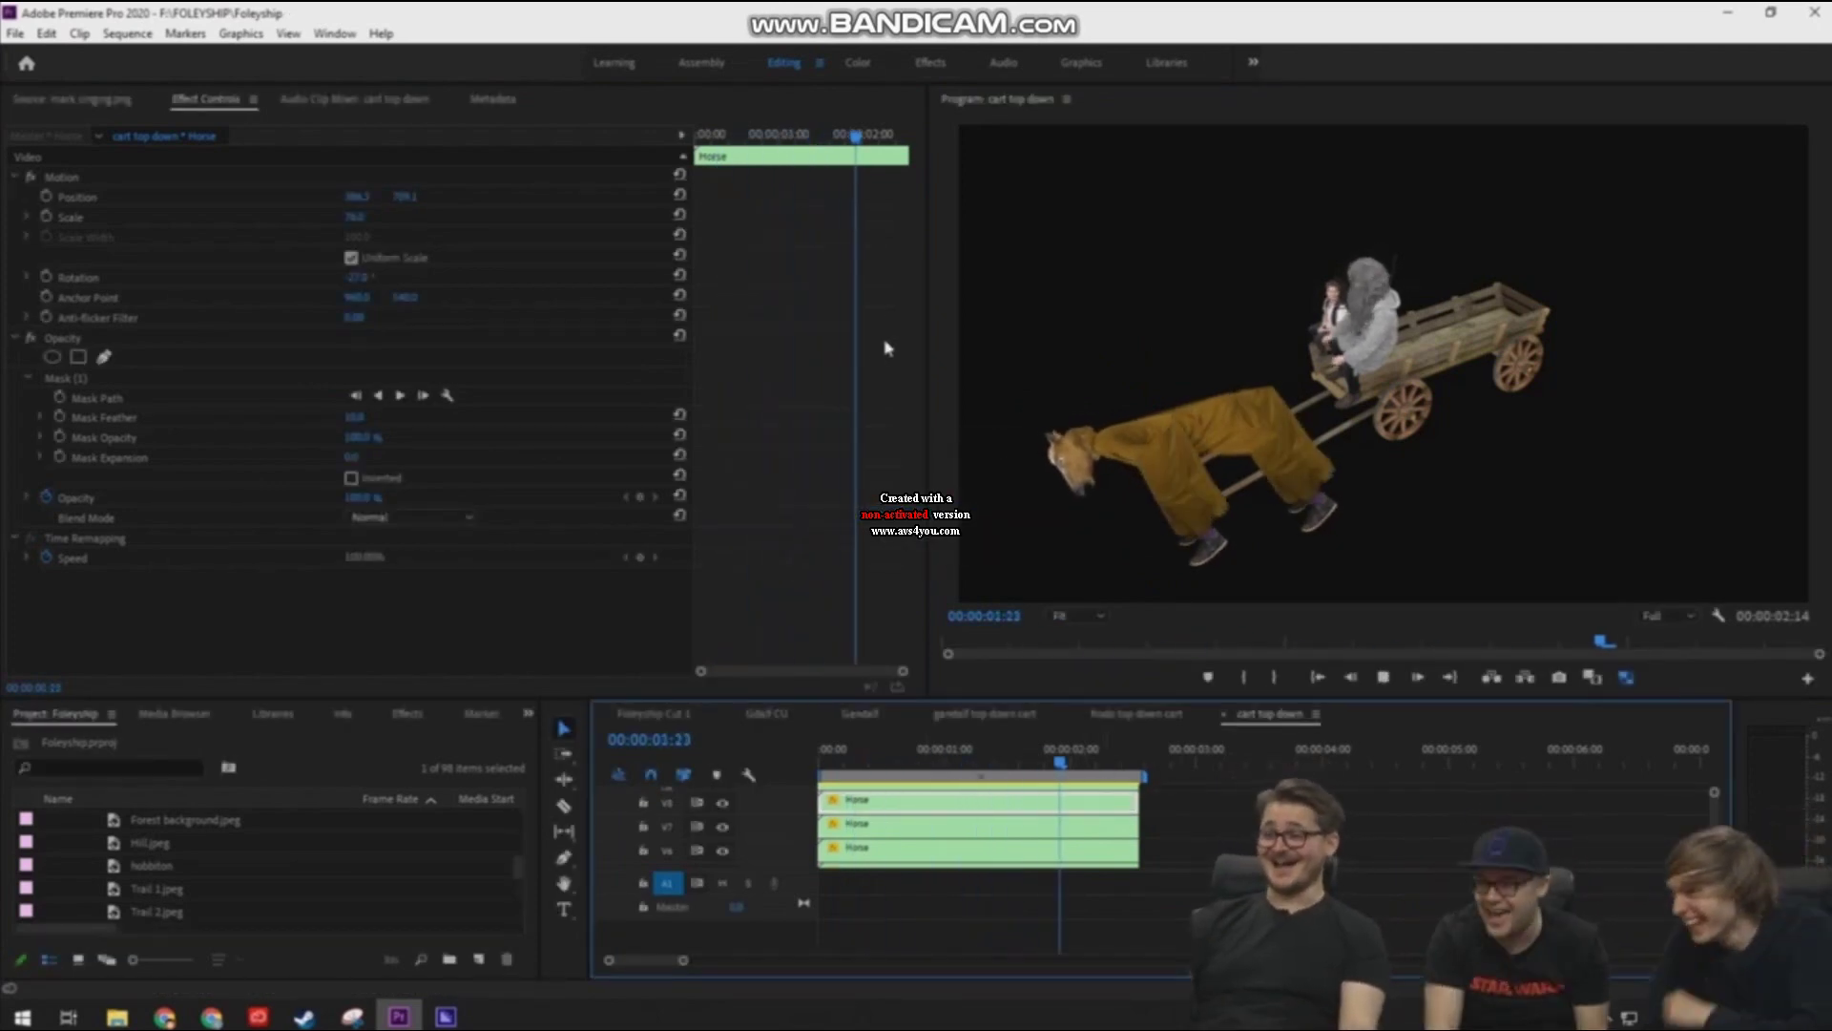
Play the cart shot in Foleyship Cut 1 full screen to check the four-legged horse
left_click(654, 713)
left_click_drag(1043, 759, 1027, 770)
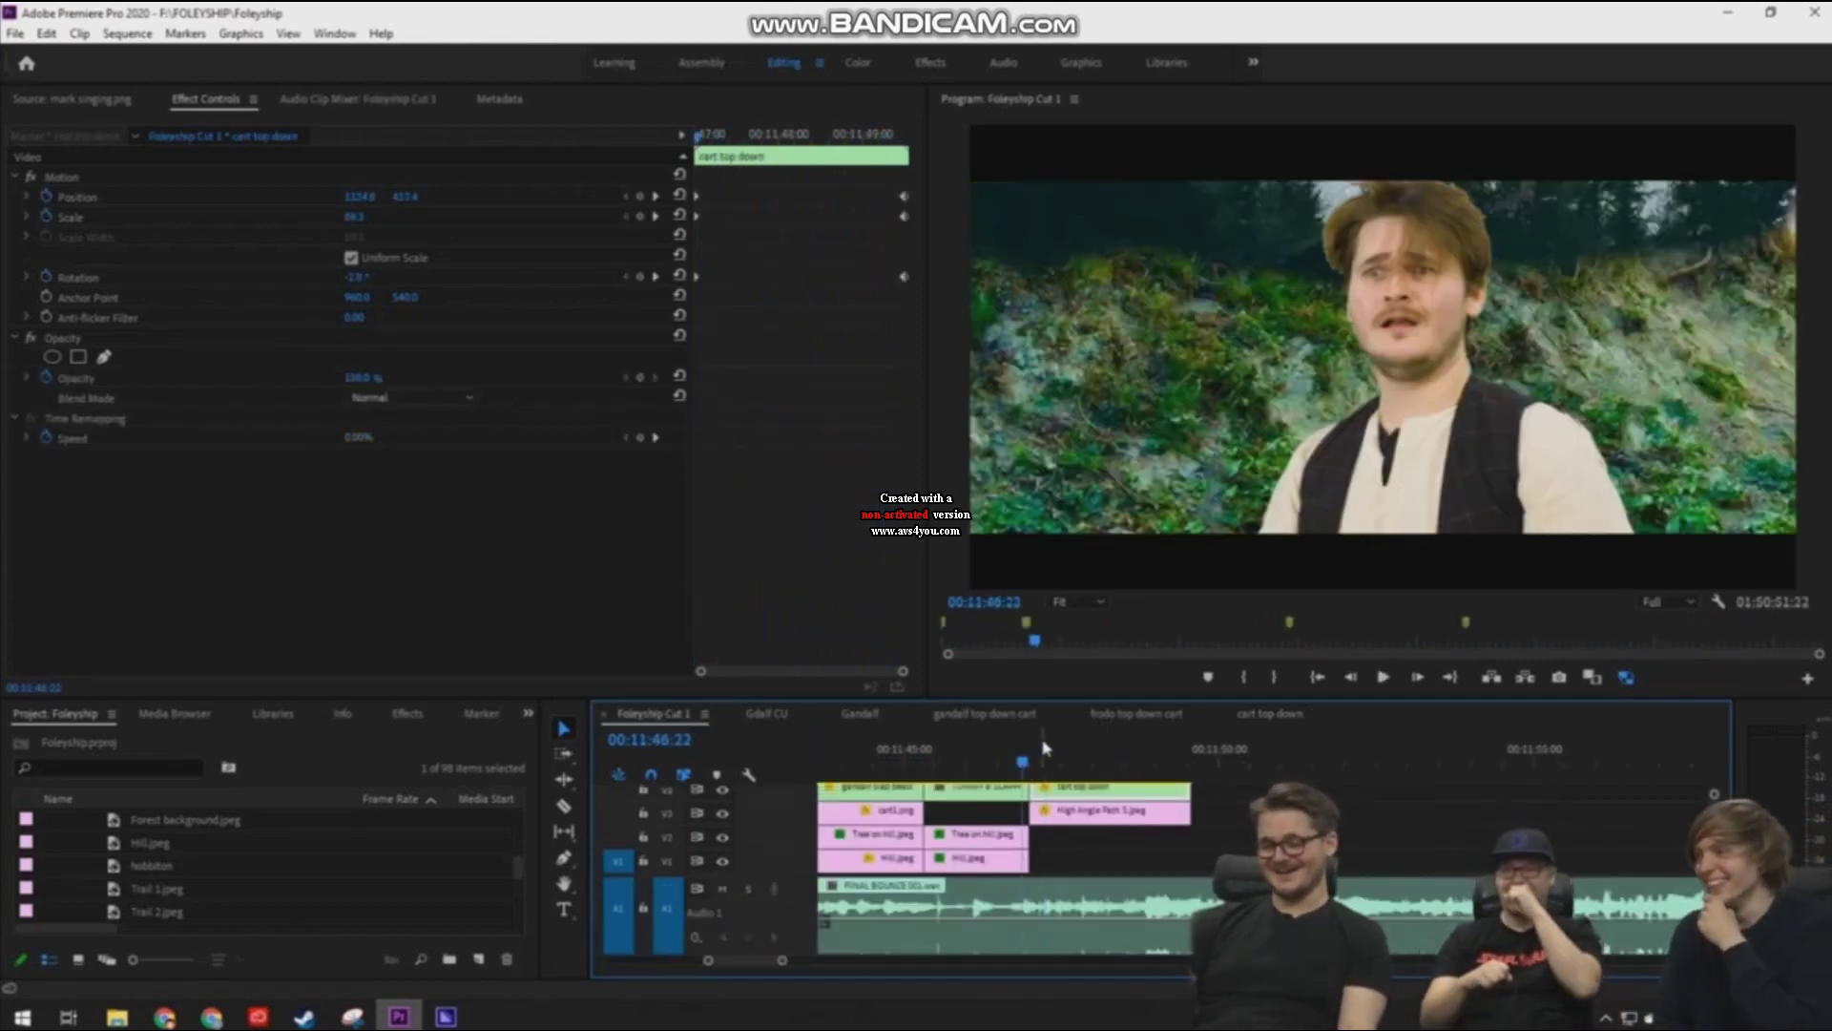
key("ctrl+grave")
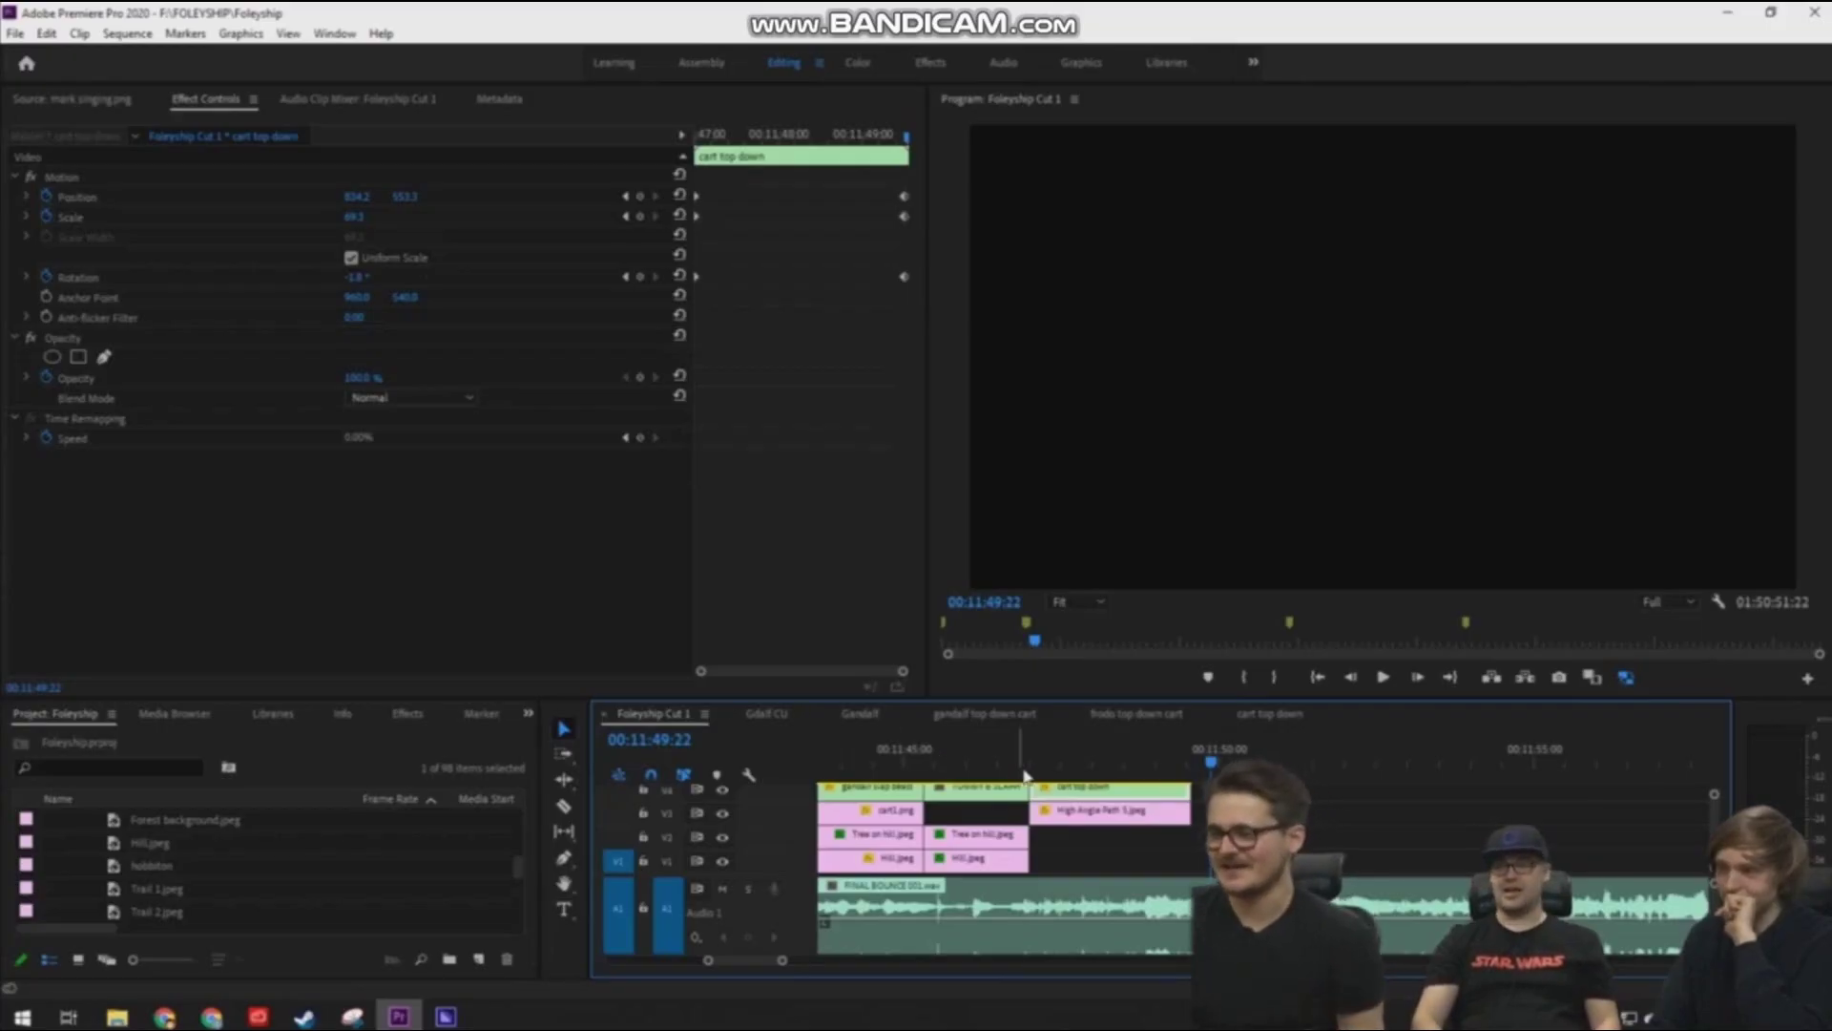
left_click(1025, 751)
key("ctrl+grave")
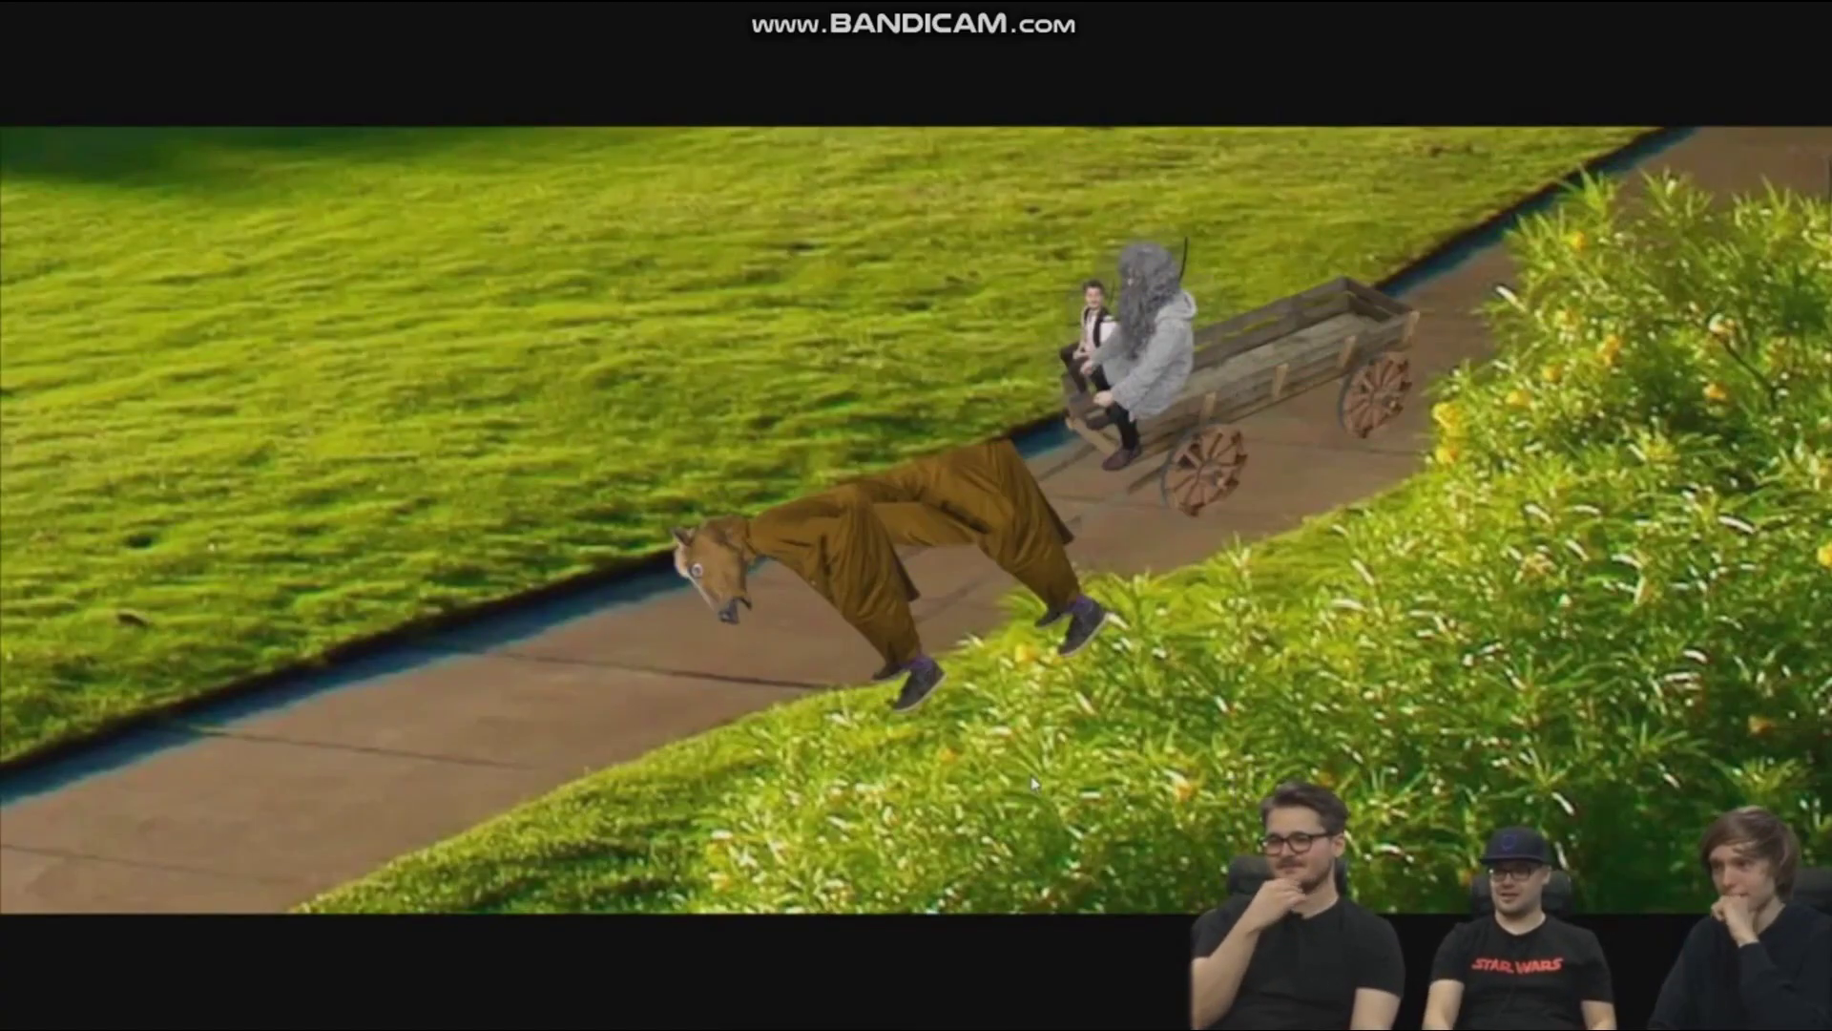
key("Escape")
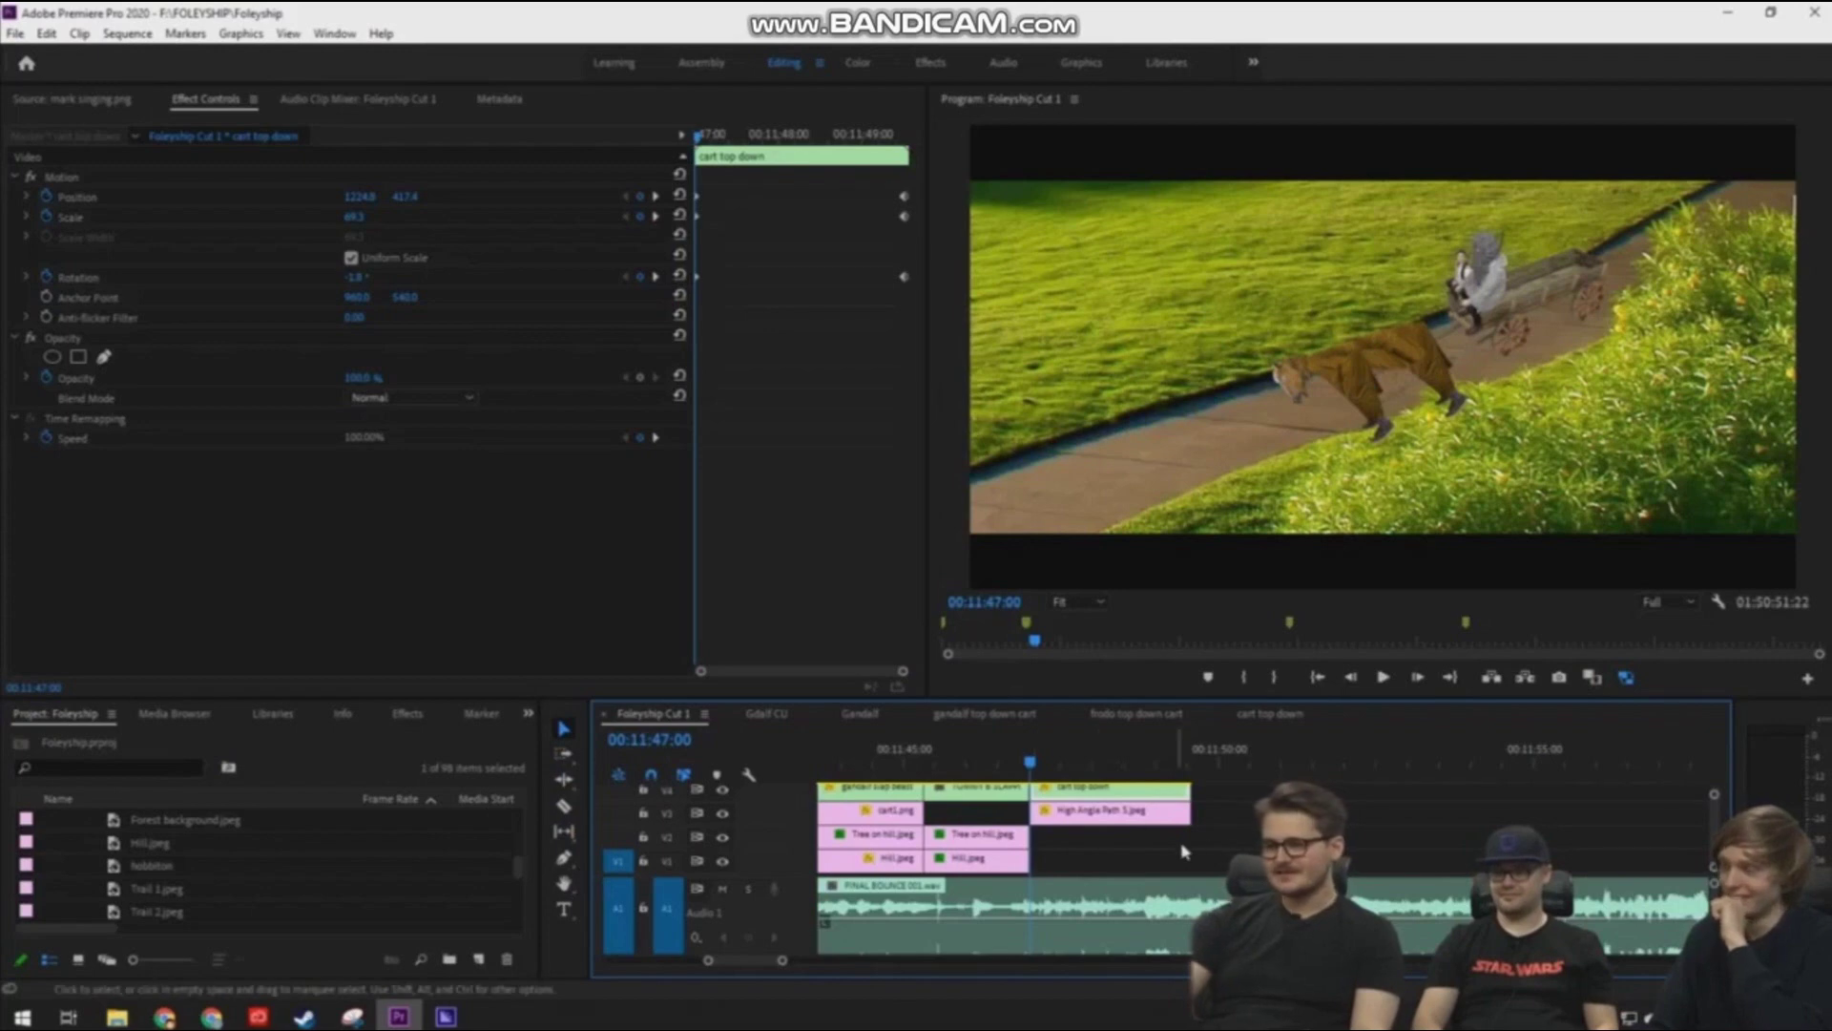
scroll(1216, 854, "down", 1)
Nest cart top down's four Horse clips as 'Creepy horse' and go back to Foleyship Cut 1
double_click(1164, 824)
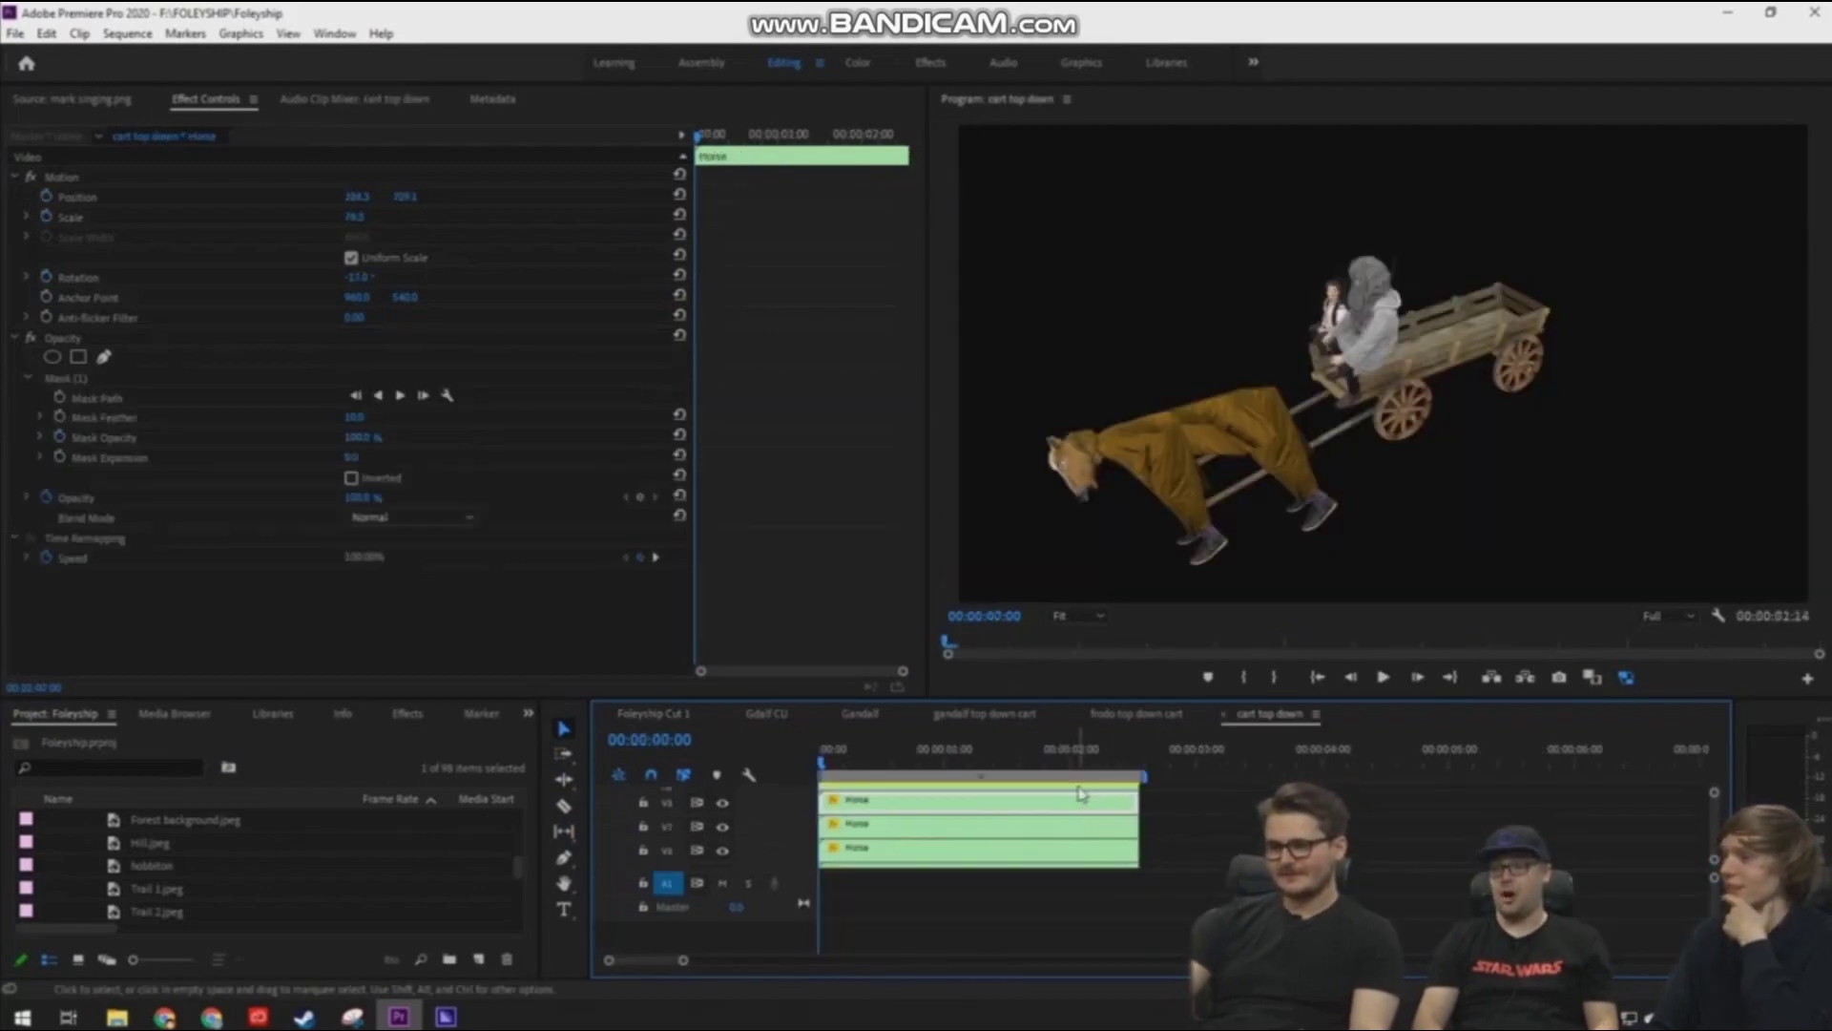
key("grave")
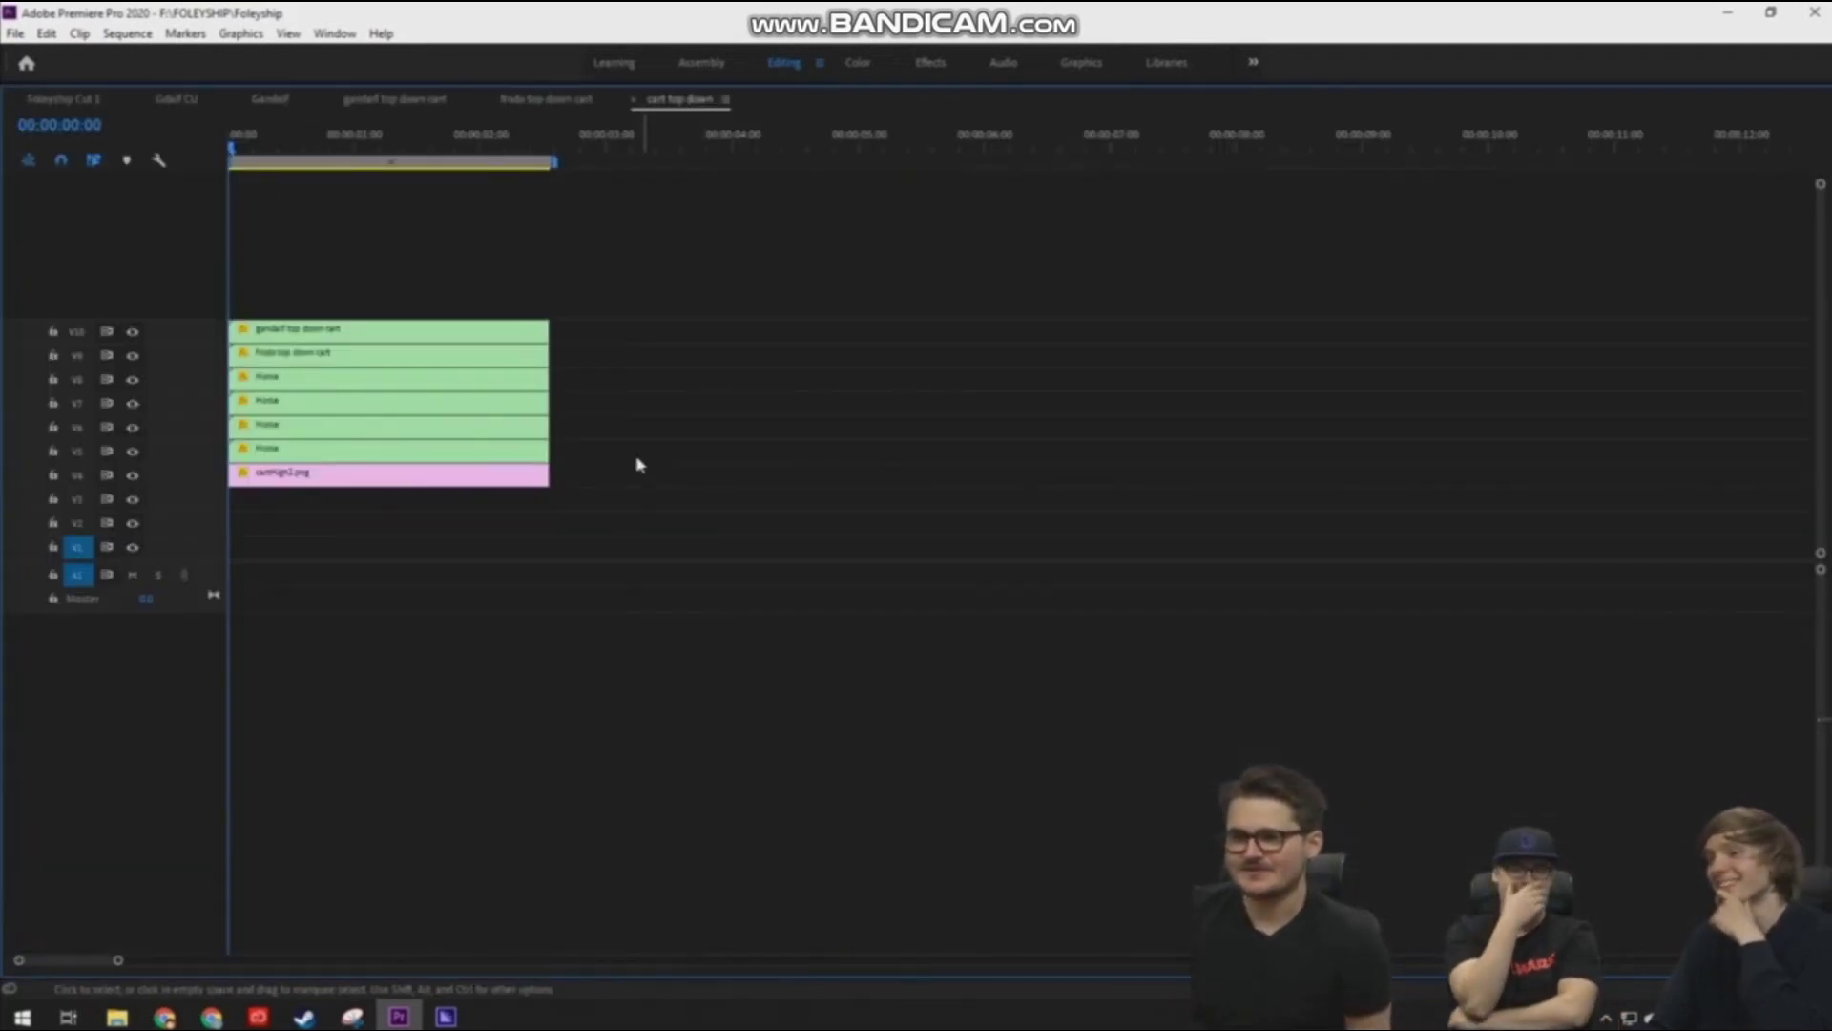
left_click_drag(600, 450, 466, 387)
right_click(466, 415)
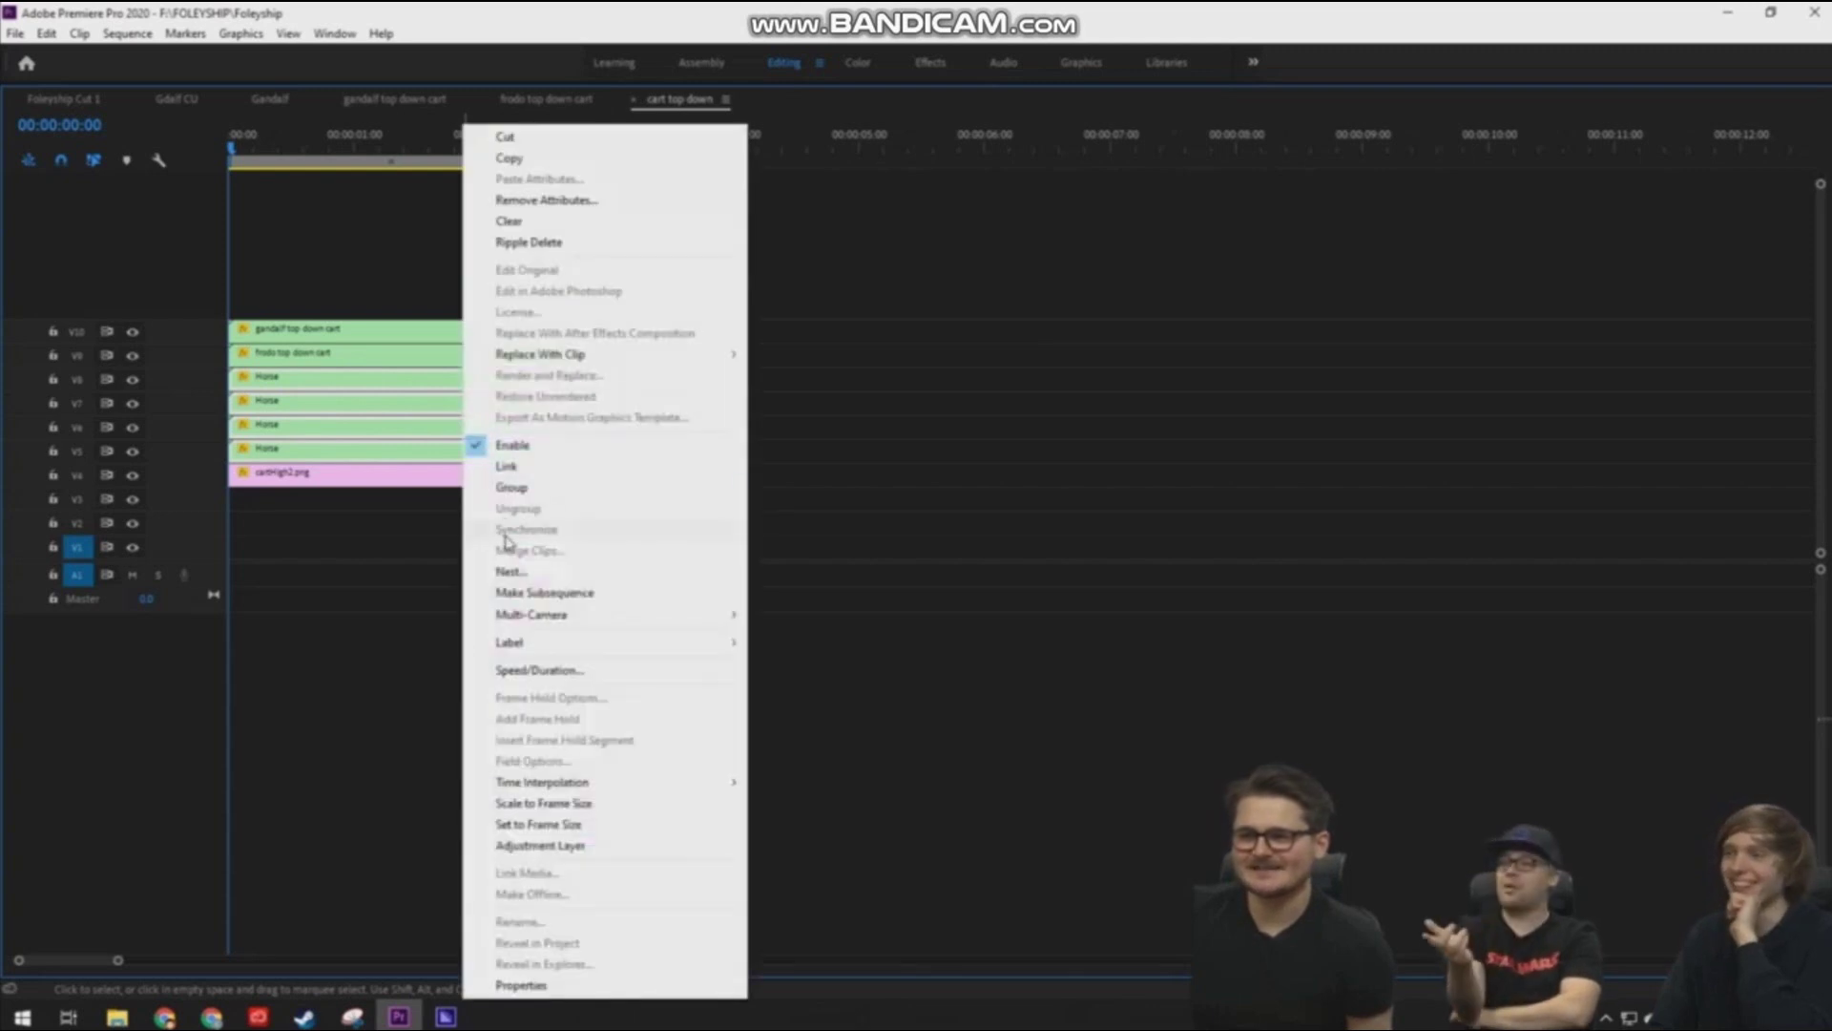
left_click(518, 572)
type("Creepy horse")
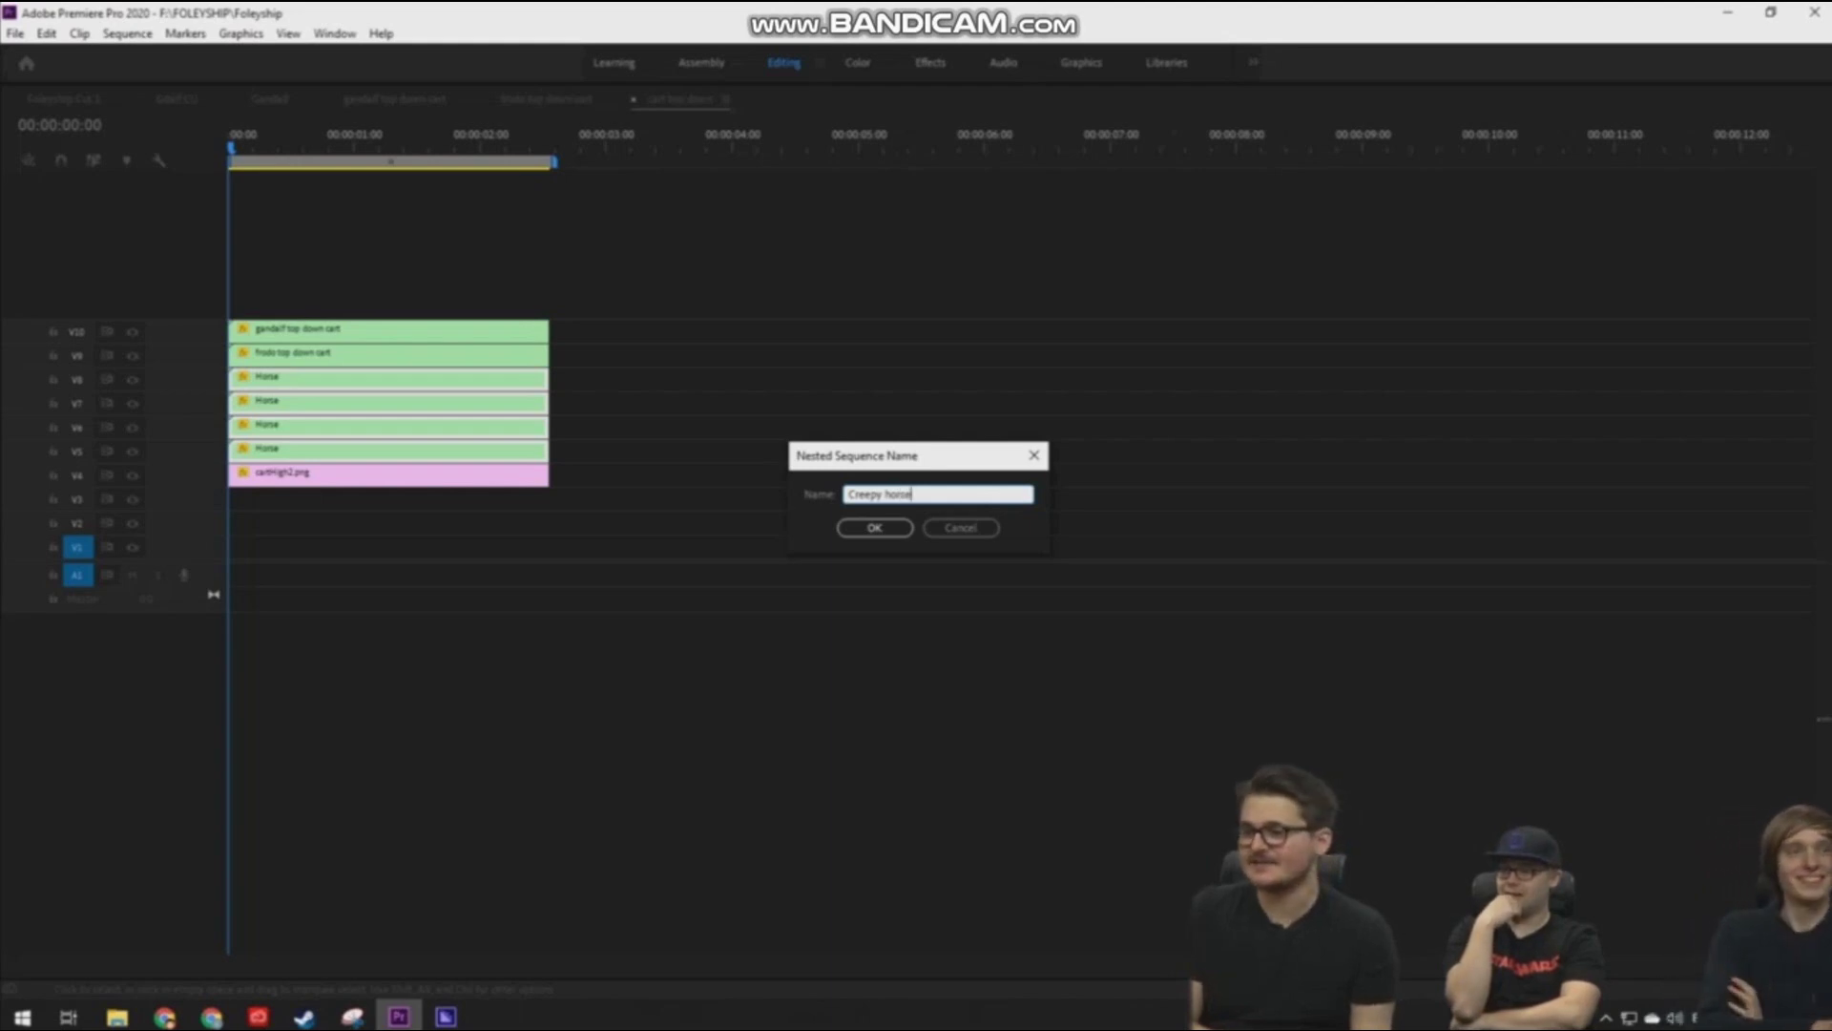
key("Return")
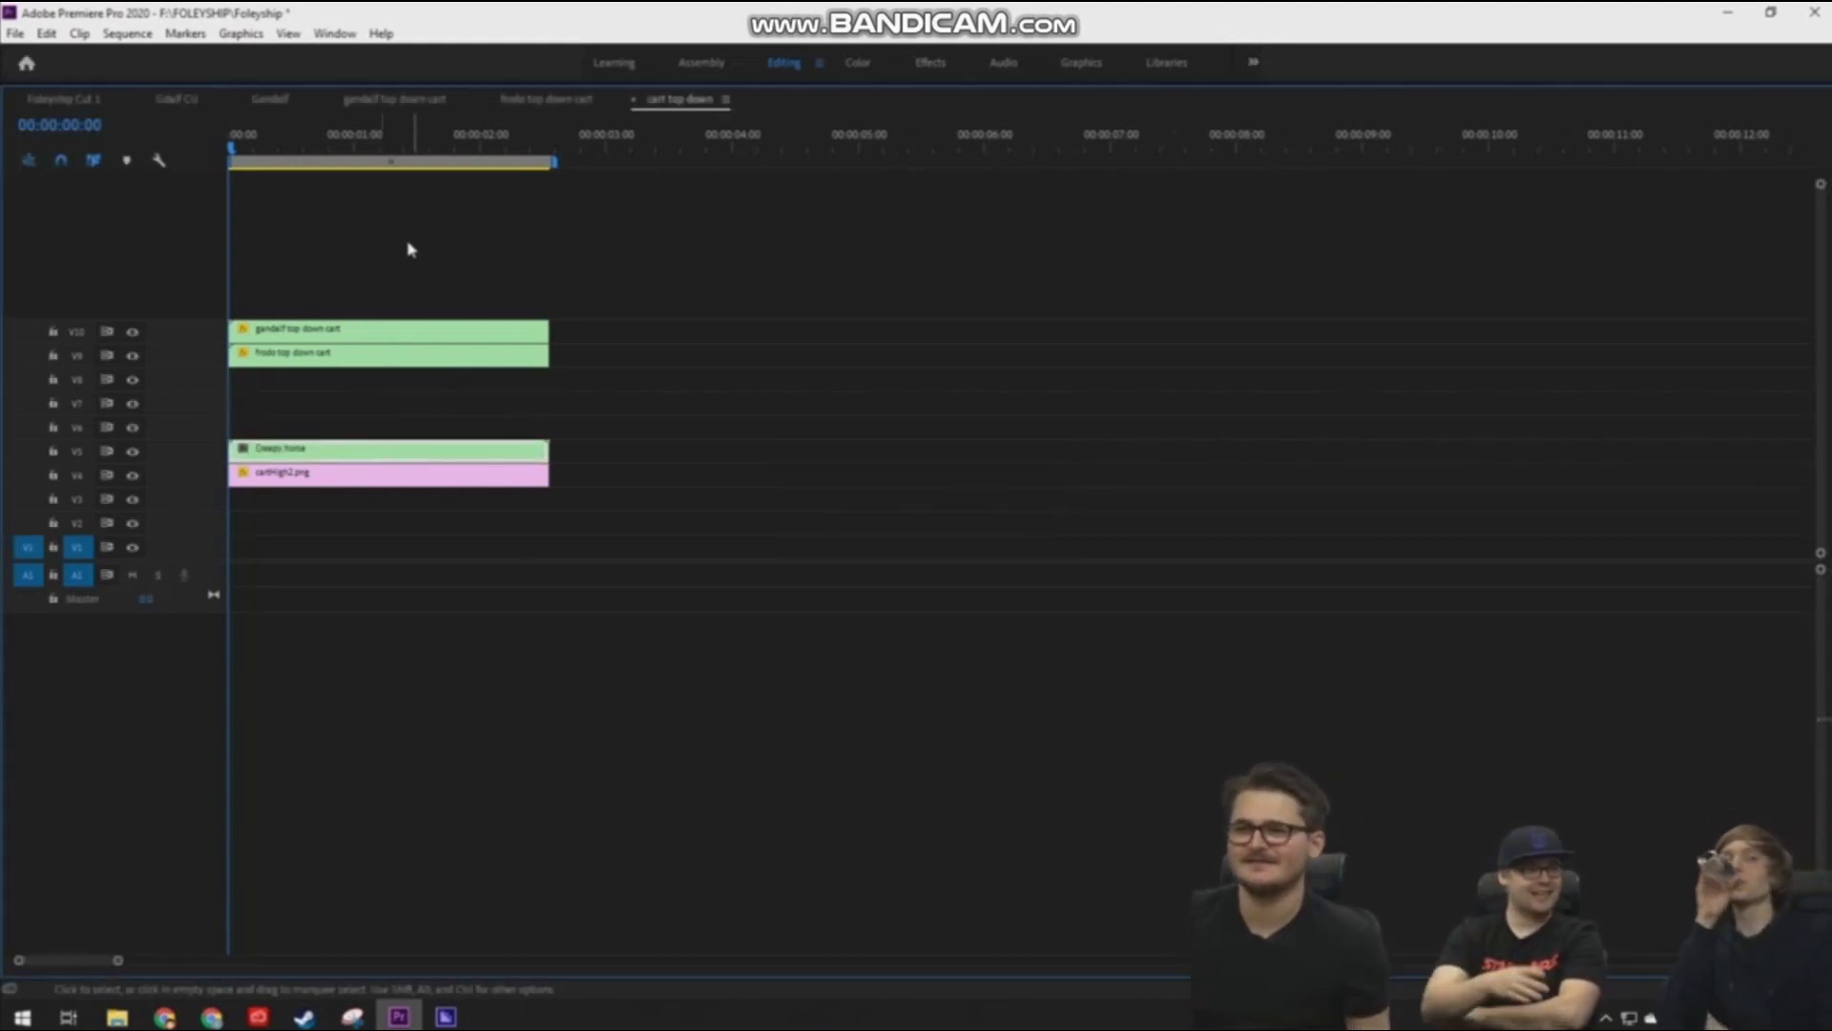
left_click(65, 100)
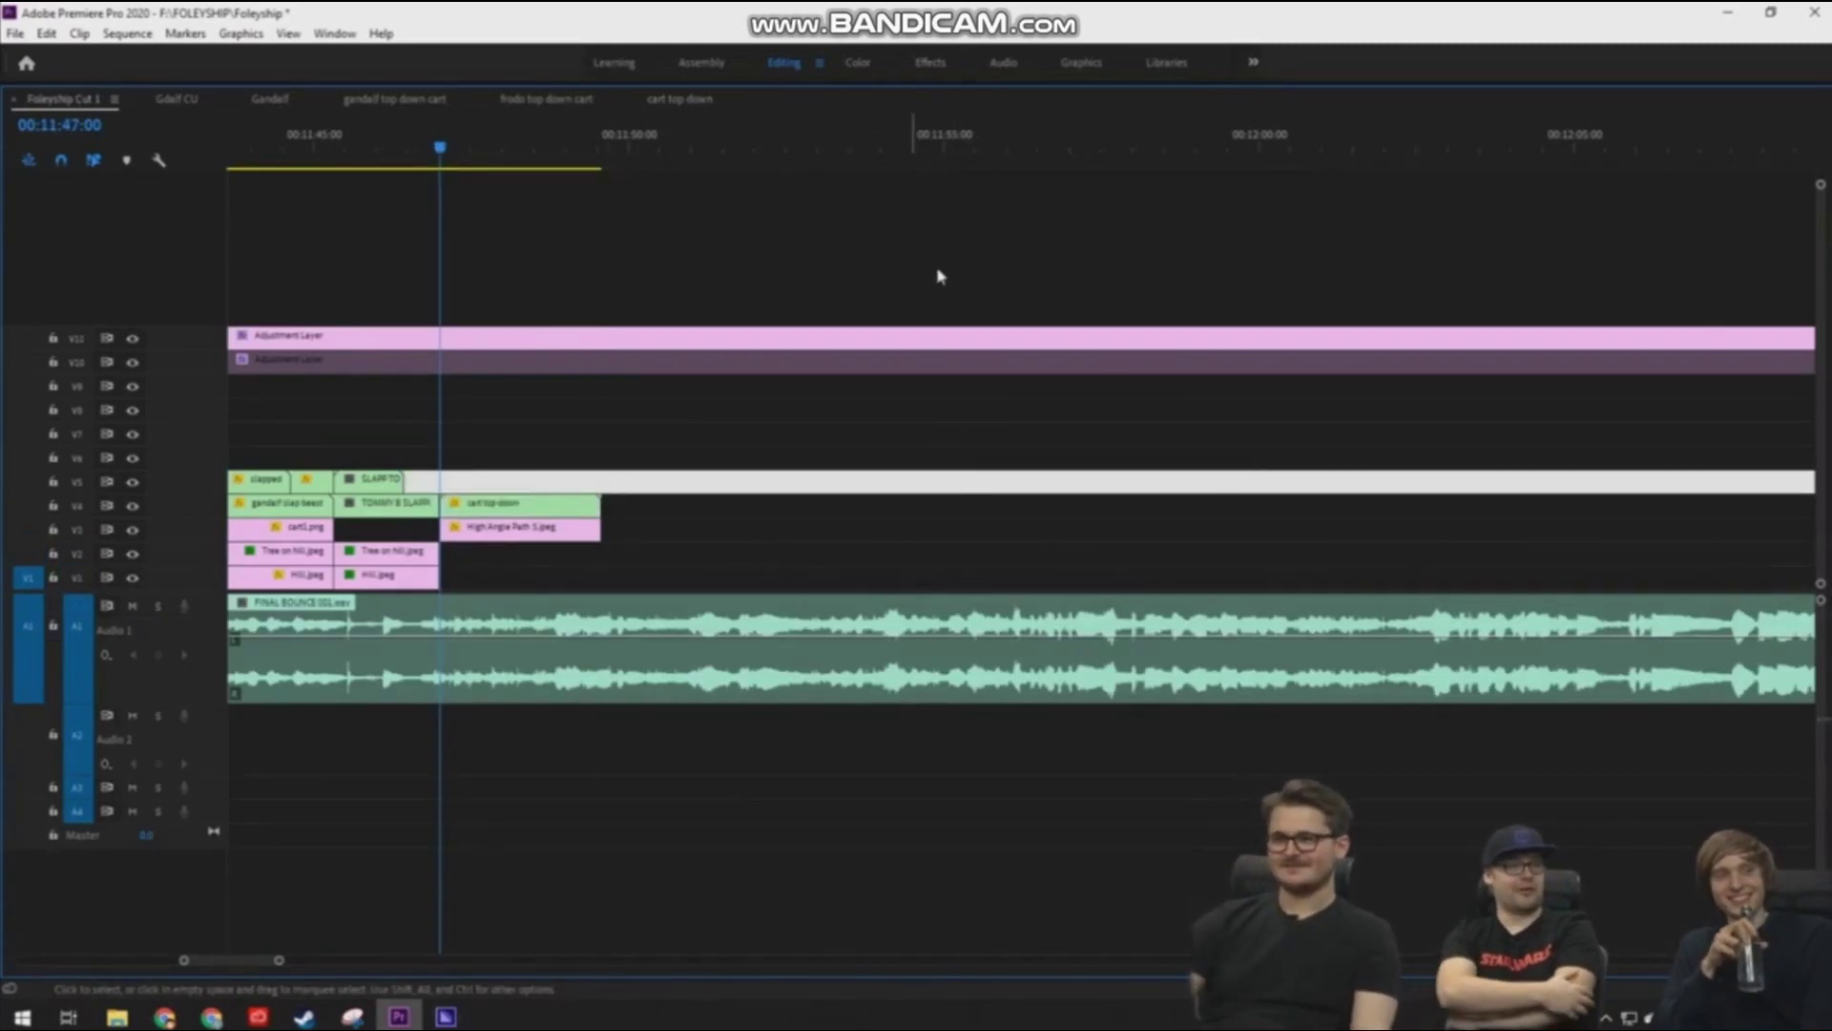
Restore the full workspace, play the nested horse, and zoom out to show more tracks
key("grave")
key("space")
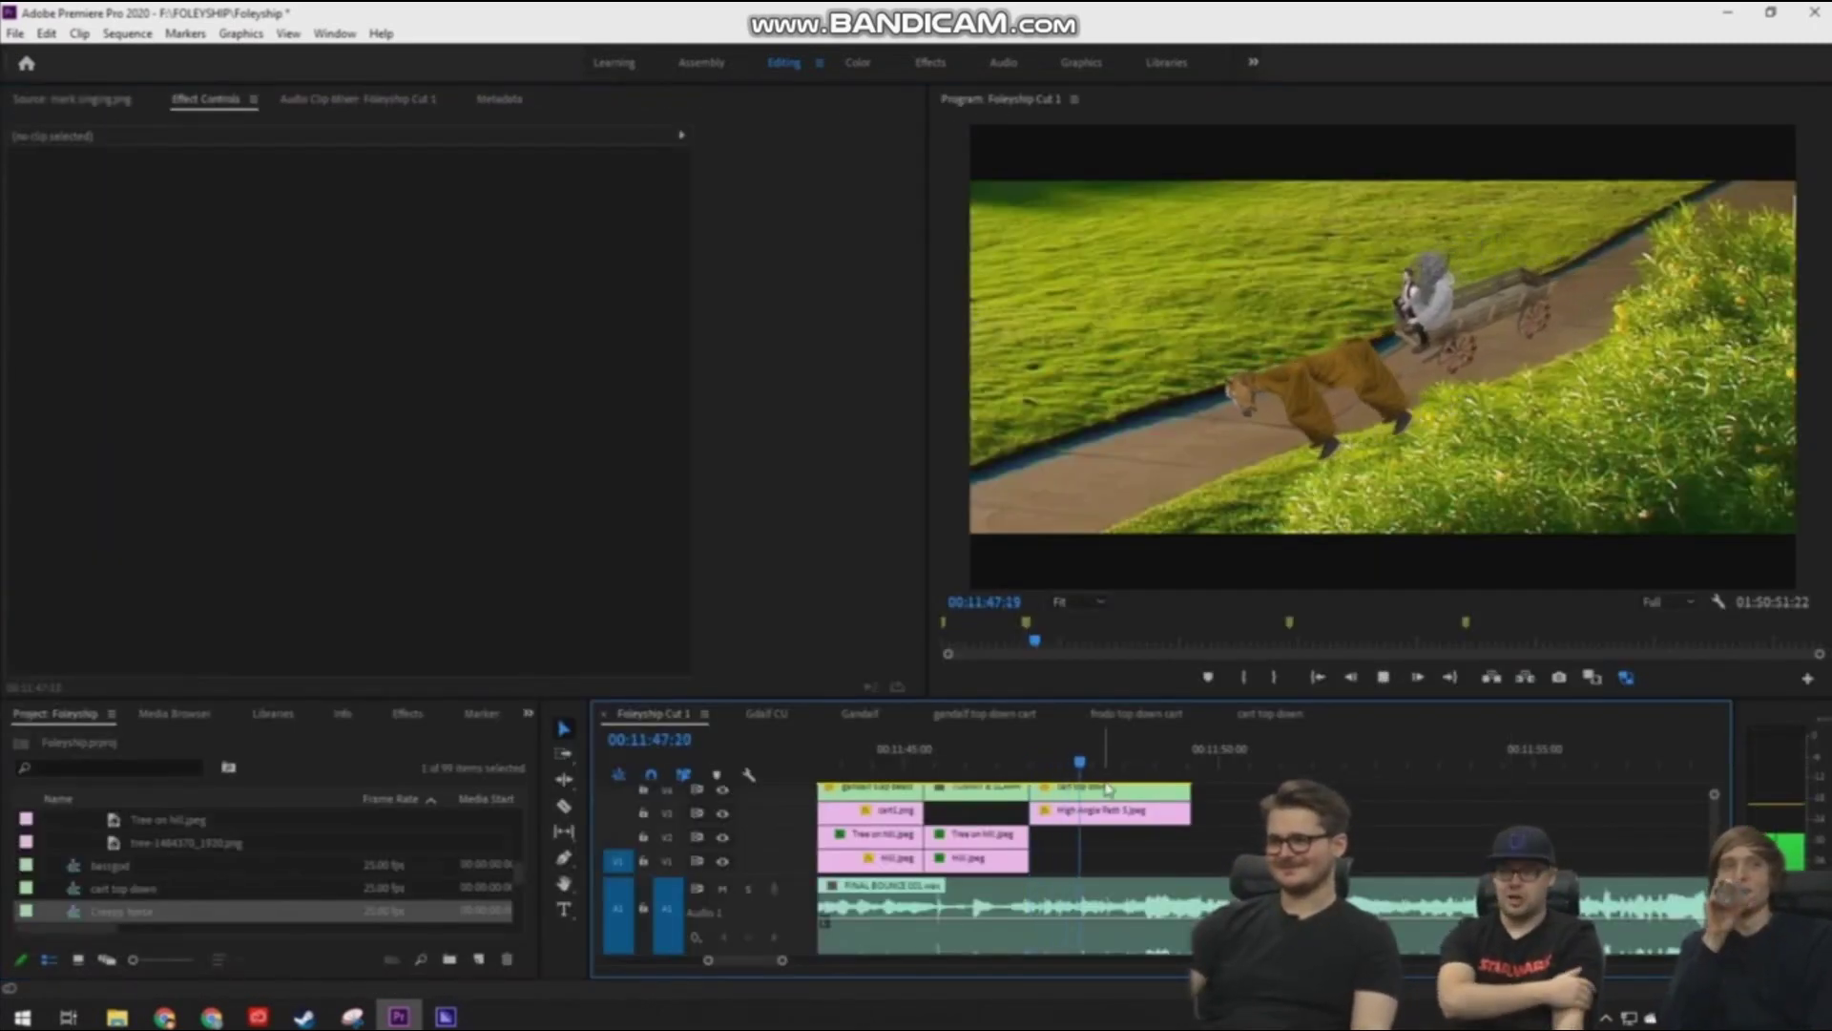
key("space")
key("minus")
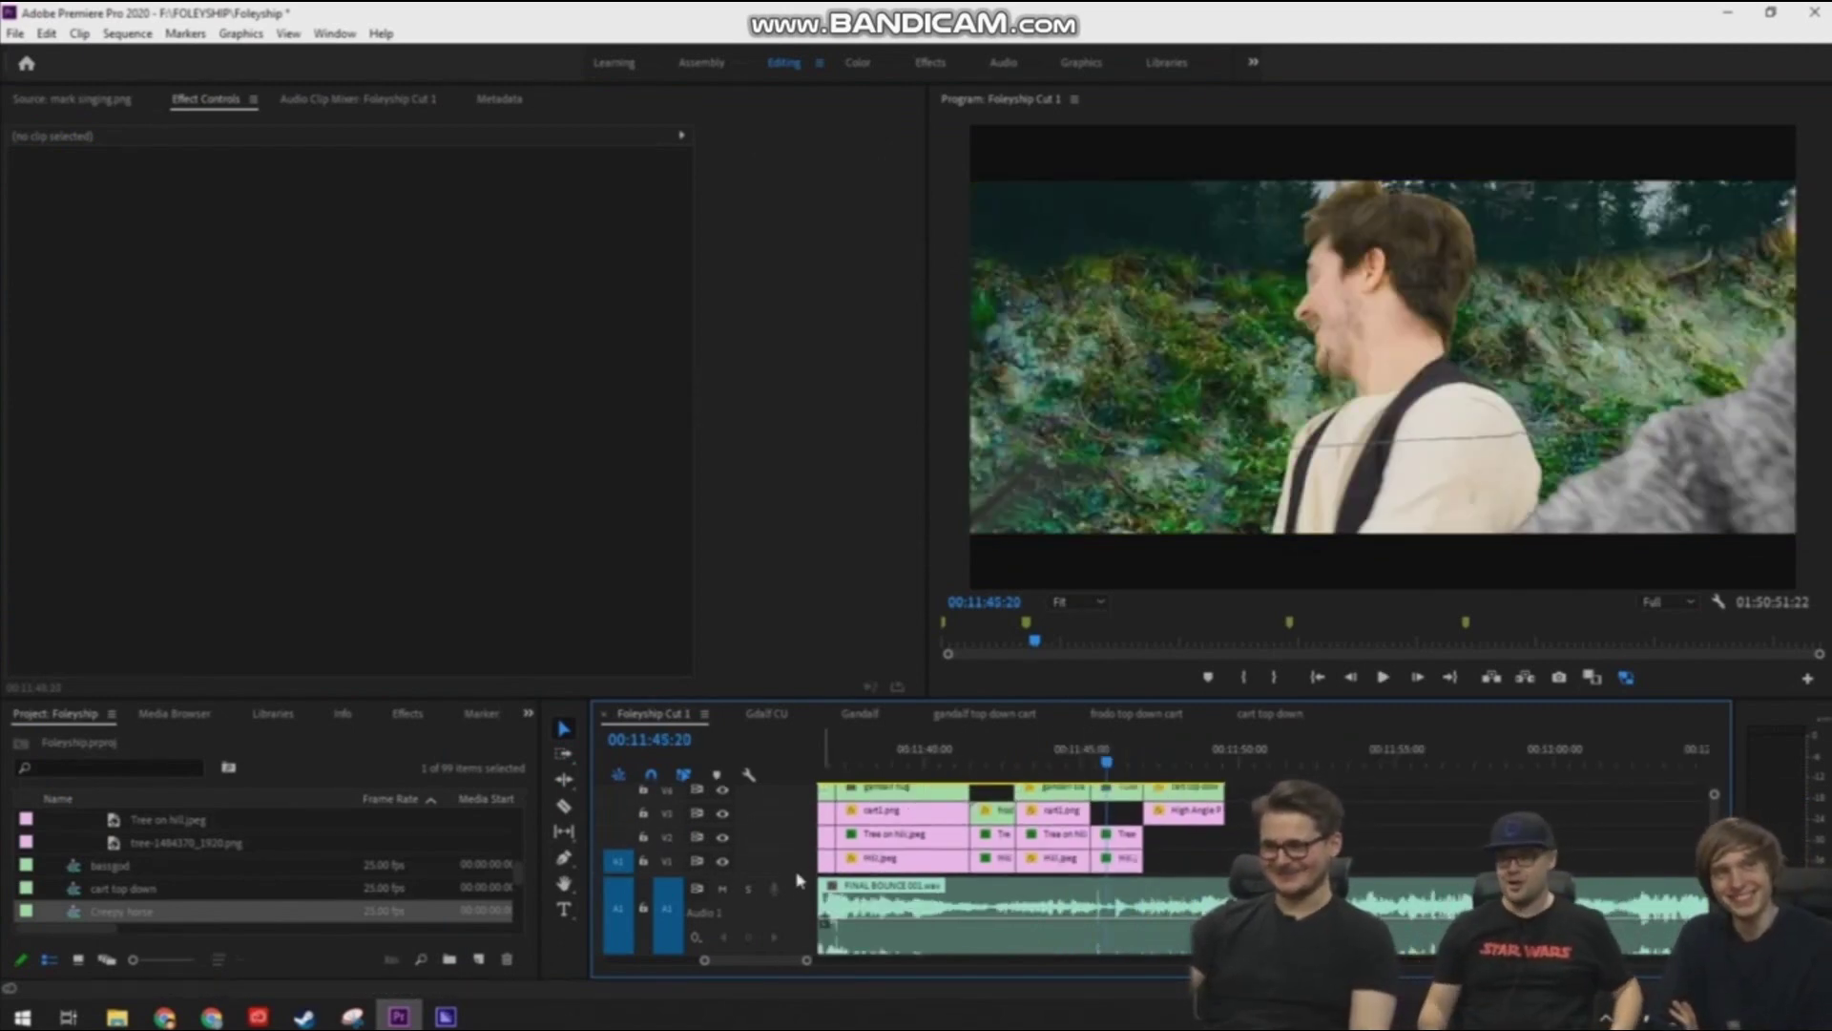
left_click_drag(797, 876, 797, 948)
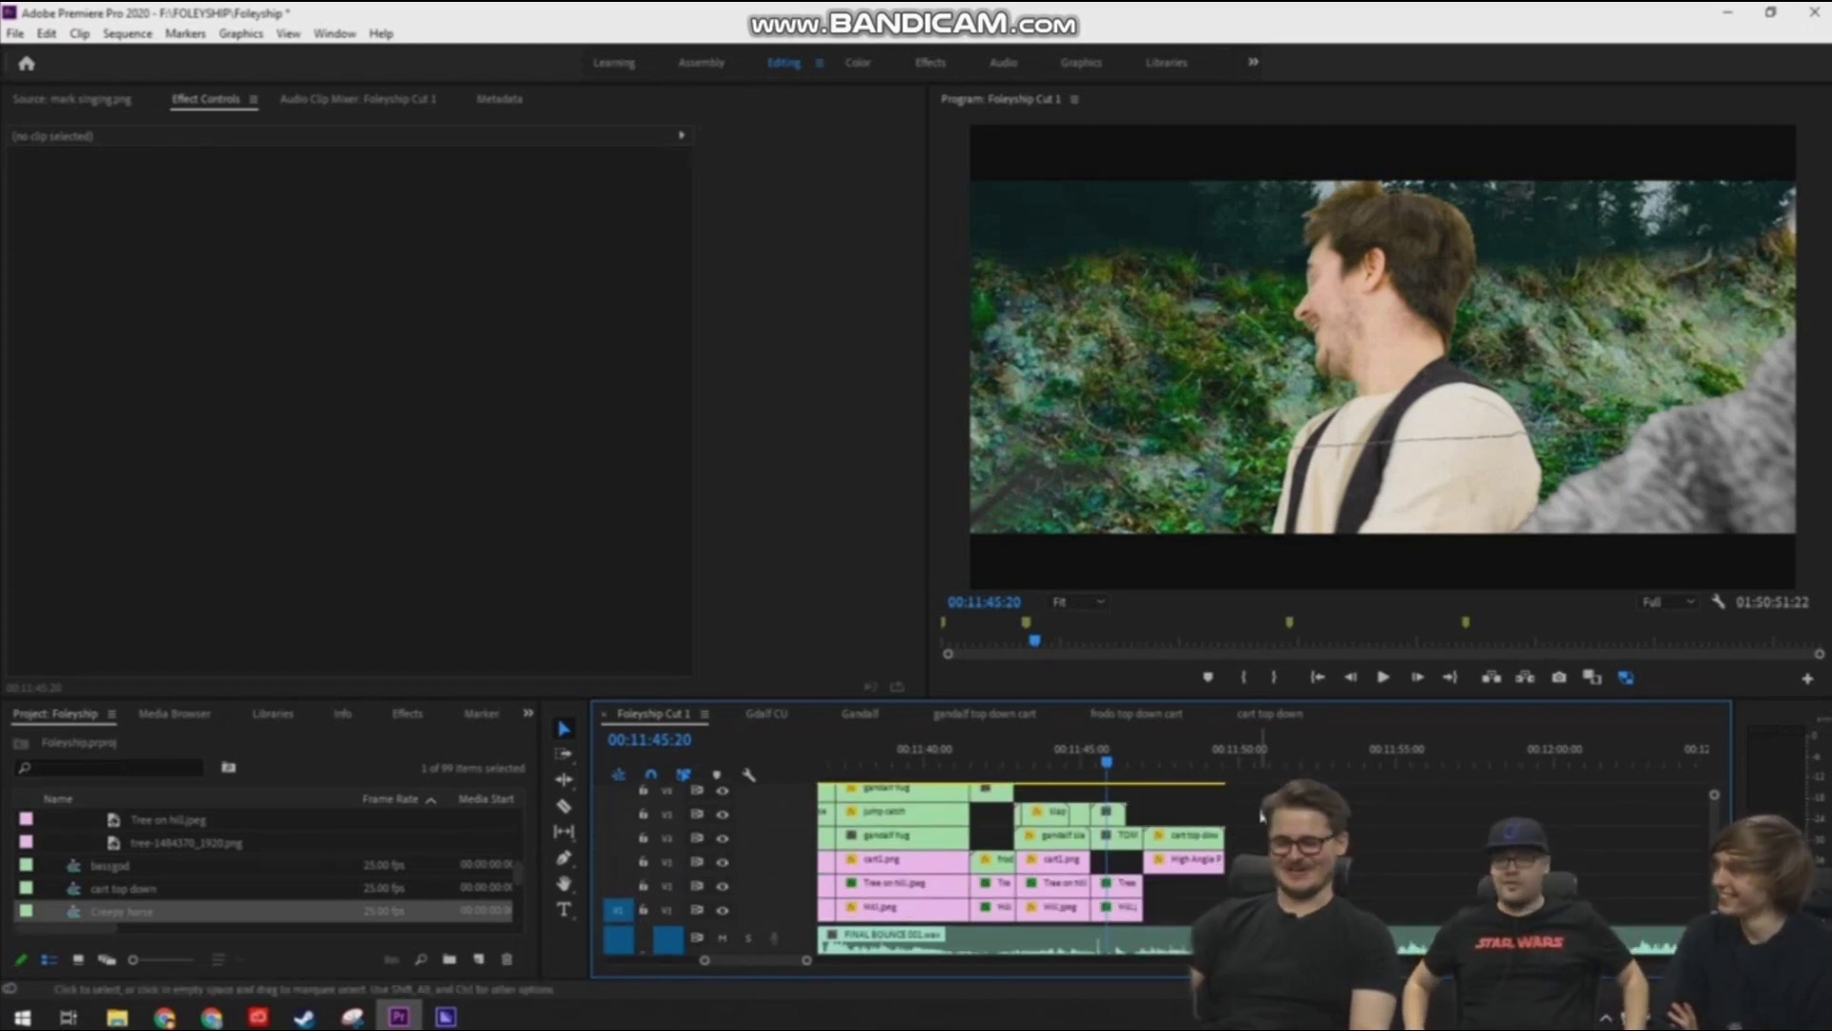
scroll(1164, 802, "up", 3)
scroll(1165, 803, "up", 3)
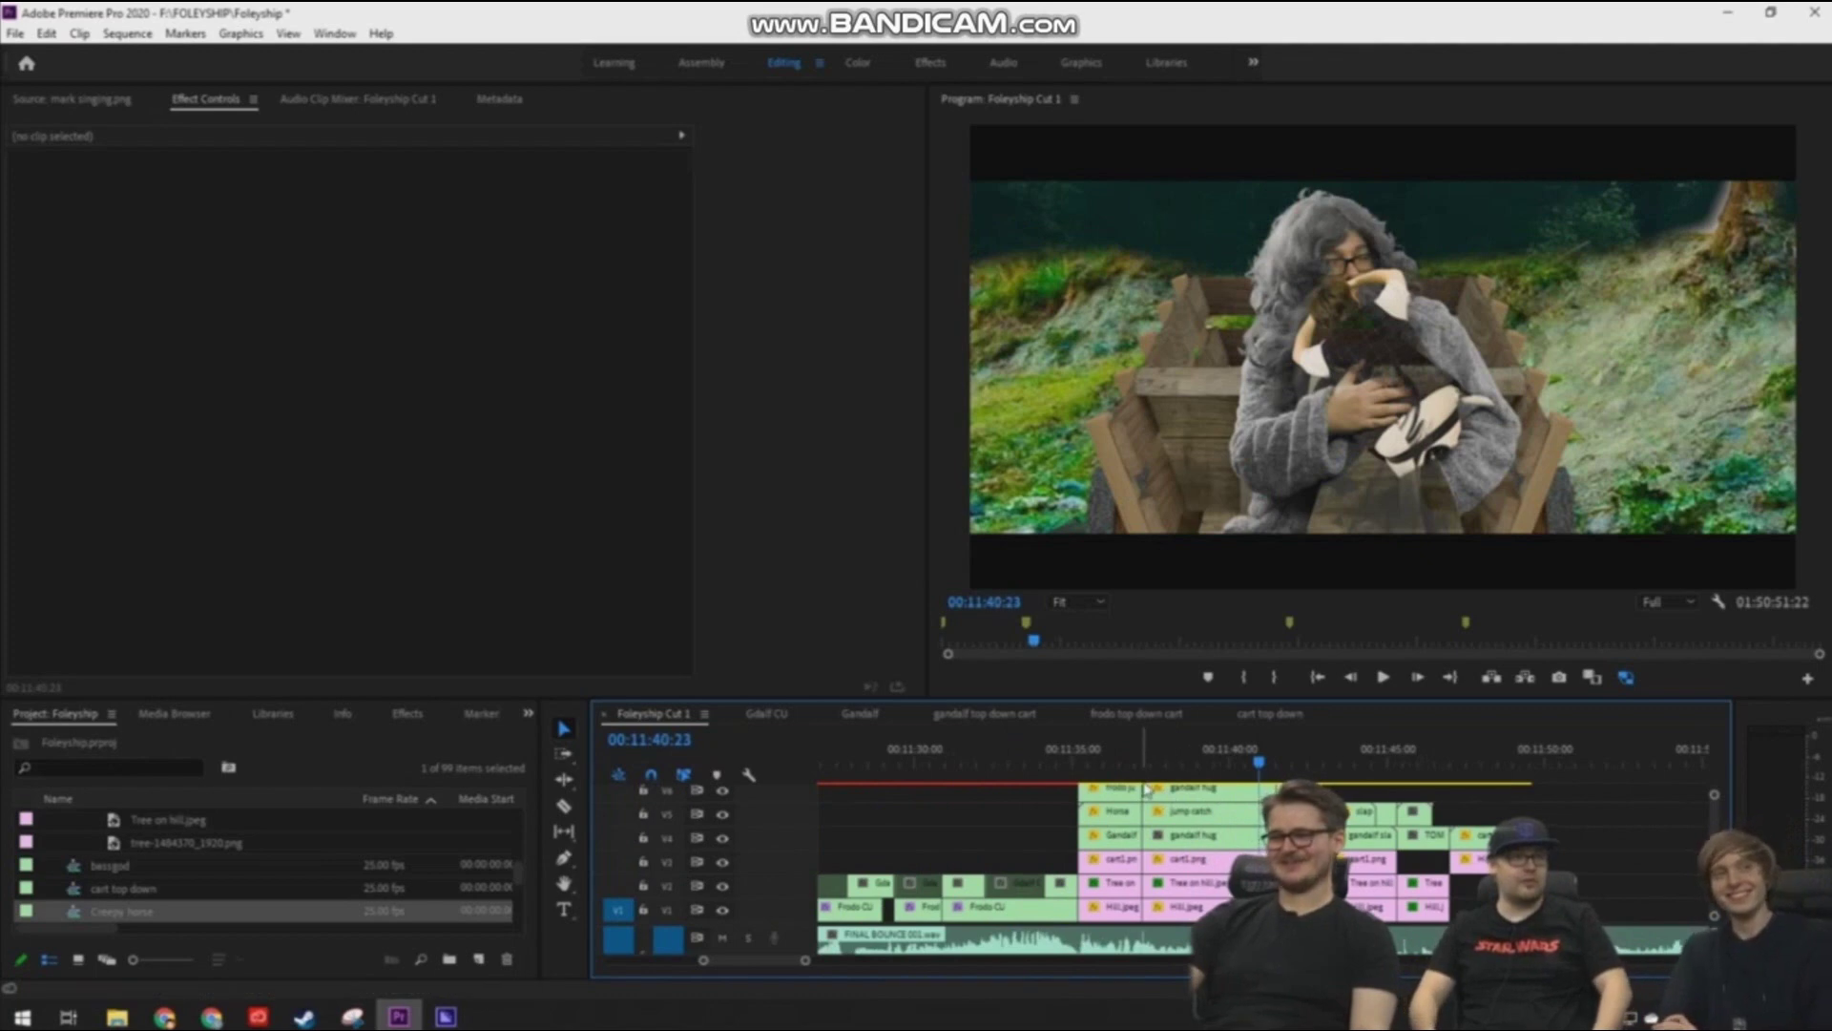
Scrub back through earlier shots, including the Gandalf close-up and the Hobbiton shot
left_click(1111, 785)
scroll(1159, 852, "up", 3)
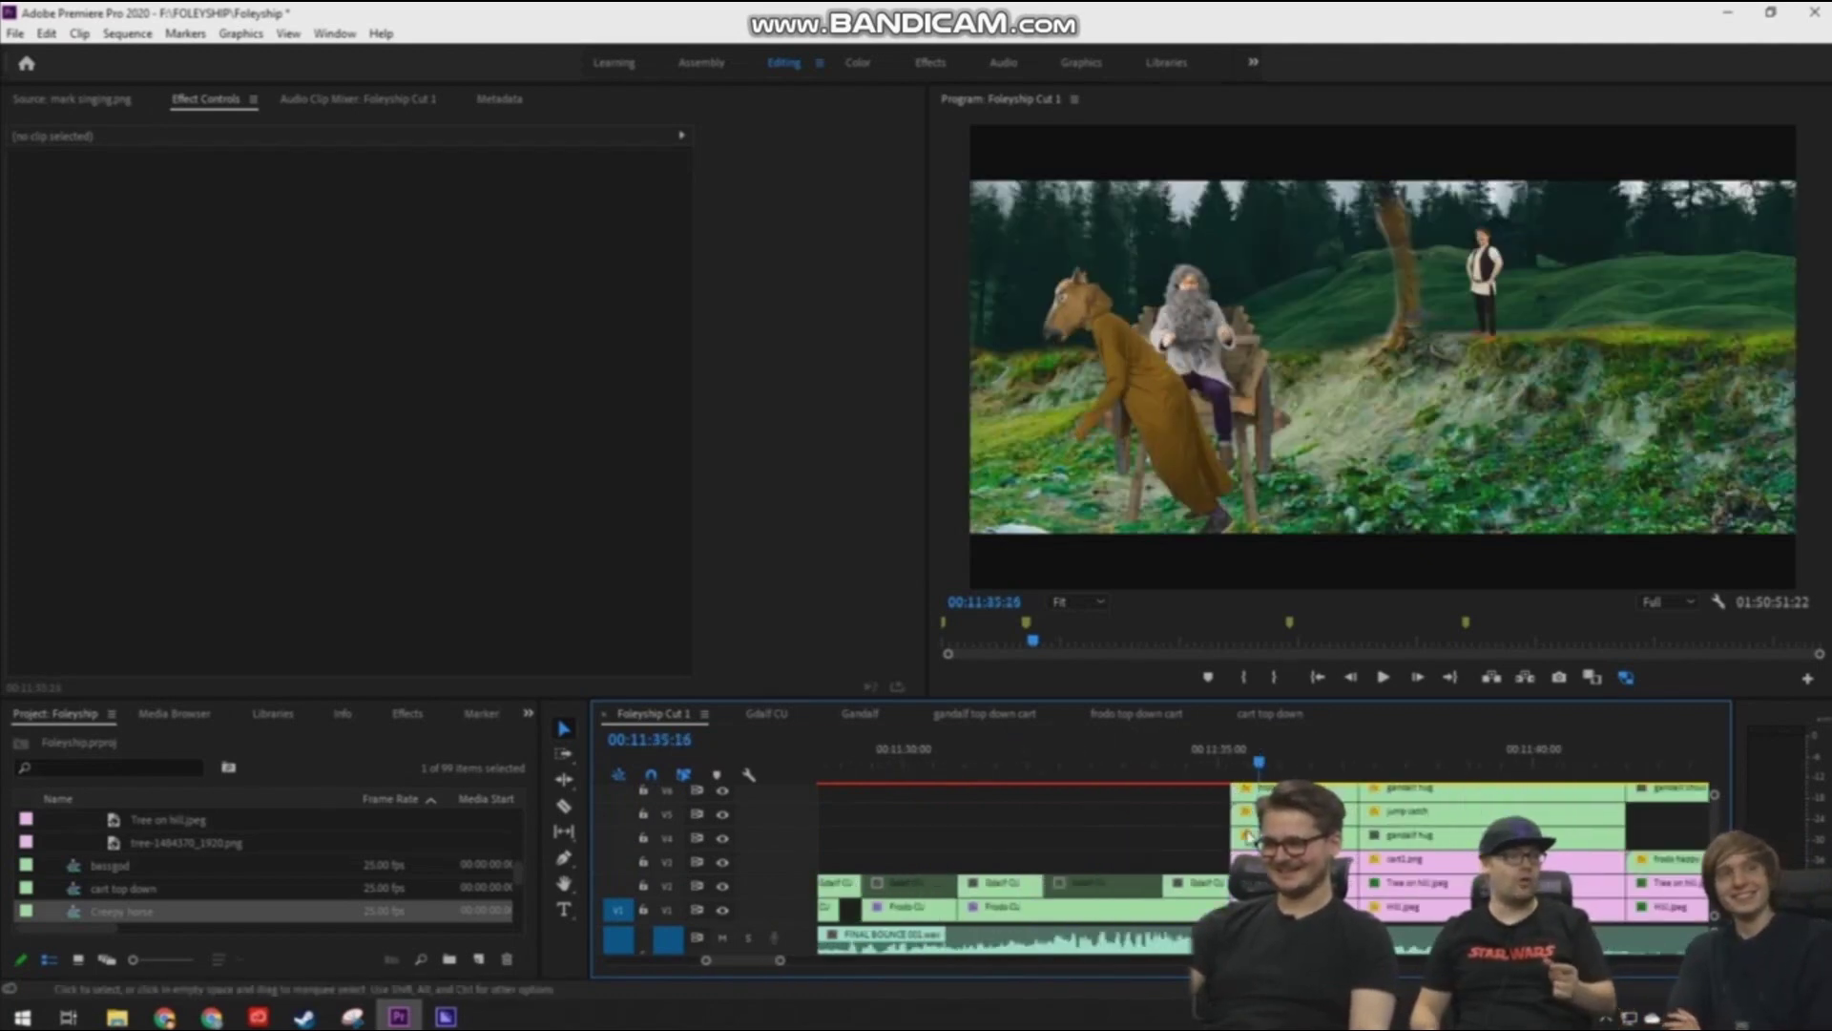
left_click(1186, 771)
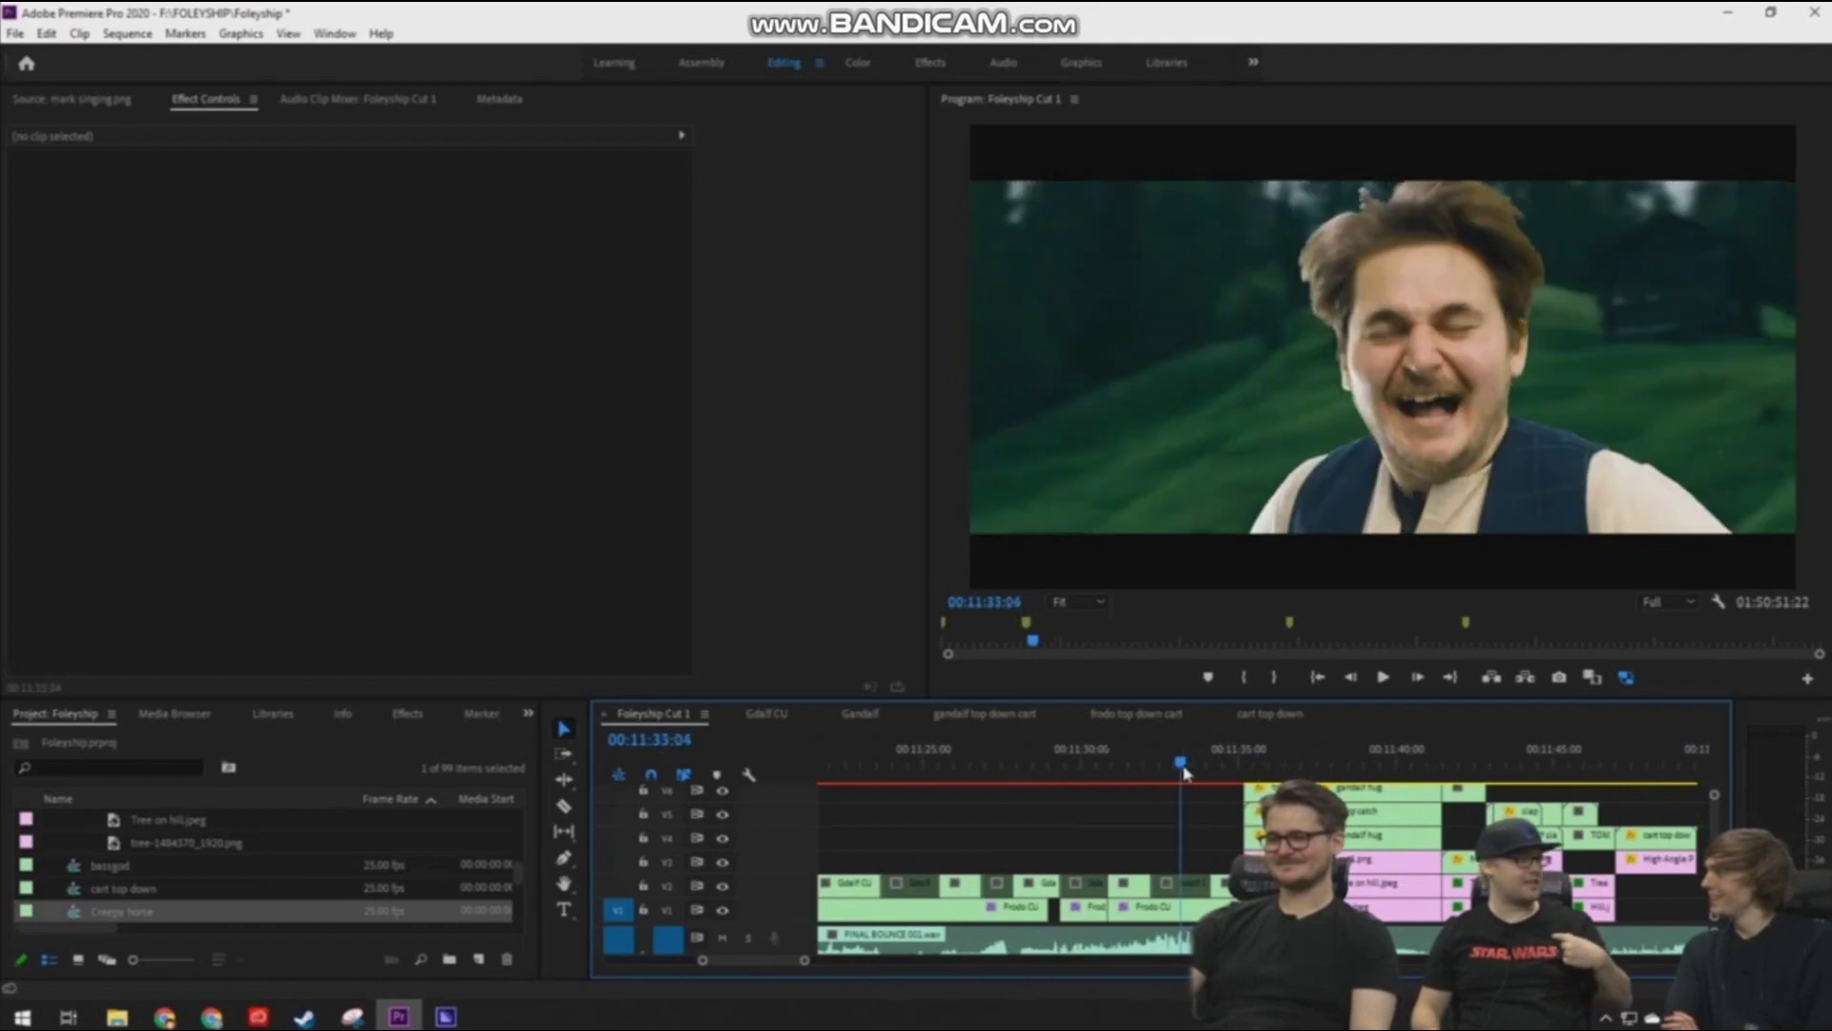
left_click(1114, 779)
scroll(1060, 830, "down", 3)
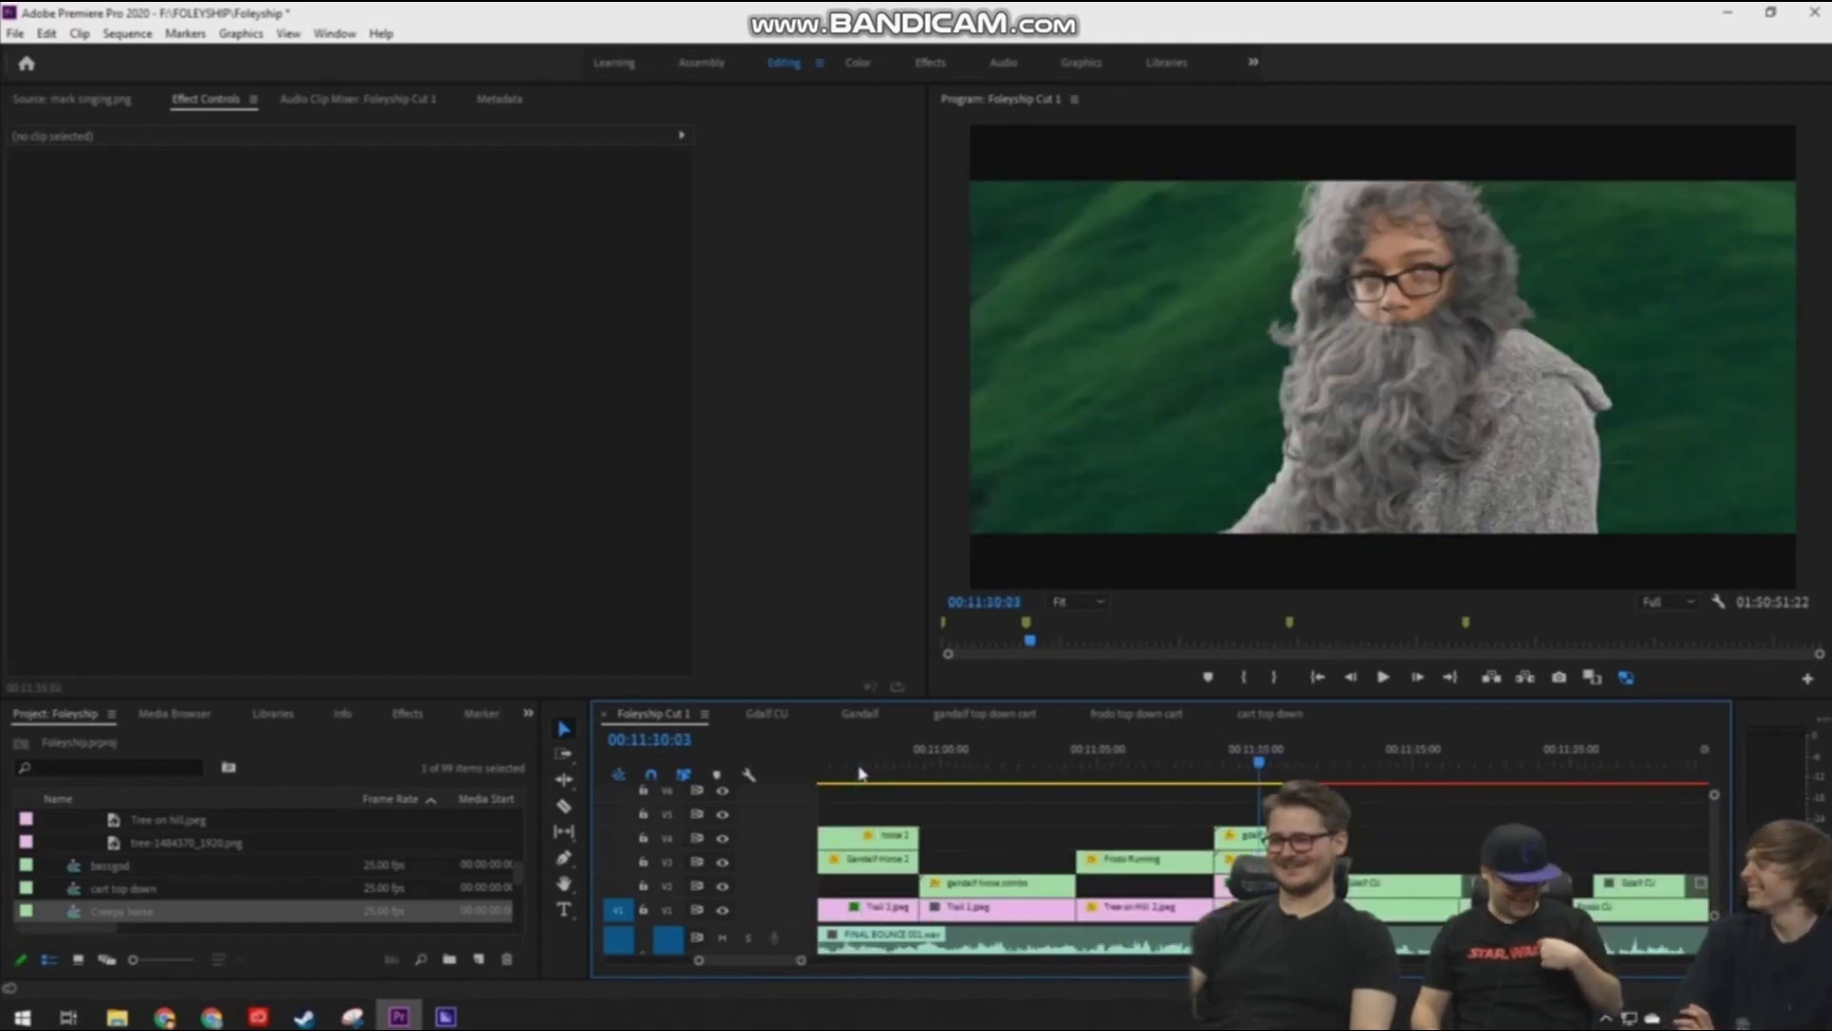
scroll(1003, 830, "up", 3)
left_click(1240, 773)
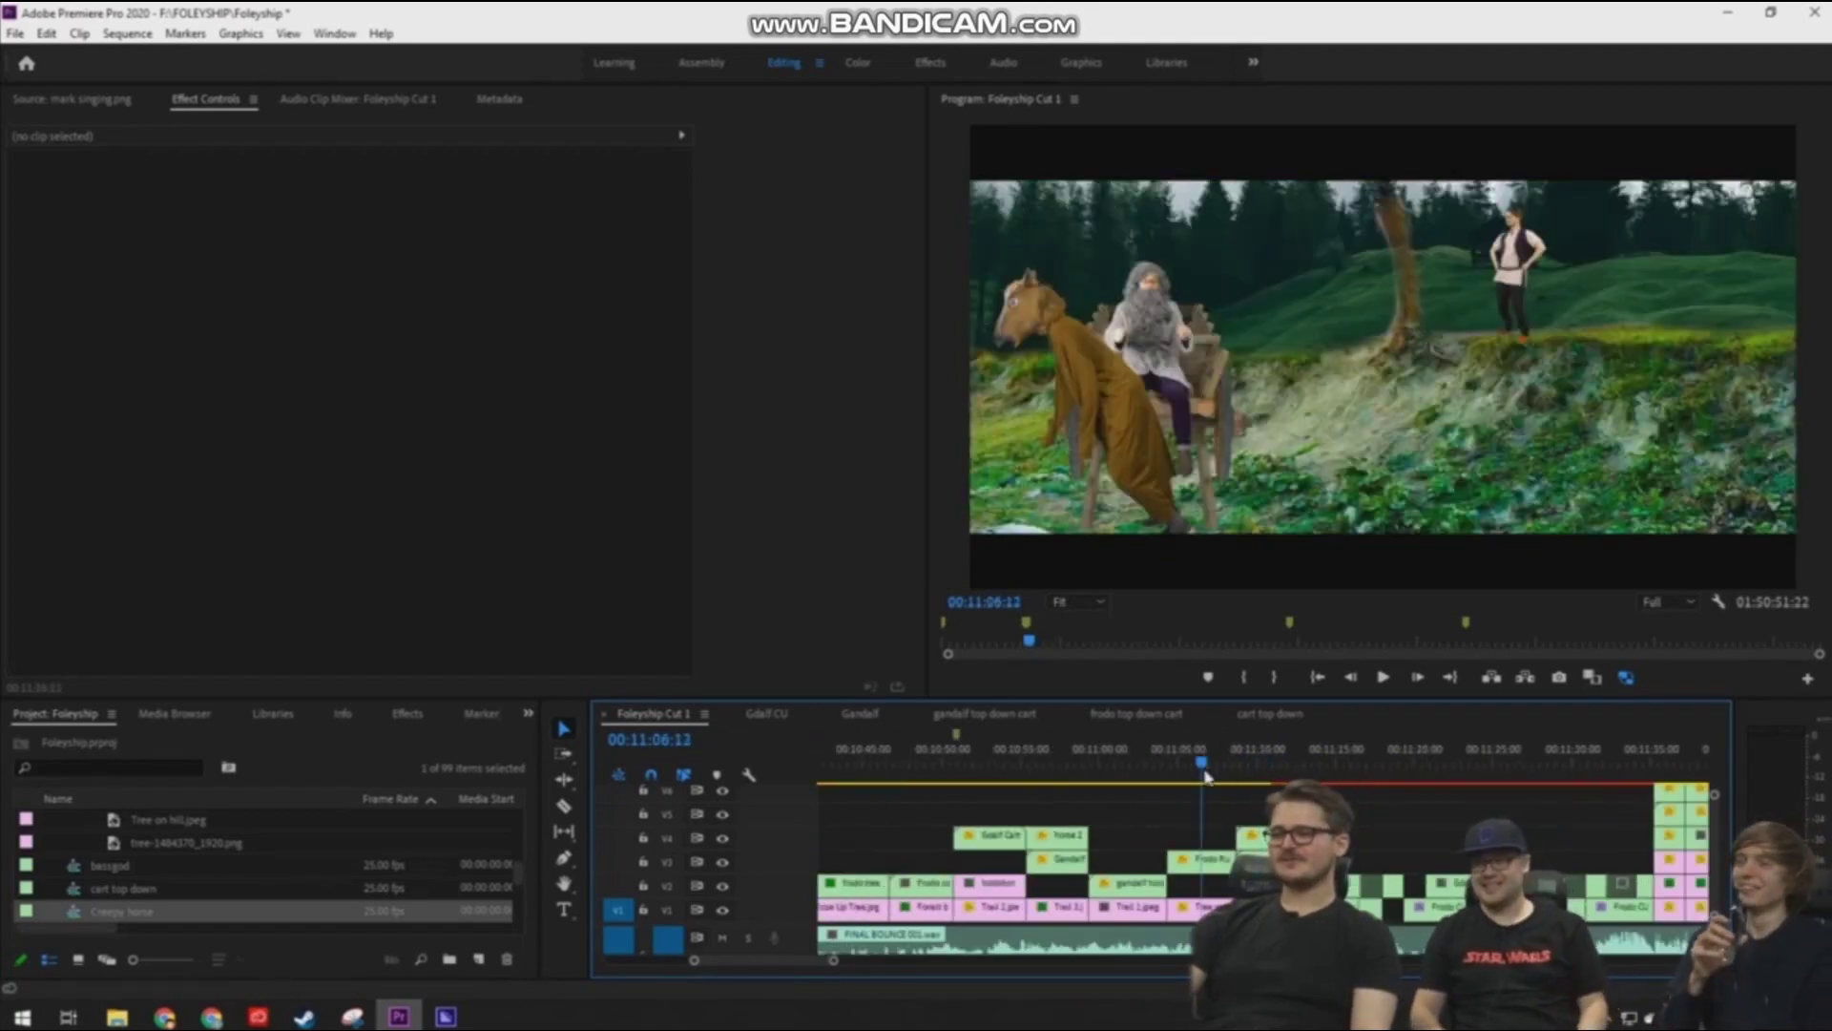
left_click(1240, 774)
scroll(1146, 832, "up", 3)
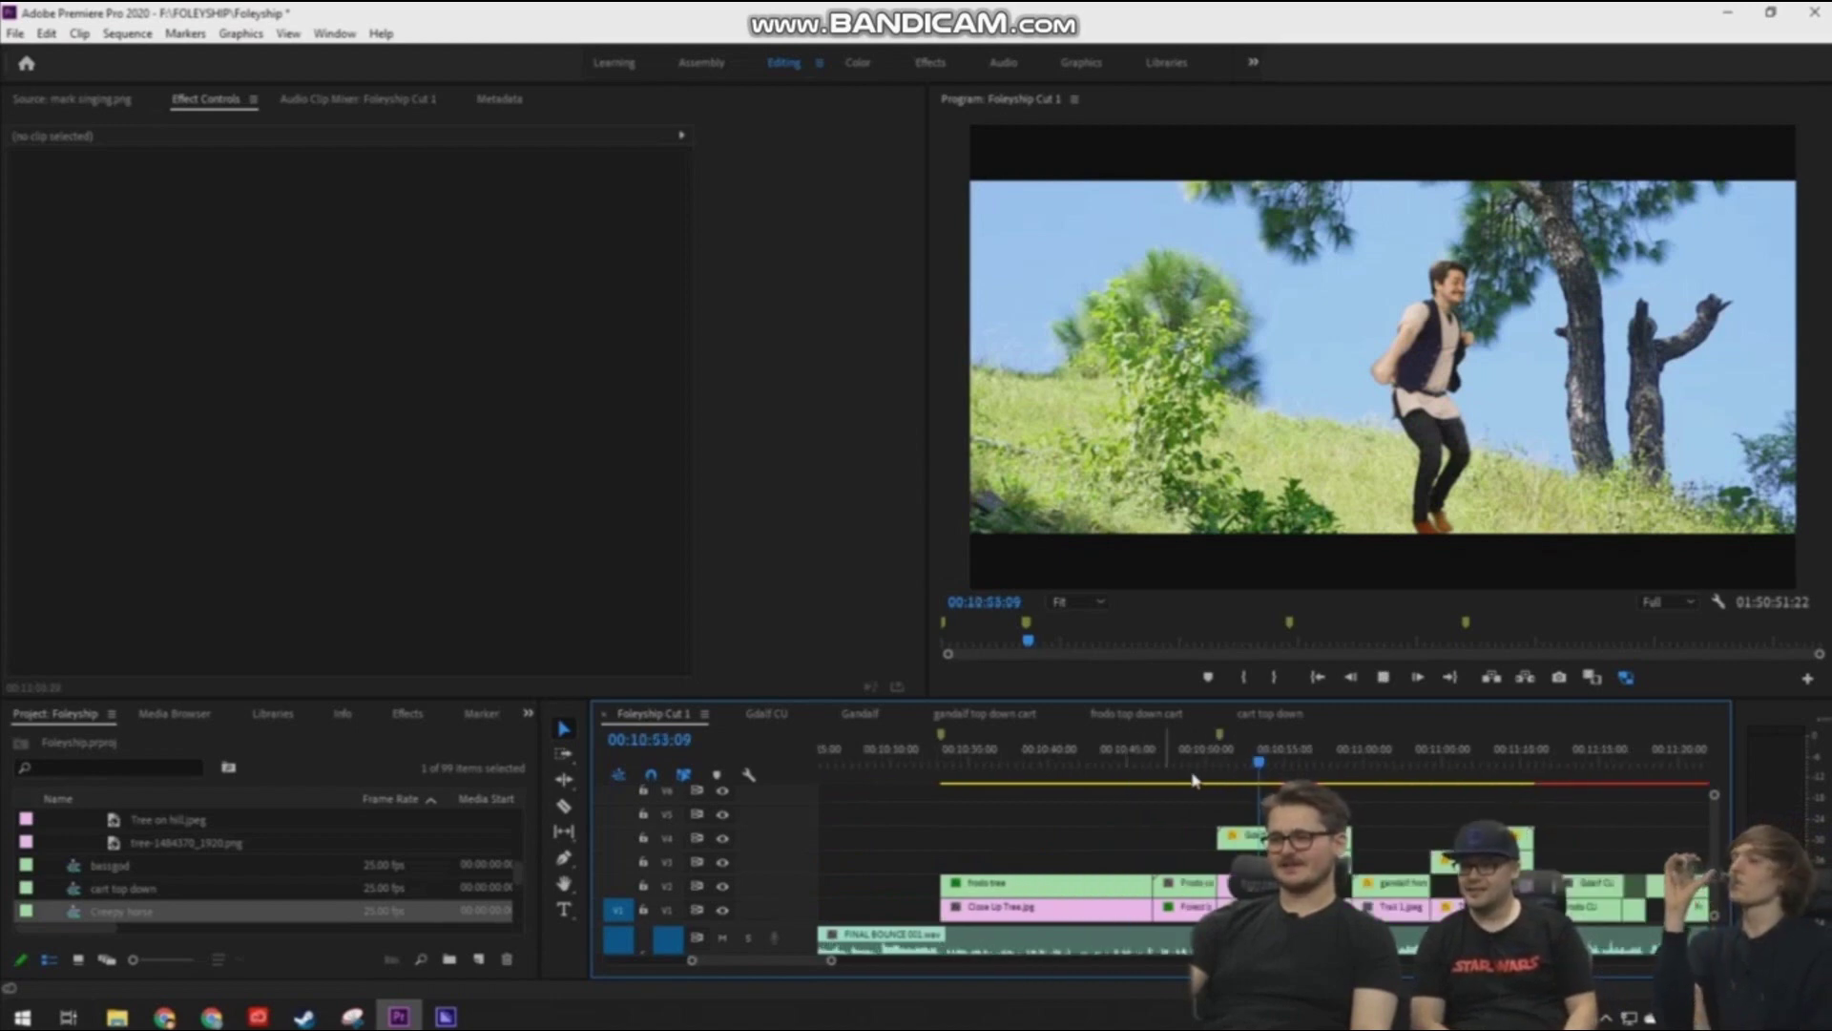
left_click(1160, 773)
left_click(1288, 773)
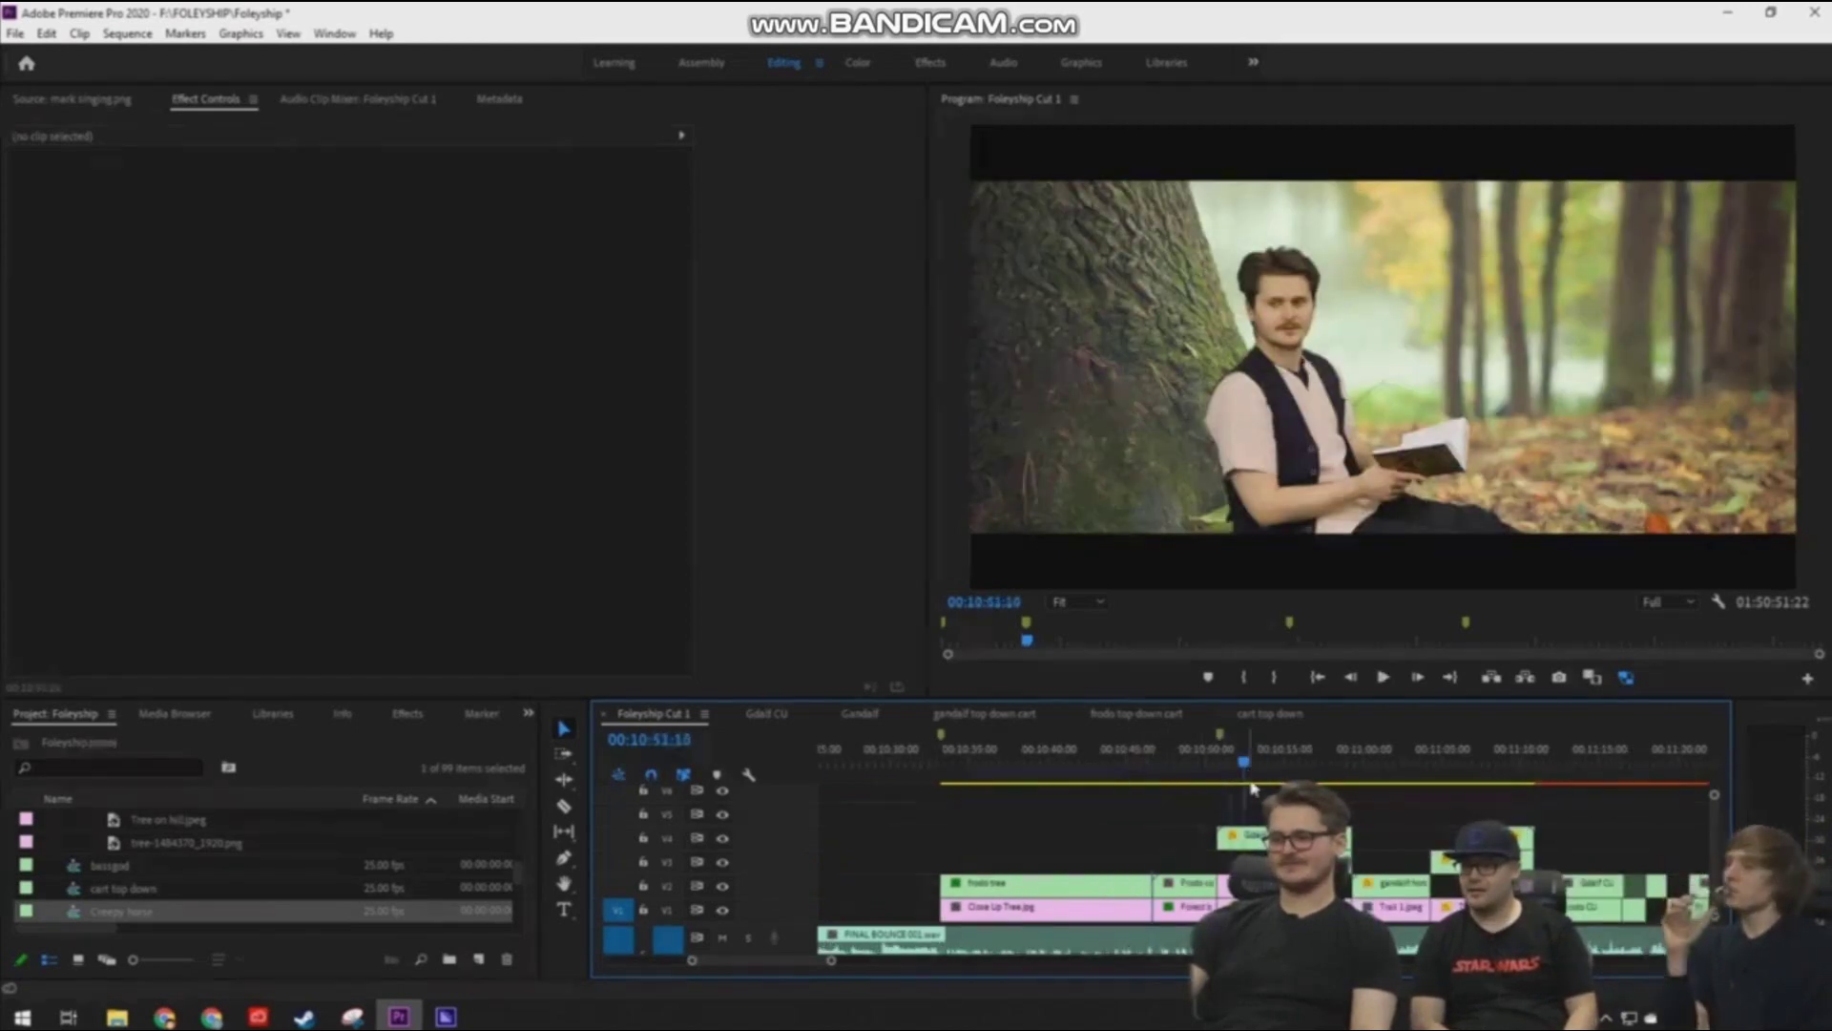
left_click(1203, 773)
scroll(1289, 860, "down", 3)
Play the forest riding shot and open the 'gandalf horse combo' nested sequence
key("space")
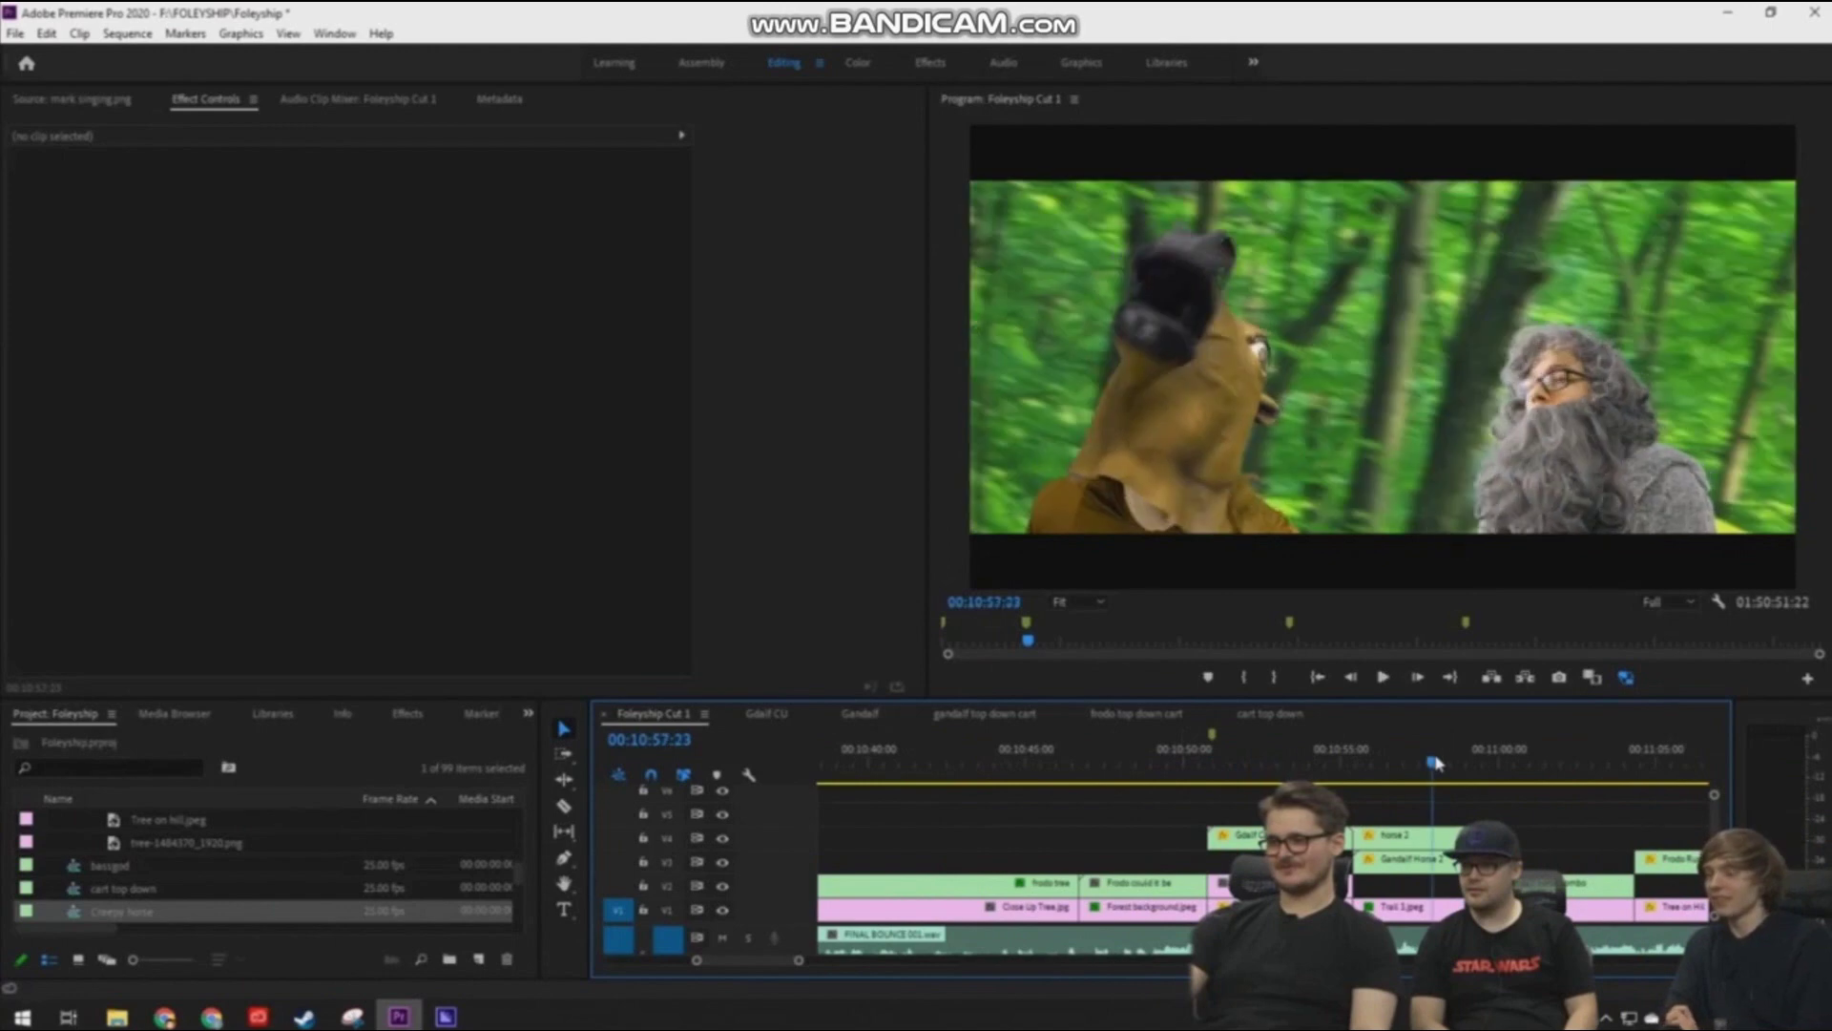
left_click(1511, 764)
key("space")
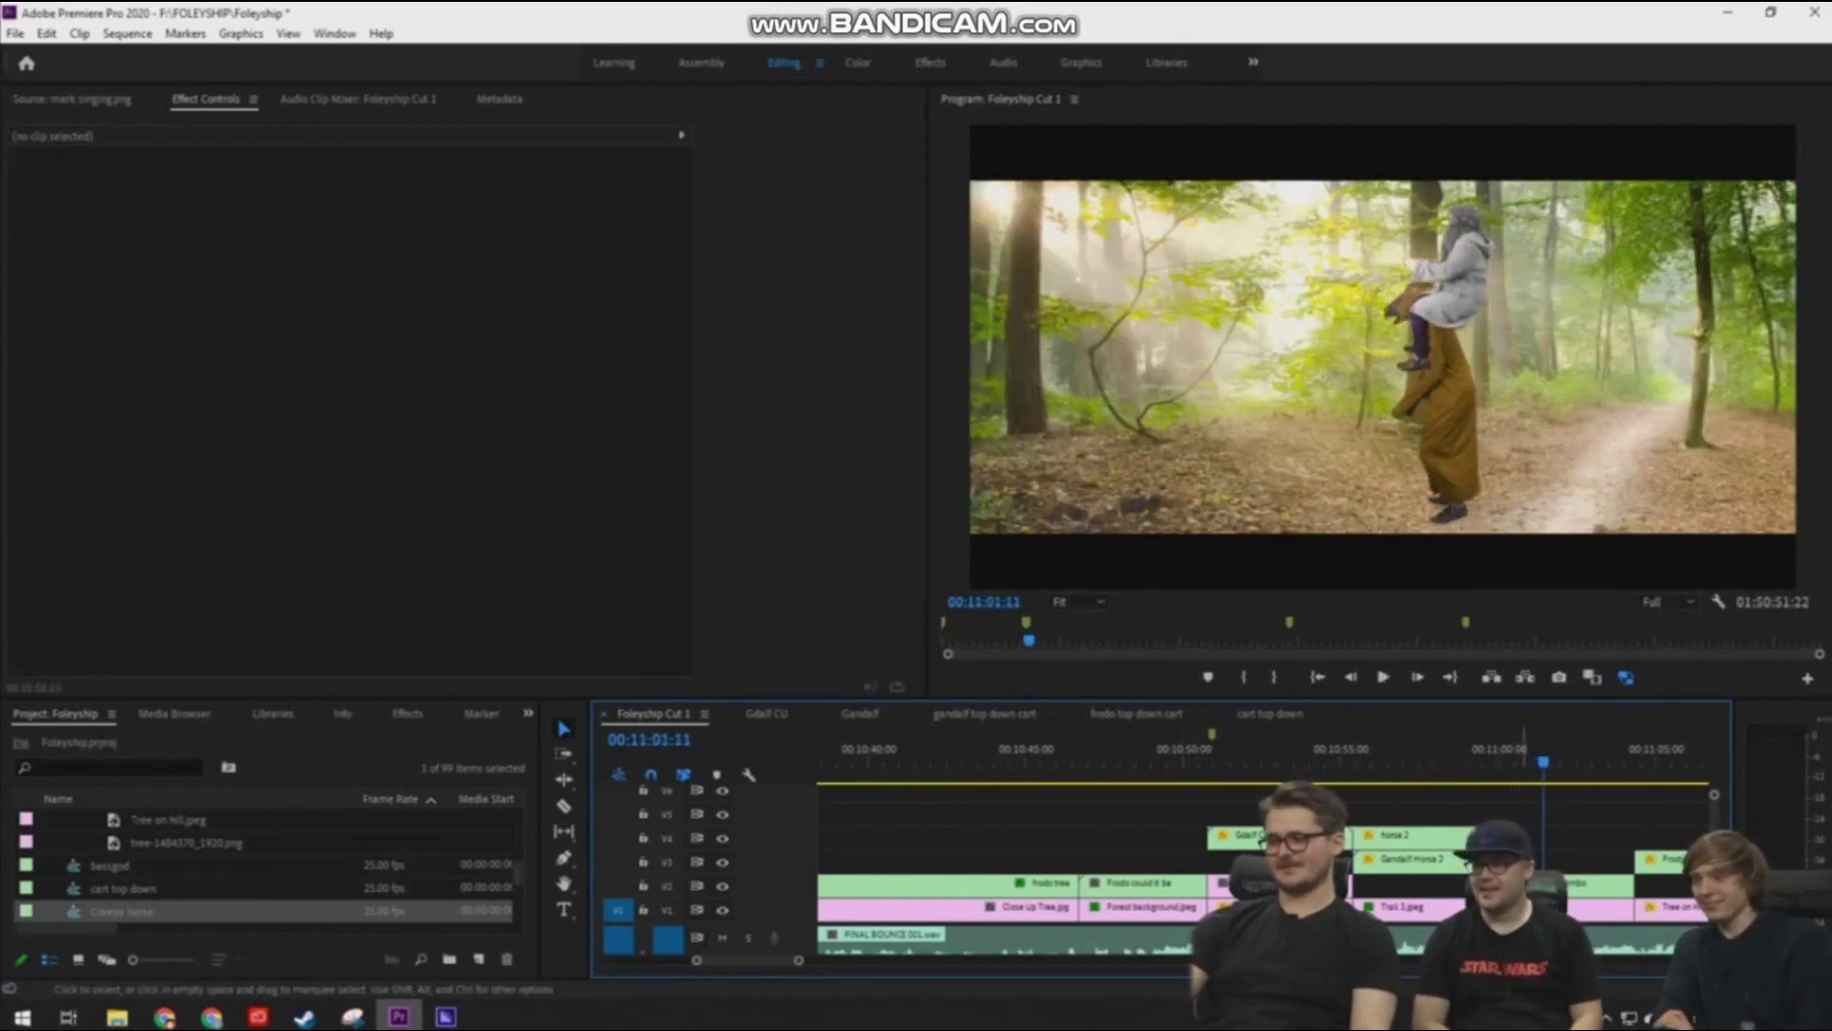
double_click(1410, 856)
Paste Creepy horse below Gandalf 3, then enlarge and move it so Gandalf sits on it
left_click(1018, 819)
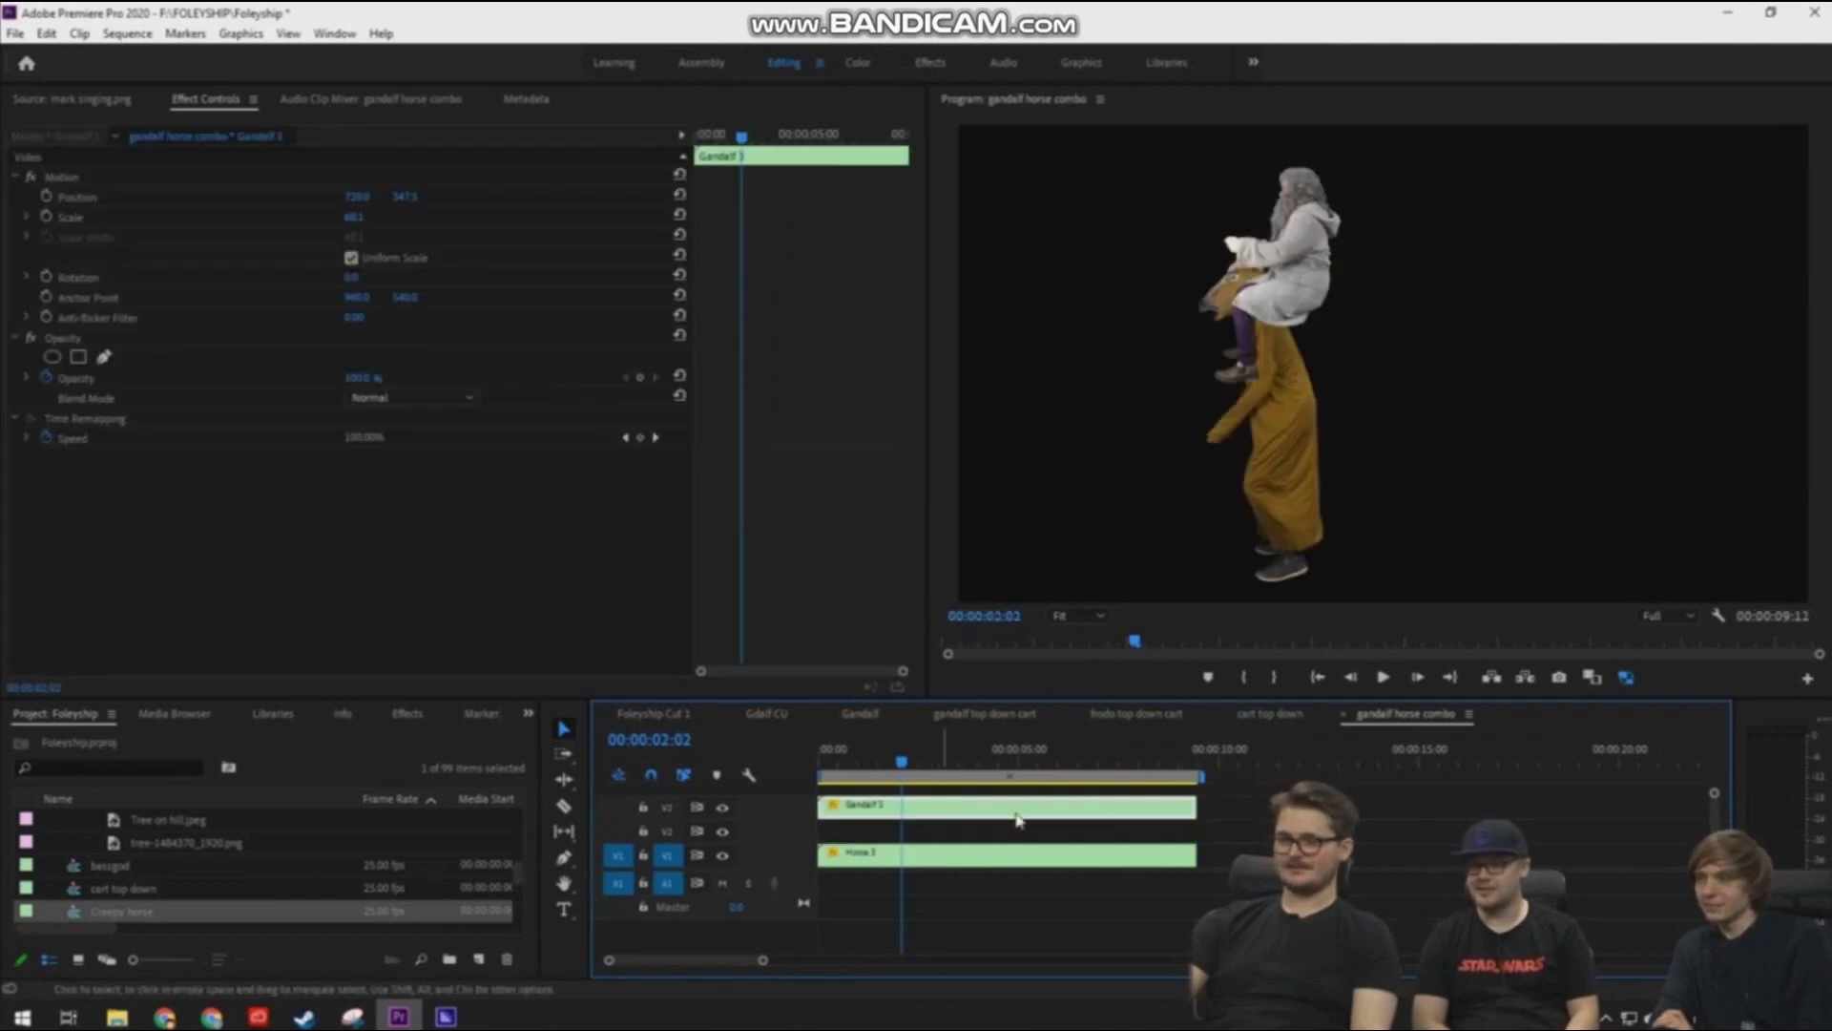
key("ctrl+v")
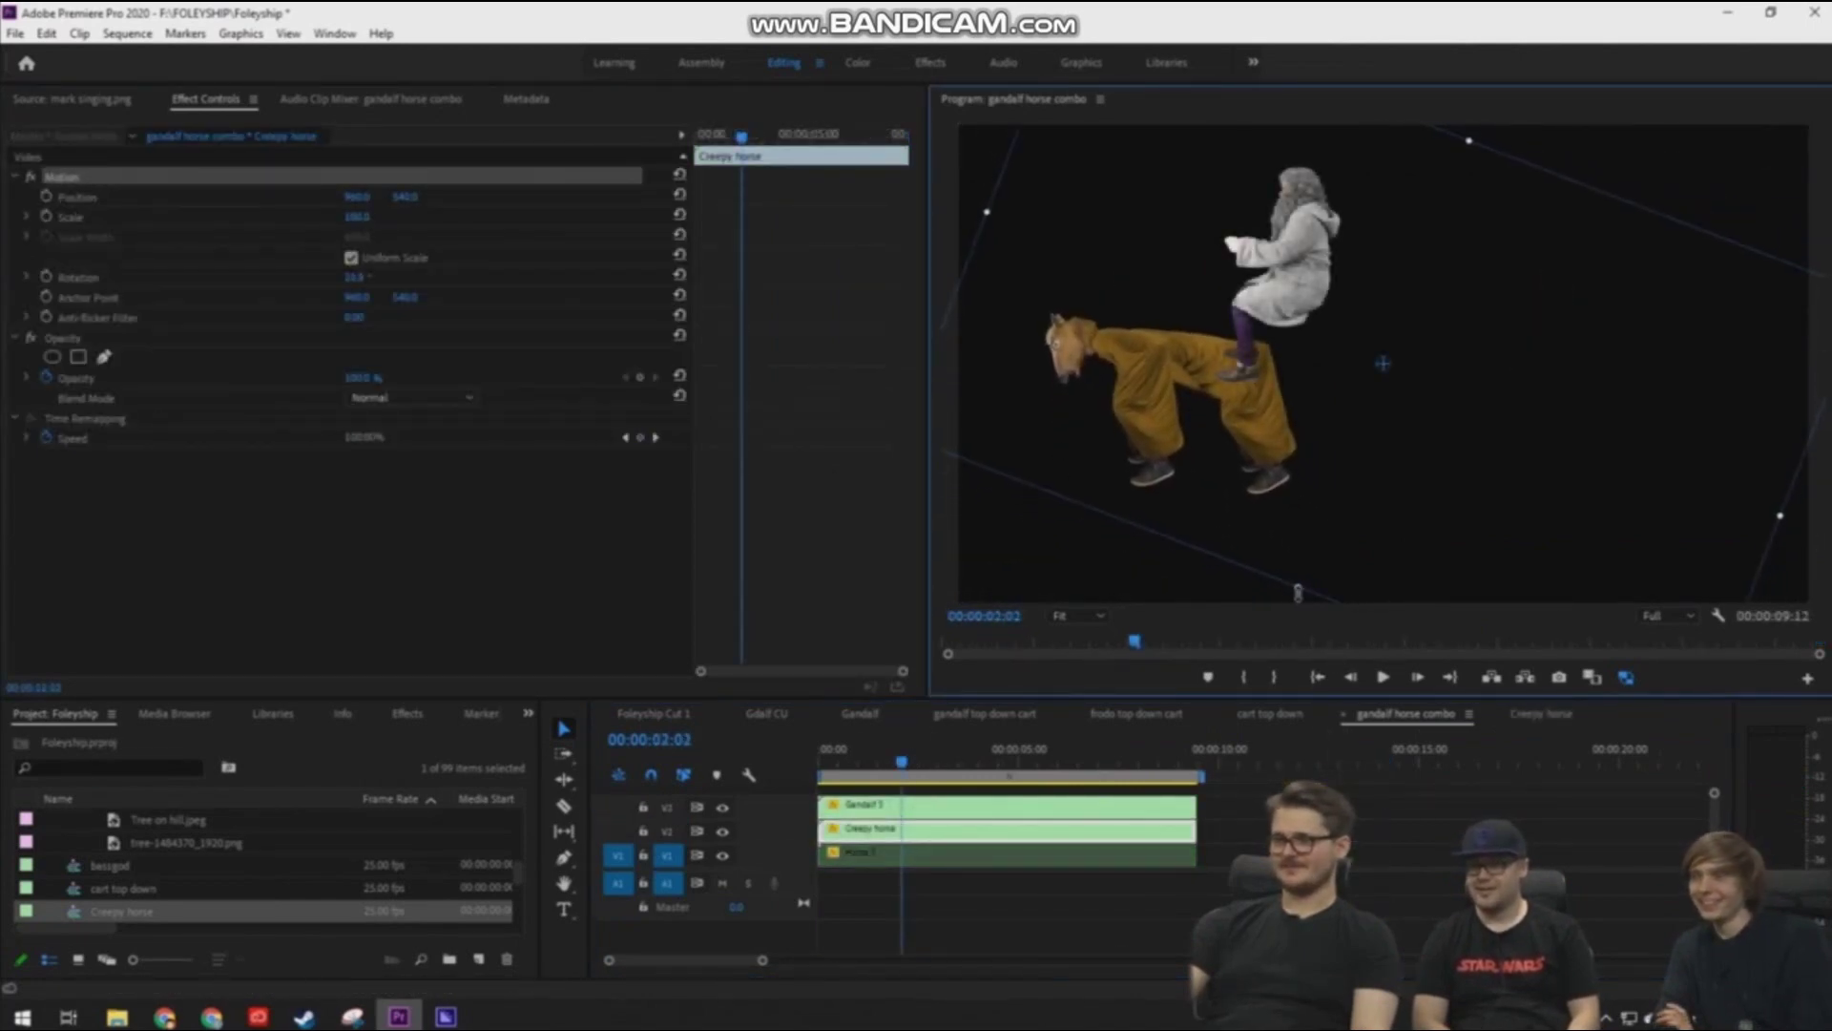
left_click_drag(1296, 589, 1274, 602)
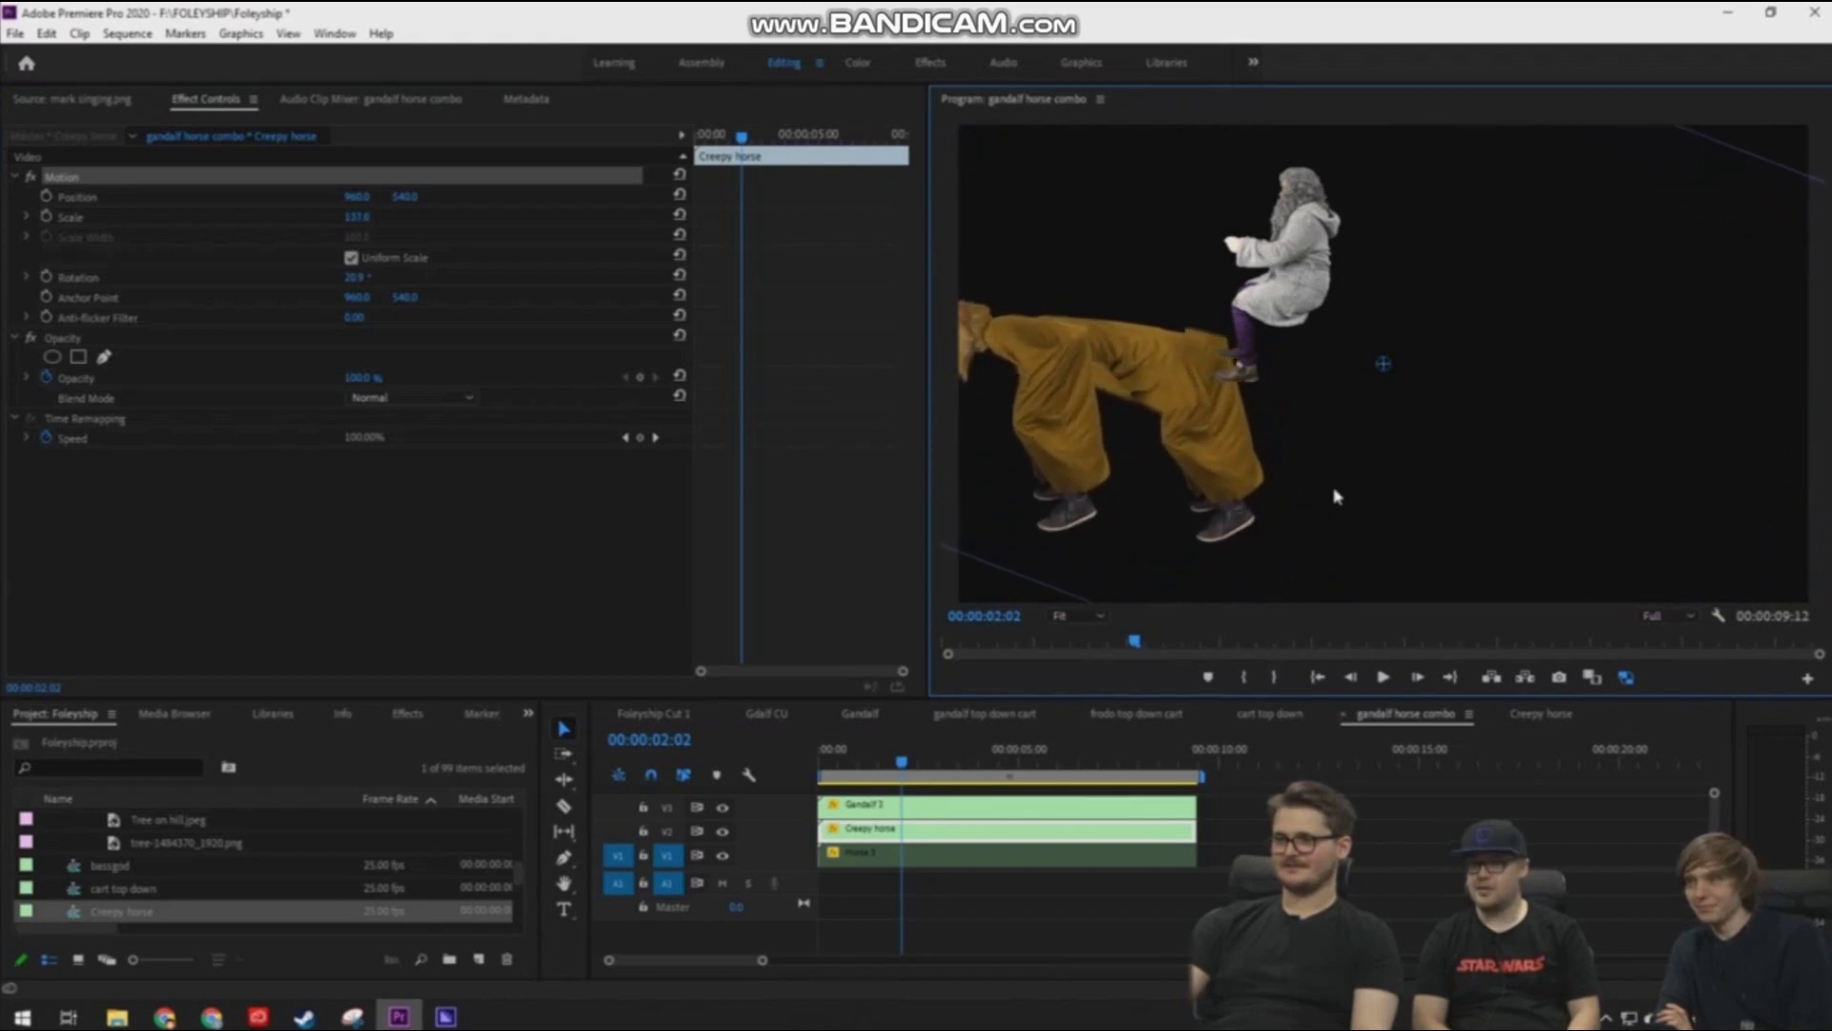
left_click_drag(1339, 498, 1469, 477)
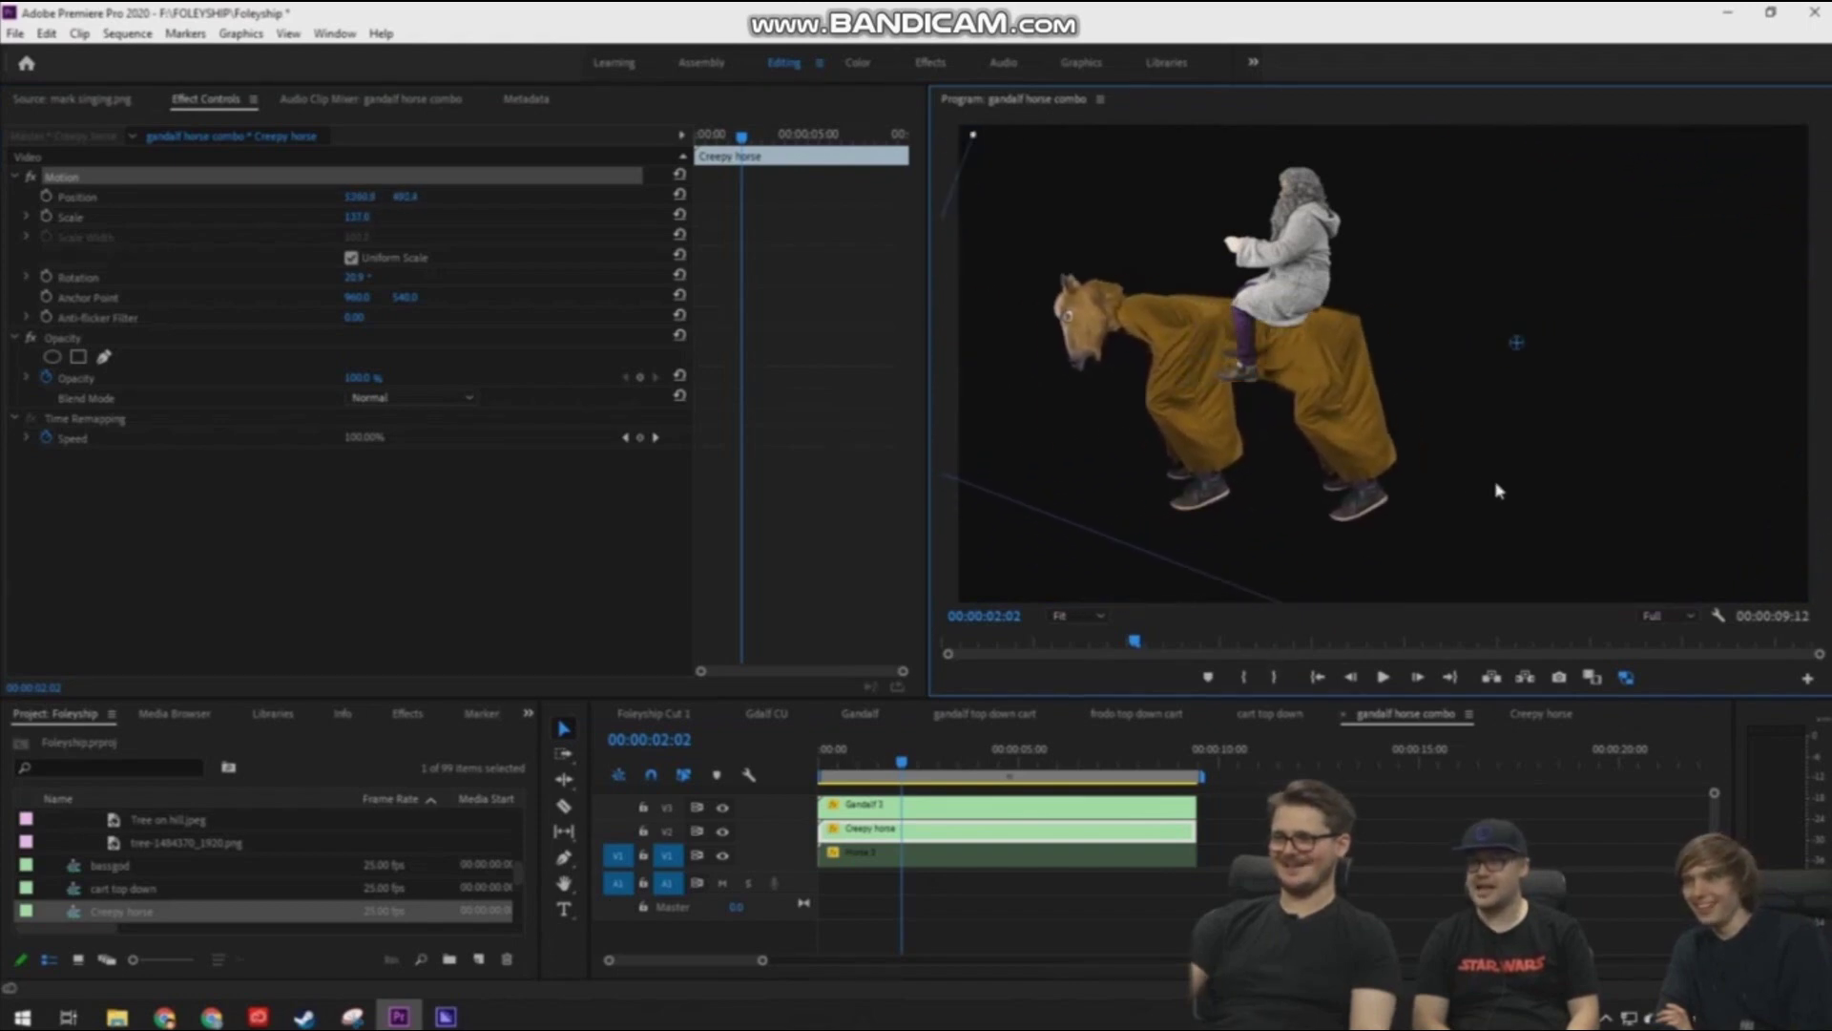
Preview the combo with the horse, then return to Foleyship Cut 1
key("space")
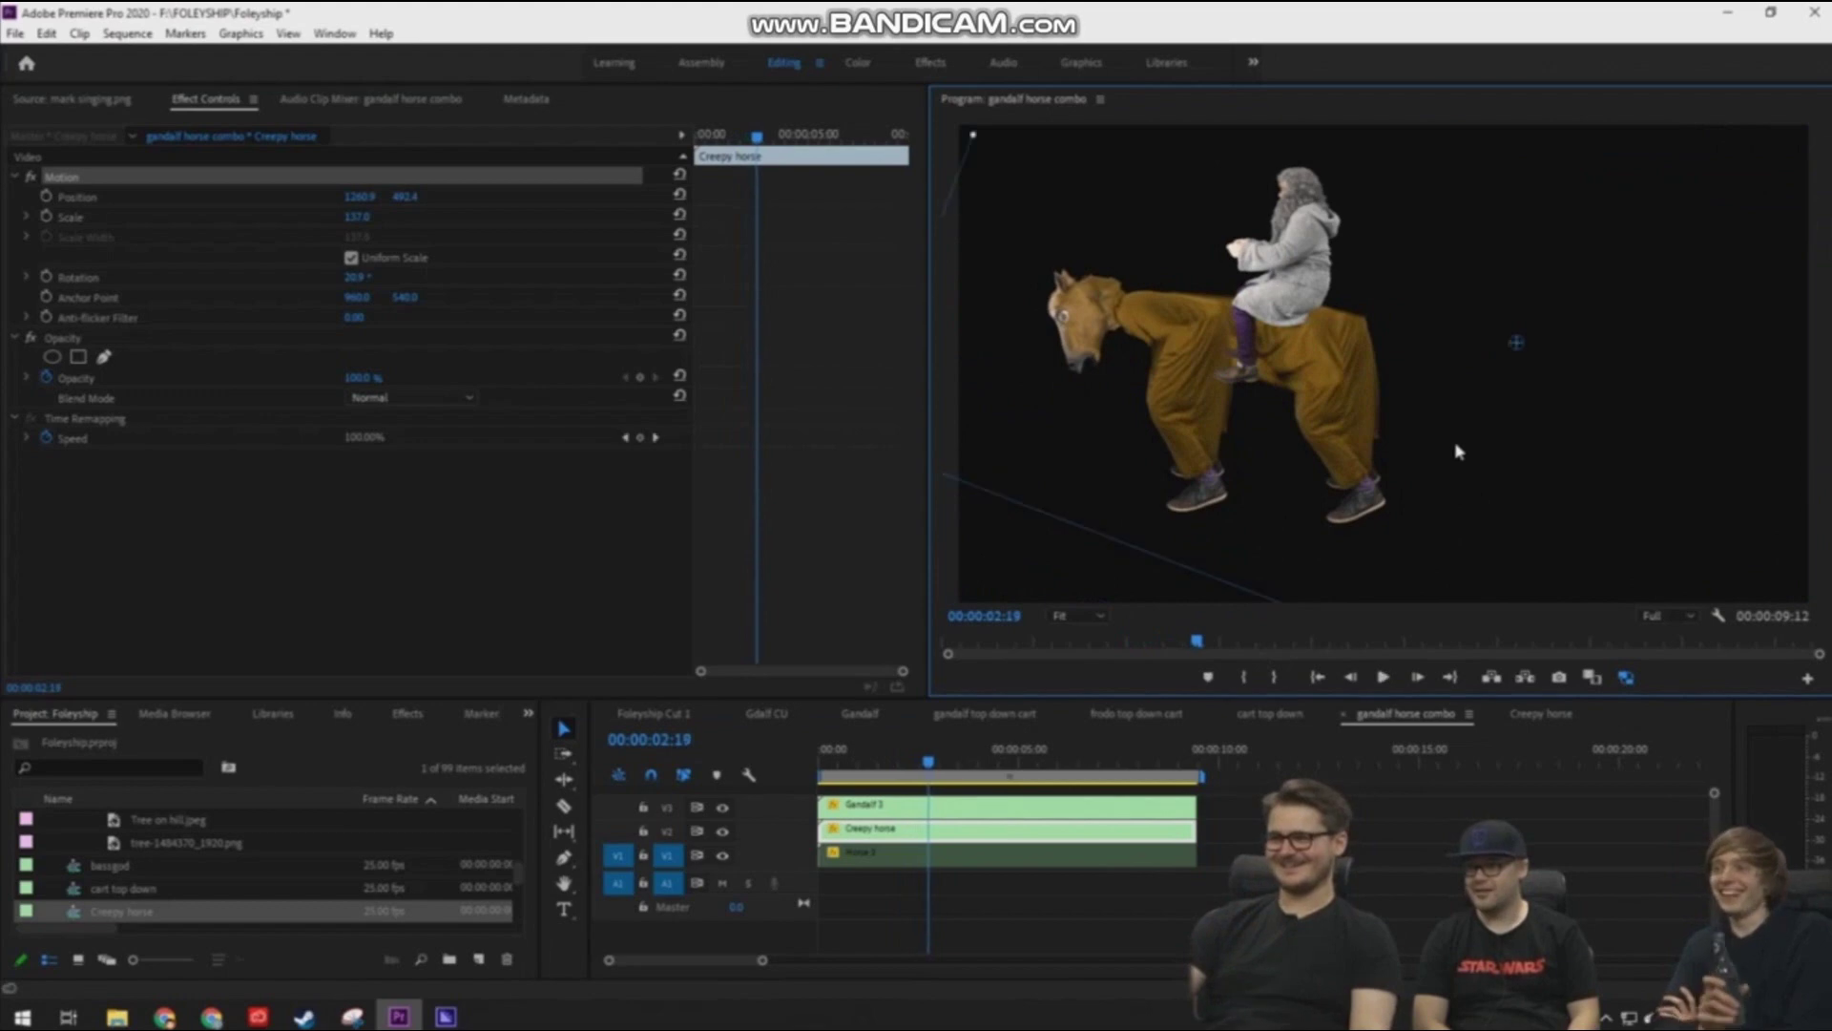
key("space")
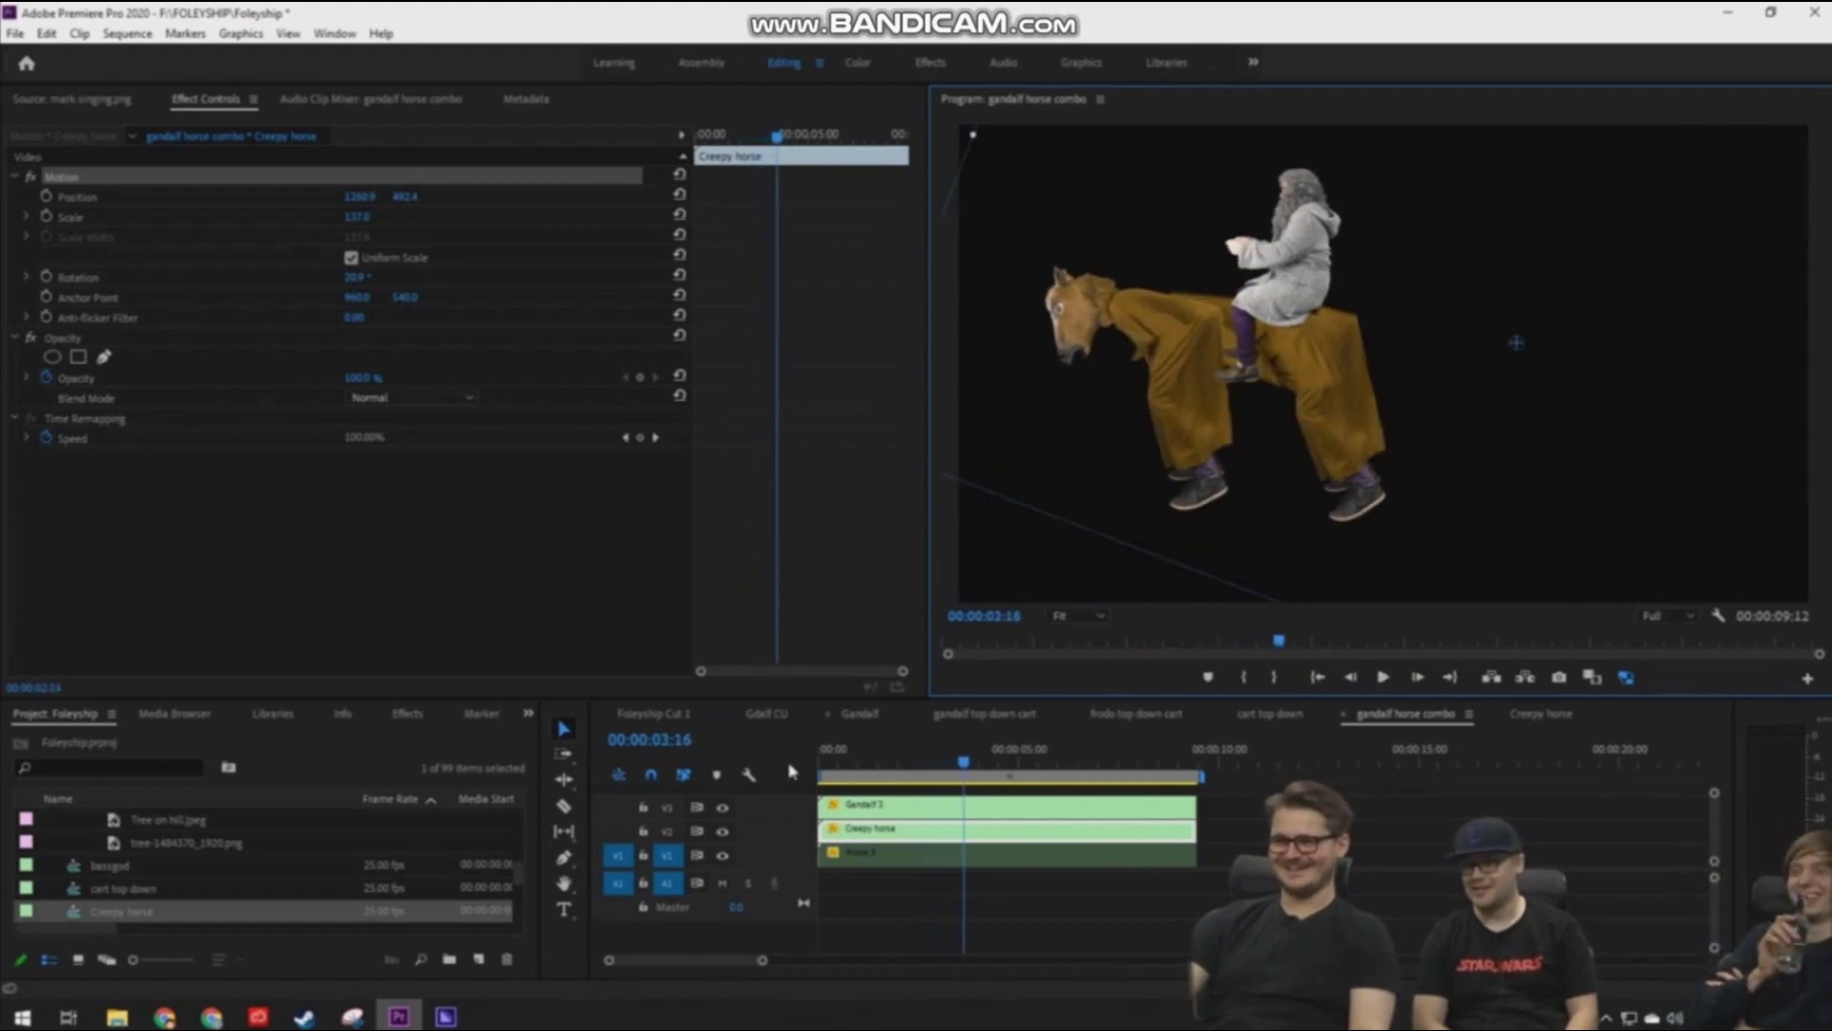
left_click(653, 713)
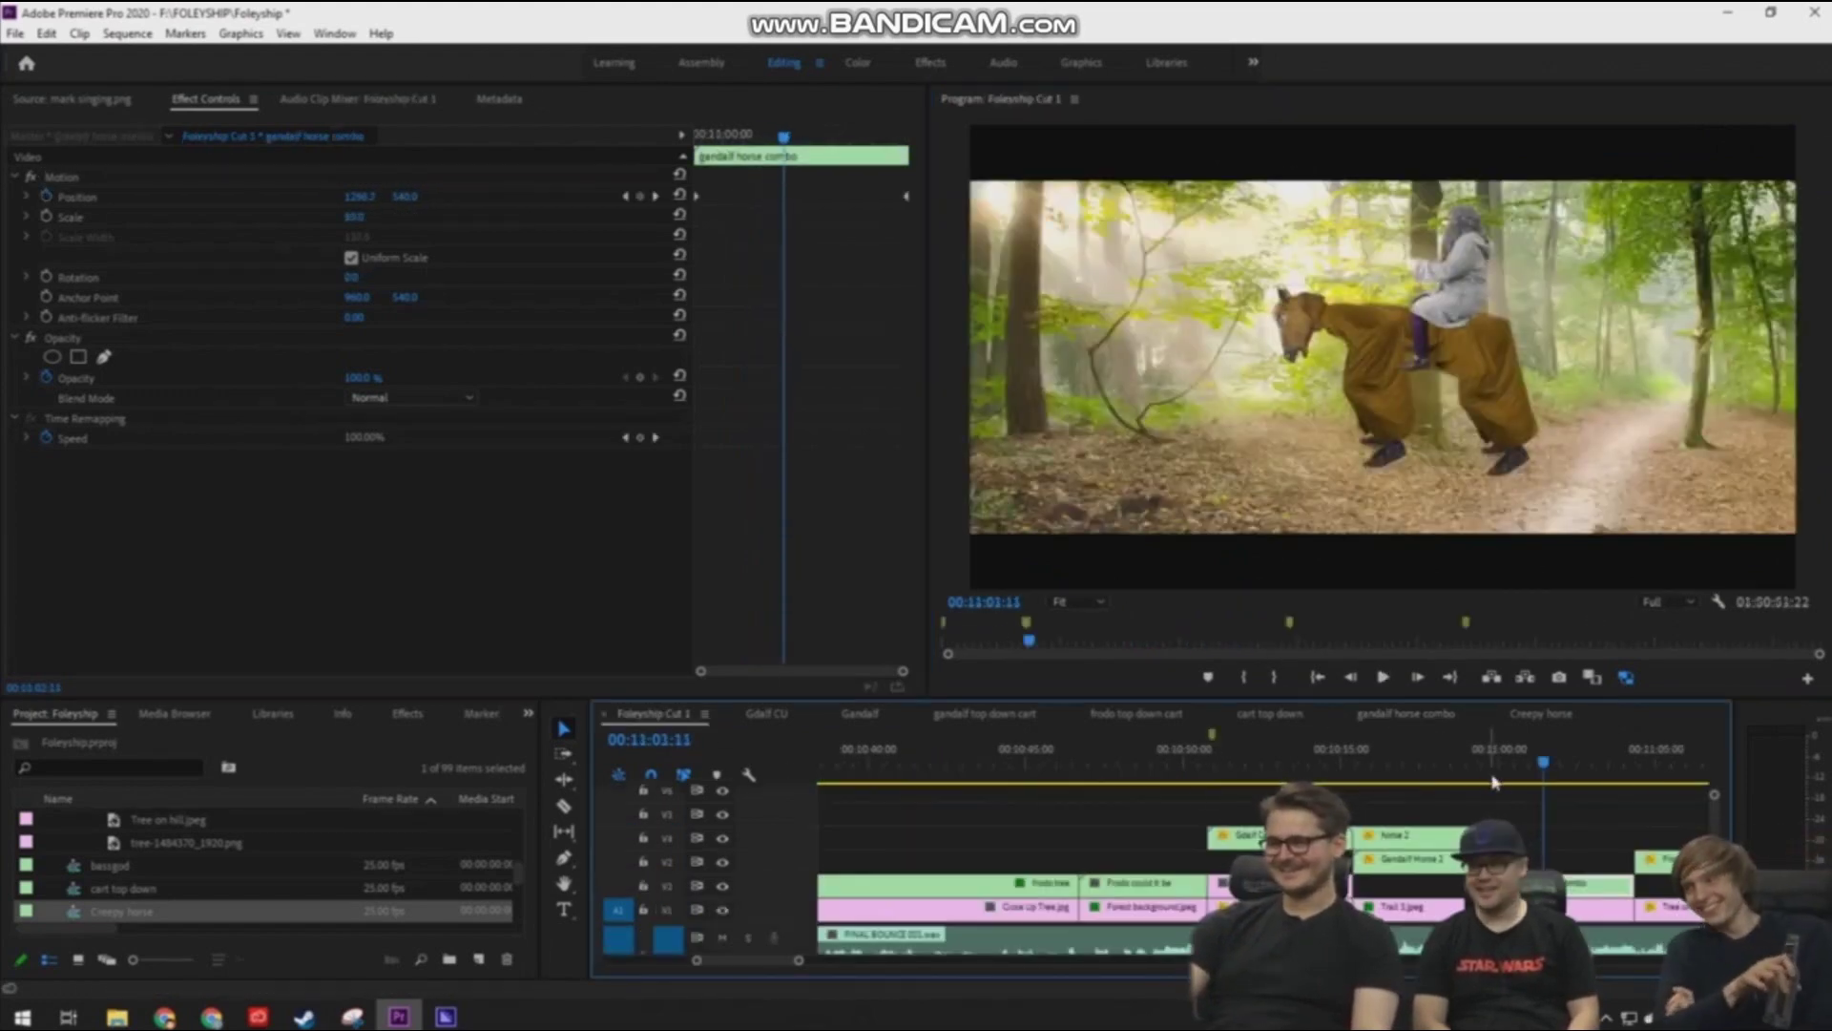
Set the first Position keyframe's X to 1751 so the horse starts on the right
left_click(1489, 751)
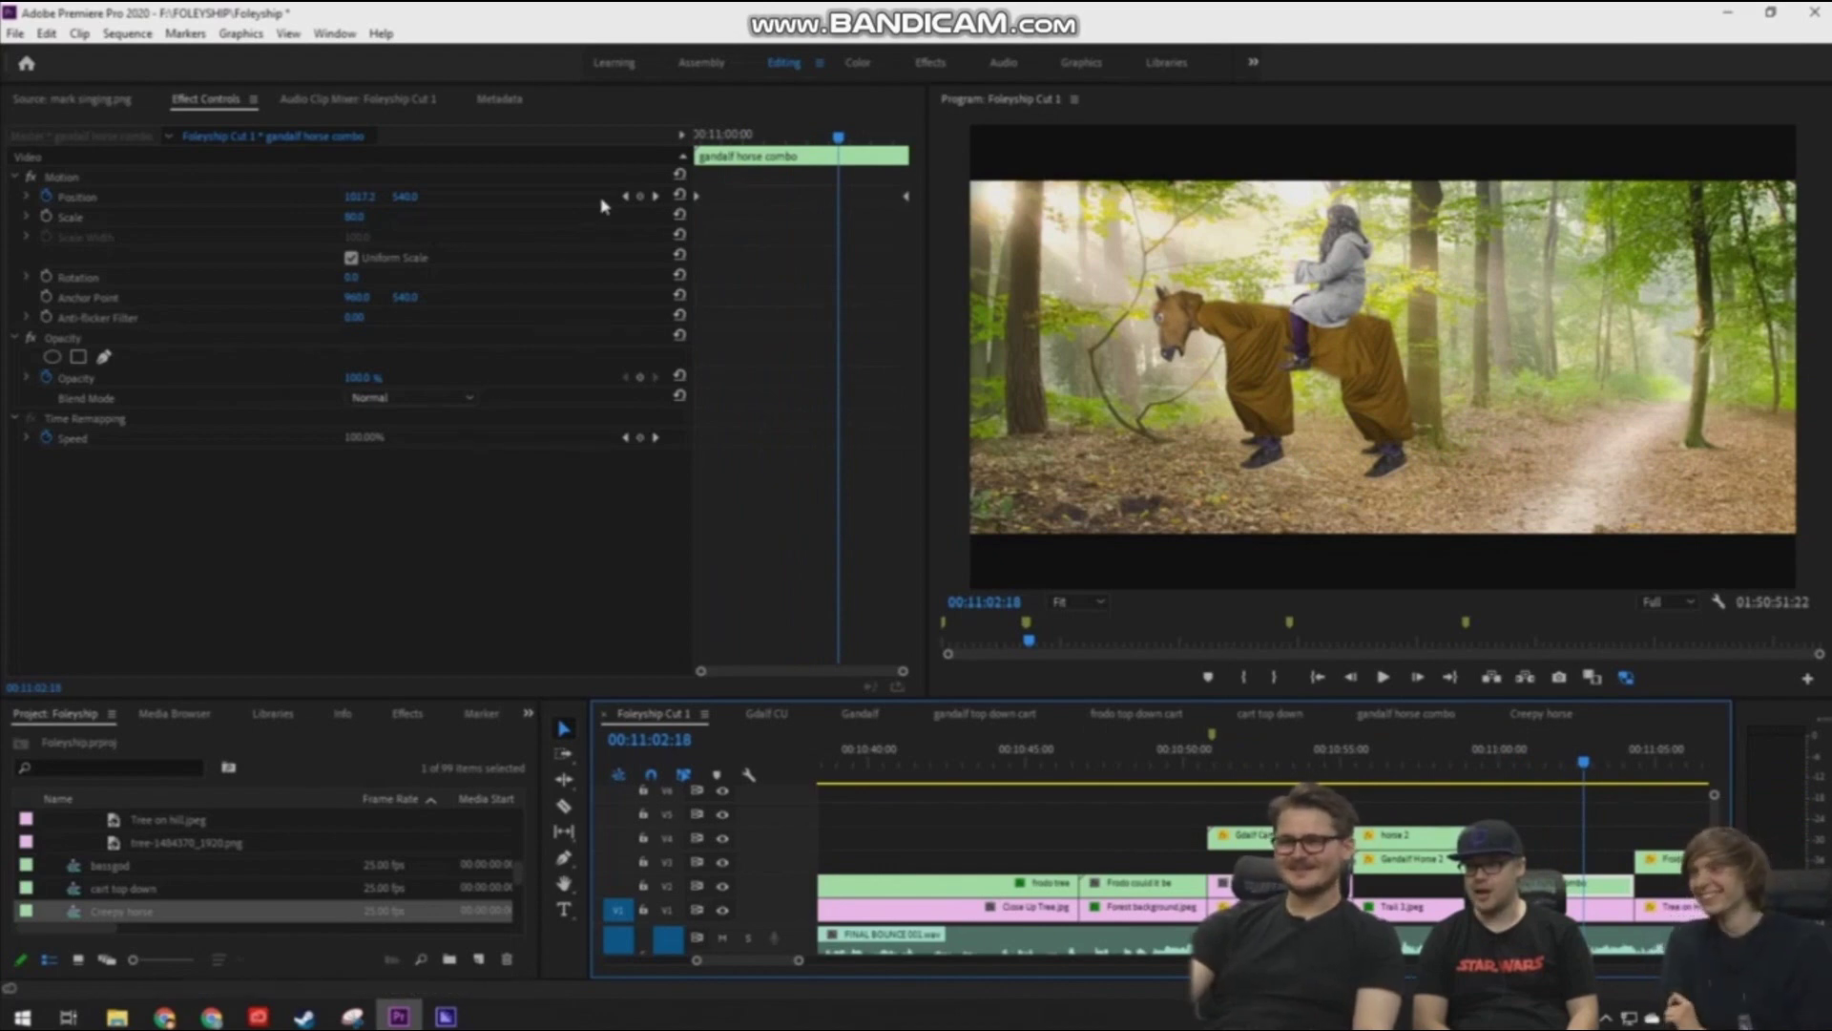
left_click(626, 196)
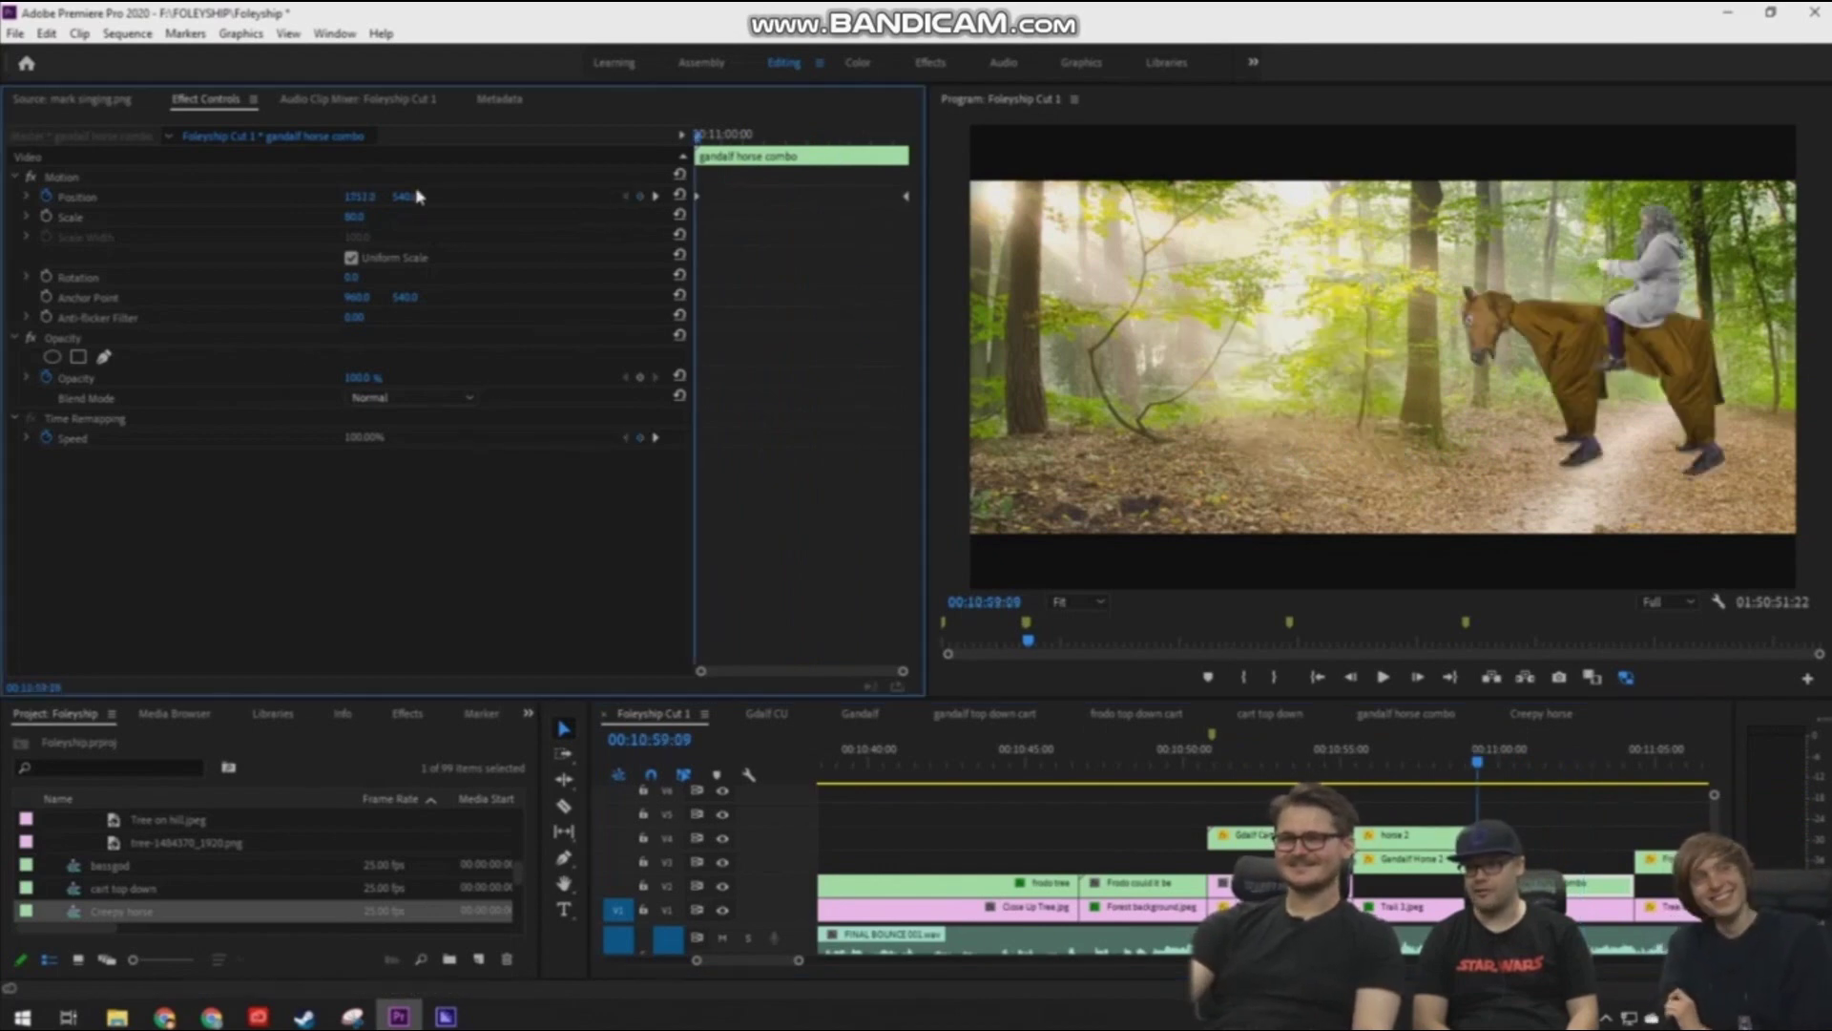
left_click_drag(361, 197, 459, 201)
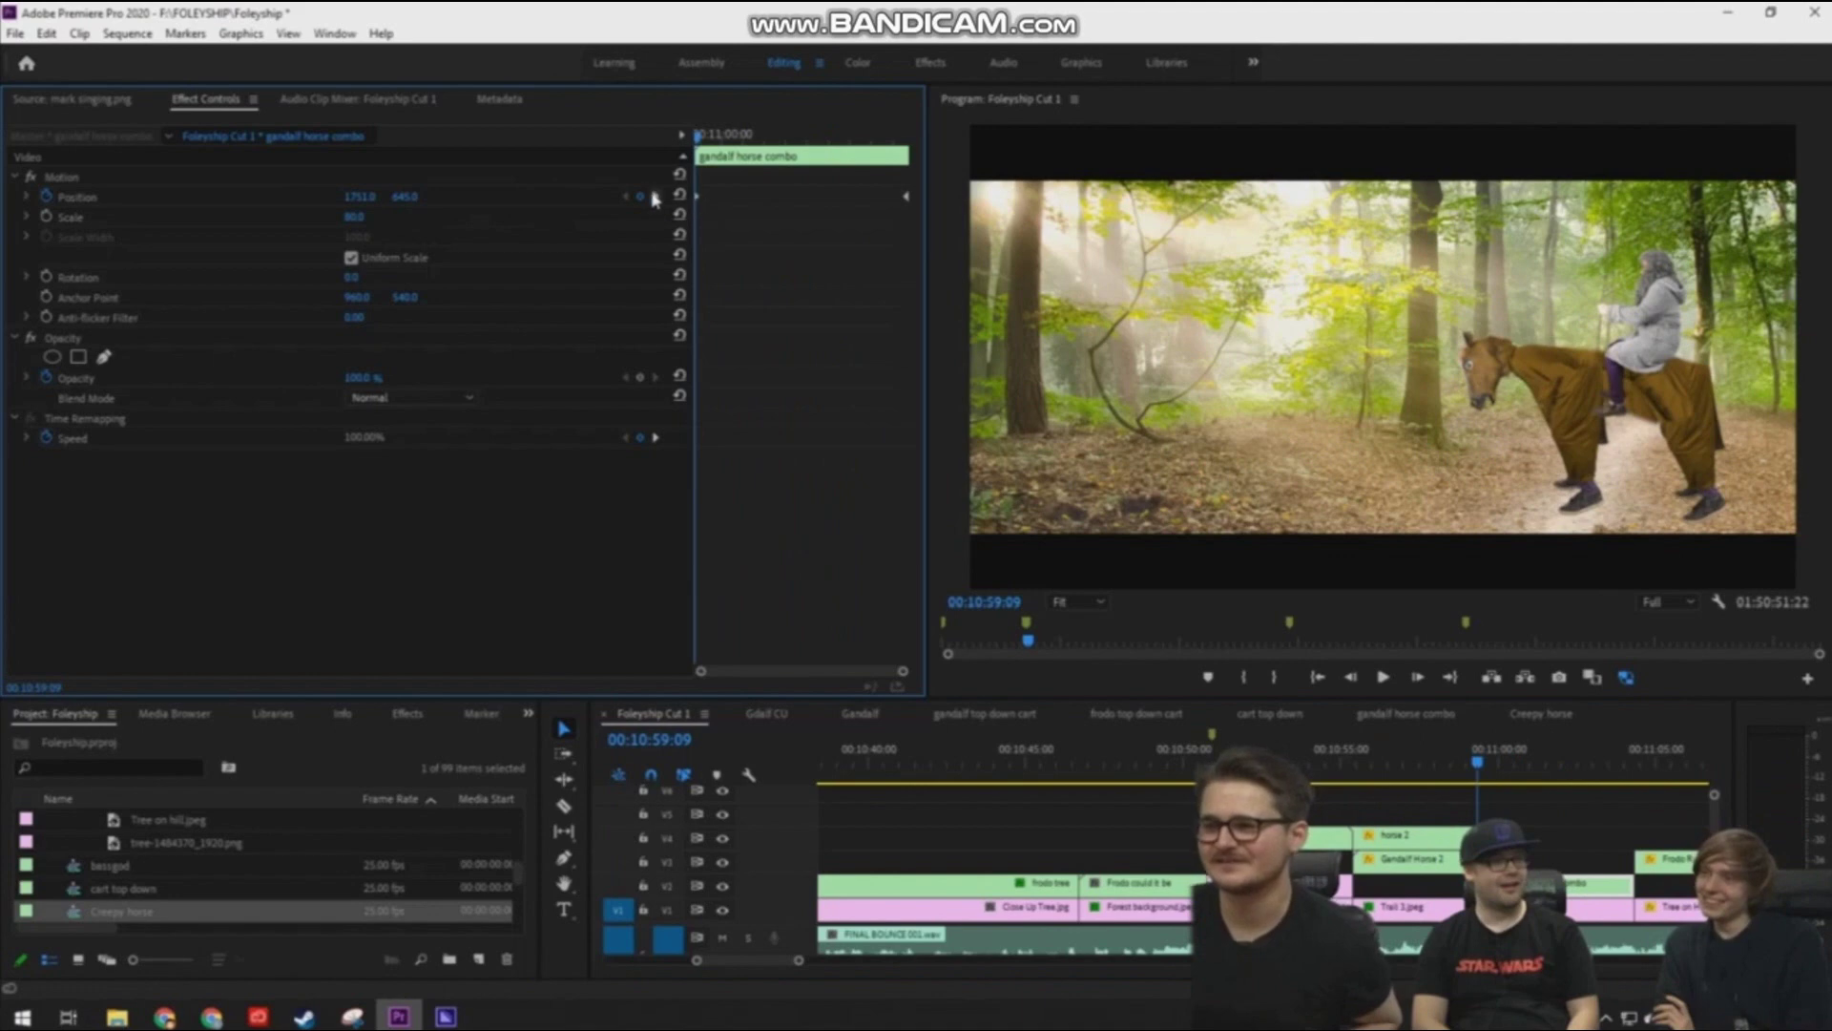
left_click(652, 196)
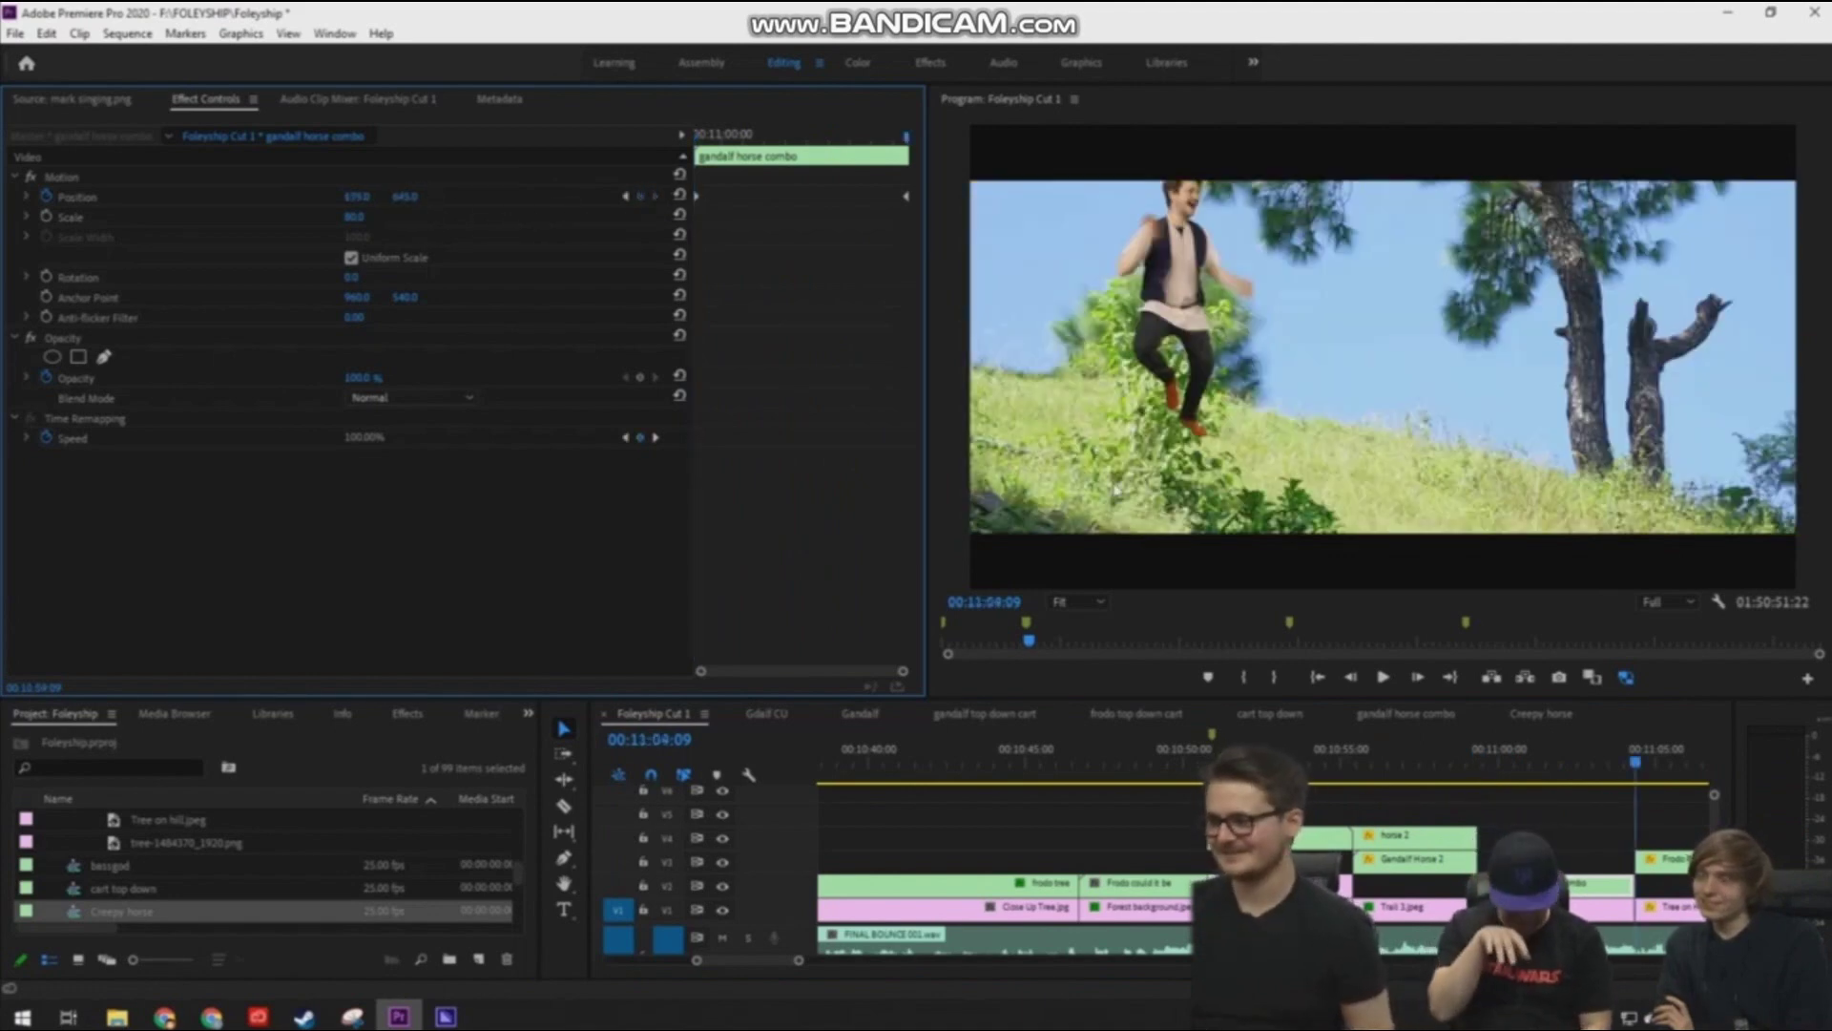
Play and step through the horse's leftward walk, then review the cut full screen from Hobbiton
left_click(1490, 759)
key("space")
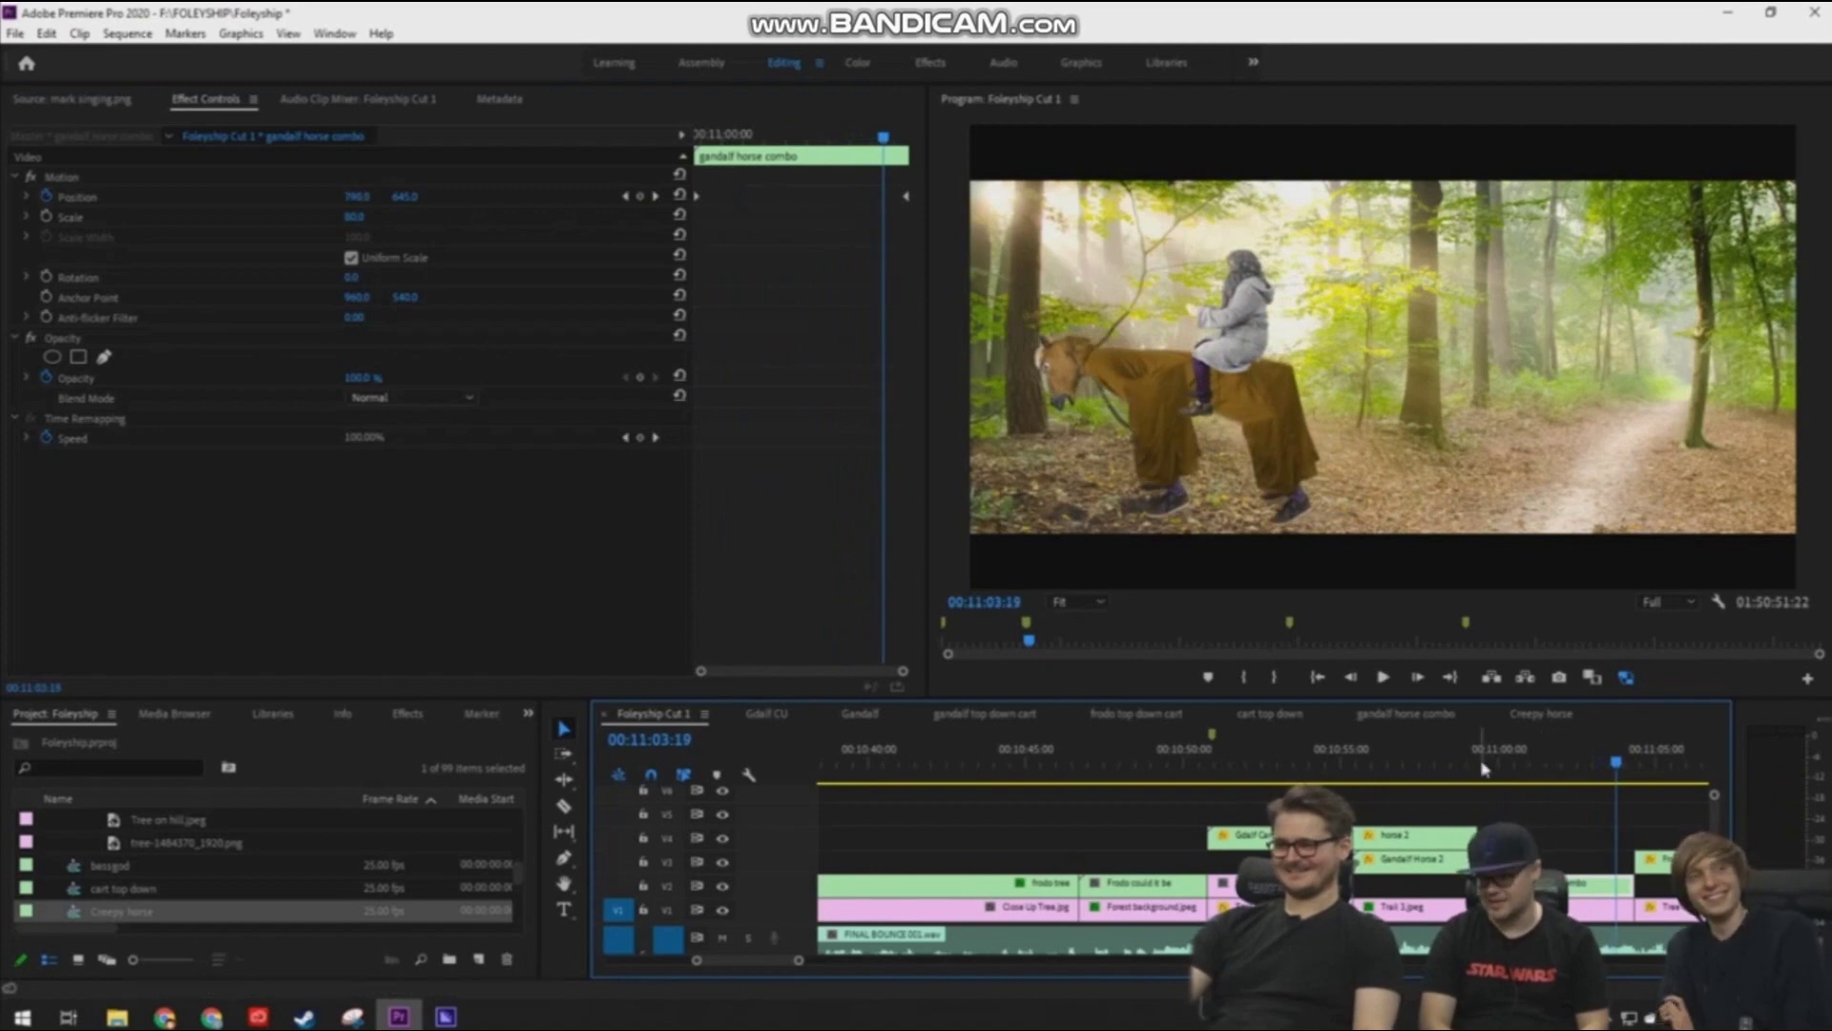
key("Right")
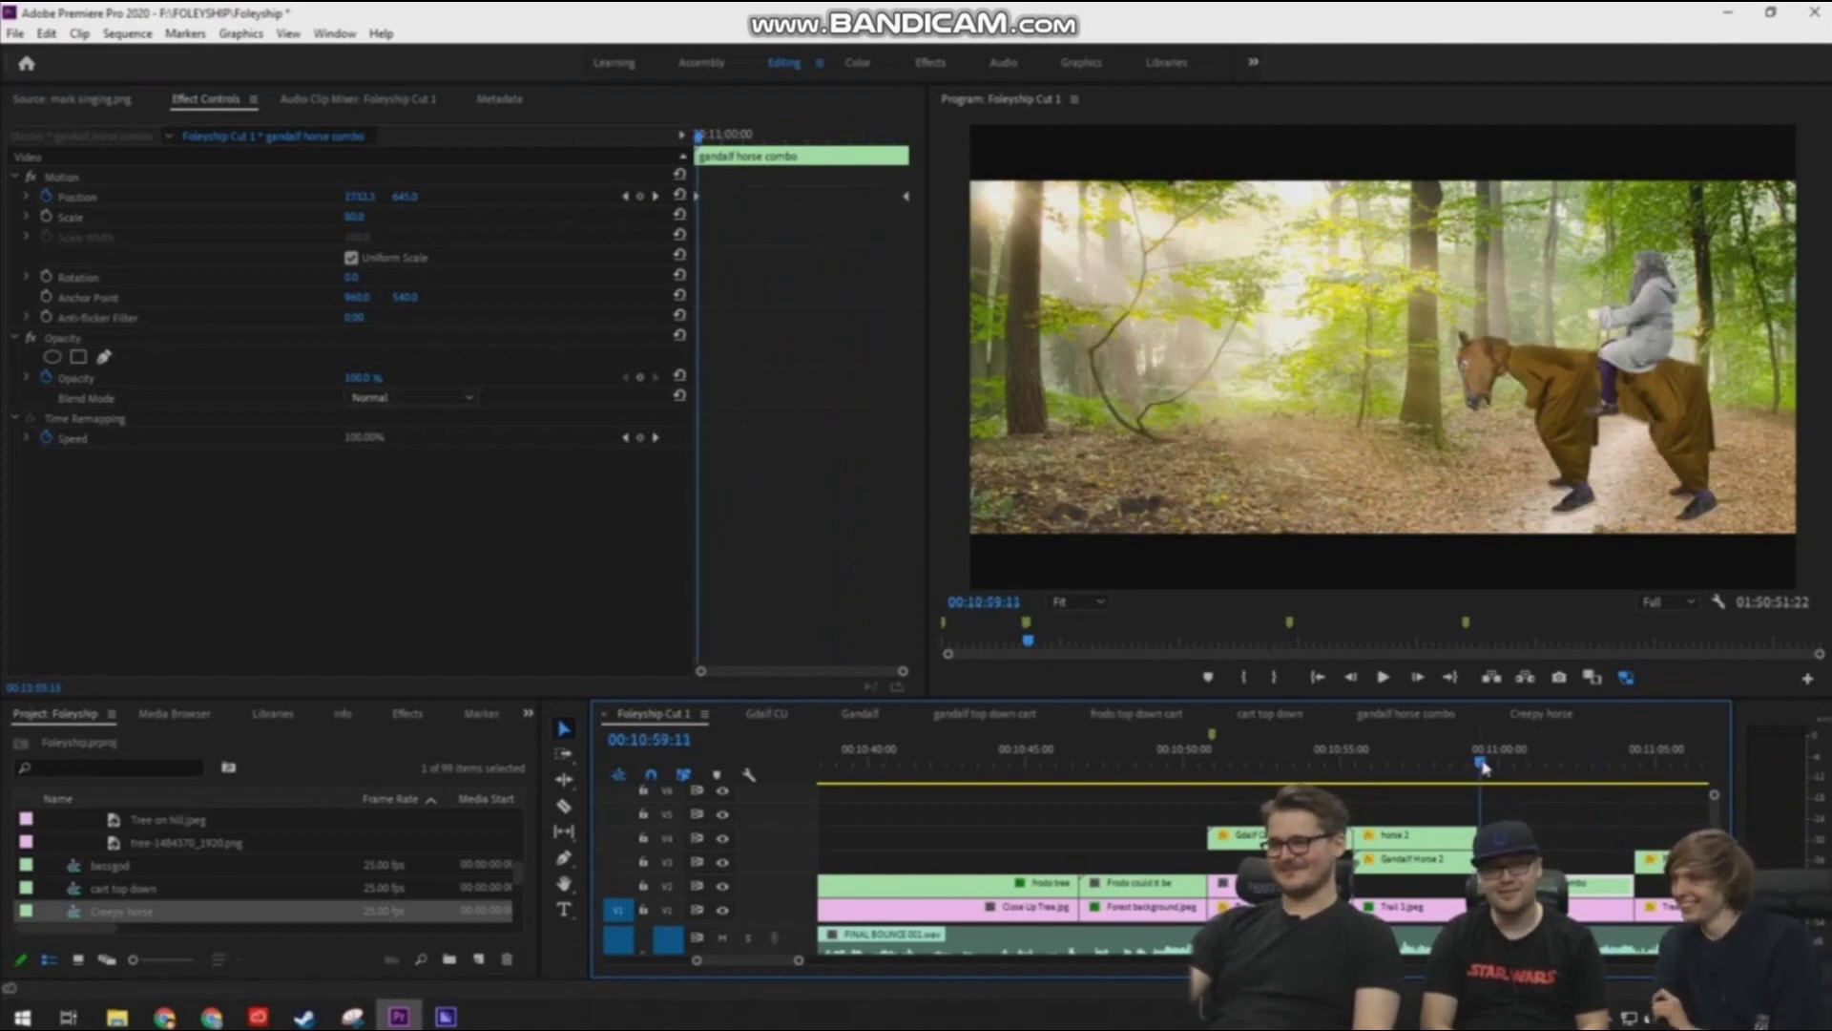
left_click_drag(1485, 766, 1439, 785)
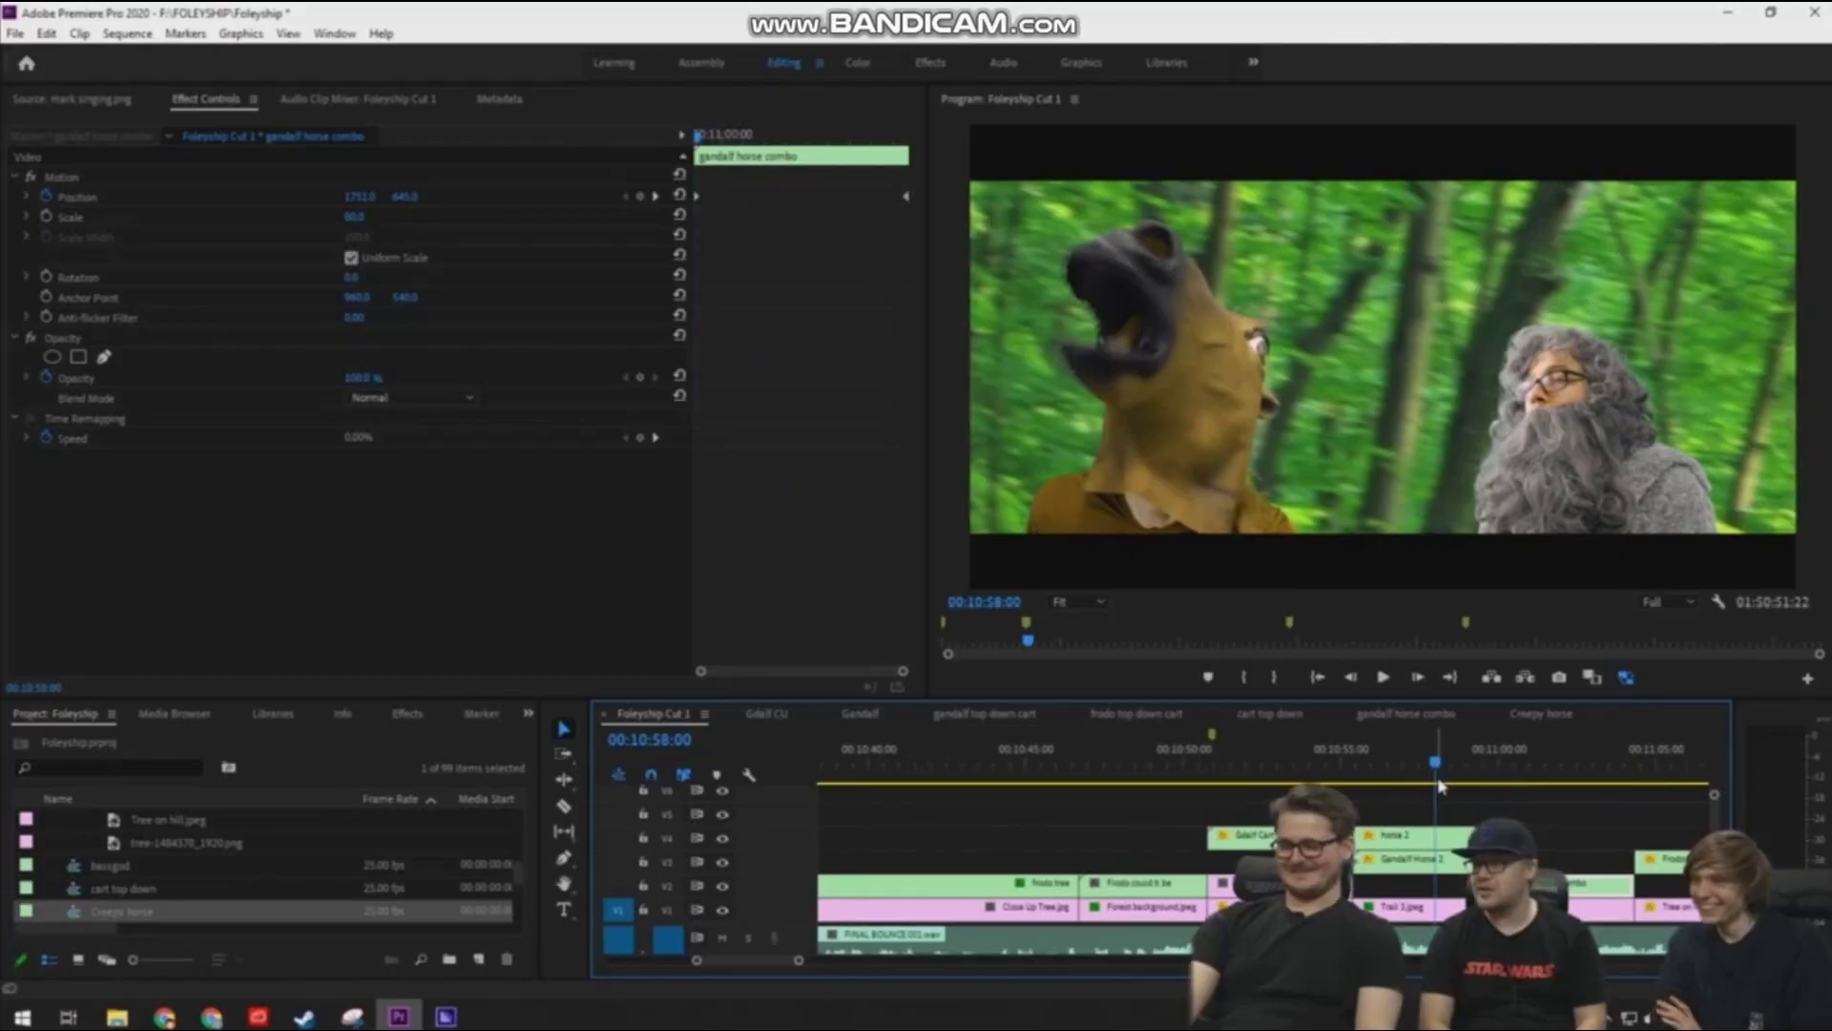
key("ctrl+grave")
key("ctrl+grave")
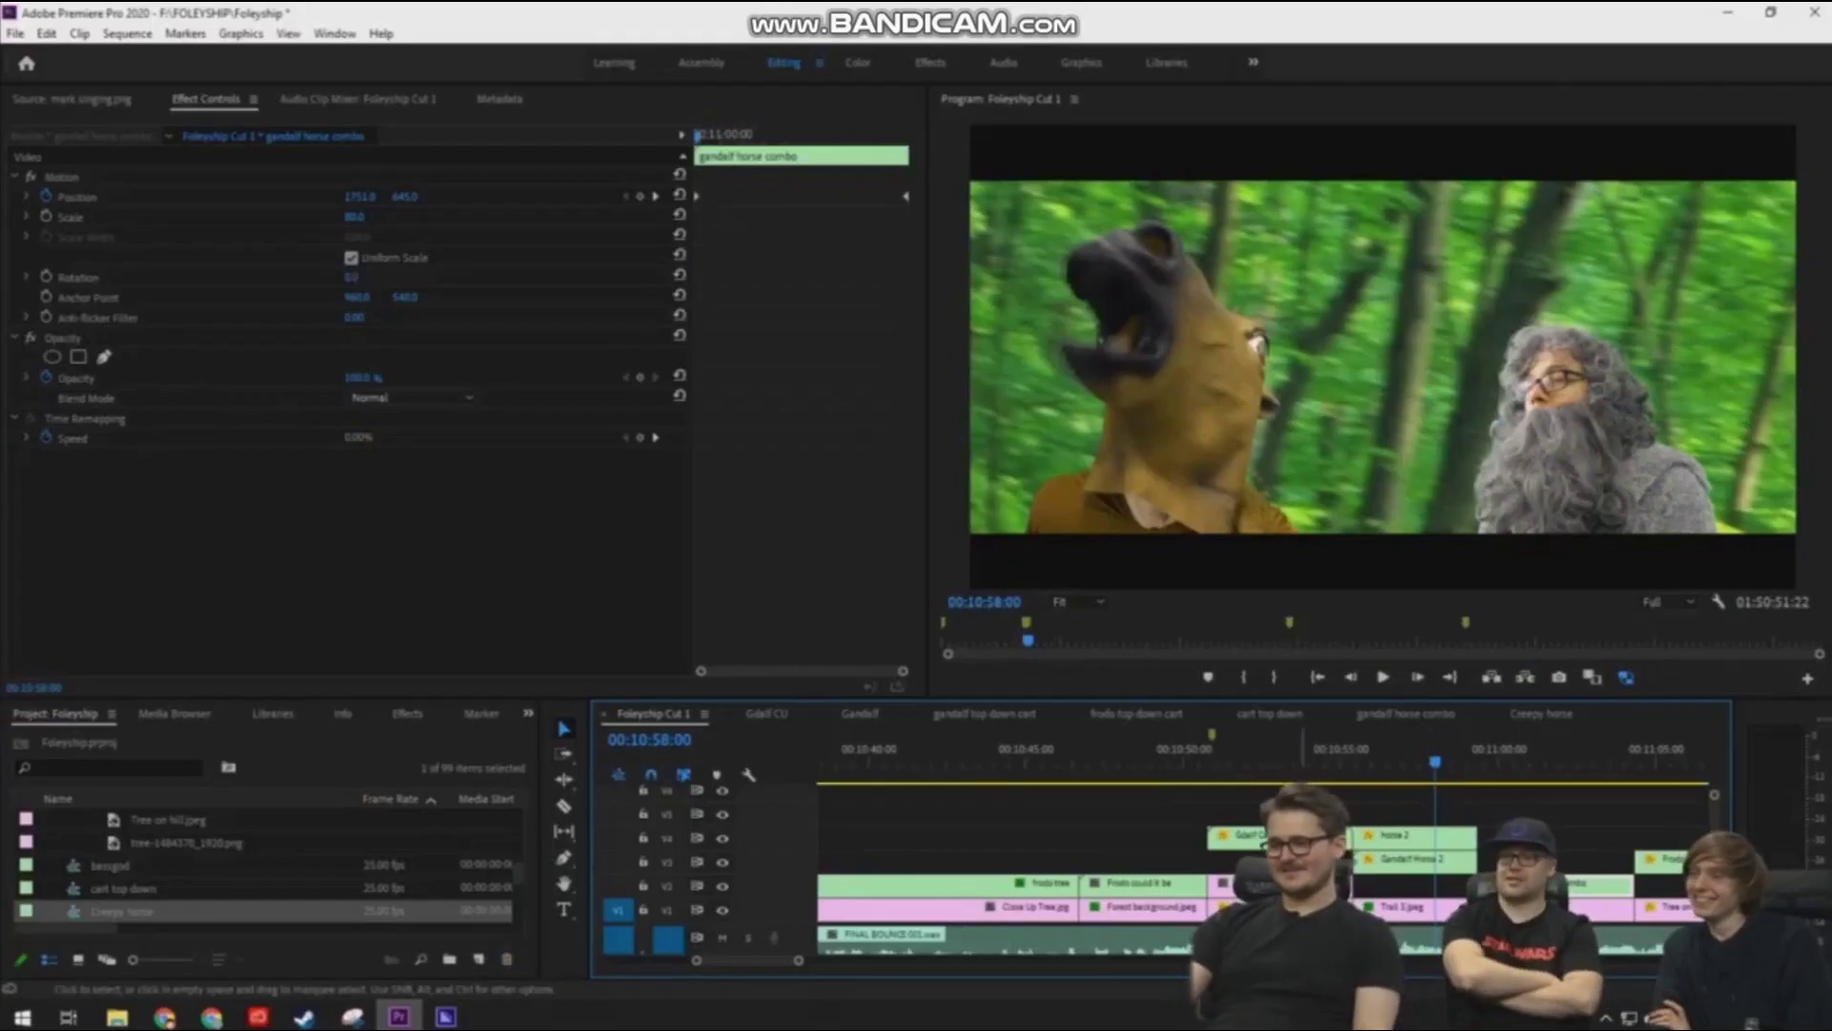
left_click_drag(1221, 773, 1214, 773)
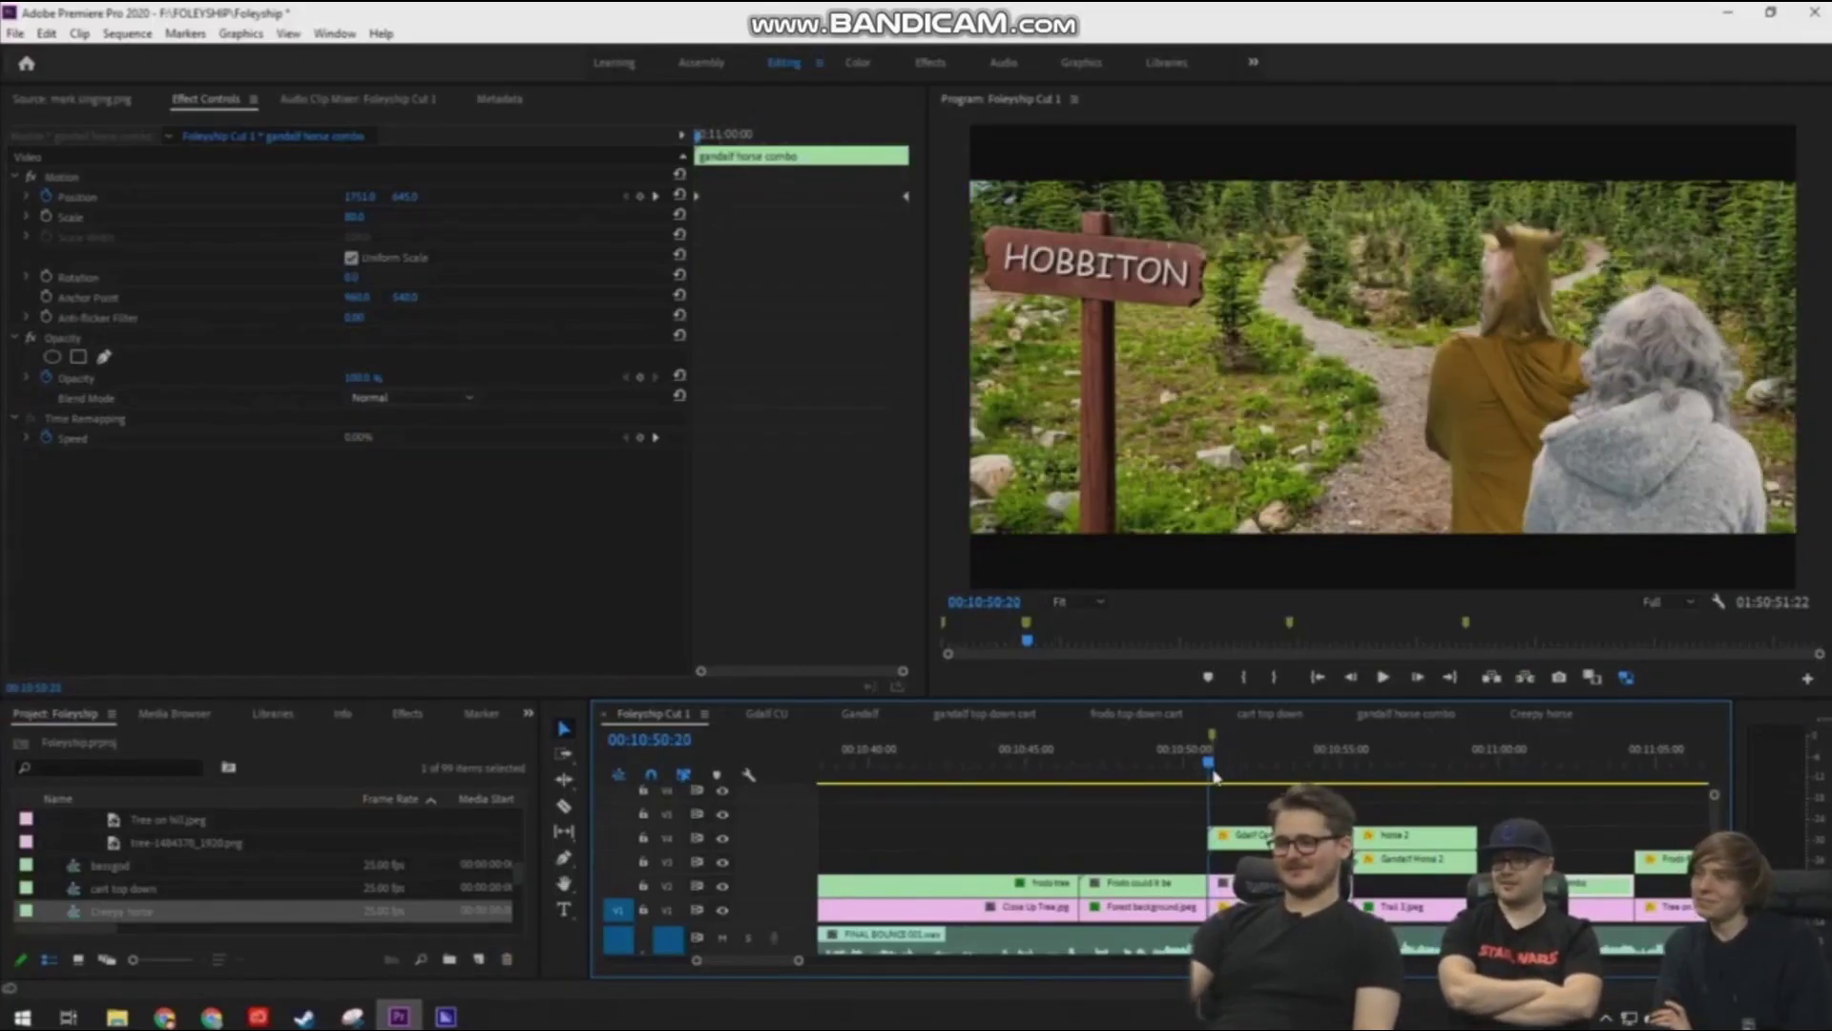
key("ctrl+grave")
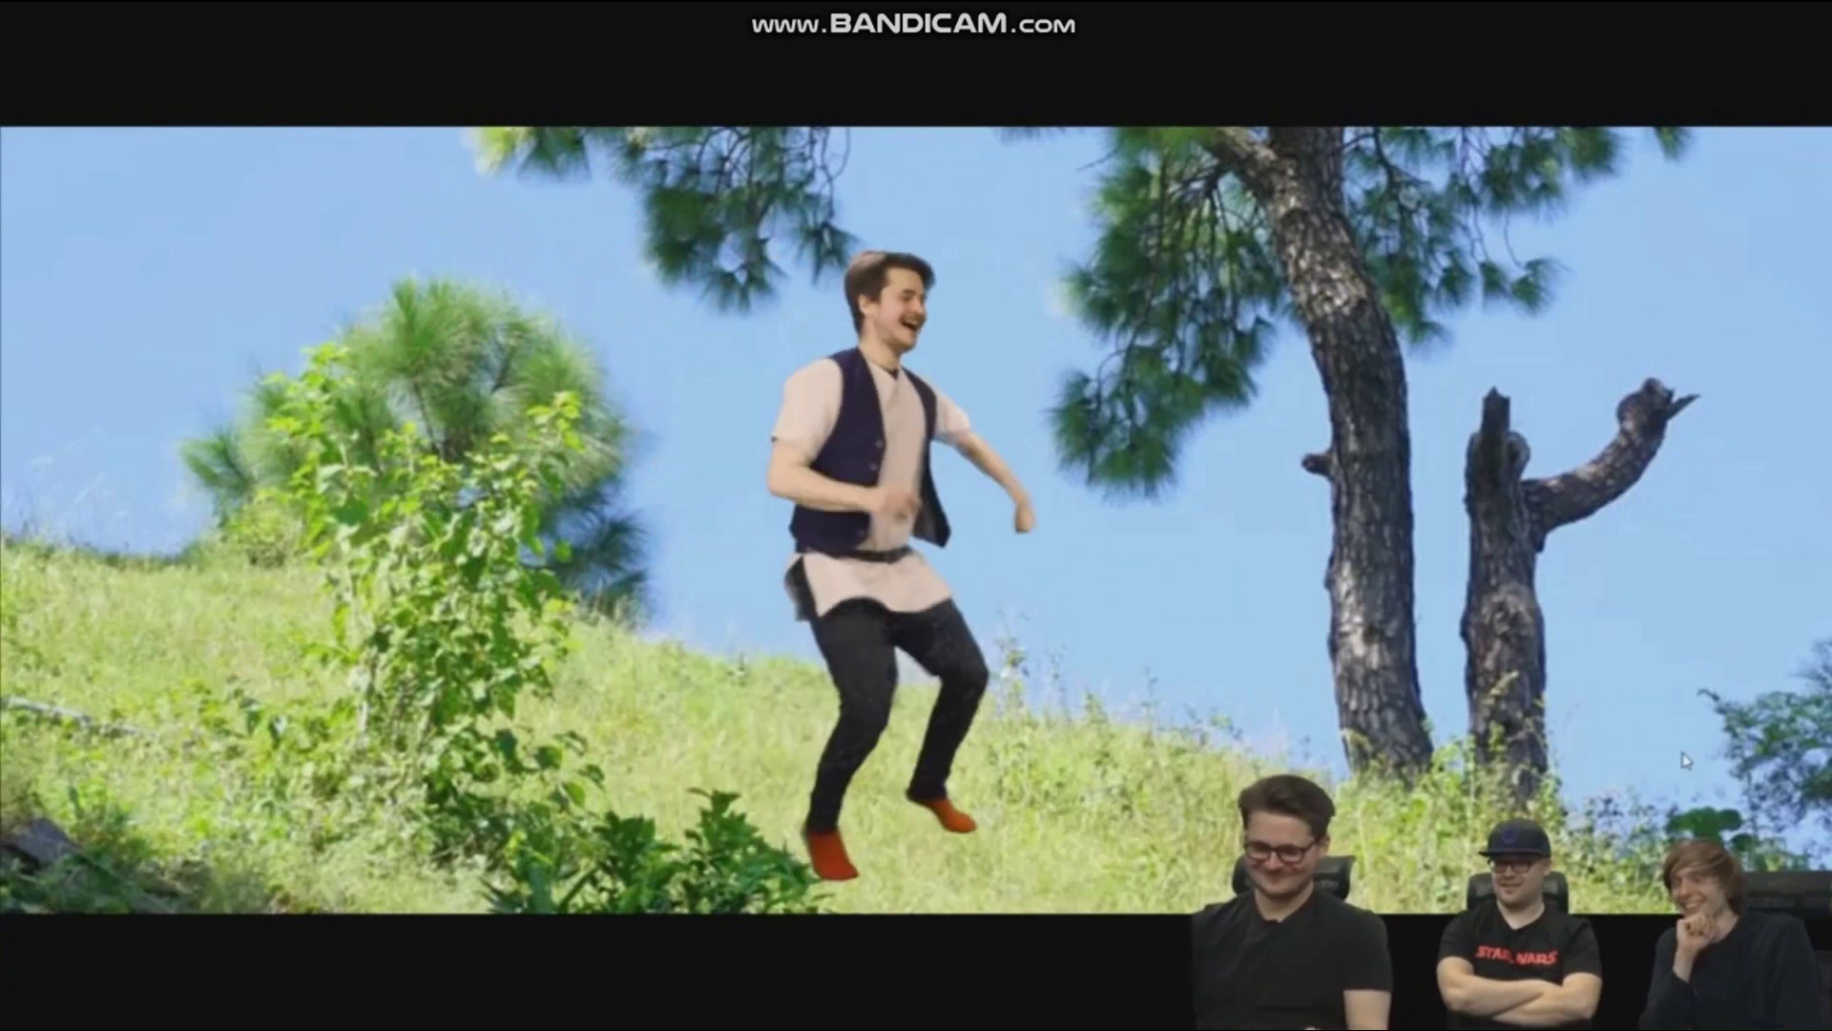
key("Escape")
Save the project and replay the later part of the cut from the horse walking shot
key("minus")
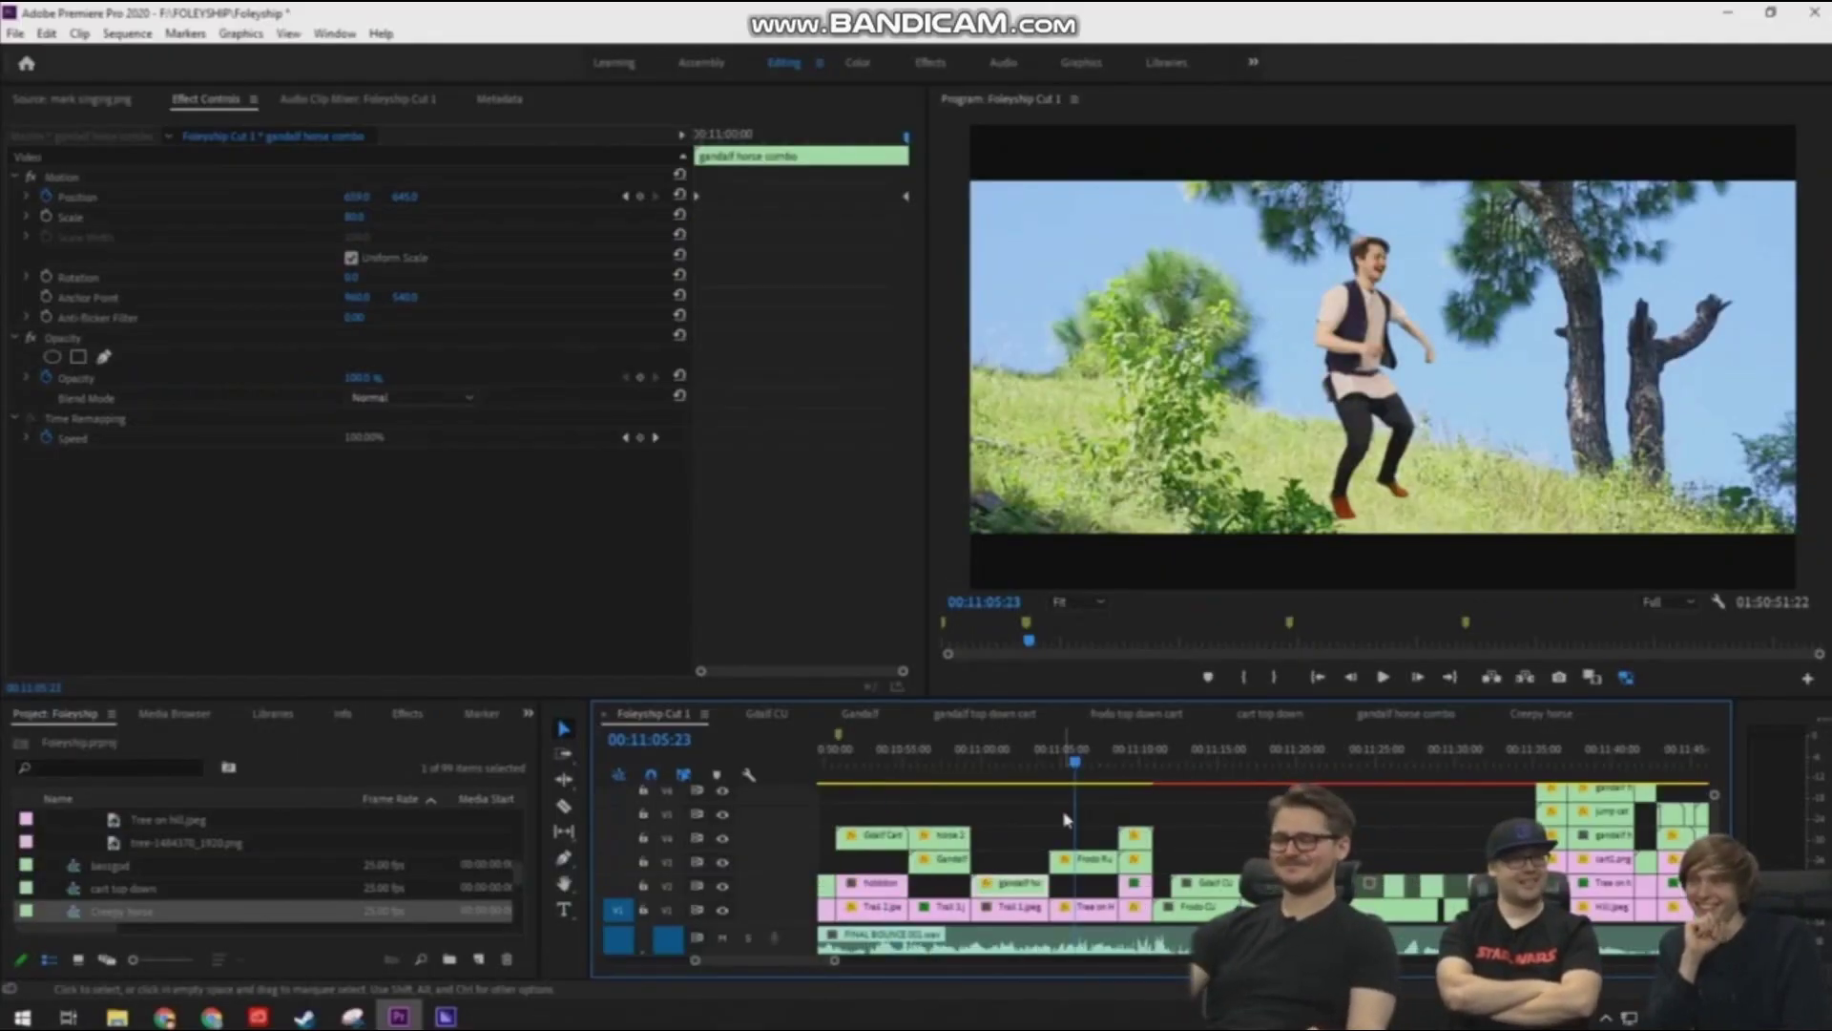
left_click(1027, 759)
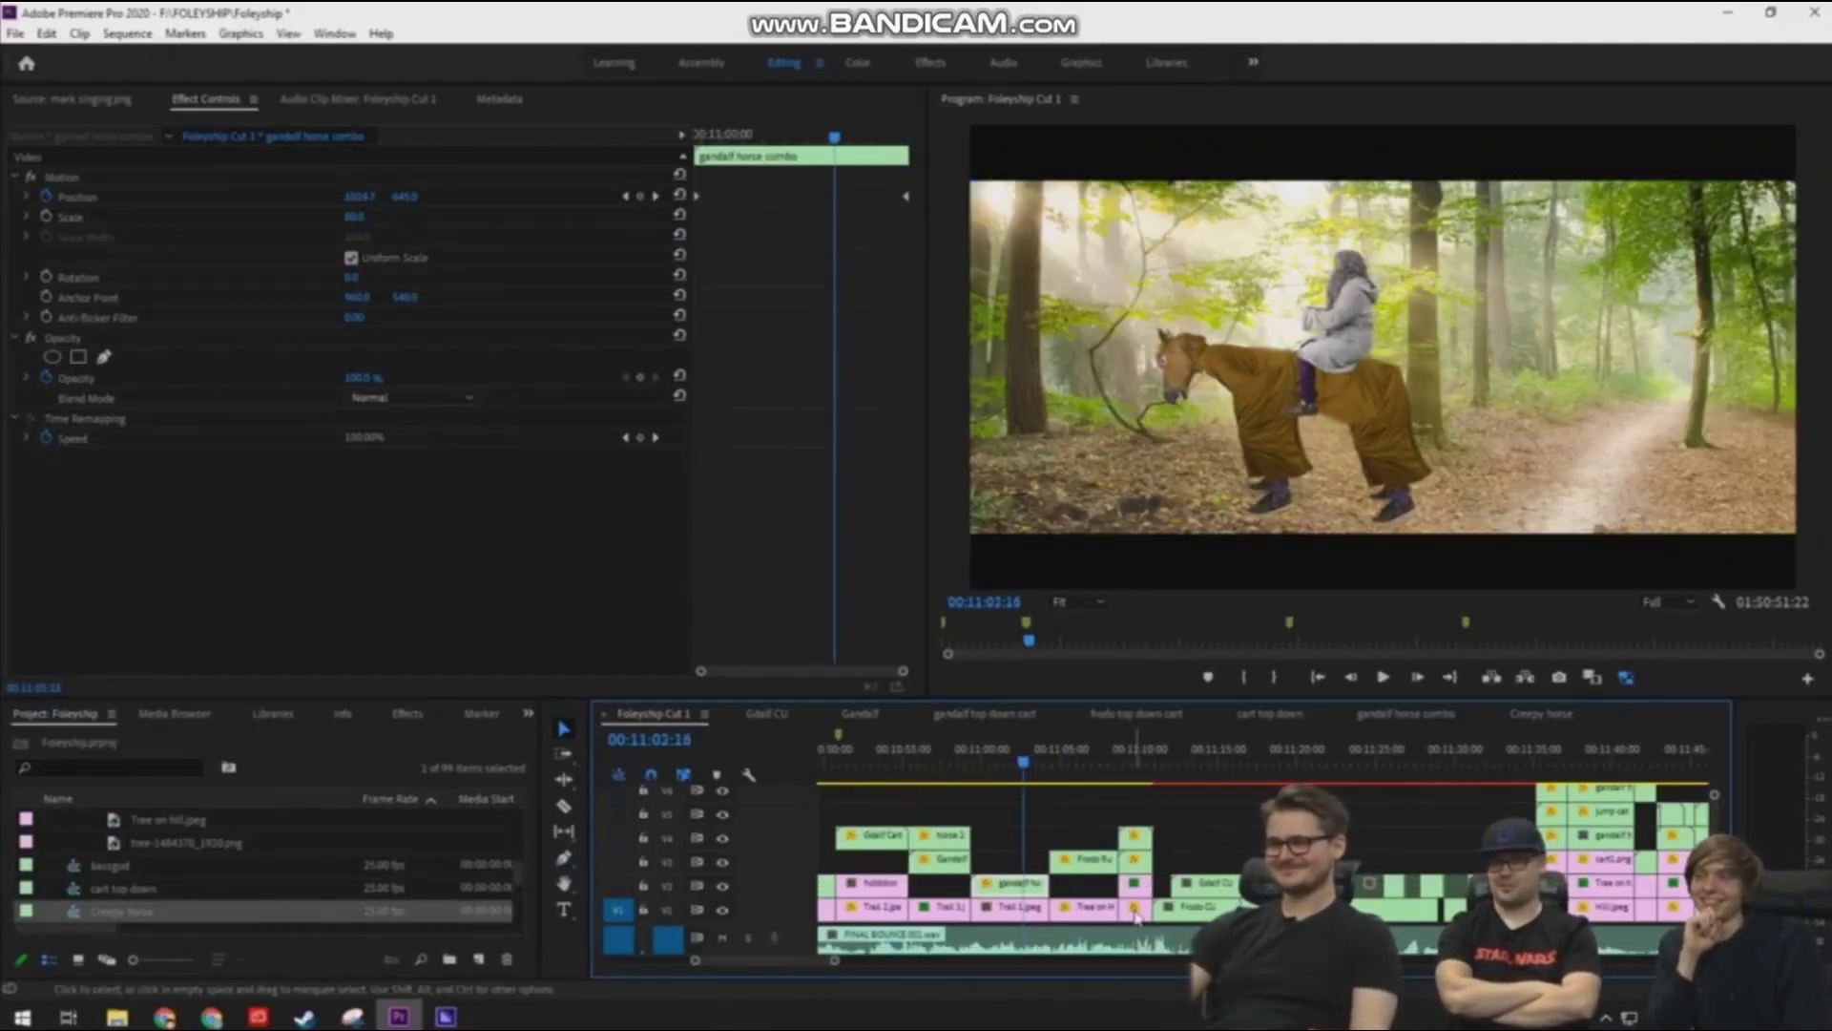
key("ctrl+s")
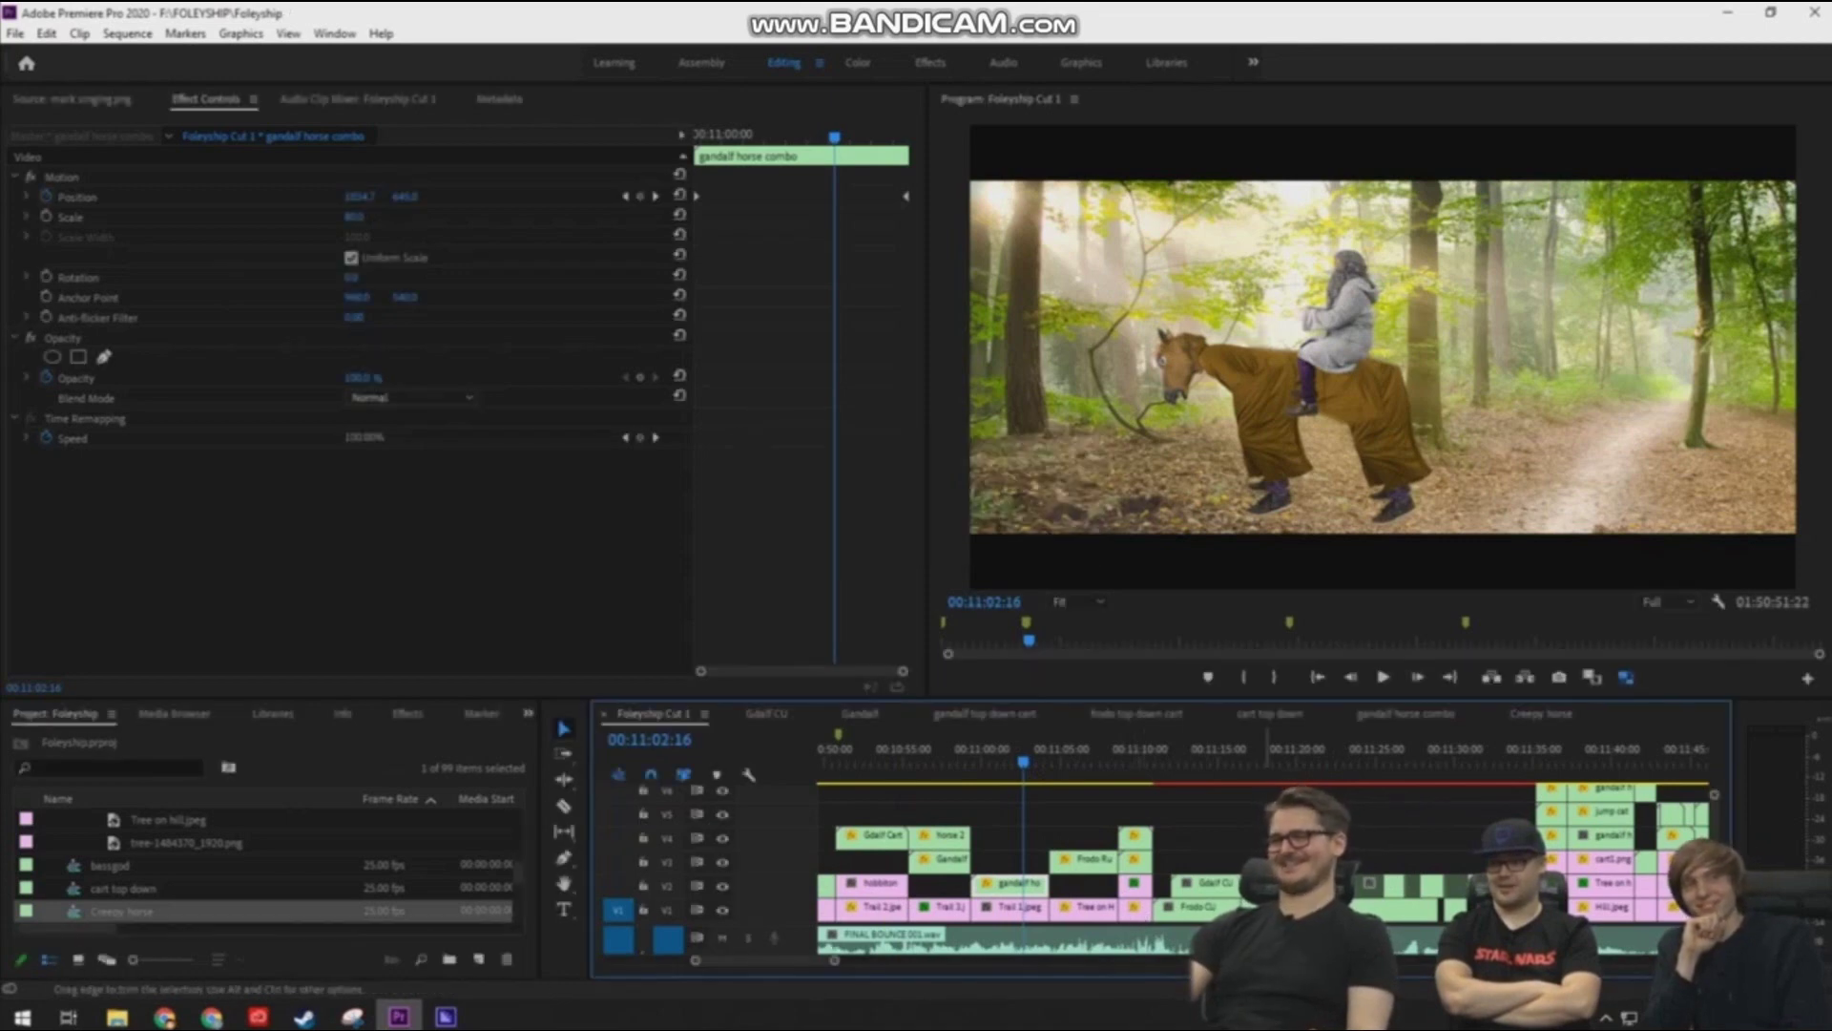
key("equal")
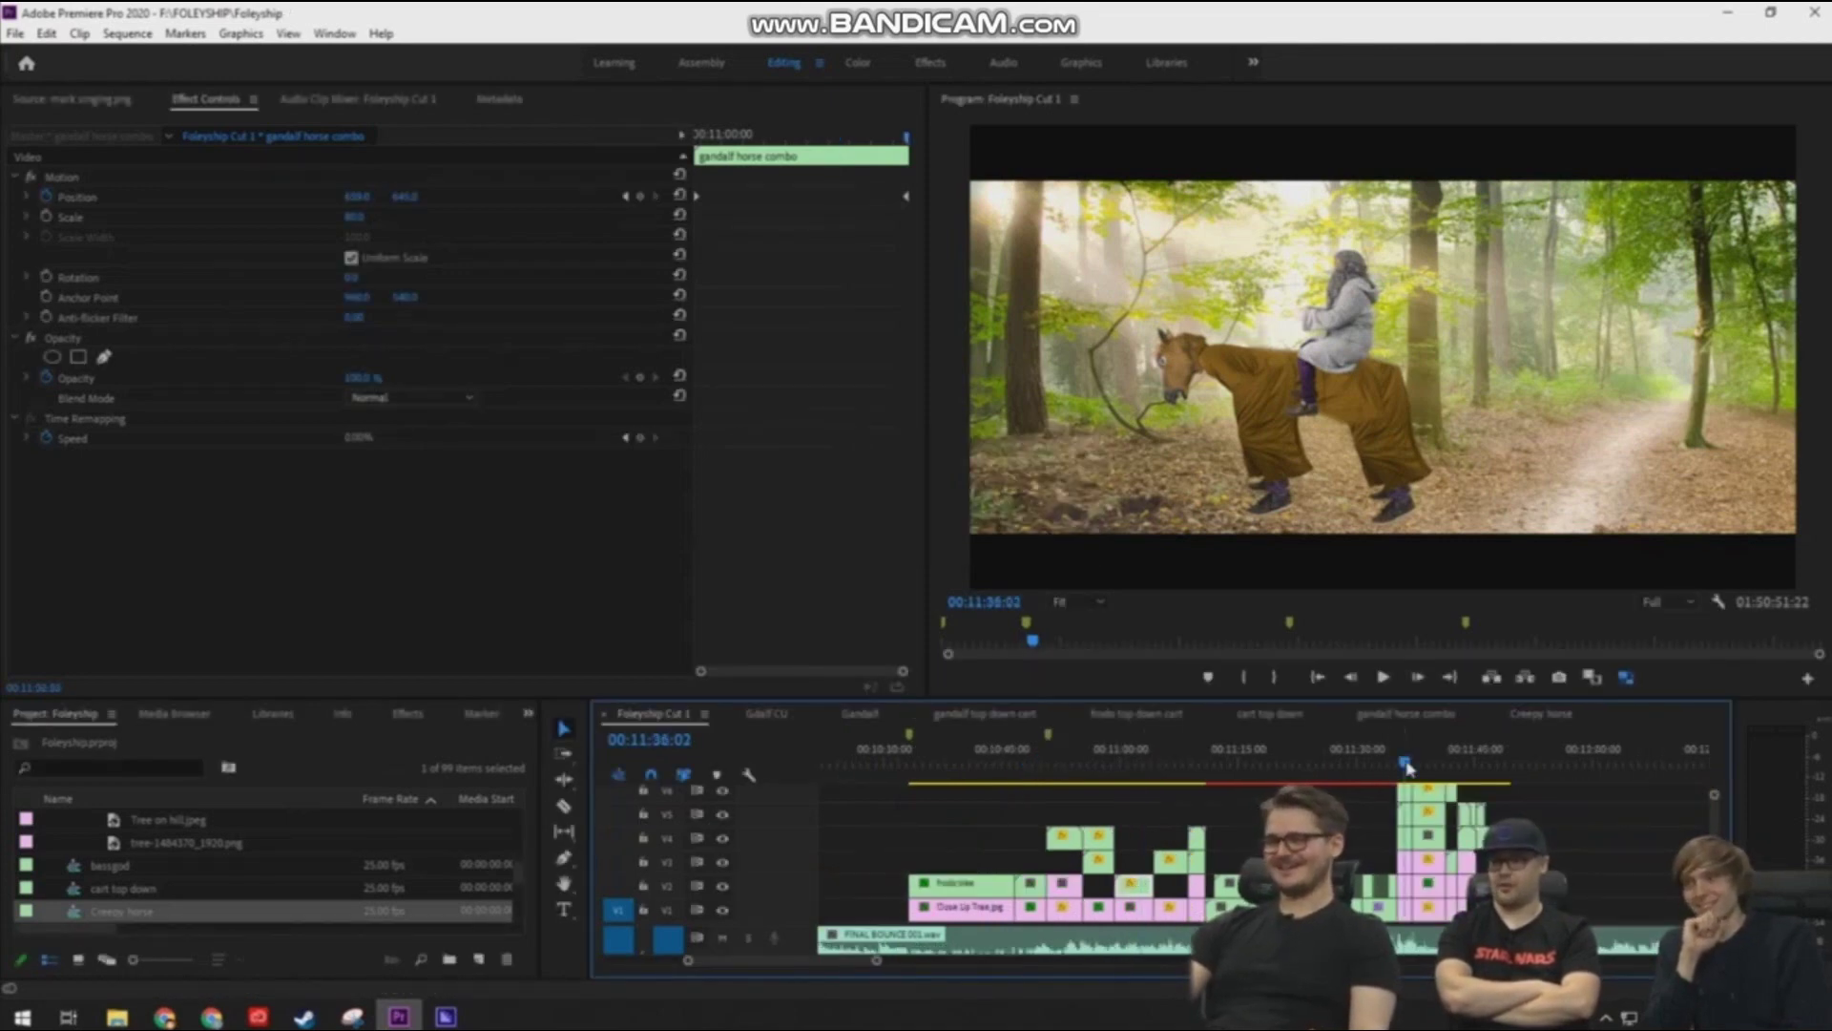
key("space")
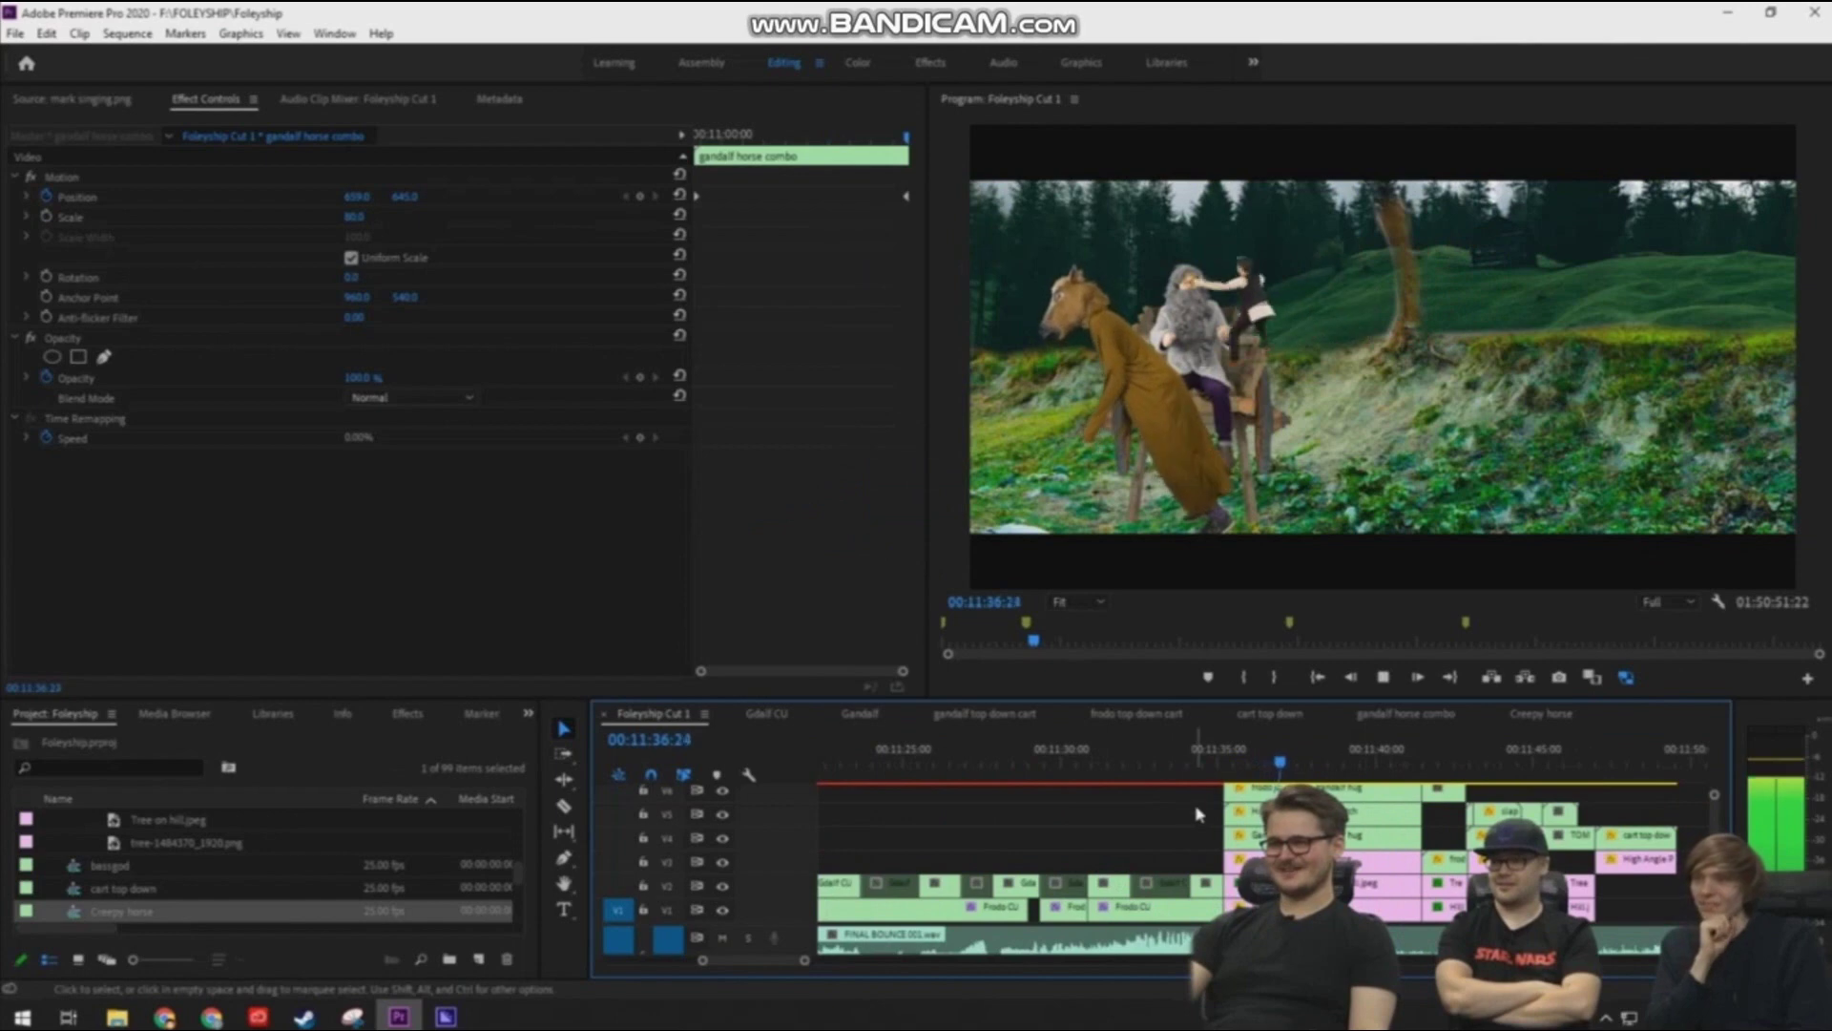
key("space")
Deselect the horse combo clip and enlarge the Timeline panel to show every track
key("equal")
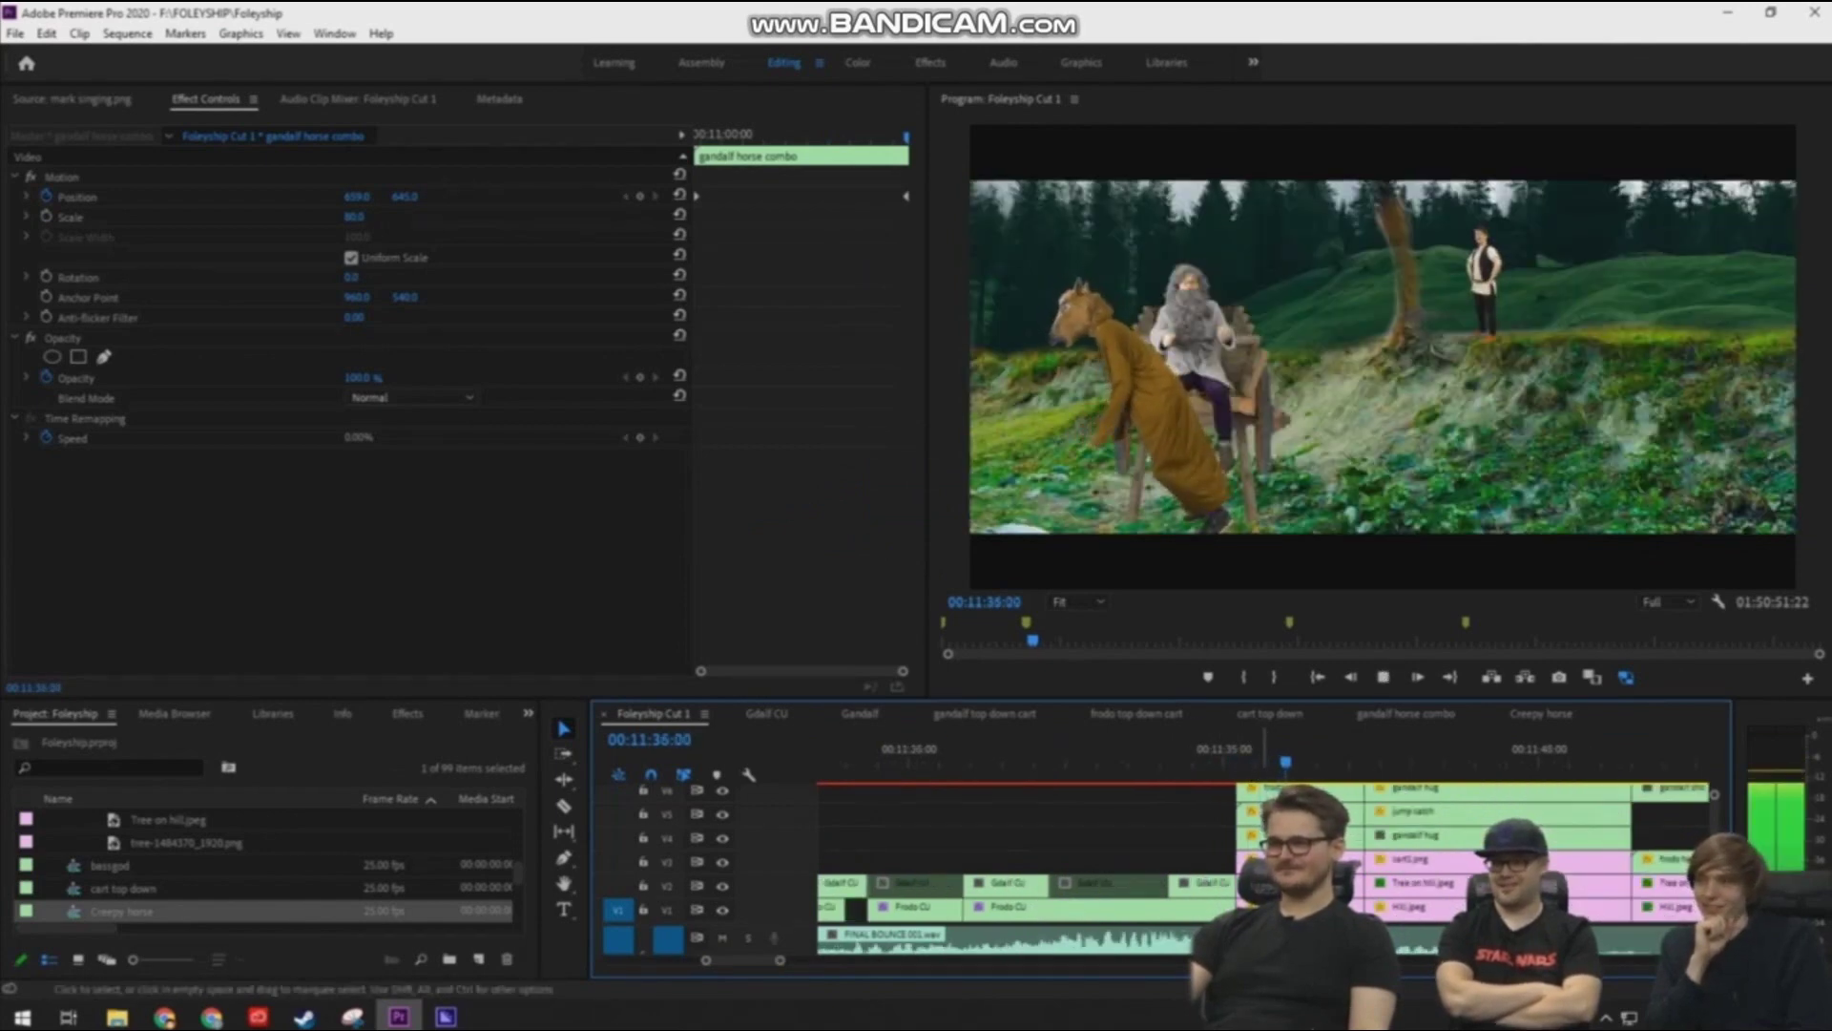
key("minus")
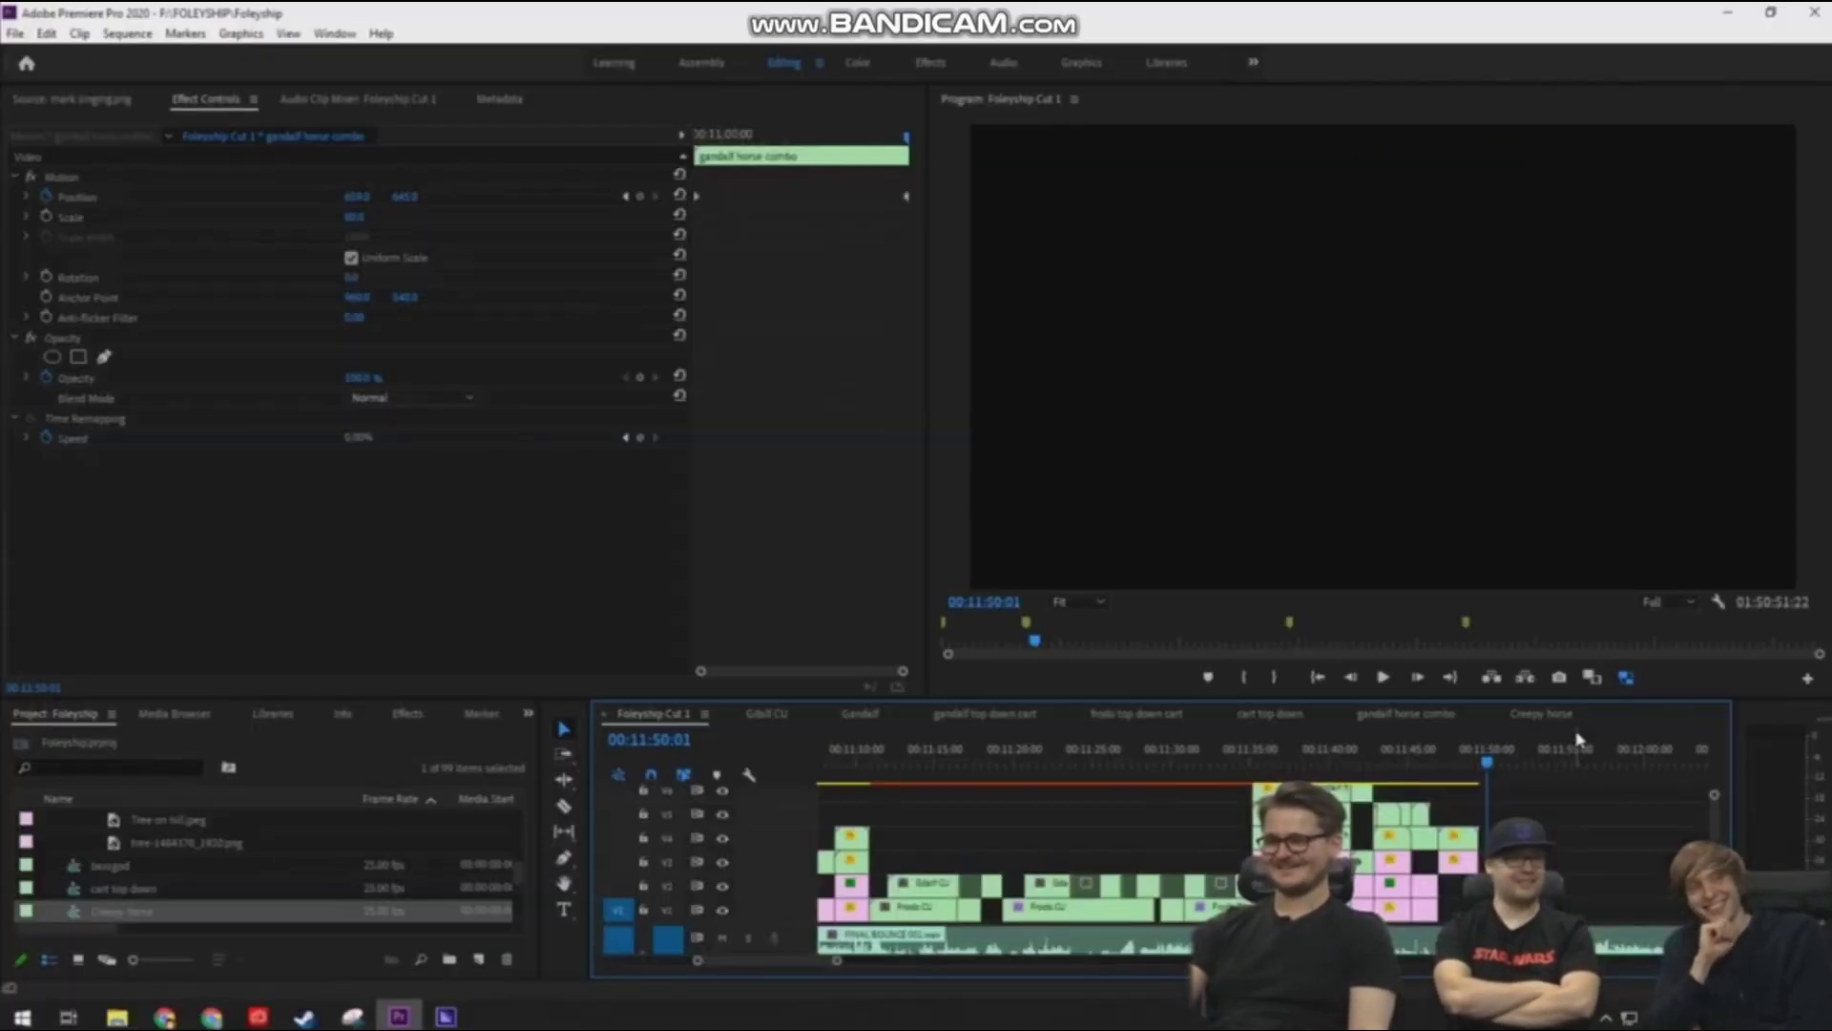
left_click_drag(1704, 831, 1554, 852)
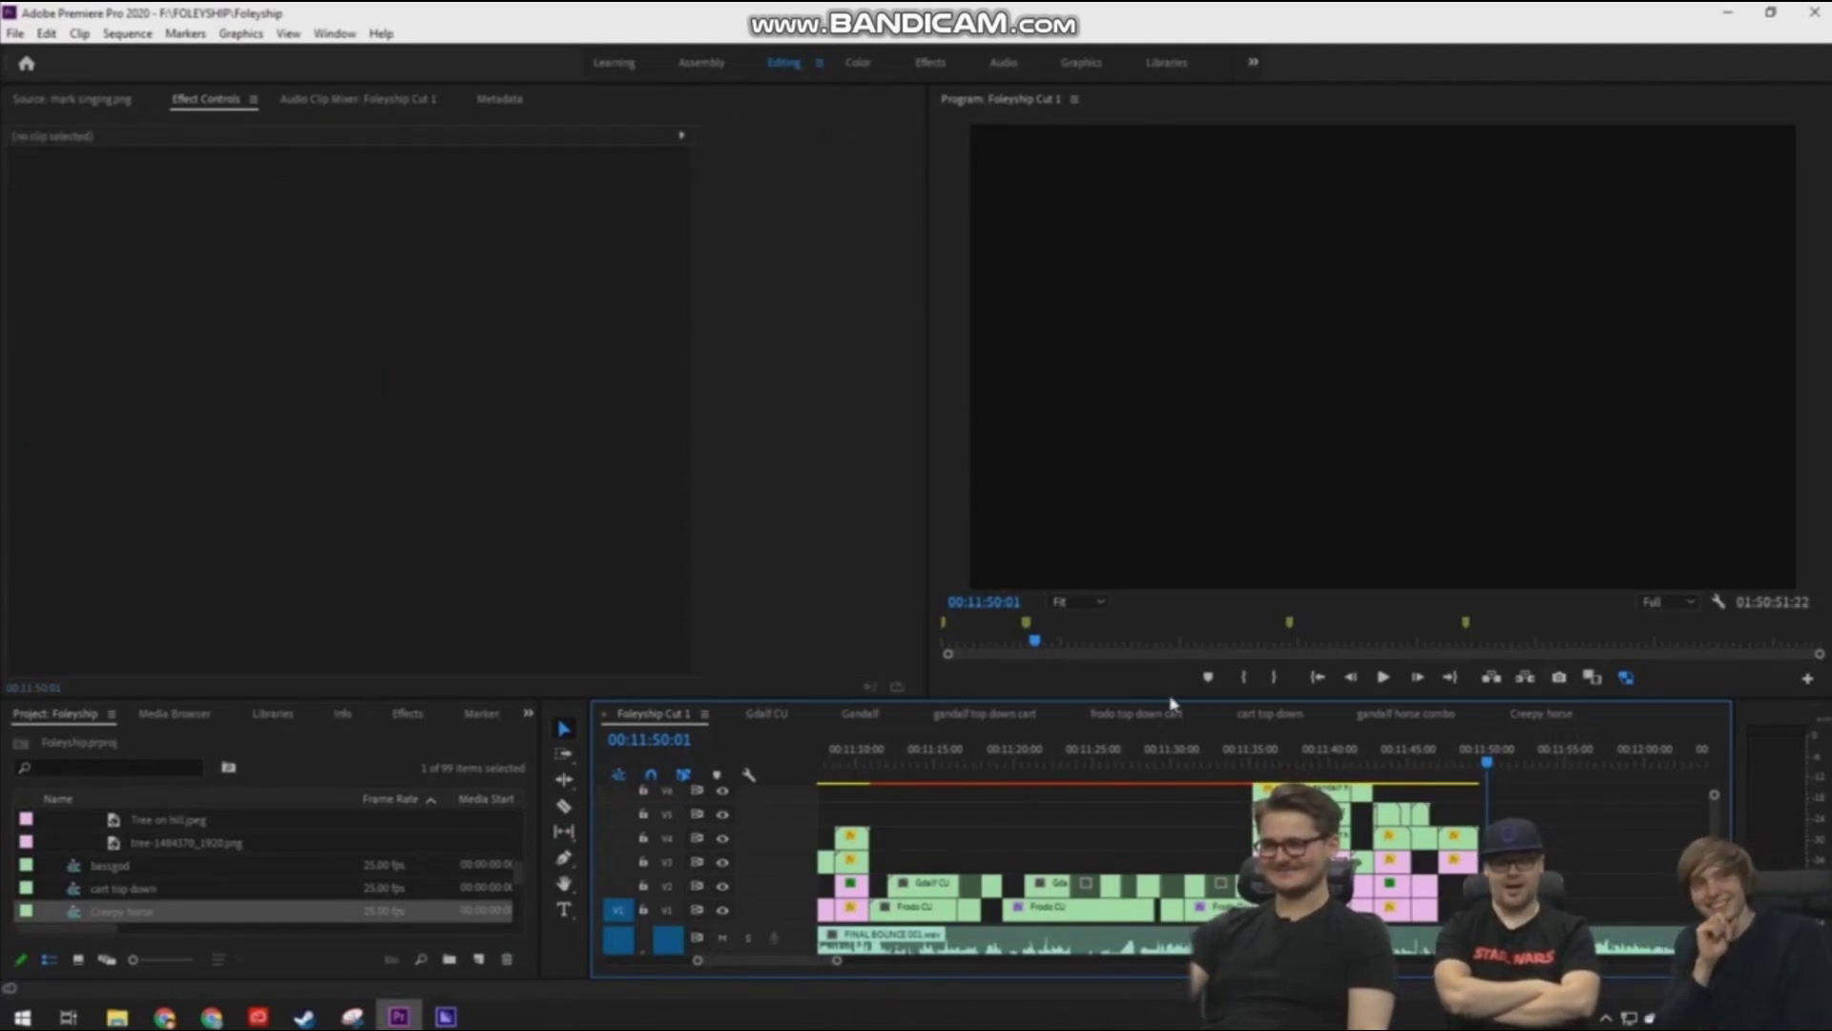
left_click_drag(1167, 698, 1197, 313)
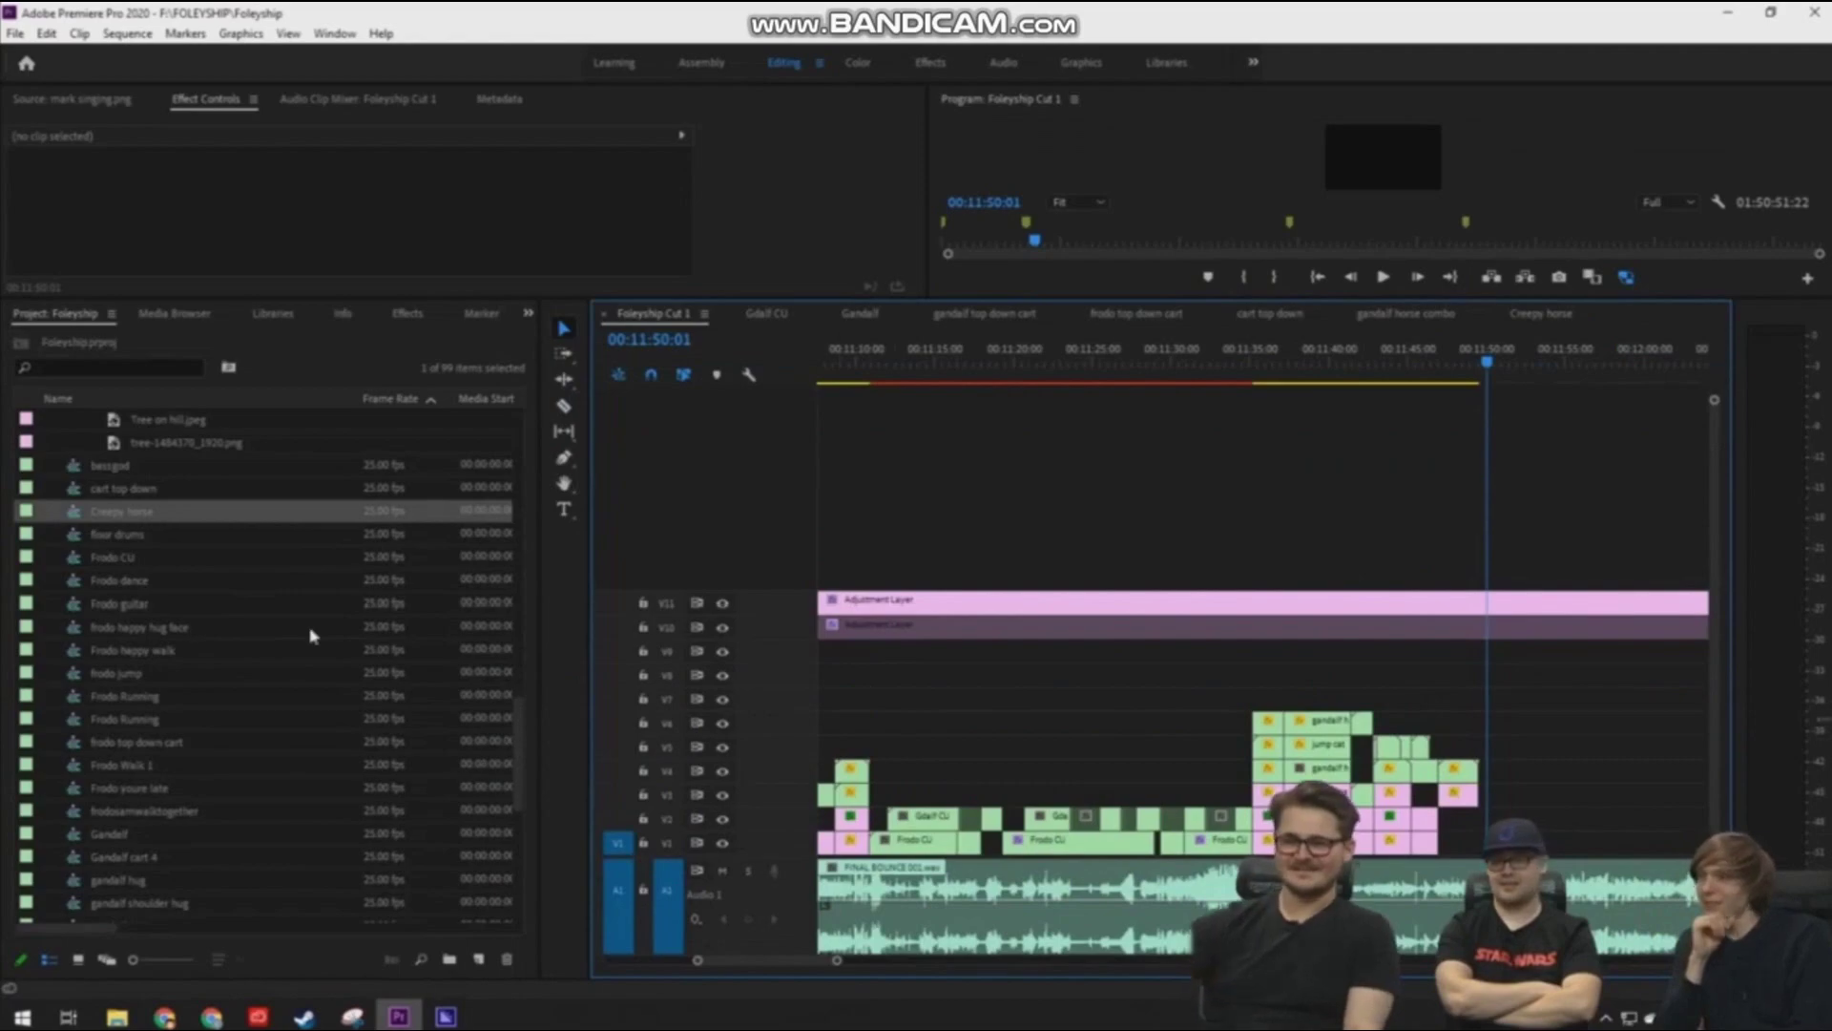